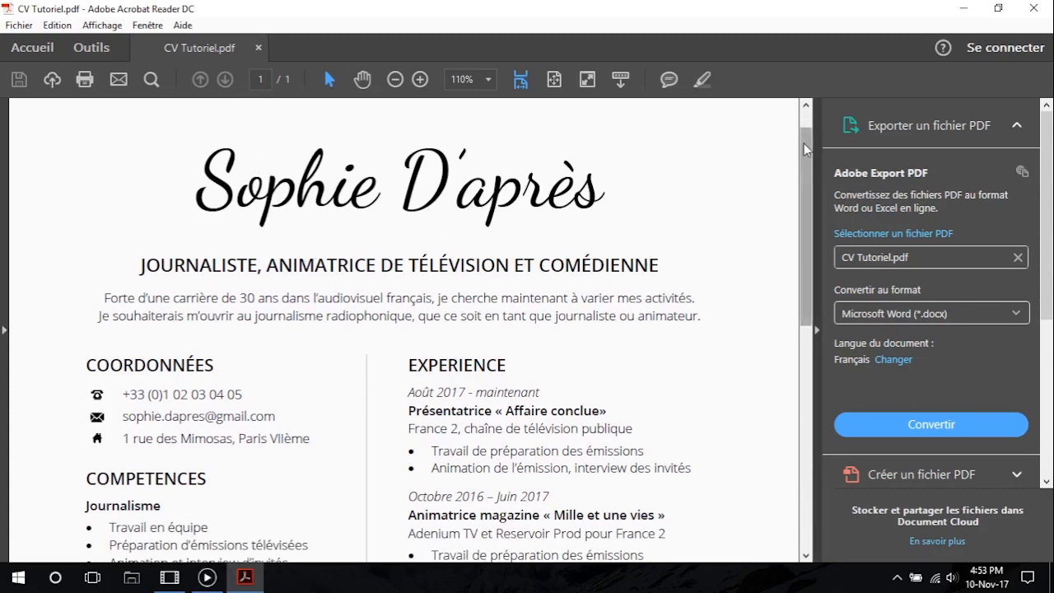
Examine the finished CV in CV Tutoriel.pdf down to its end and close the document
{"action": "left_click_drag", "start_coordinate": [803, 144], "coordinate": [809, 221]}
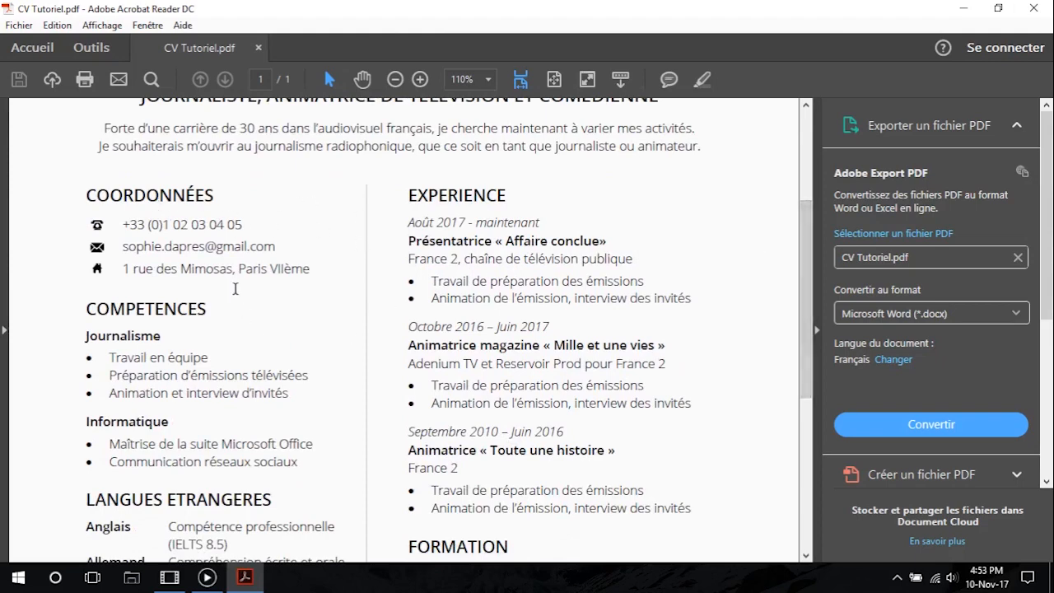
{"action": "mouse_move", "coordinate": [810, 221]}
{"action": "left_mouse_down"}
{"action": "mouse_move", "coordinate": [809, 283]}
{"action": "mouse_move", "coordinate": [823, 230]}
{"action": "left_mouse_up"}
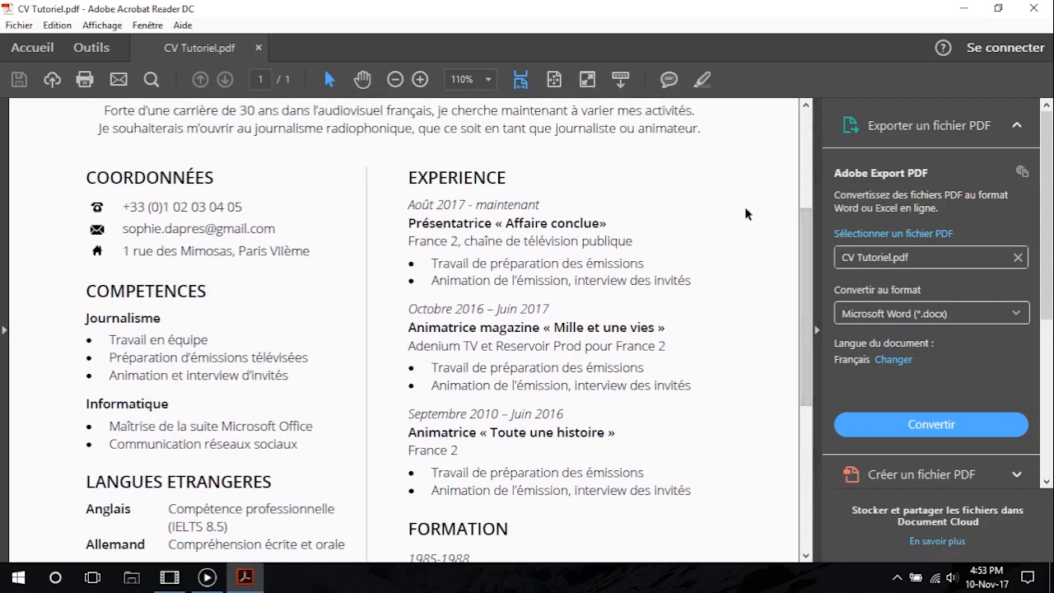
{"action": "left_click_drag", "start_coordinate": [810, 239], "coordinate": [810, 333]}
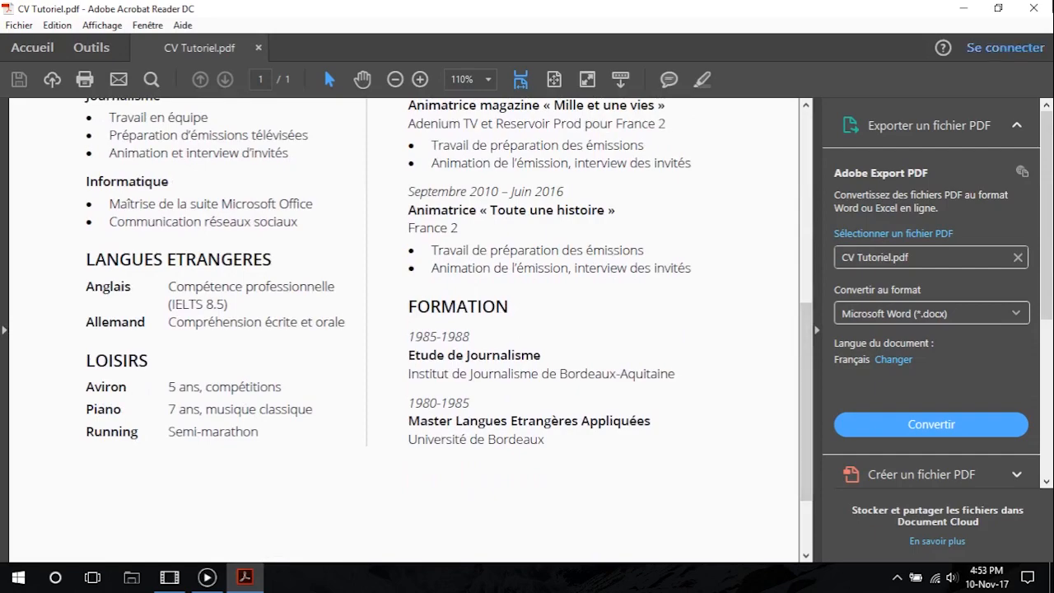
{"action": "left_click", "coordinate": [1039, 9]}
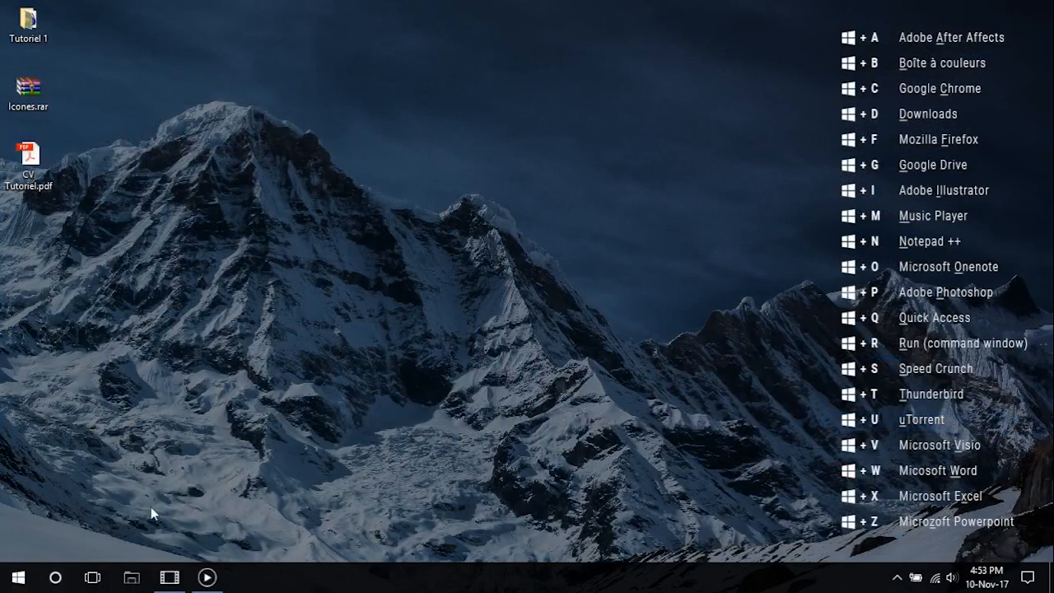
Start Word with a blank document and open Sophie 1.docx from the Drafts tutorial folder inside Tutoriel 1
{"action": "key", "text": "super+w"}
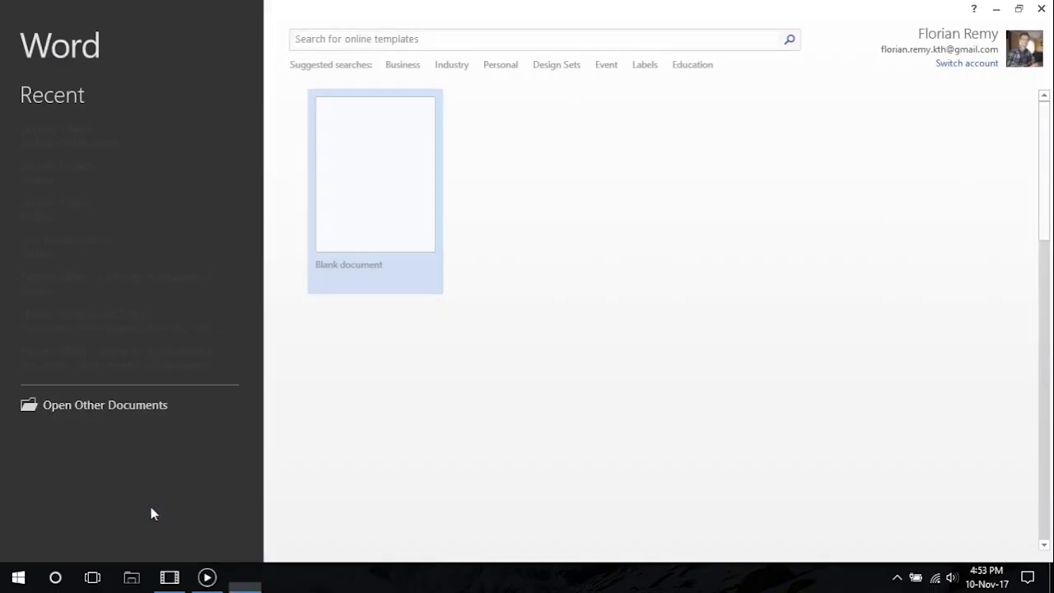
{"action": "left_click", "coordinate": [381, 155]}
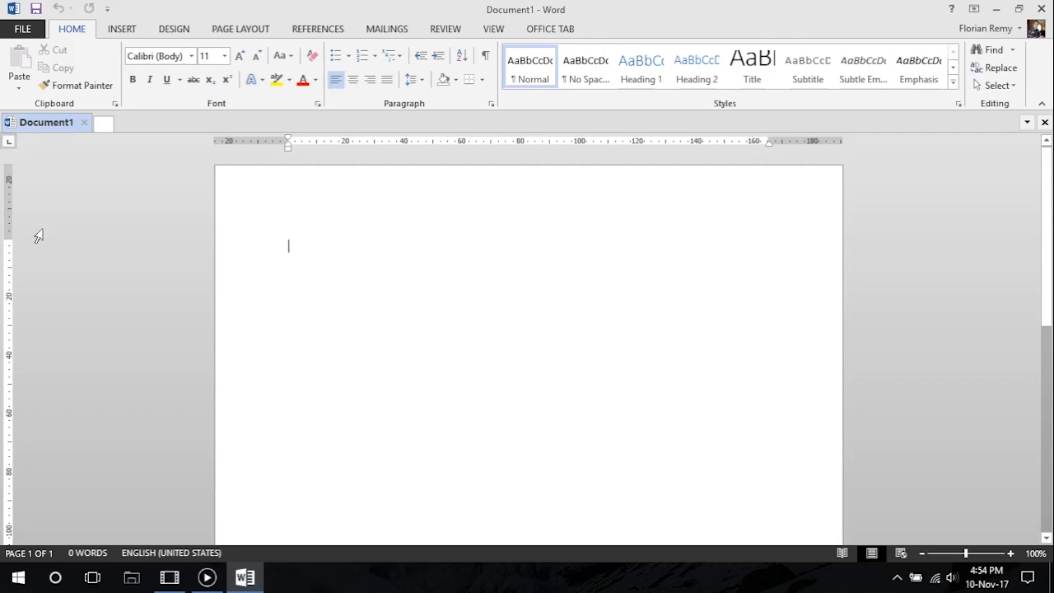
{"action": "left_click", "coordinate": [996, 9]}
{"action": "double_click", "coordinate": [37, 31]}
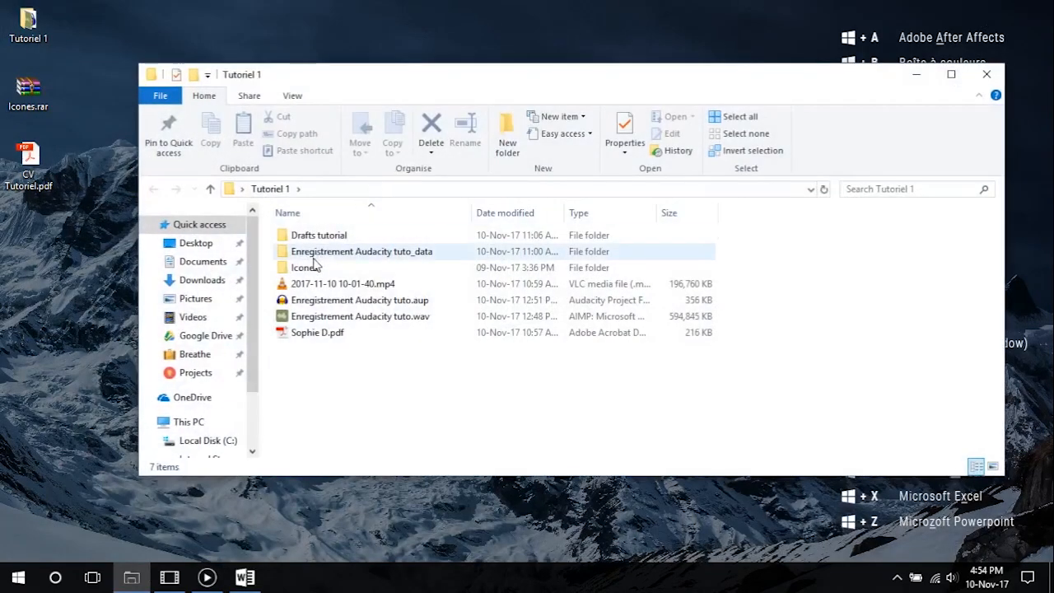
{"action": "double_click", "coordinate": [381, 239]}
{"action": "double_click", "coordinate": [352, 236]}
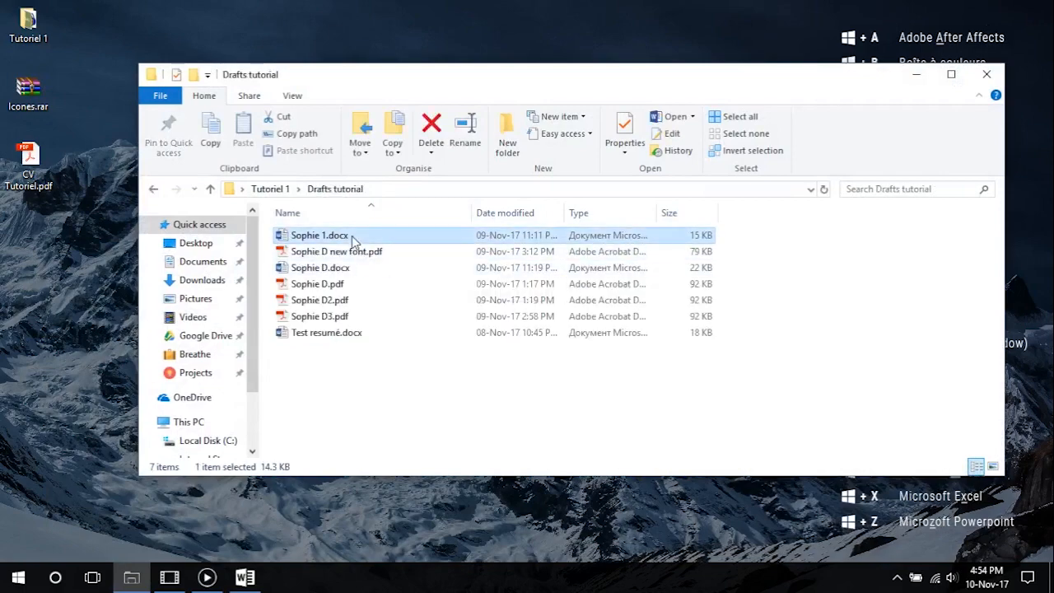
Look through the unformatted CV text and create a new blank document alongside it
{"action": "scroll", "coordinate": [427, 319], "scroll_direction": "down", "scroll_amount": 2}
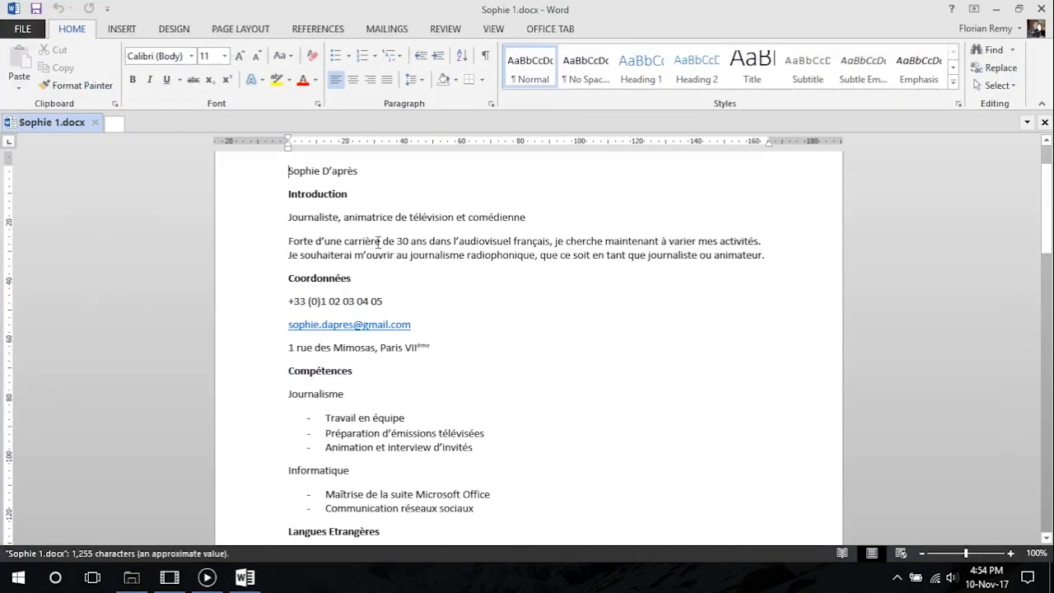
{"action": "scroll", "coordinate": [387, 329], "scroll_direction": "down", "scroll_amount": 5}
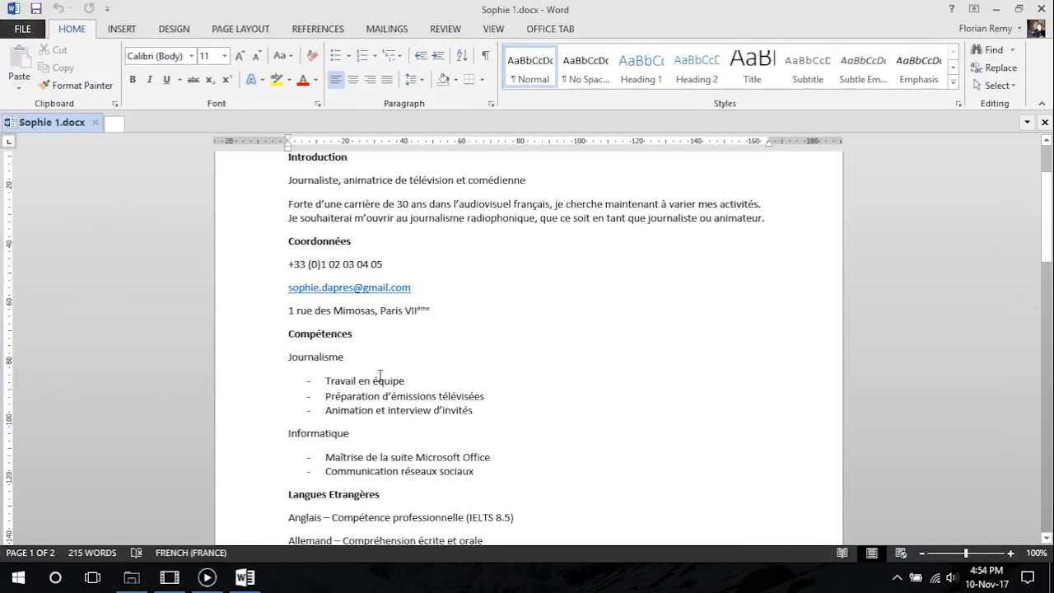
{"action": "scroll", "coordinate": [387, 399], "scroll_direction": "down", "scroll_amount": 14}
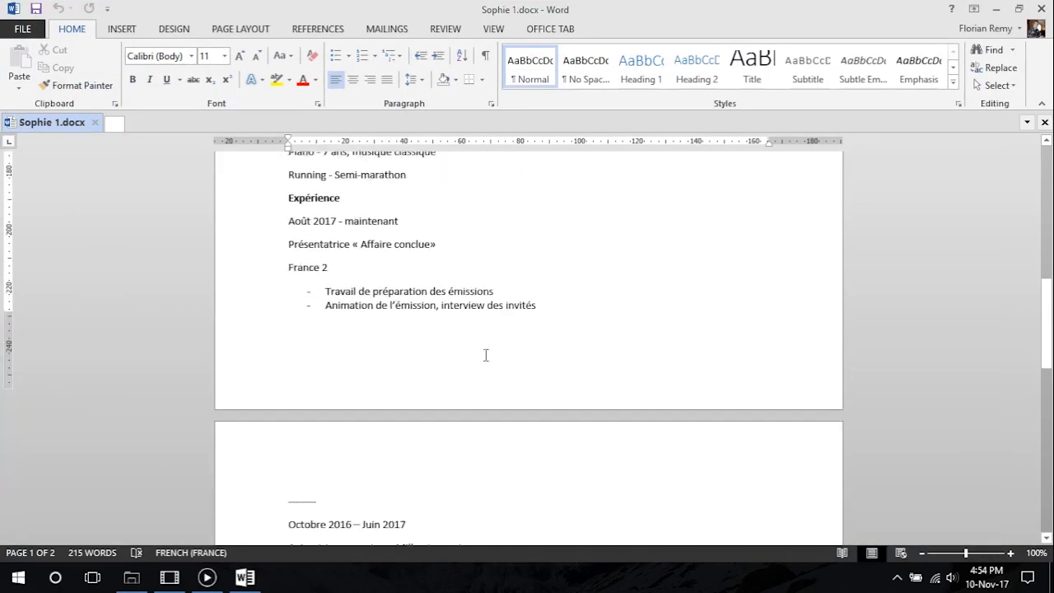
{"action": "scroll", "coordinate": [395, 331], "scroll_direction": "down", "scroll_amount": 3}
{"action": "scroll", "coordinate": [419, 367], "scroll_direction": "up", "scroll_amount": 20}
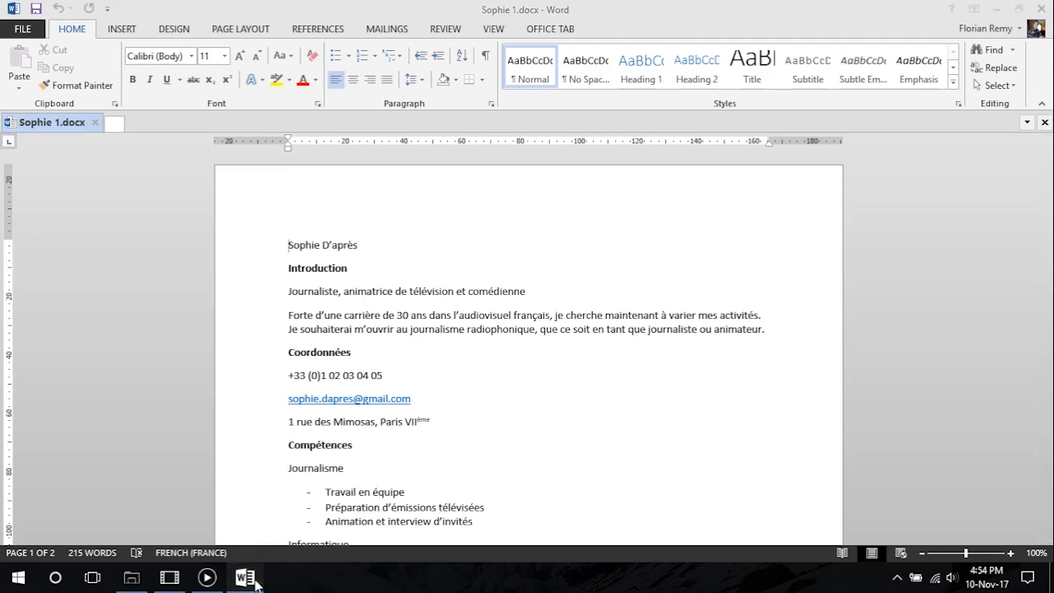
{"action": "left_click", "coordinate": [116, 128]}
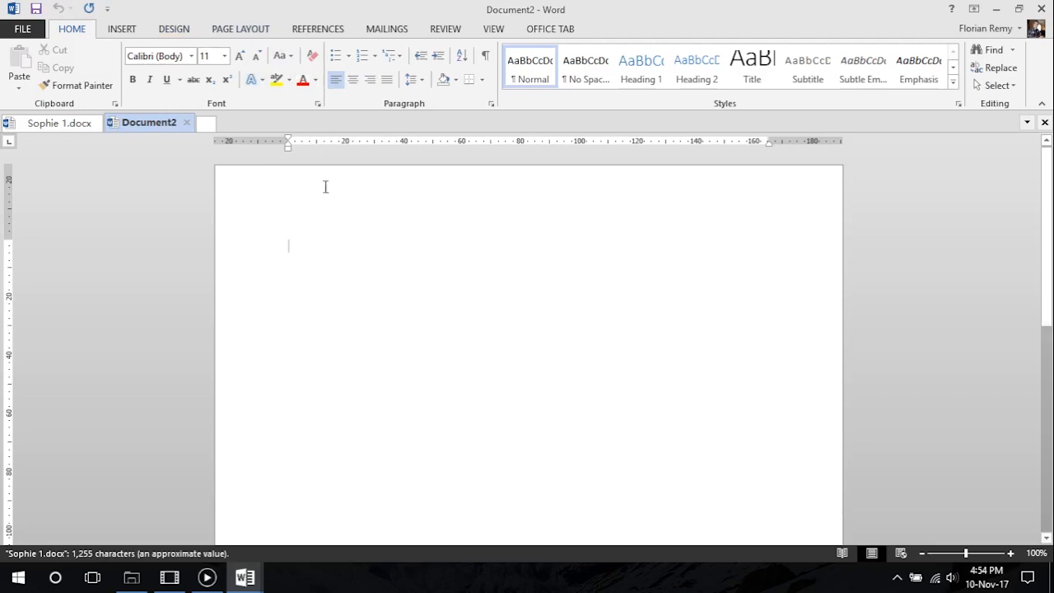
{"action": "left_click", "coordinate": [250, 32]}
{"action": "left_click", "coordinate": [22, 74]}
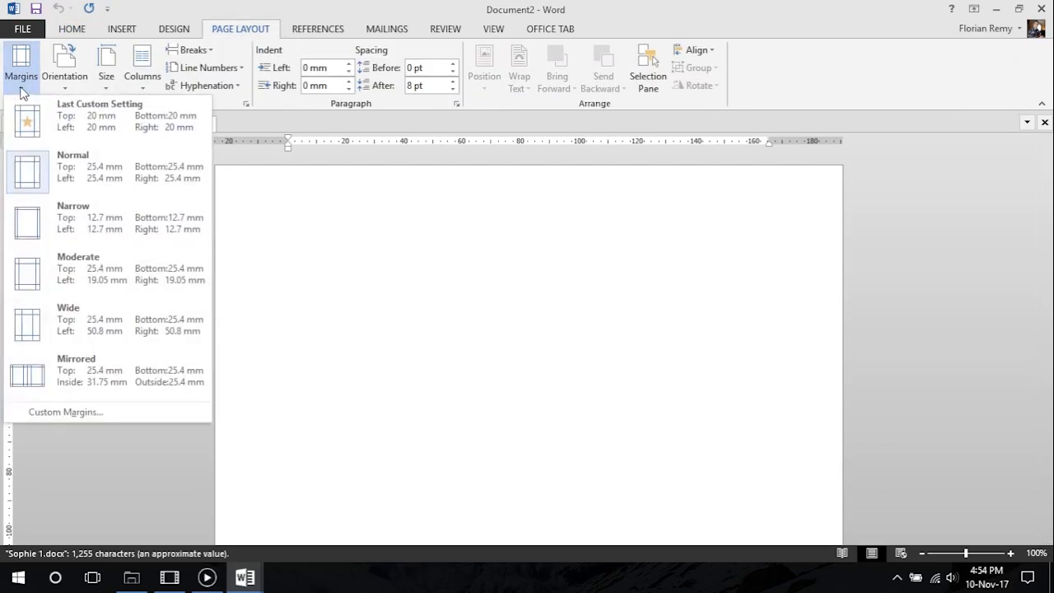
{"action": "left_click", "coordinate": [88, 412]}
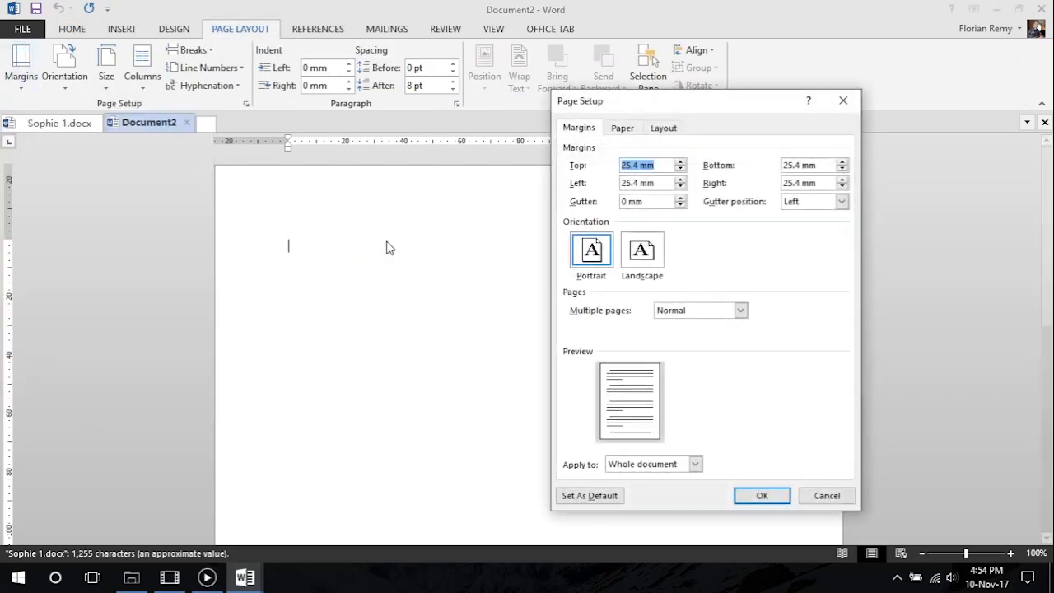
{"action": "left_click_drag", "start_coordinate": [659, 100], "coordinate": [268, 116]}
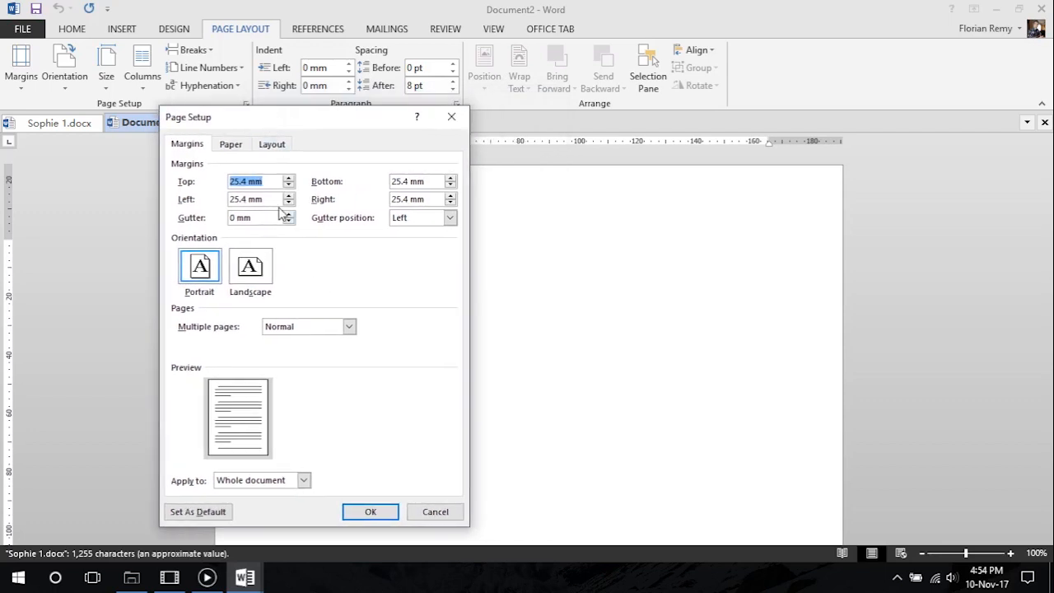
{"action": "left_click", "coordinate": [436, 511]}
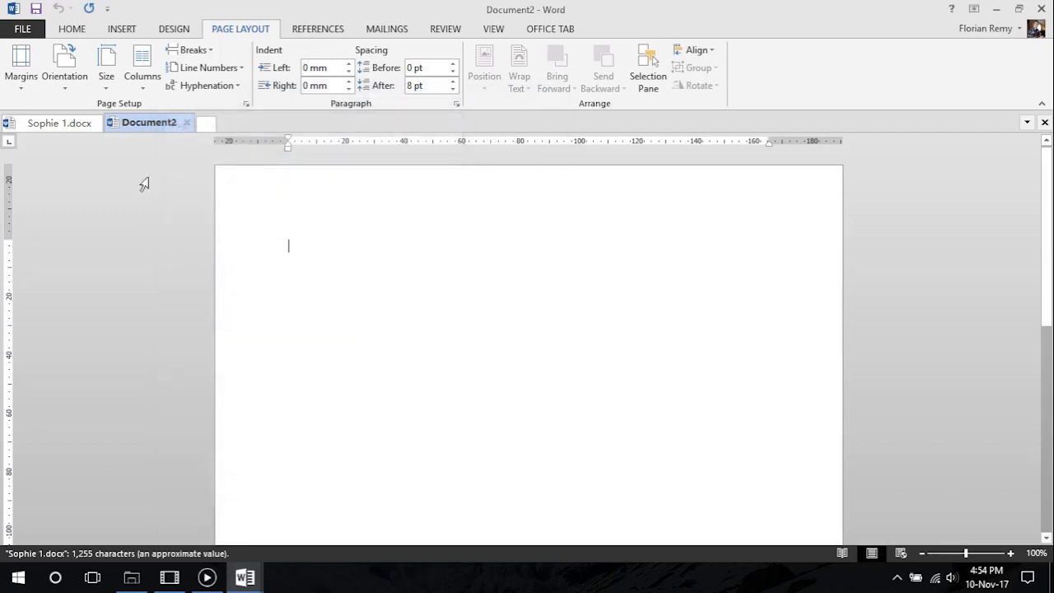
Set the measurement units to Millimeters in the advanced display options of Word
{"action": "left_click", "coordinate": [25, 31]}
{"action": "left_click", "coordinate": [21, 406]}
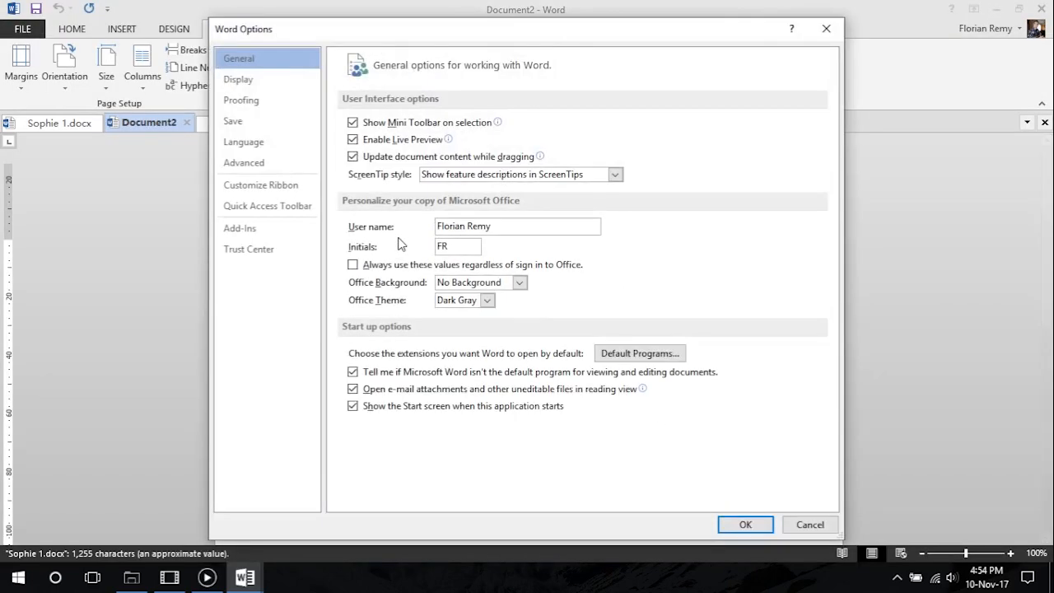
{"action": "left_click", "coordinate": [269, 171]}
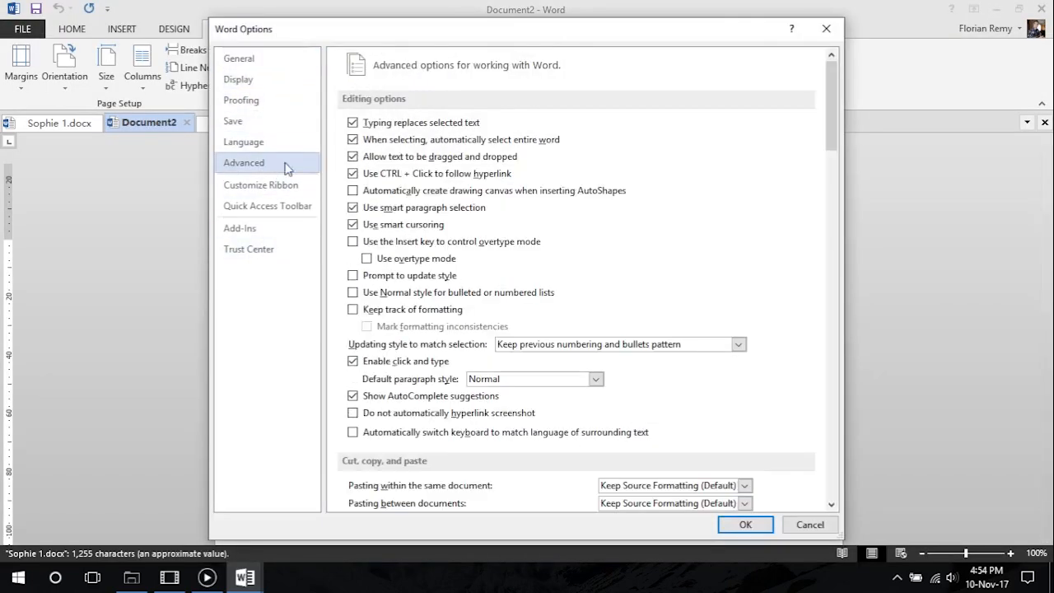
{"action": "scroll", "coordinate": [585, 324], "scroll_direction": "down", "scroll_amount": 20}
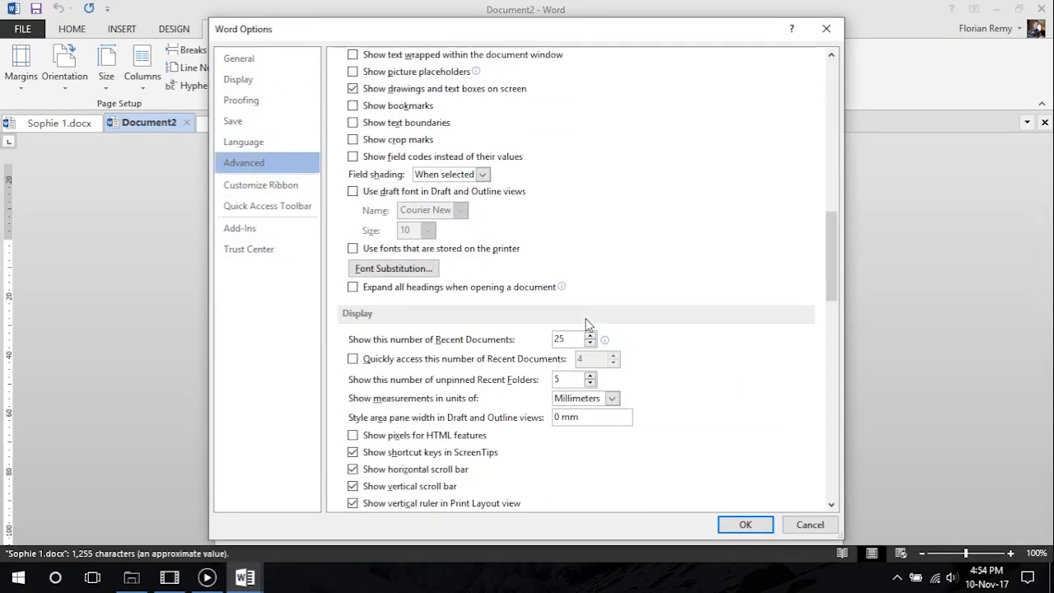
{"action": "scroll", "coordinate": [587, 323], "scroll_direction": "down", "scroll_amount": 4}
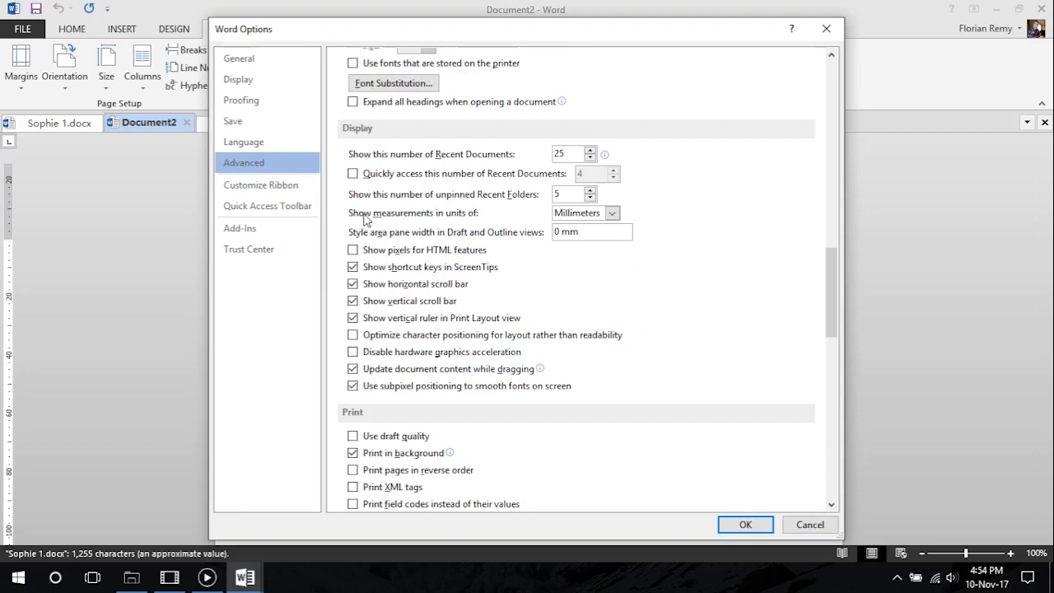
{"action": "left_click", "coordinate": [611, 213]}
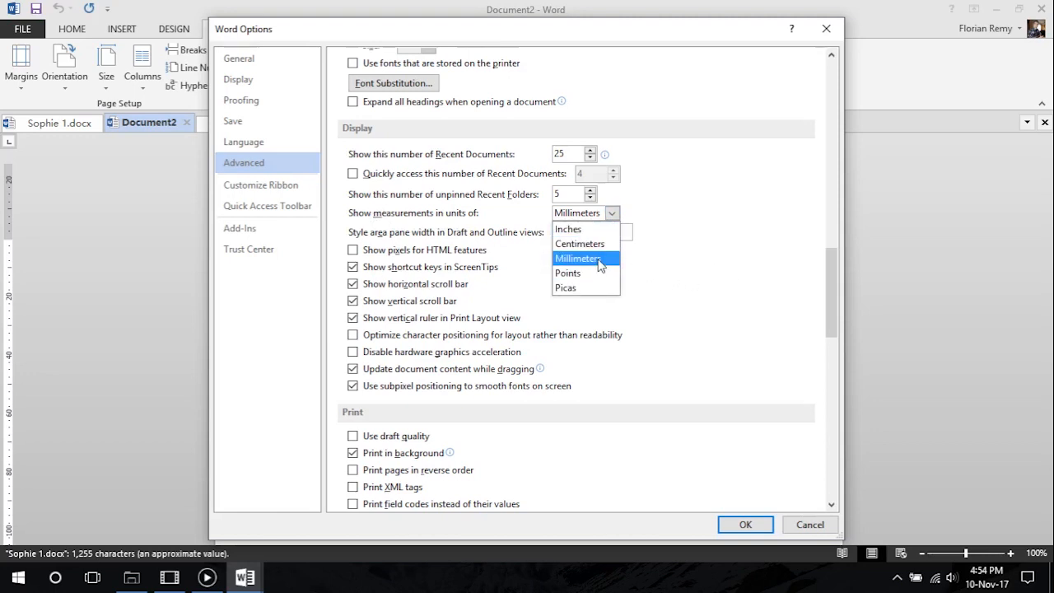
{"action": "left_click", "coordinate": [601, 259]}
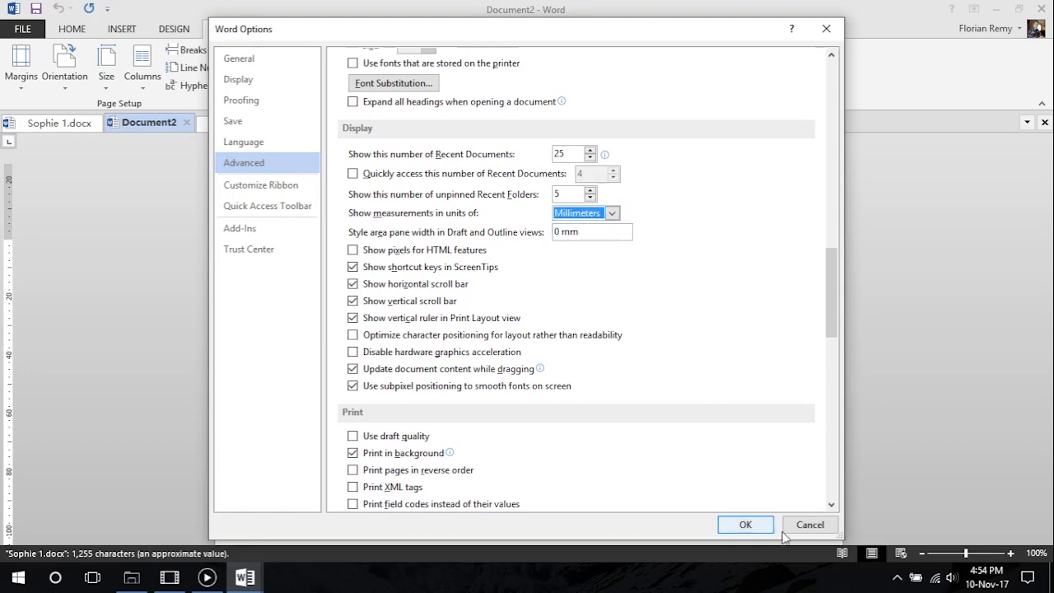
{"action": "left_click", "coordinate": [753, 527]}
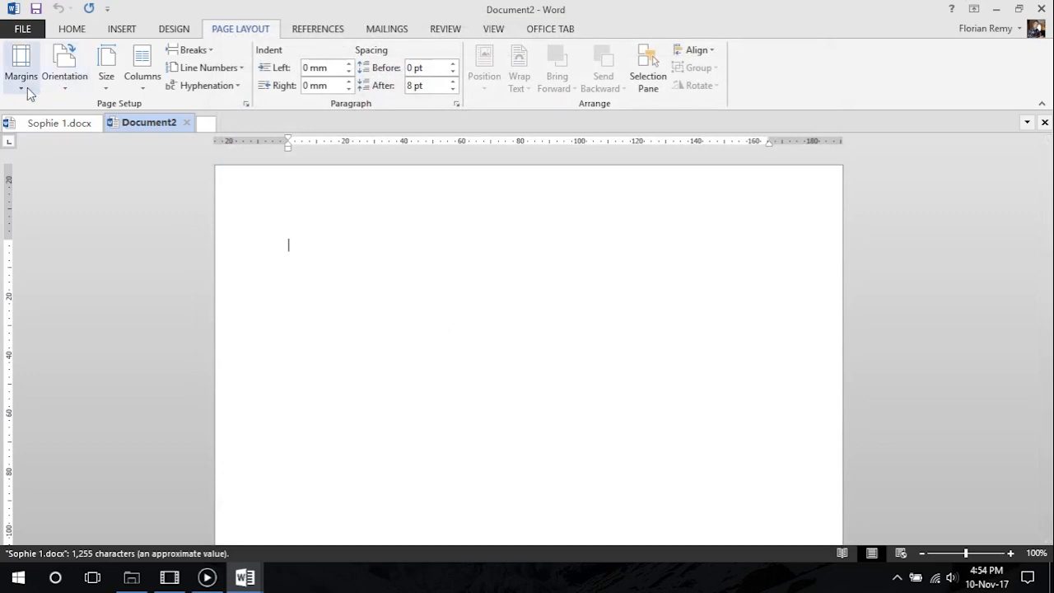
Set the left and right page margins of the whole document to 20 mm
{"action": "left_click", "coordinate": [19, 67]}
{"action": "left_click", "coordinate": [87, 414]}
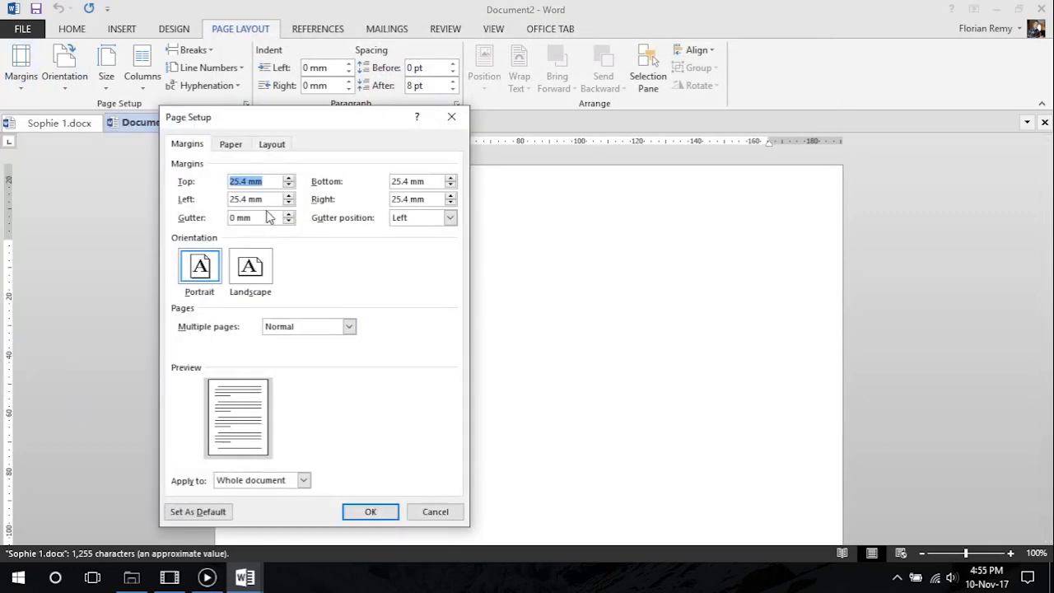
{"action": "left_click_drag", "start_coordinate": [322, 117], "coordinate": [220, 97]}
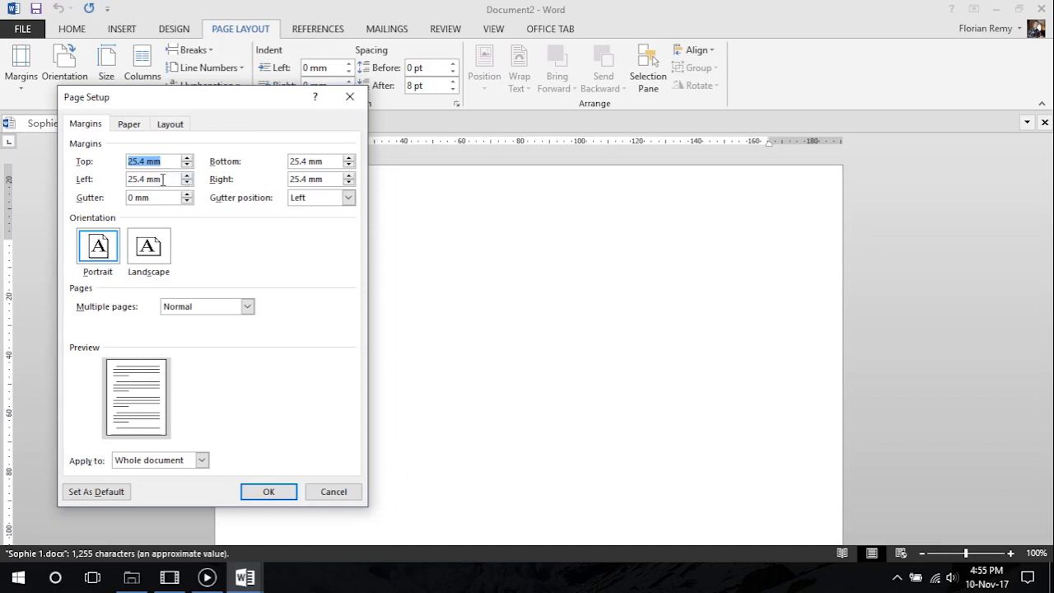
{"action": "key", "text": "Tab"}
{"action": "type", "text": "20"}
{"action": "key", "text": "Tab"}
{"action": "type", "text": "2"}
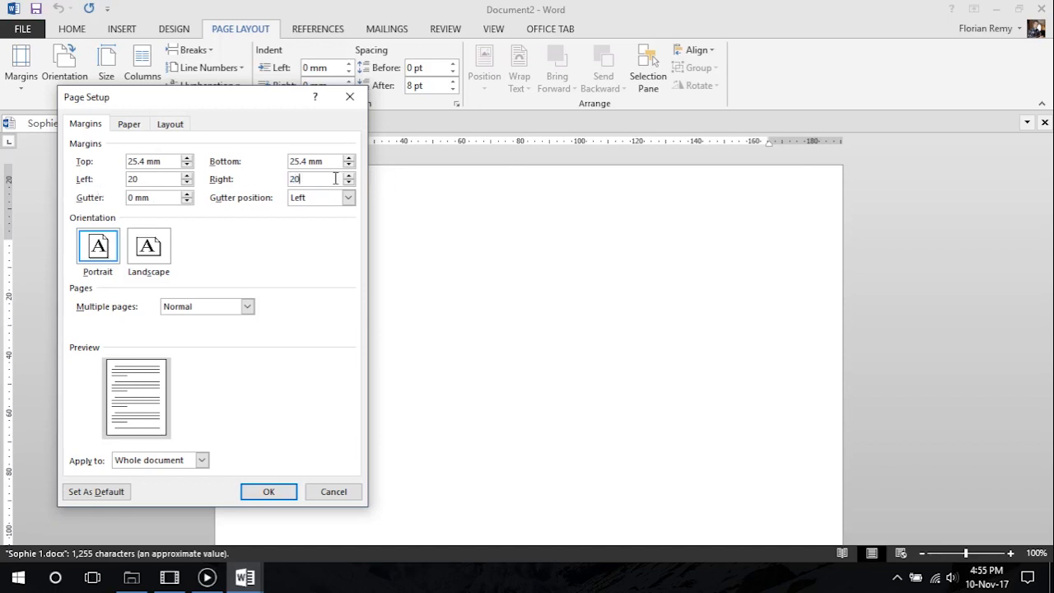
{"action": "left_click", "coordinate": [268, 491]}
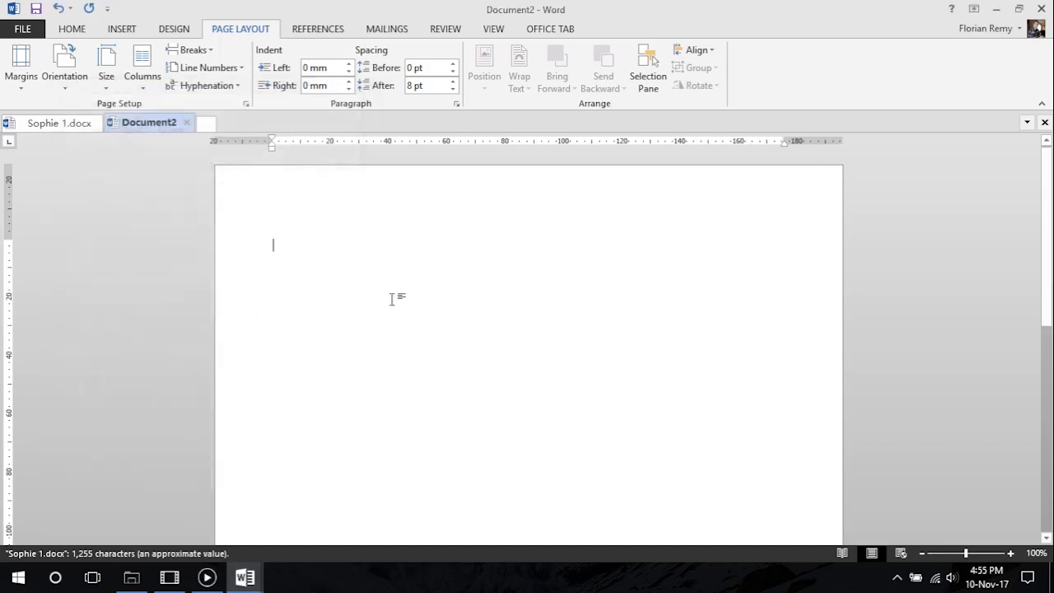
Insert a table with one column and one row at the start of the blank document
{"action": "left_click", "coordinate": [124, 29]}
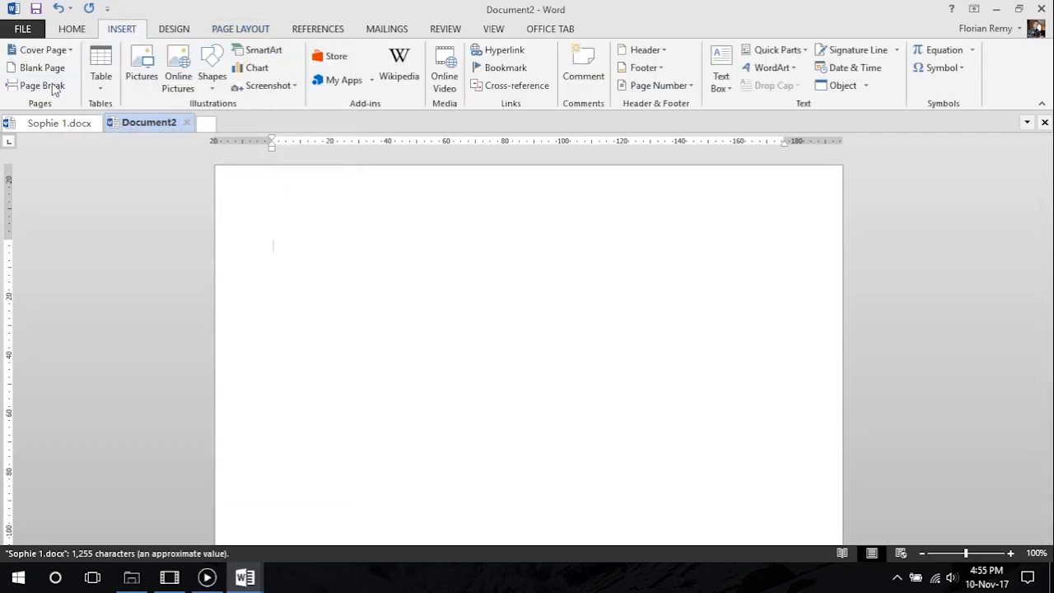
{"action": "left_click", "coordinate": [101, 82]}
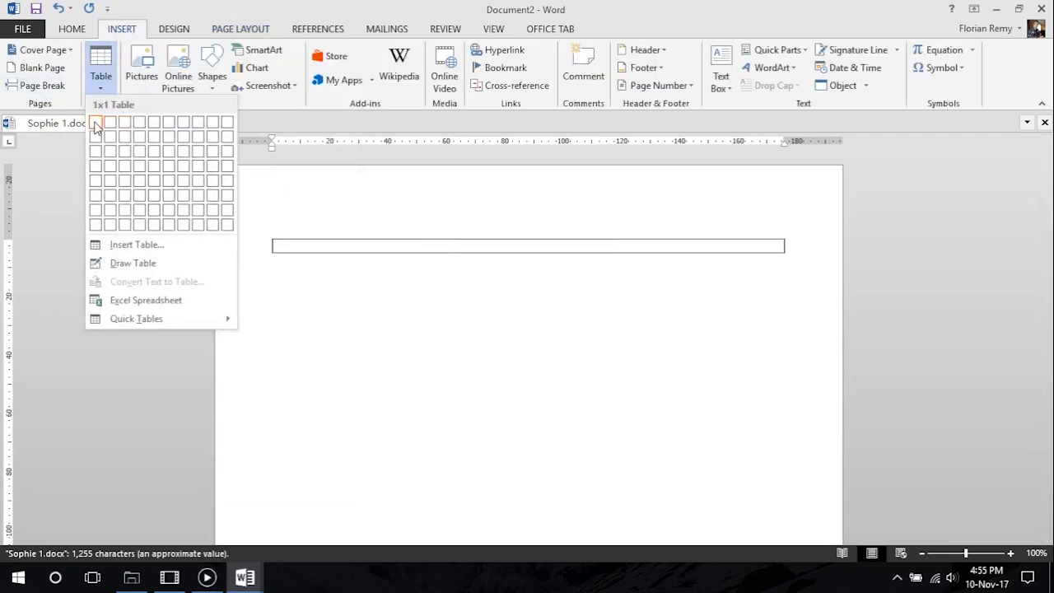
{"action": "left_click", "coordinate": [96, 125]}
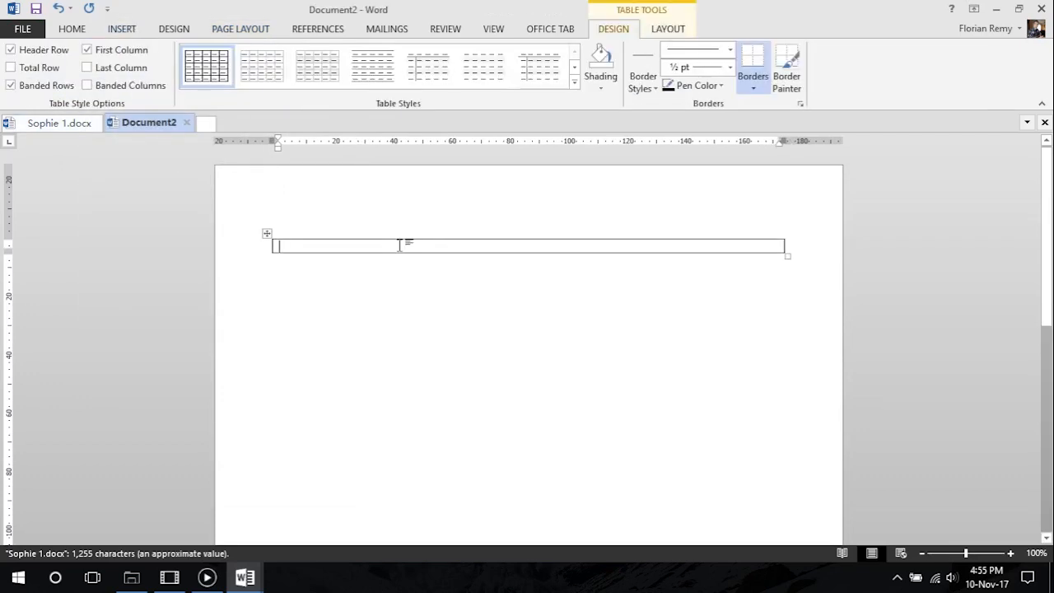
Set the top and bottom page margins of the whole document to 20 mm
{"action": "left_click", "coordinate": [239, 29]}
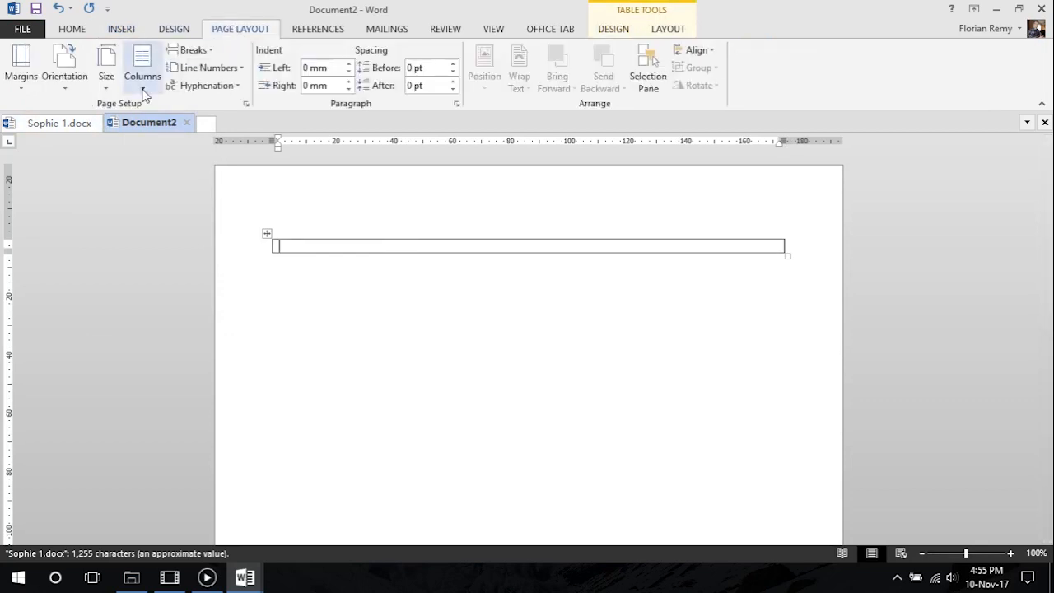
{"action": "left_click", "coordinate": [22, 66]}
{"action": "left_click", "coordinate": [68, 412]}
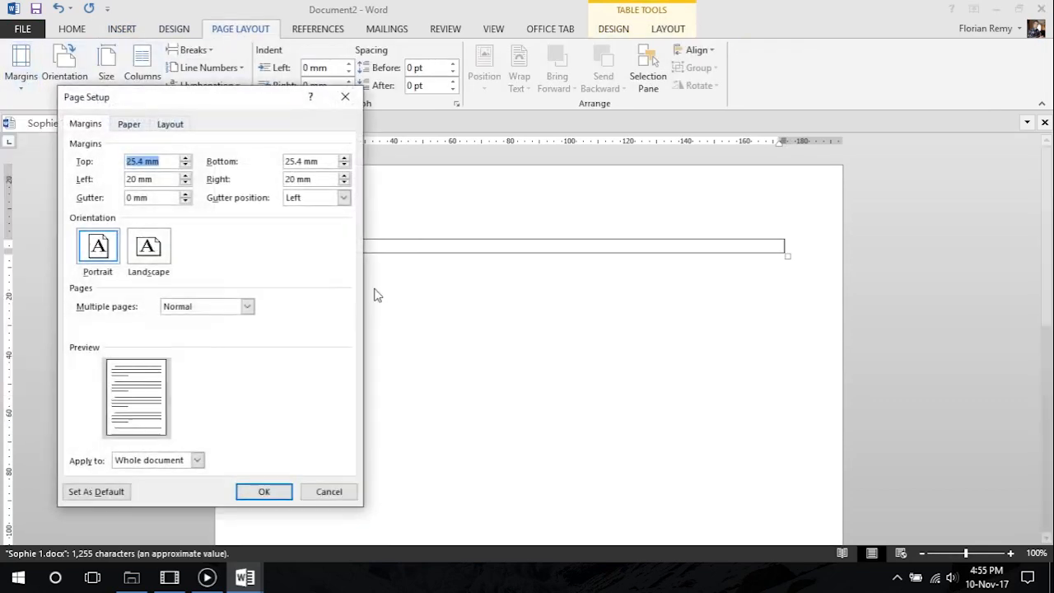
{"action": "type", "text": "20"}
{"action": "key", "text": "Tab"}
{"action": "type", "text": "20"}
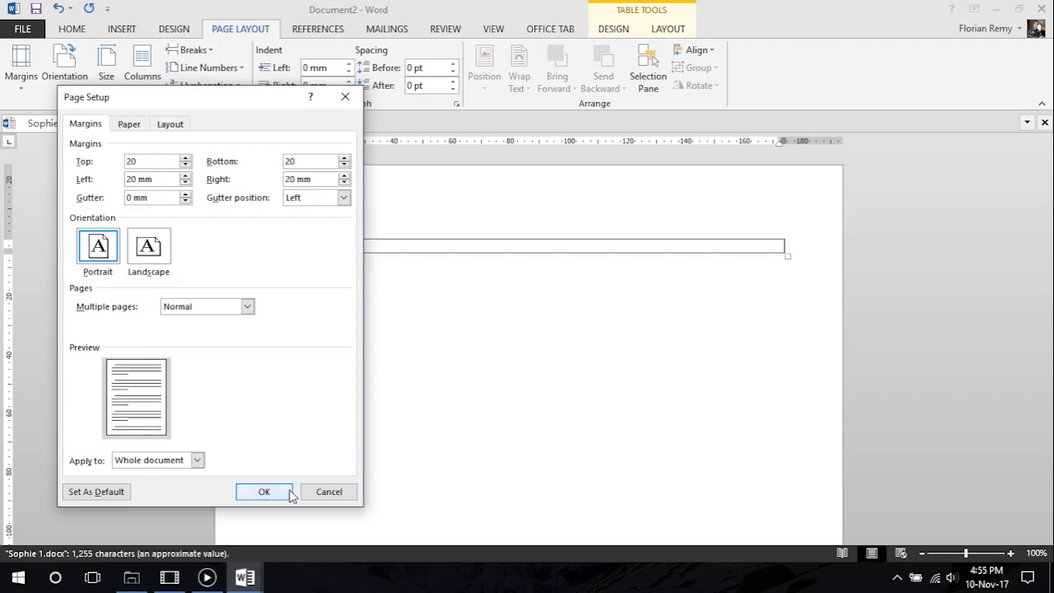
{"action": "left_click", "coordinate": [290, 494]}
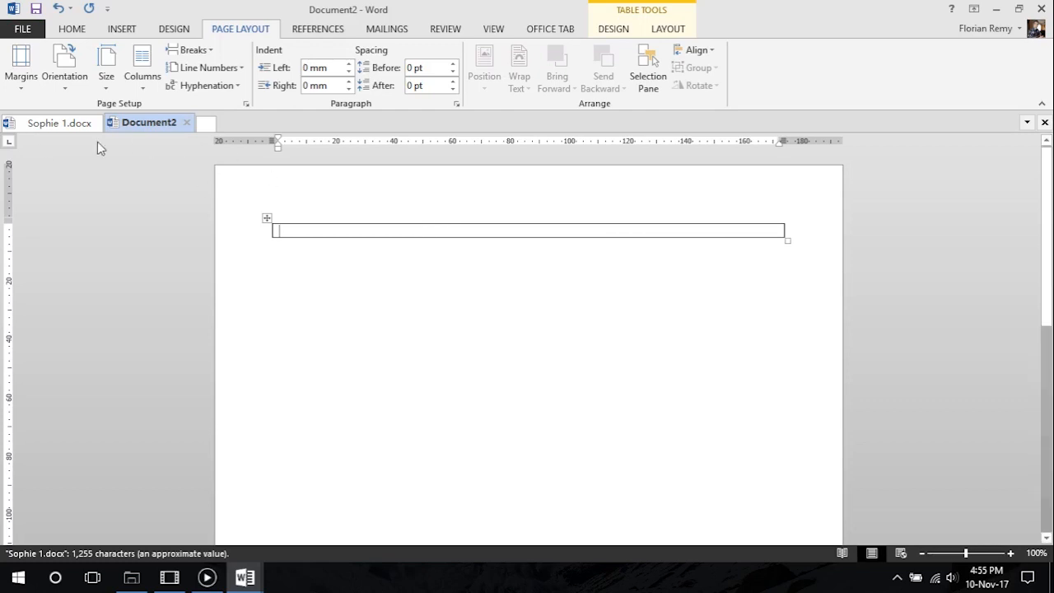
Add three rows to the one-cell table in Document2, making four rows in total
{"action": "left_click", "coordinate": [50, 132]}
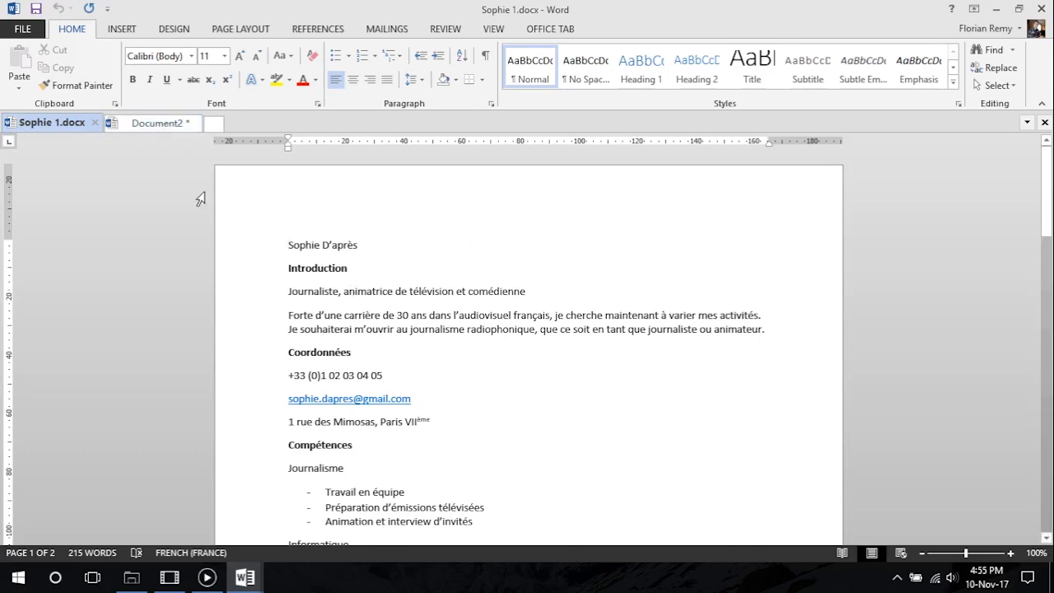
{"action": "left_click", "coordinate": [156, 122]}
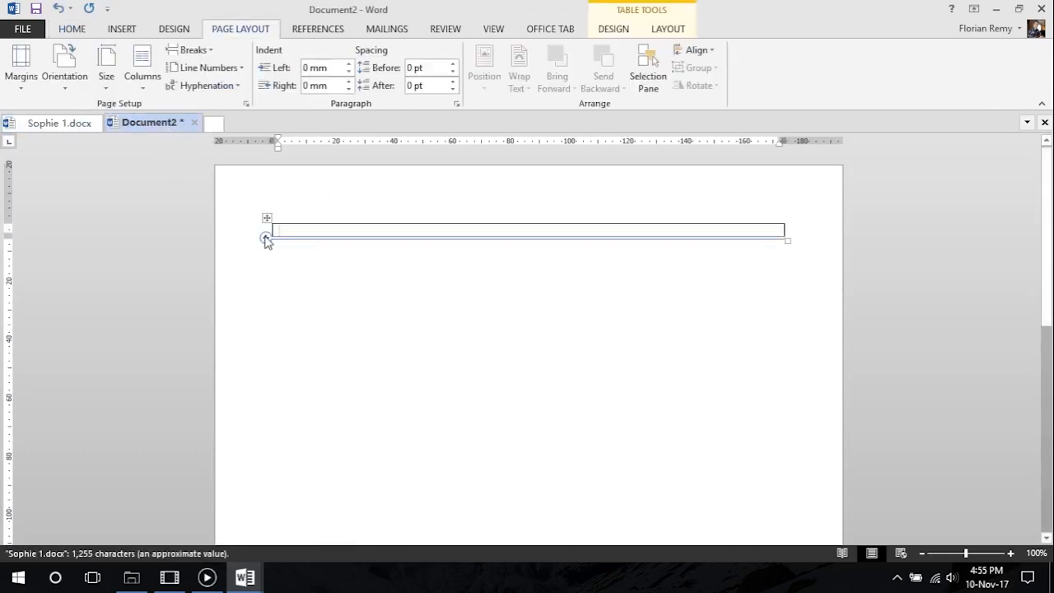
{"action": "left_click", "coordinate": [266, 240]}
{"action": "left_click", "coordinate": [266, 239]}
{"action": "left_click", "coordinate": [266, 240]}
{"action": "left_click", "coordinate": [363, 230]}
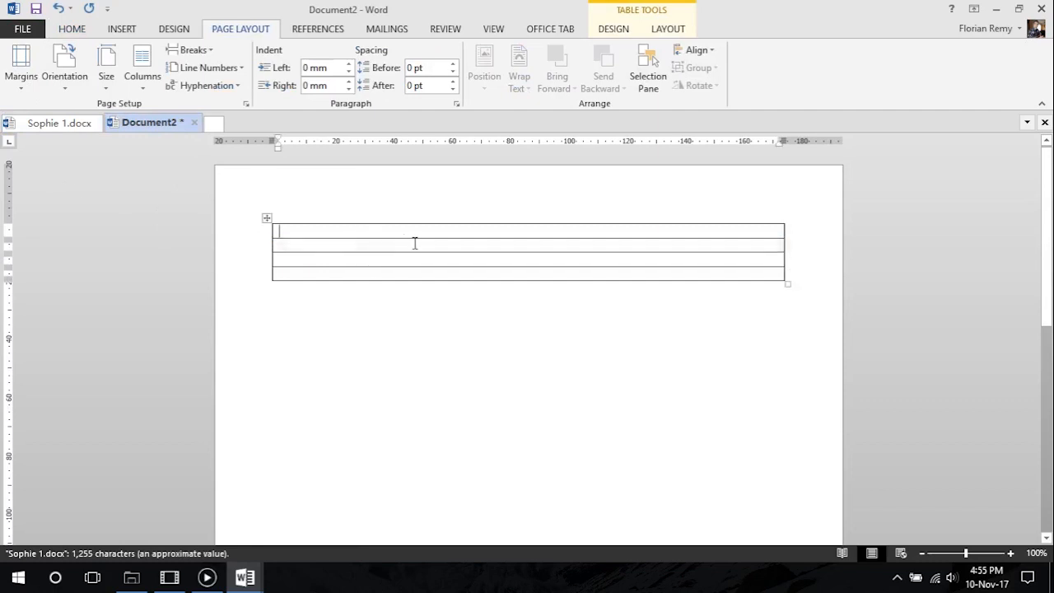
Copy the full name from the first line of Sophie 1.docx into the first row of the table in Document2
{"action": "left_click", "coordinate": [66, 123]}
{"action": "triple_click", "coordinate": [339, 245]}
{"action": "key", "text": "ctrl+c"}
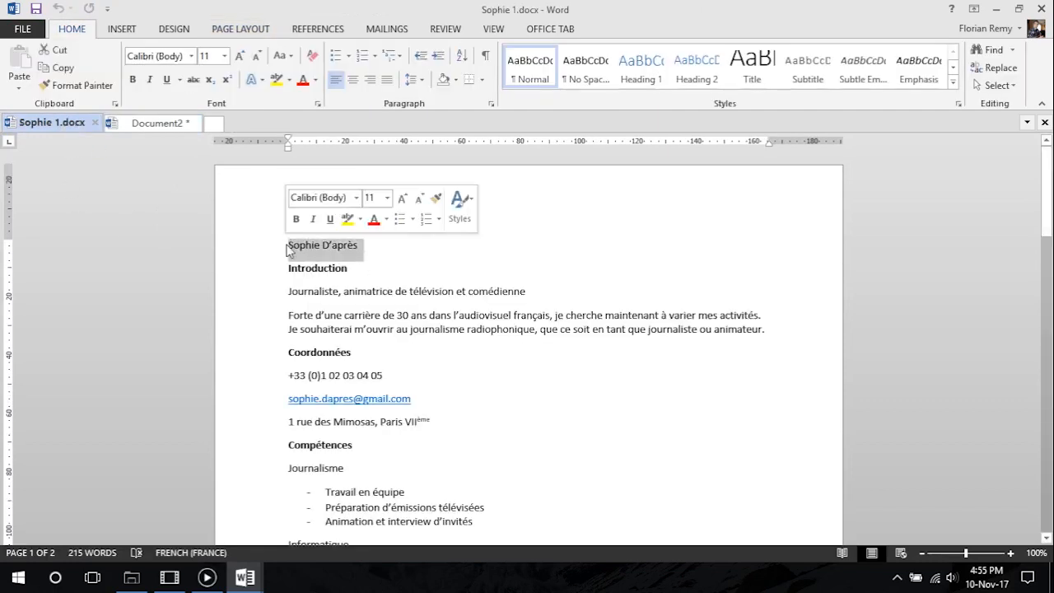
{"action": "left_click", "coordinate": [158, 123]}
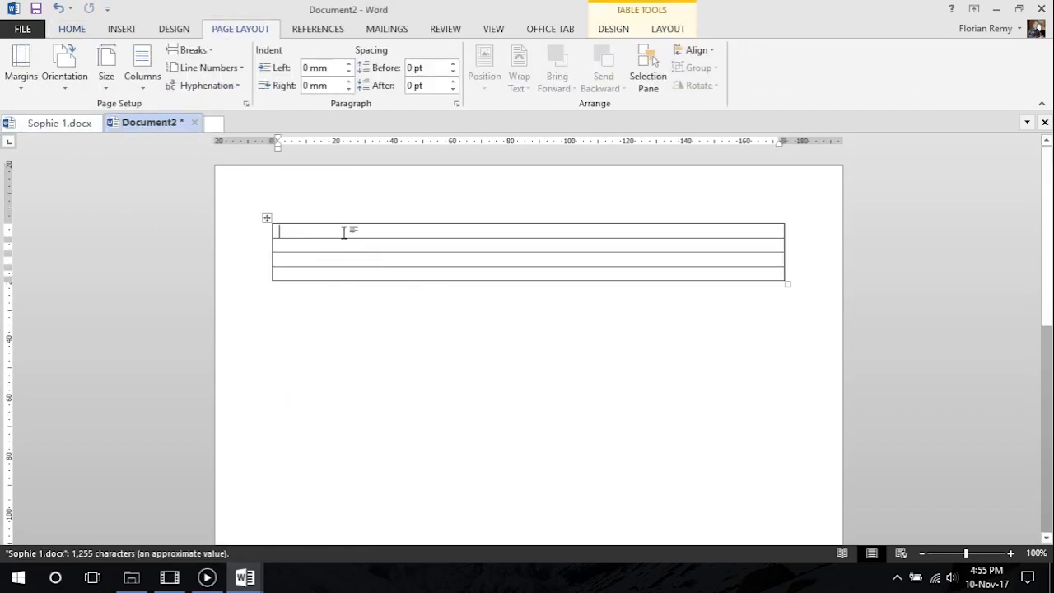
{"action": "key", "text": "ctrl+v"}
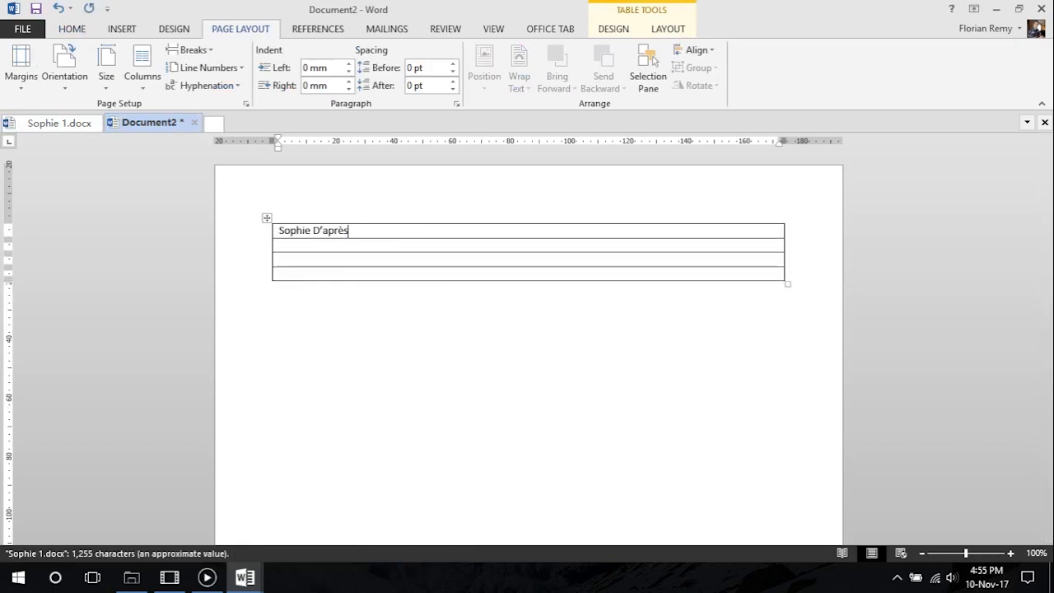
Copy "Journaliste, animatrice de télévision et comédienne" from Sophie 1.docx into the table's second row, without a trailing empty line
{"action": "left_click", "coordinate": [59, 123]}
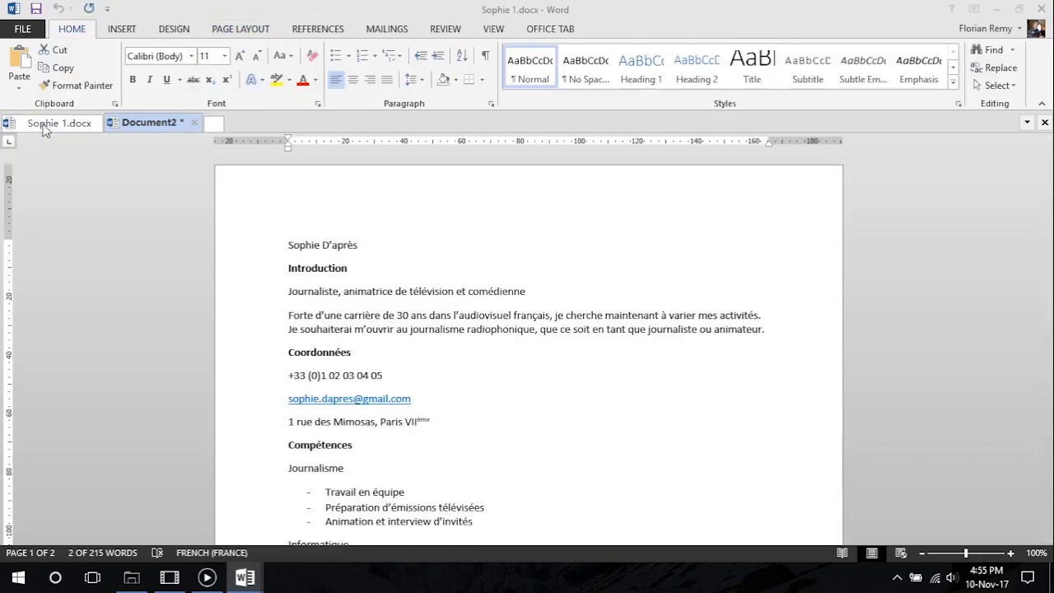
{"action": "left_click", "coordinate": [359, 267]}
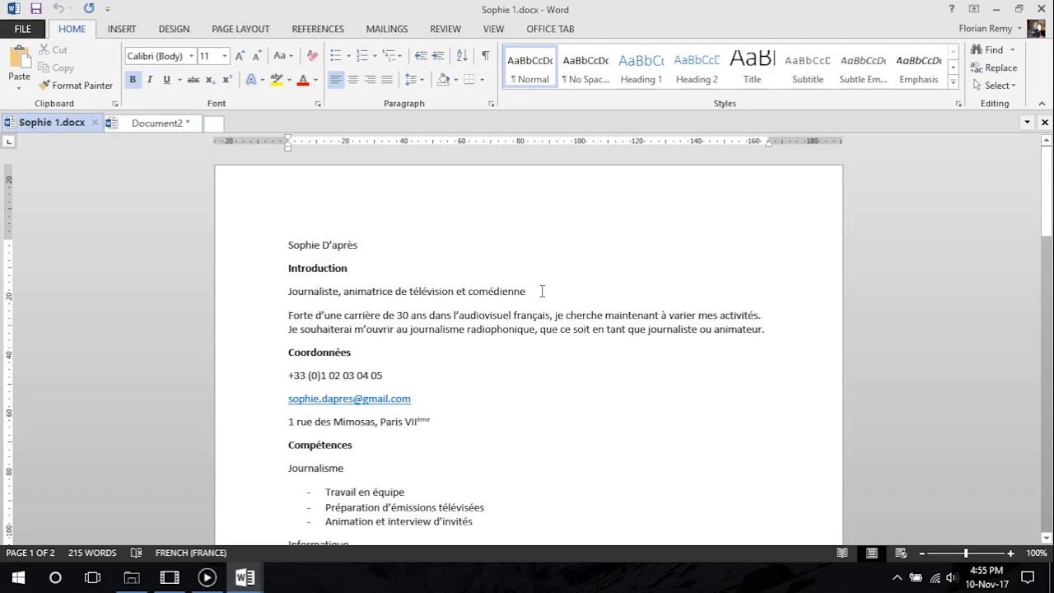
{"action": "left_click_drag", "start_coordinate": [542, 291], "coordinate": [288, 293]}
{"action": "key", "text": "ctrl+c"}
{"action": "left_click", "coordinate": [158, 123]}
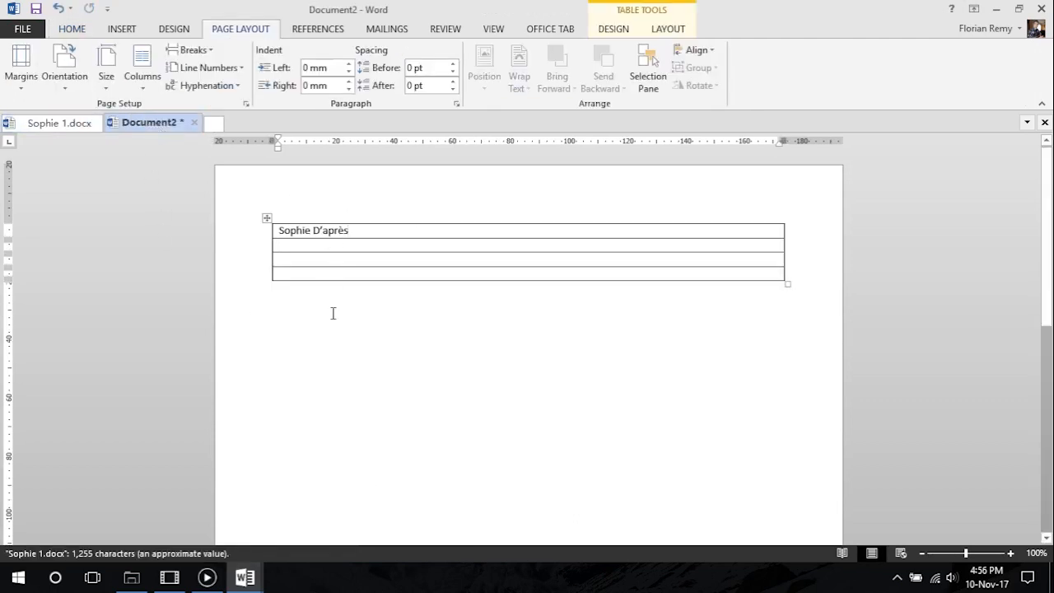
{"action": "key", "text": "ctrl+v"}
{"action": "key", "text": "BackSpace"}
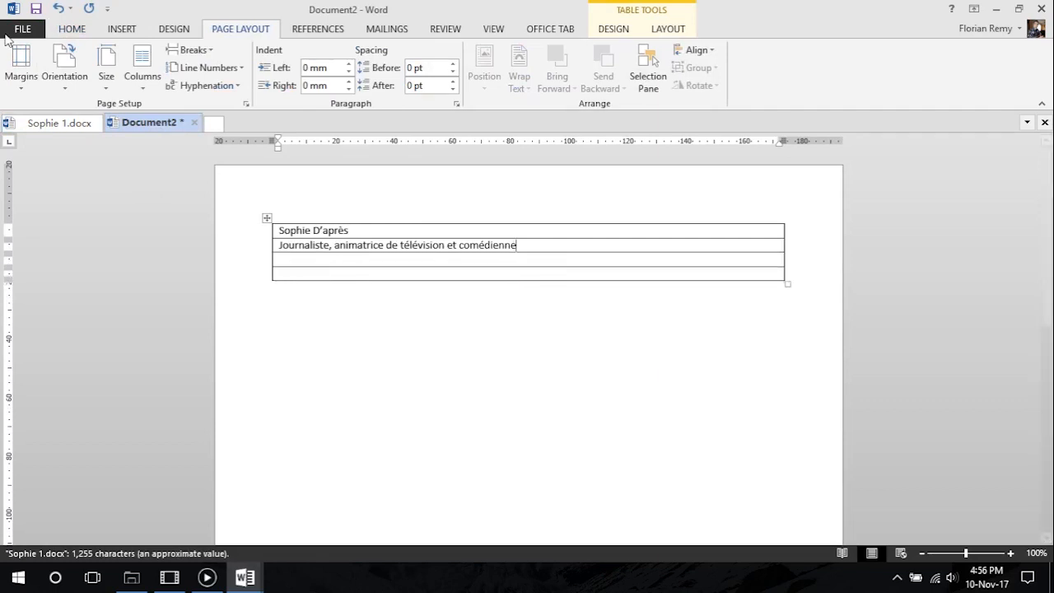
Copy the introduction paragraph starting "Forte d'une carrière de 30 ans" into the table's third row, without a trailing empty line
{"action": "left_click", "coordinate": [83, 123]}
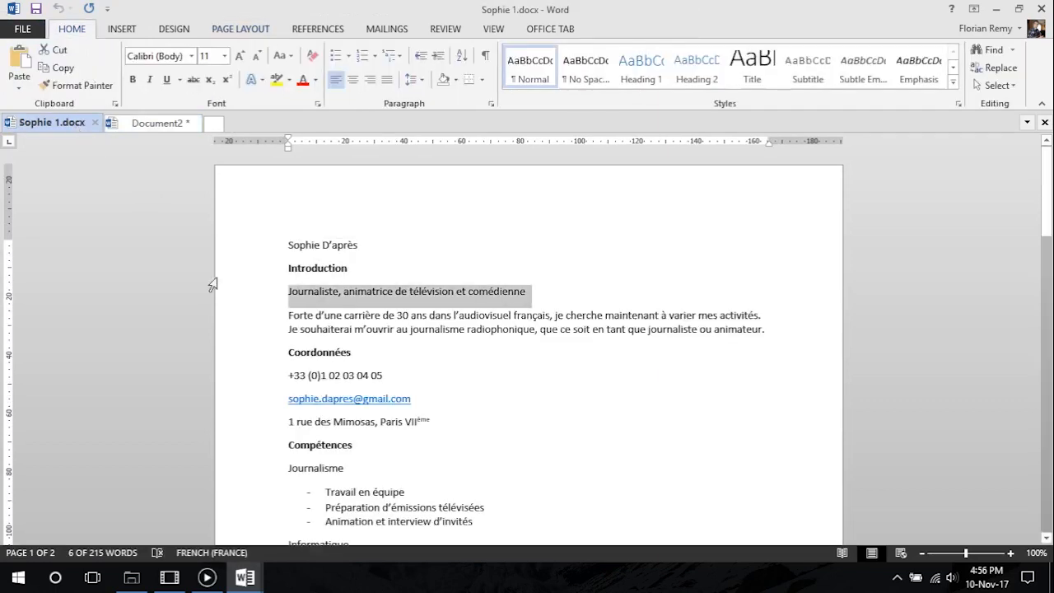
{"action": "triple_click", "coordinate": [774, 330]}
{"action": "key", "text": "ctrl+c"}
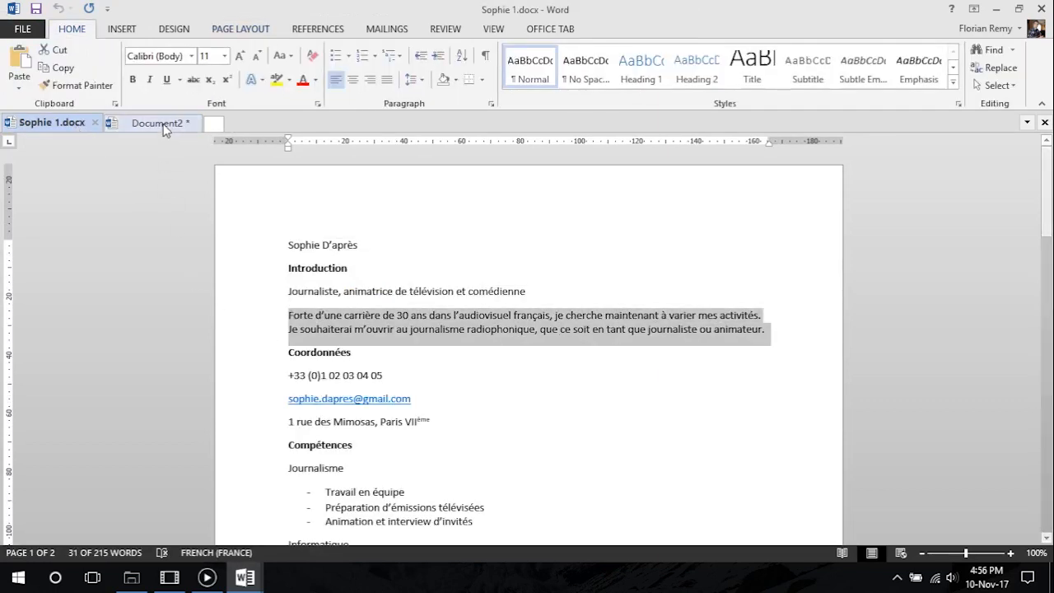
{"action": "left_click", "coordinate": [160, 123]}
{"action": "key", "text": "ctrl+v"}
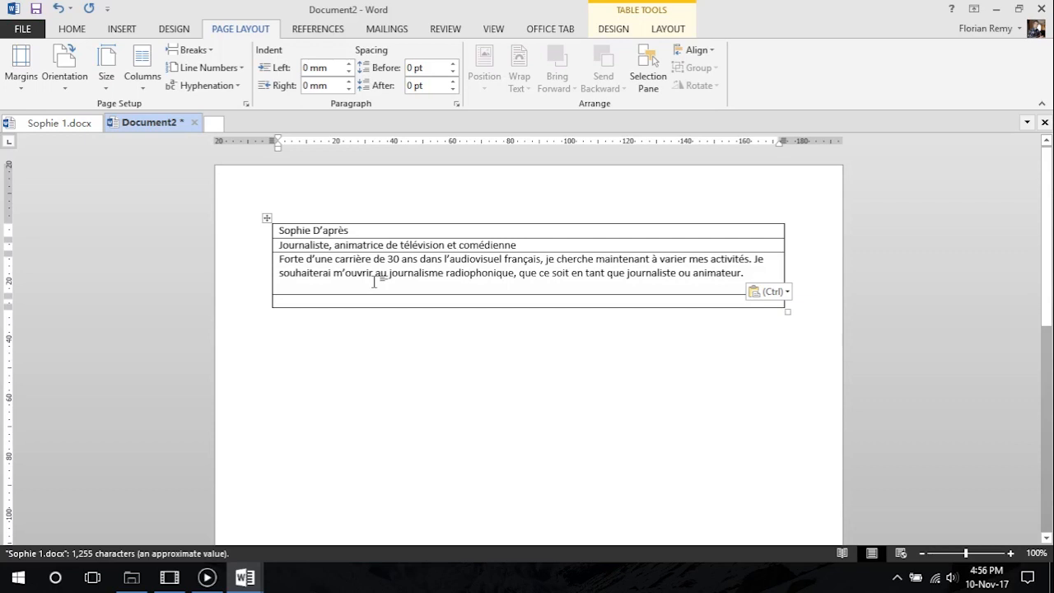
{"action": "key", "text": "BackSpace"}
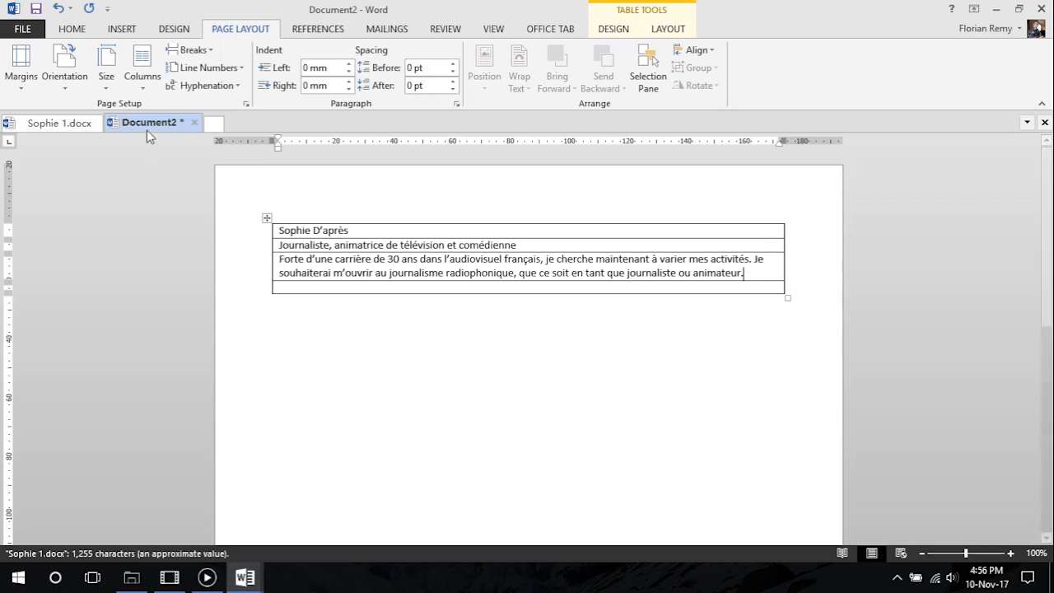
Check the contact details in Sophie 1.docx, and delete the empty fourth row of the table in Document2
{"action": "left_click", "coordinate": [51, 123]}
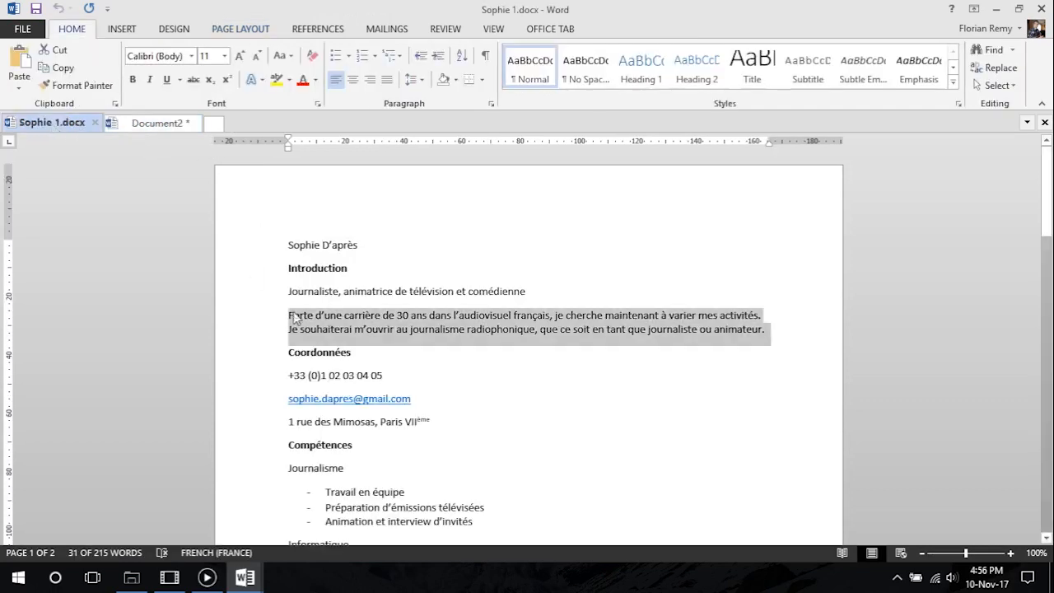
{"action": "left_click", "coordinate": [466, 339]}
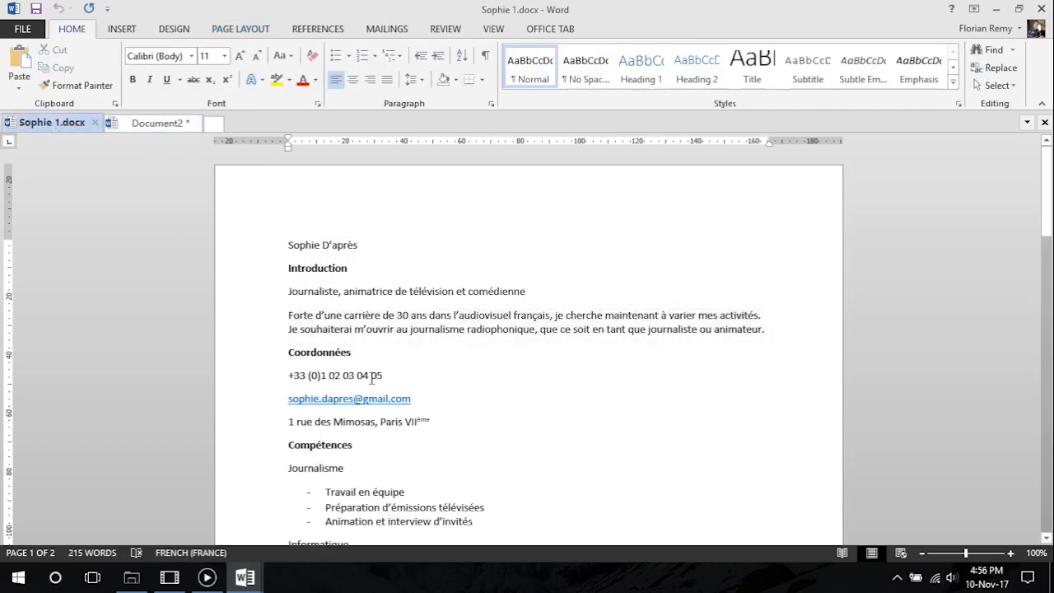
{"action": "left_click", "coordinate": [153, 125]}
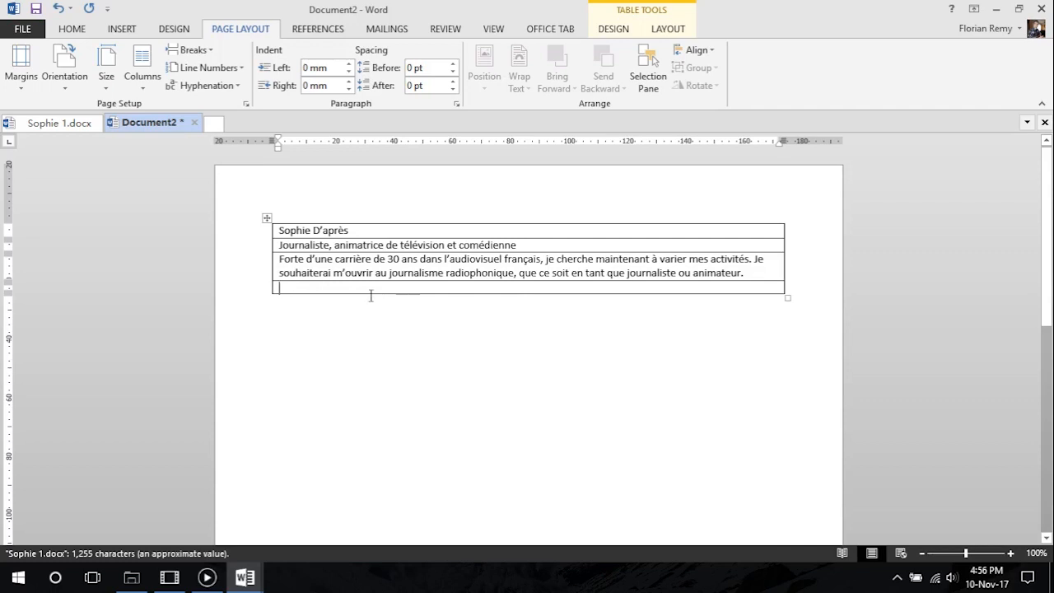
{"action": "left_click", "coordinate": [276, 287]}
{"action": "key", "text": "BackSpace"}
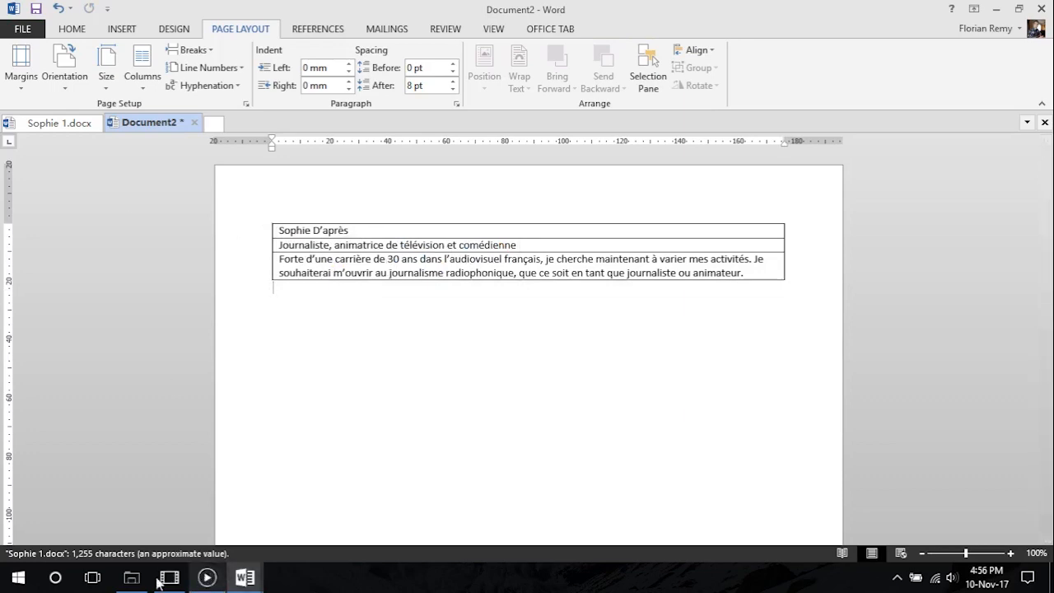
Open CV Tutoriel.pdf from the desktop and examine its heading and the two-column layout beneath it
{"action": "left_click", "coordinate": [998, 11]}
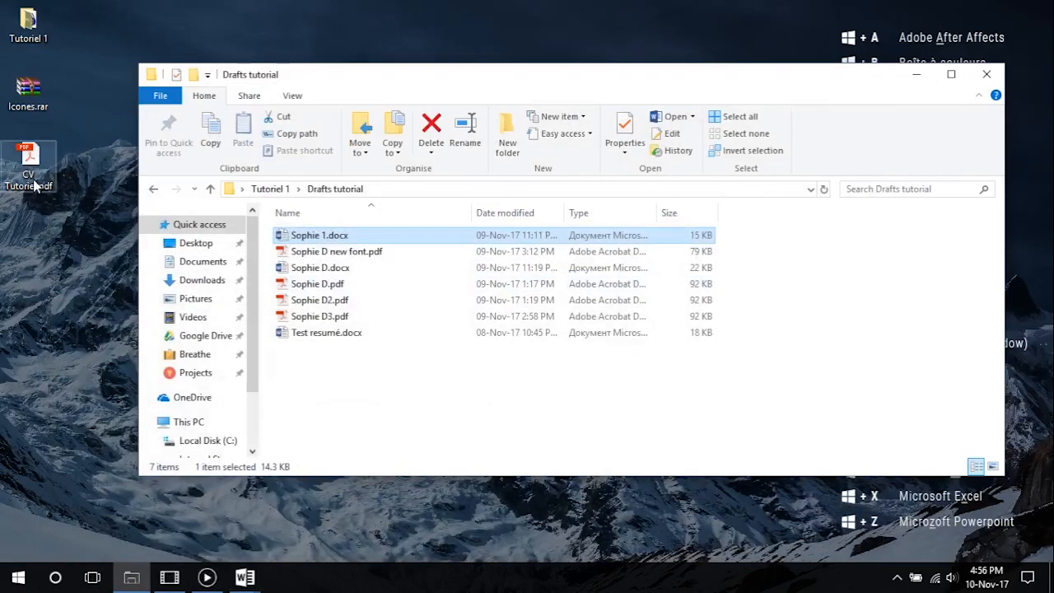
{"action": "double_click", "coordinate": [38, 180]}
{"action": "scroll", "coordinate": [474, 301], "scroll_direction": "down", "scroll_amount": 3}
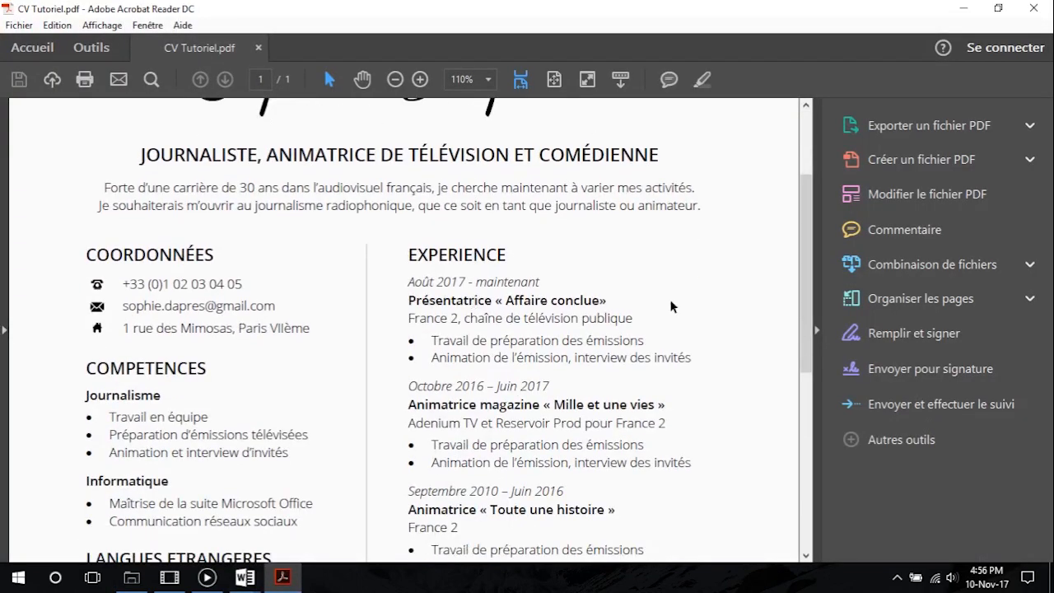
{"action": "scroll", "coordinate": [528, 209], "scroll_direction": "up", "scroll_amount": 3}
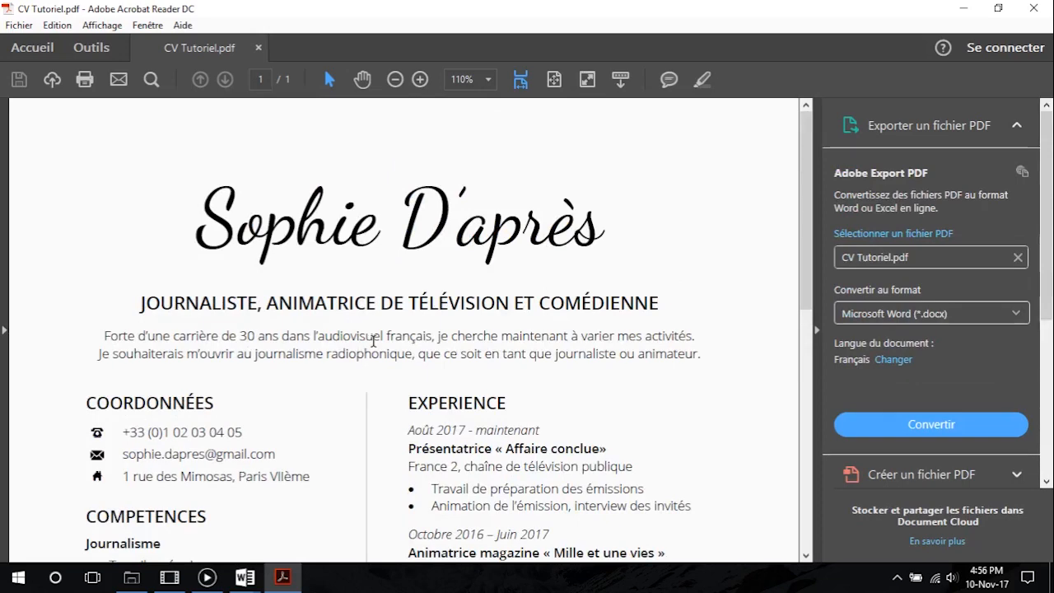
{"action": "scroll", "coordinate": [384, 362], "scroll_direction": "down", "scroll_amount": 2}
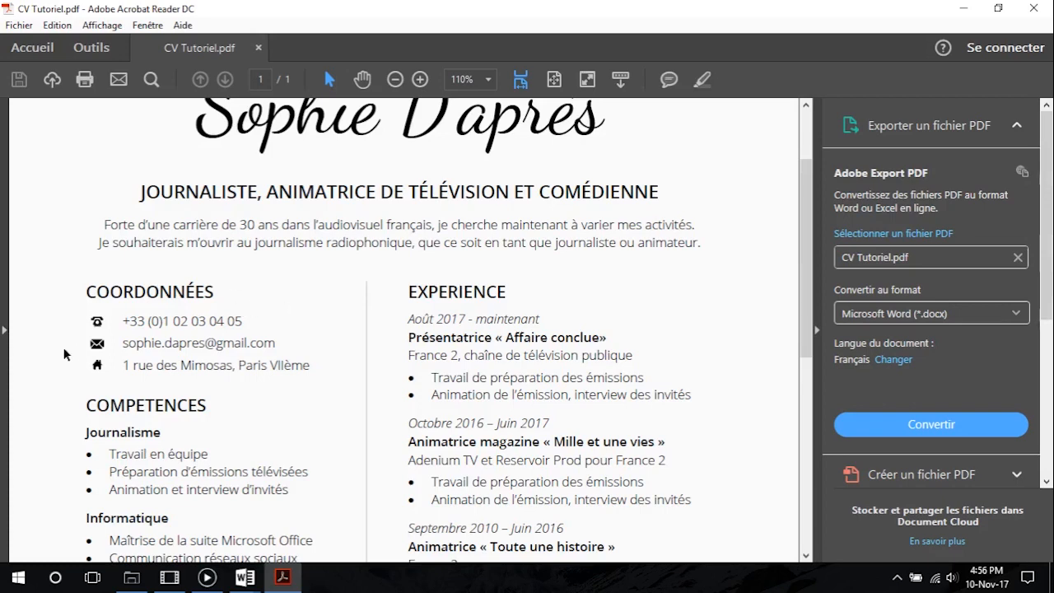
Switch back to Document2 in Word and add an empty paragraph below the table
{"action": "mouse_move", "coordinate": [245, 578]}
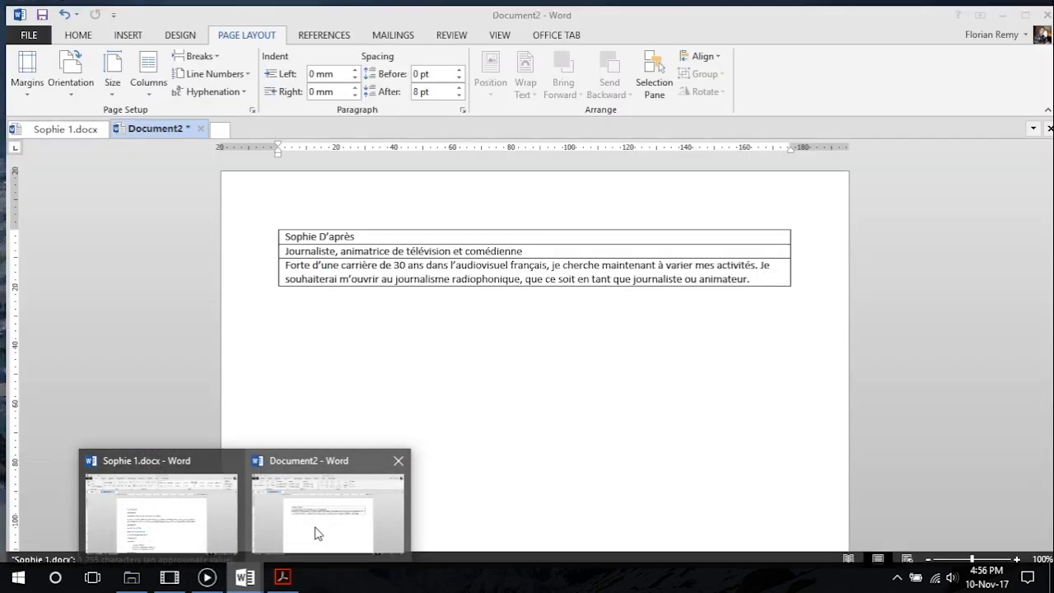
{"action": "left_click", "coordinate": [305, 518]}
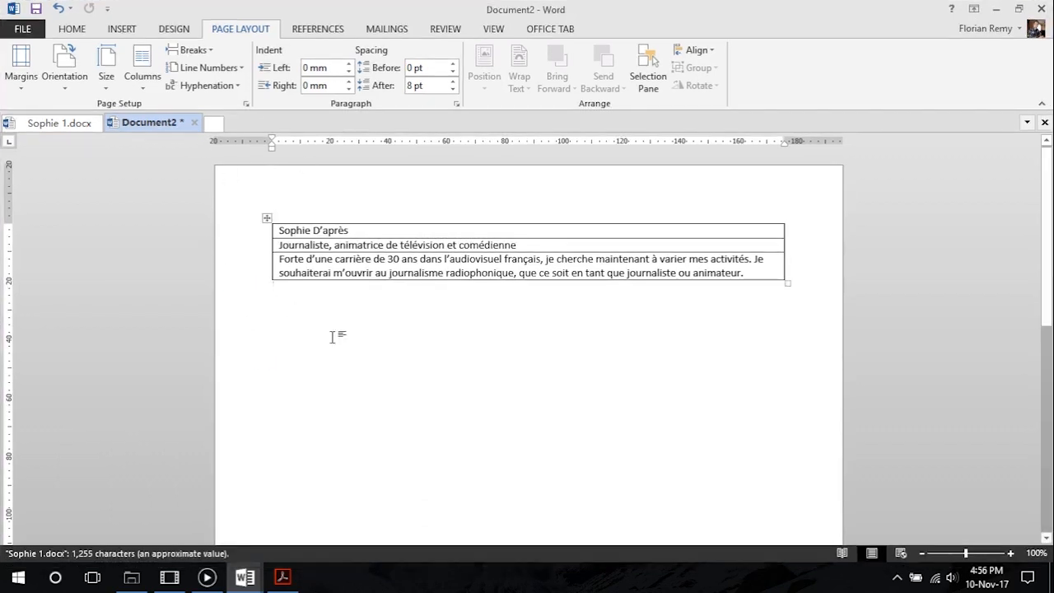
{"action": "key", "text": "Return"}
Try building the two-column layout with two empty simple text boxes placed side by side below the table
{"action": "left_click", "coordinate": [121, 28]}
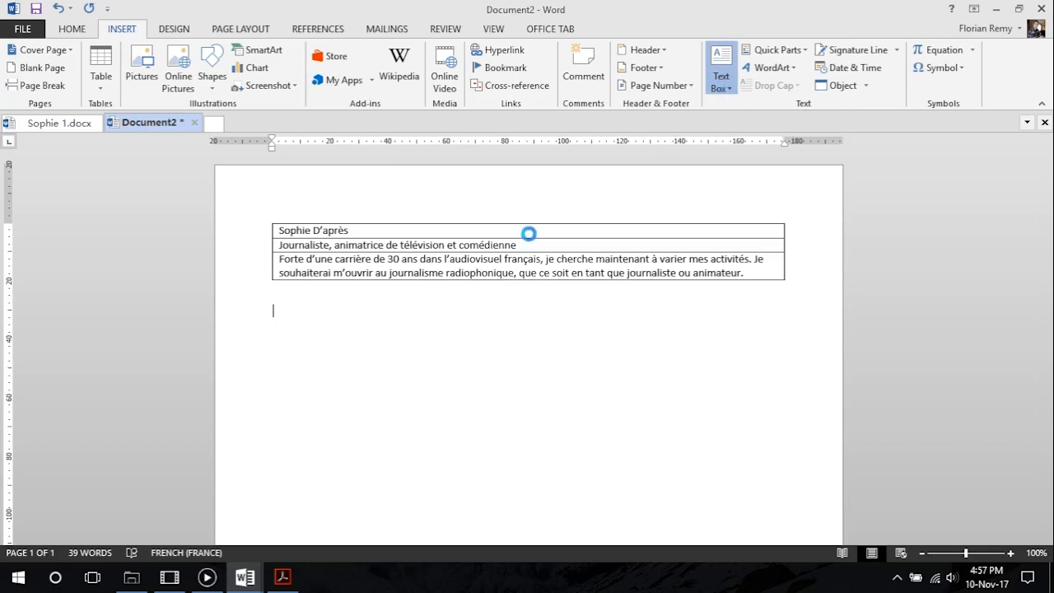
{"action": "left_click", "coordinate": [721, 76]}
{"action": "left_click", "coordinate": [780, 158]}
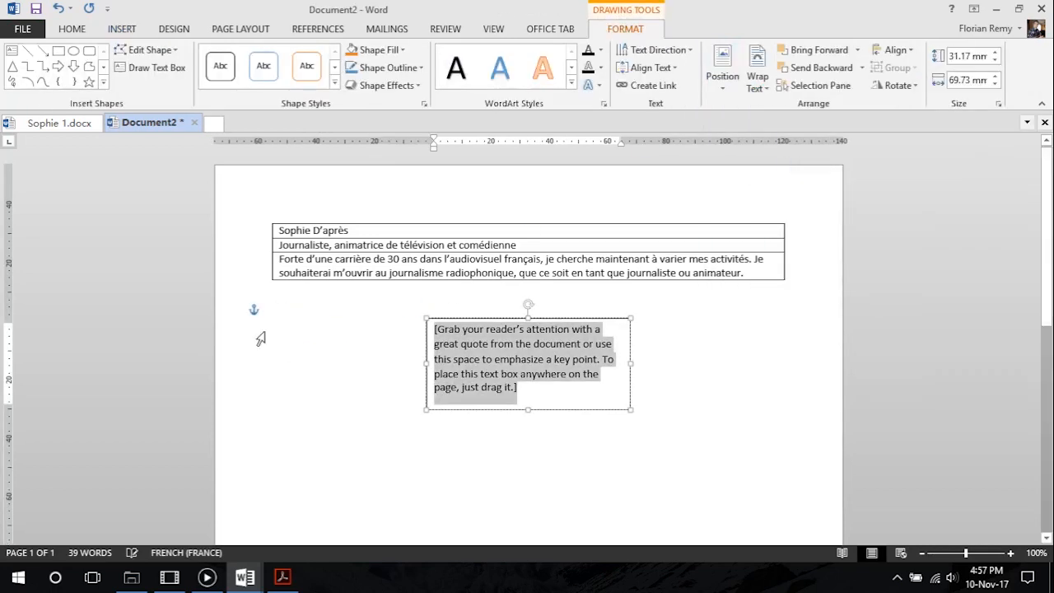
{"action": "left_click_drag", "start_coordinate": [495, 353], "coordinate": [482, 320]}
{"action": "left_click", "coordinate": [417, 392]}
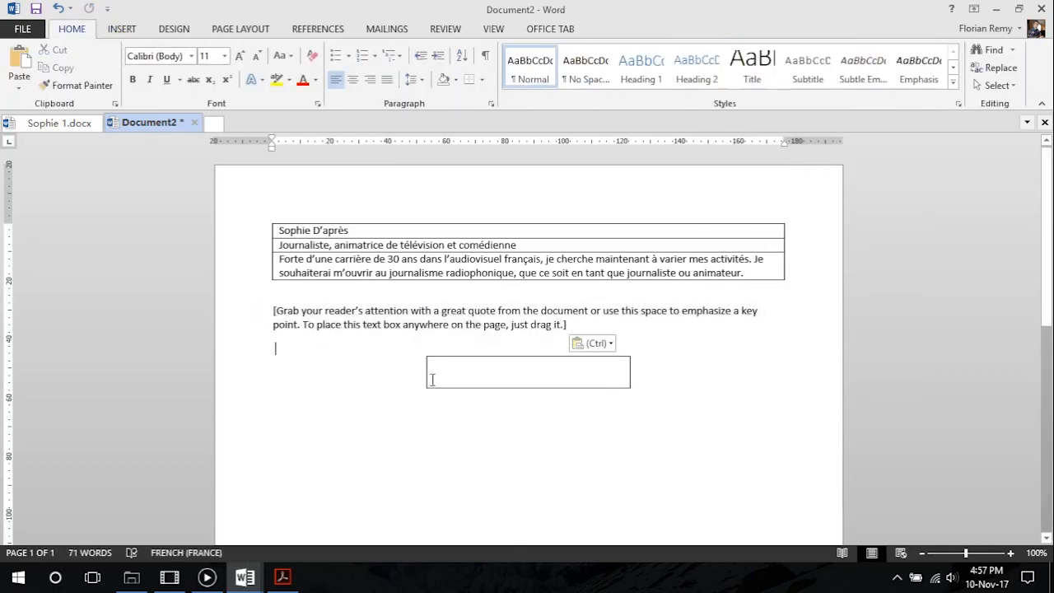
{"action": "triple_click", "coordinate": [298, 311]}
{"action": "key", "text": "Delete"}
{"action": "left_click", "coordinate": [464, 353]}
{"action": "left_click_drag", "start_coordinate": [460, 346], "coordinate": [563, 313]}
{"action": "left_click", "coordinate": [535, 391]}
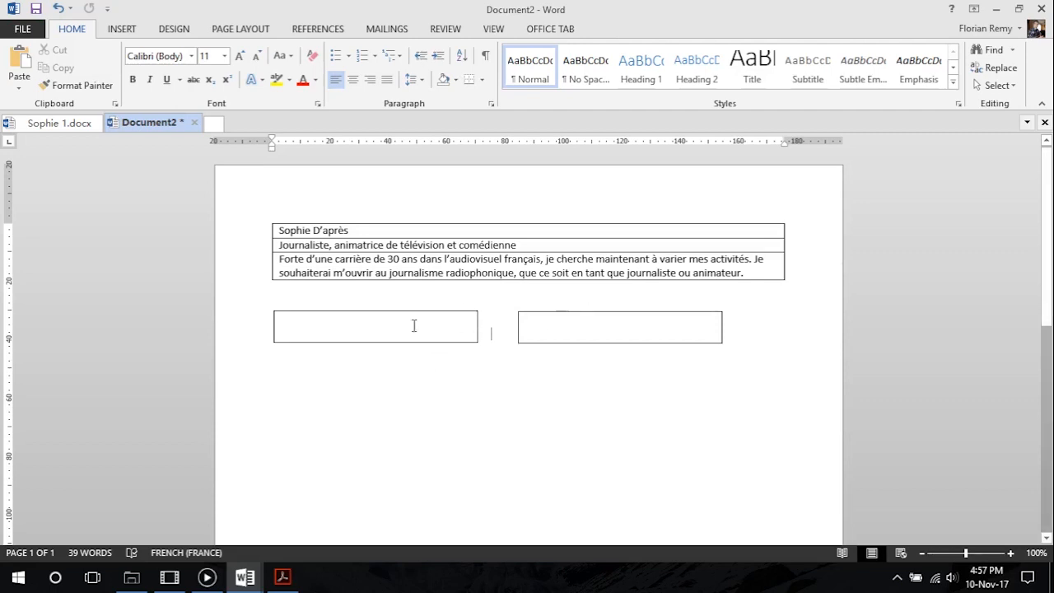
{"action": "left_click", "coordinate": [557, 321]}
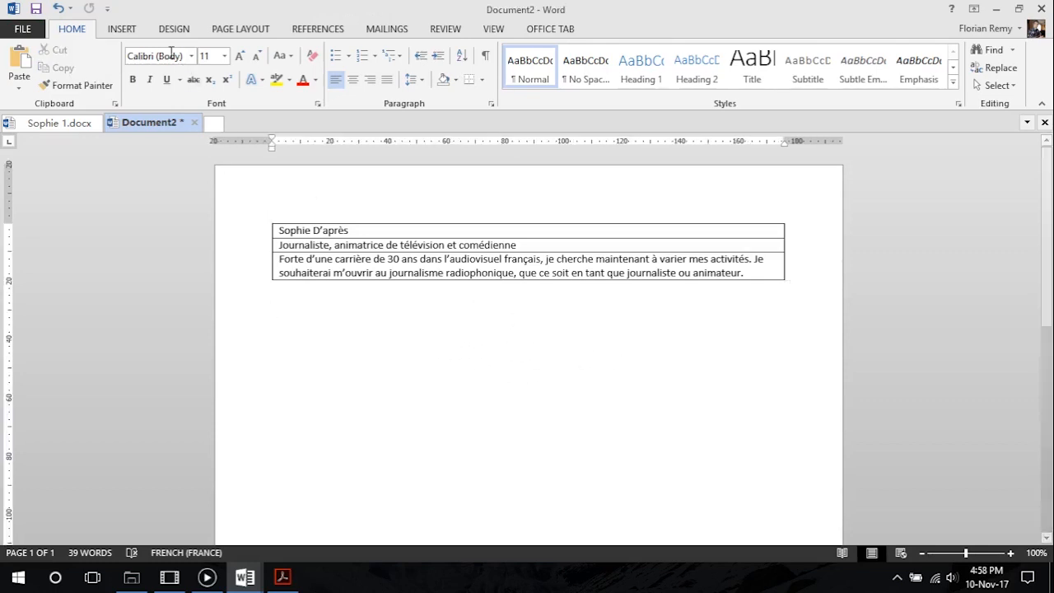
Insert a table with two columns and three rows below the heading table
{"action": "left_click", "coordinate": [122, 29]}
{"action": "left_click", "coordinate": [102, 82]}
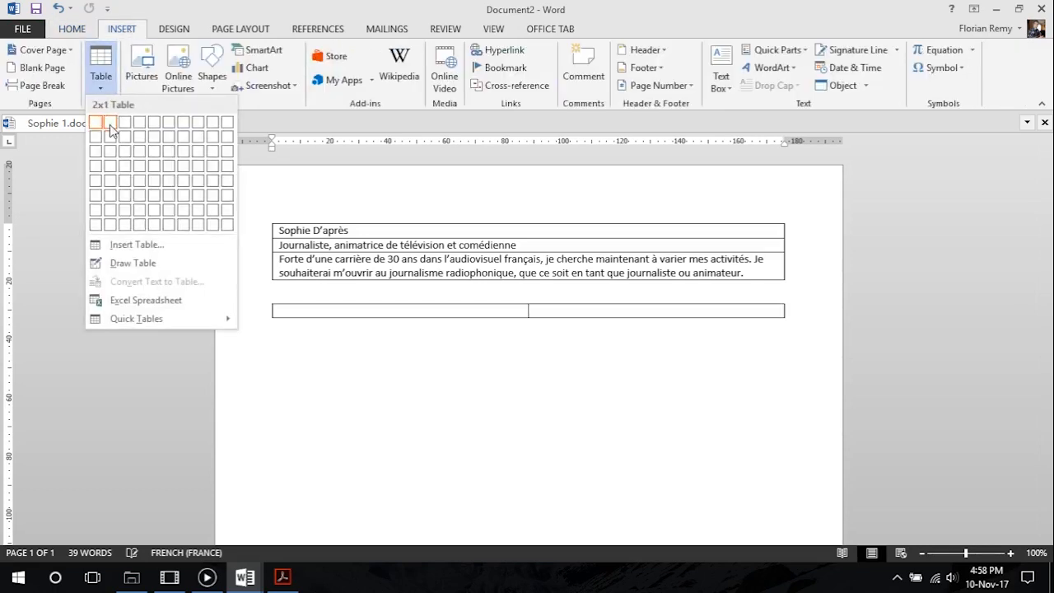
{"action": "left_click", "coordinate": [110, 151]}
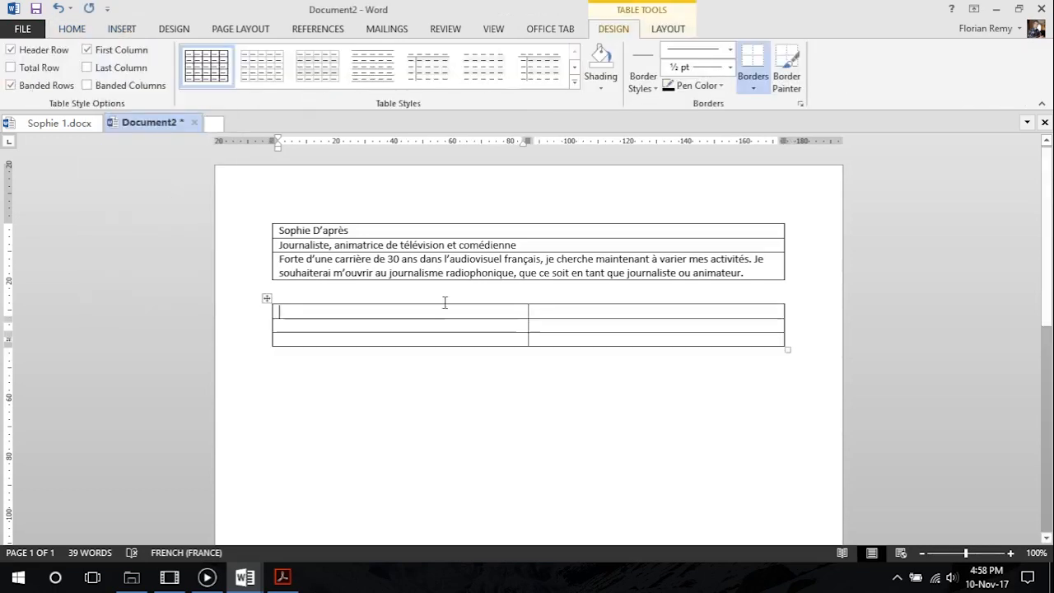
{"action": "left_click", "coordinate": [599, 311]}
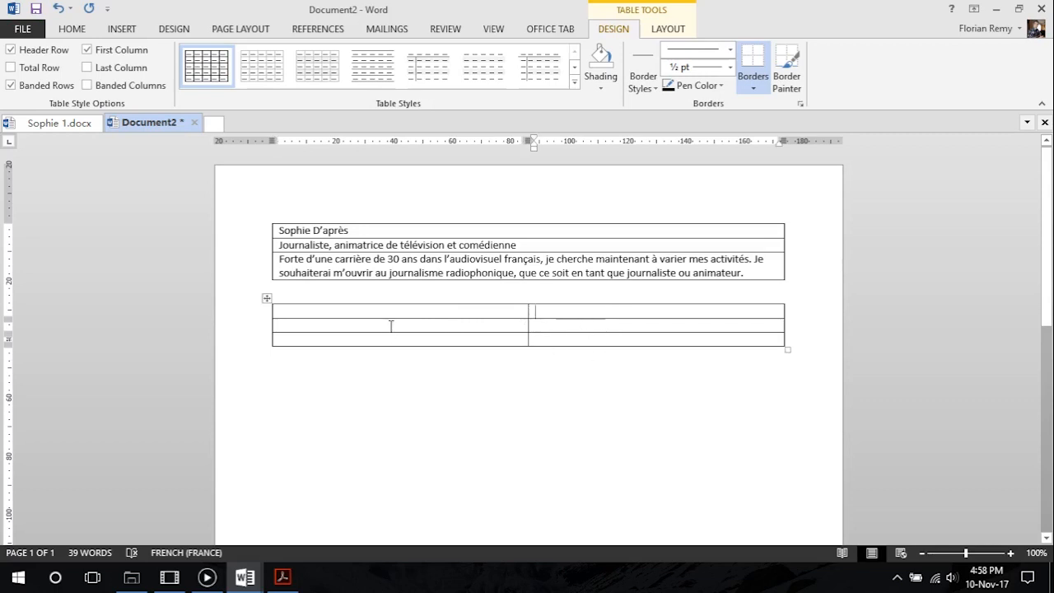
Increase the height of the second row of the two-column table to about 22 mm
{"action": "left_click_drag", "start_coordinate": [420, 325], "coordinate": [440, 383]}
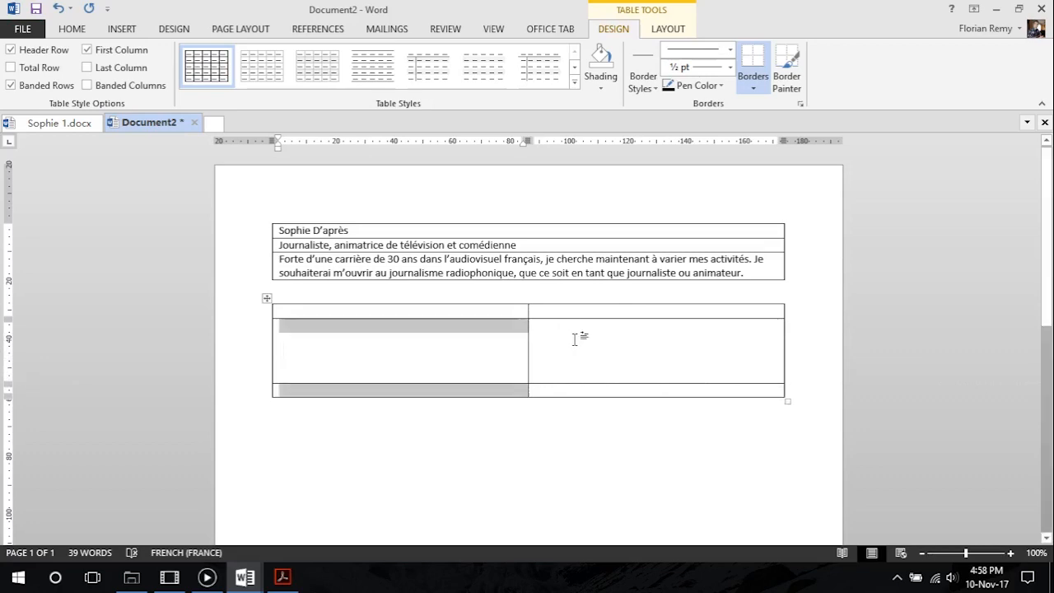
{"action": "left_click", "coordinate": [617, 341]}
{"action": "left_click_drag", "start_coordinate": [475, 343], "coordinate": [558, 341]}
{"action": "left_click", "coordinate": [610, 336]}
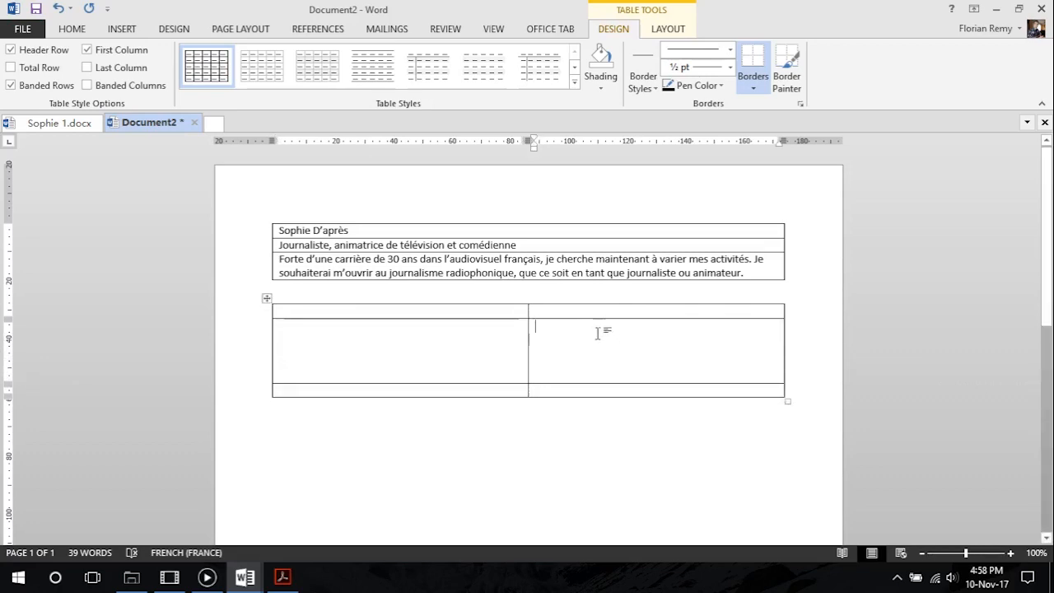
Switch to CV Tutoriel.pdf in Acrobat Reader and examine the bullet lists and uneven columns below the introduction
{"action": "left_click", "coordinate": [283, 576]}
{"action": "scroll", "coordinate": [326, 353], "scroll_direction": "down", "scroll_amount": 3}
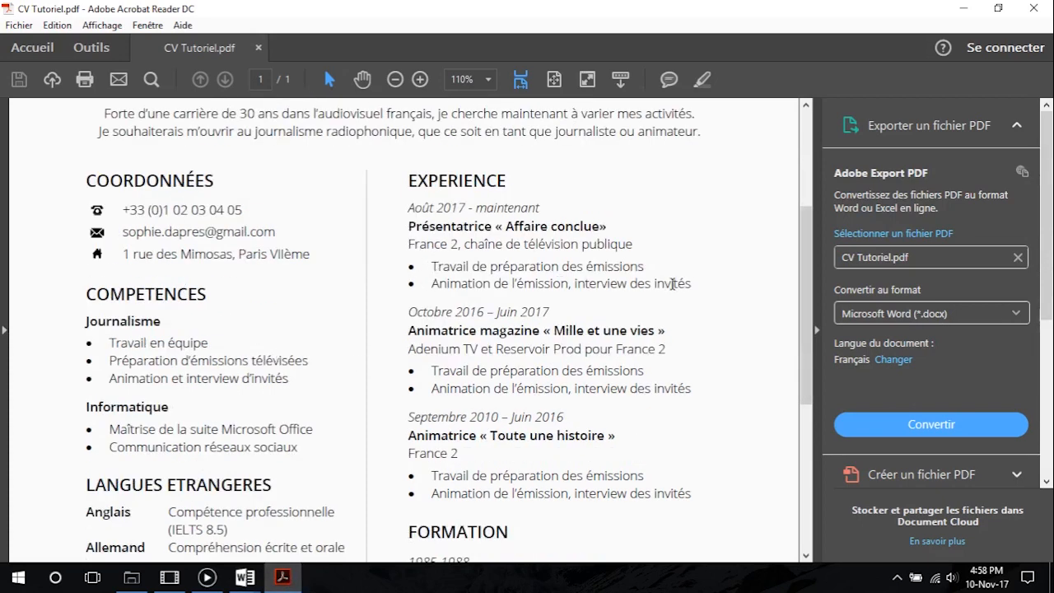
{"action": "left_click_drag", "start_coordinate": [691, 283], "coordinate": [400, 264]}
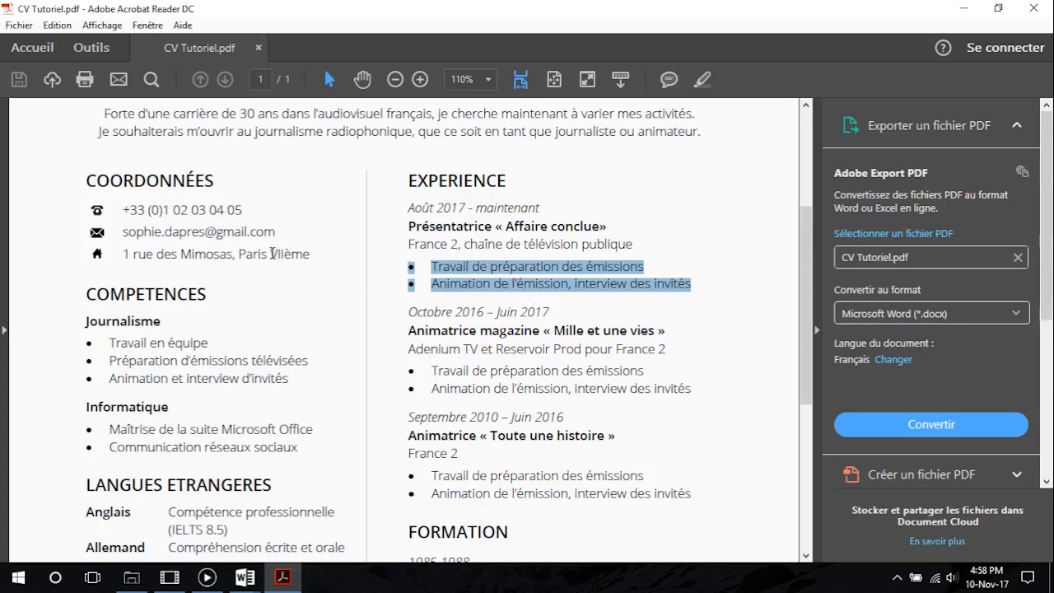
{"action": "left_click_drag", "start_coordinate": [180, 256], "coordinate": [183, 304]}
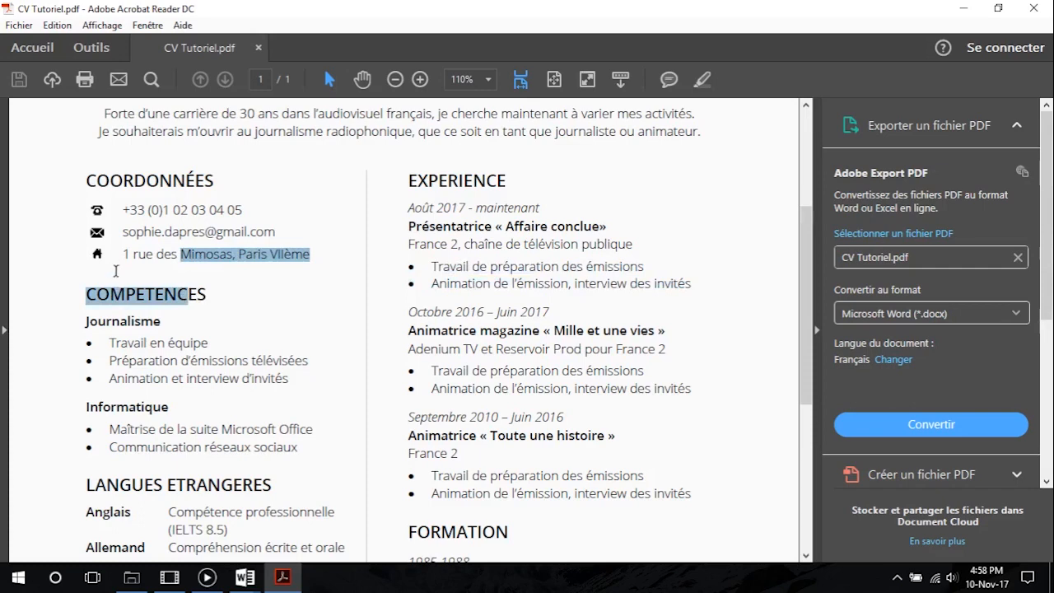
Switch back to Document2 in Word and delete the two-column table below the heading table
{"action": "key", "text": "alt+Tab"}
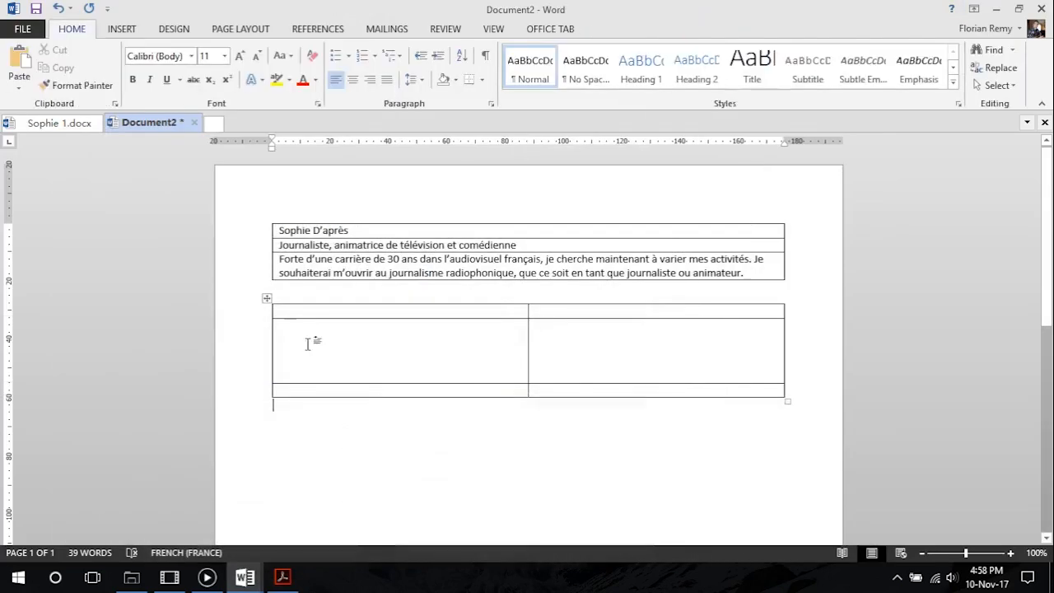
{"action": "left_click", "coordinate": [265, 298]}
{"action": "key", "text": "BackSpace"}
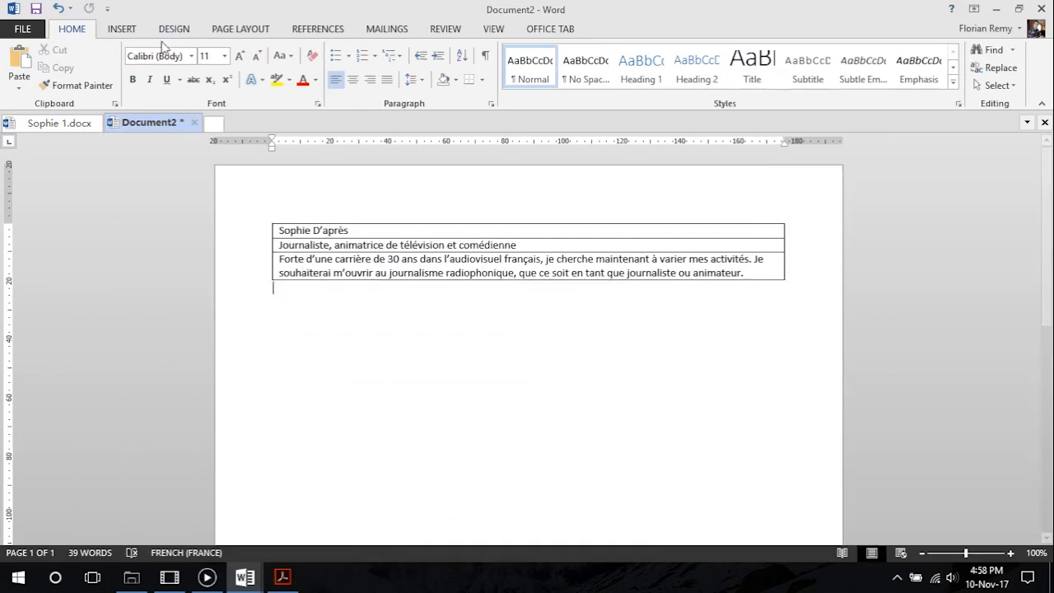
Open the custom page column settings and choose the Left preset without a line between the columns
{"action": "left_click", "coordinate": [247, 31]}
{"action": "left_click", "coordinate": [143, 69]}
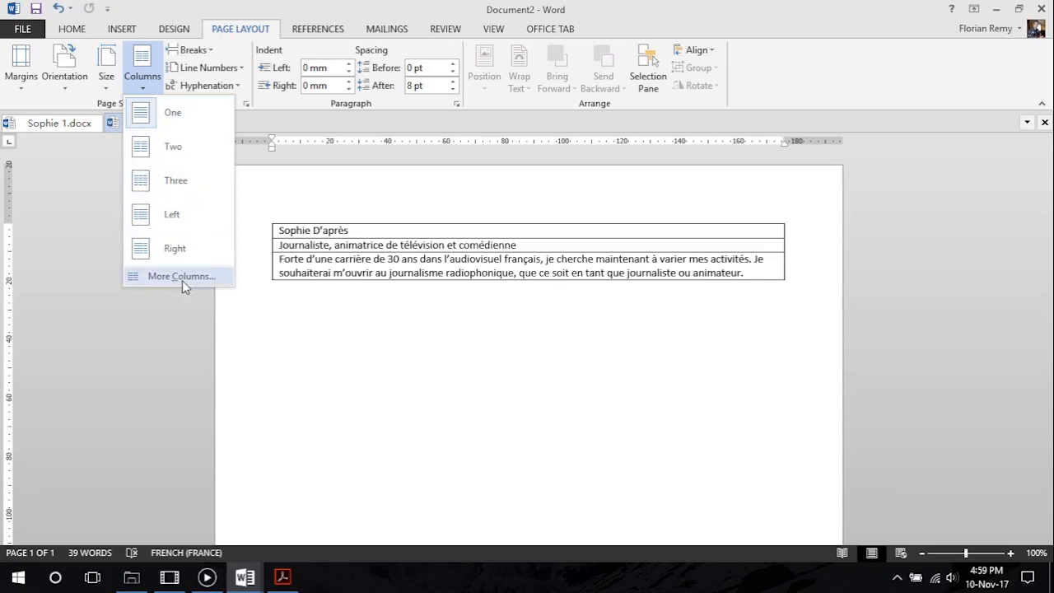
{"action": "left_click", "coordinate": [182, 277]}
{"action": "left_click_drag", "start_coordinate": [334, 166], "coordinate": [155, 146]}
{"action": "left_click", "coordinate": [231, 181]}
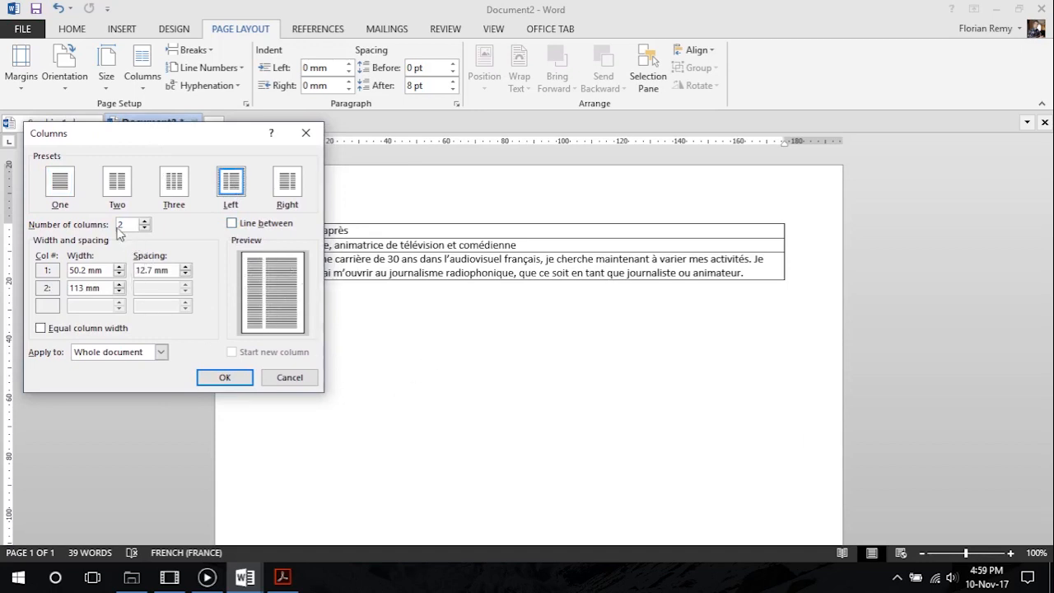
{"action": "left_click", "coordinate": [232, 224]}
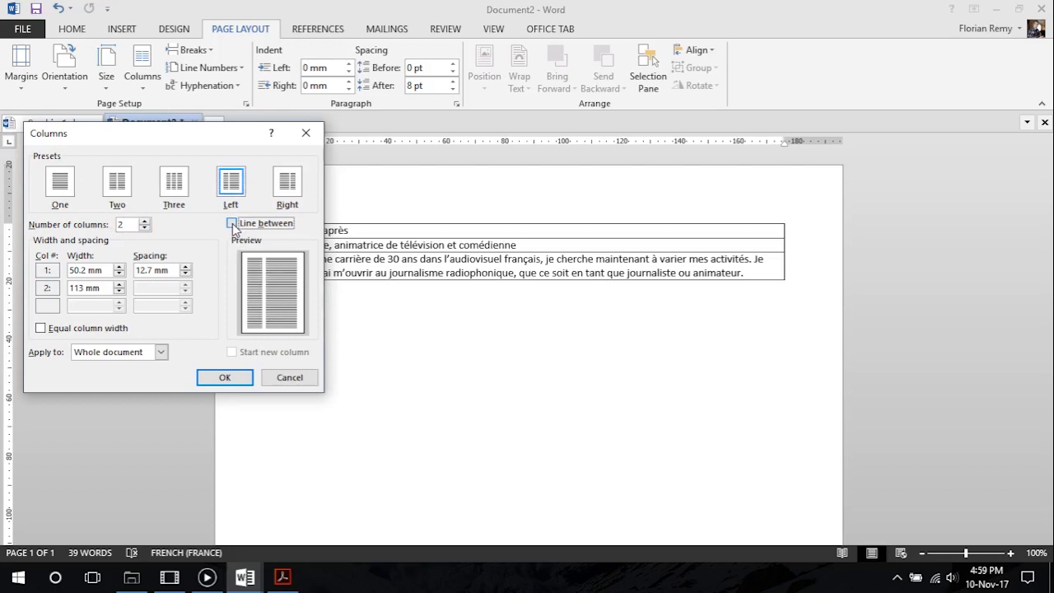
{"action": "left_click", "coordinate": [232, 224]}
Set the column spacing to 8 mm and the first column's width to 70 mm
{"action": "left_click_drag", "start_coordinate": [171, 269], "coordinate": [128, 276]}
{"action": "type", "text": "8"}
{"action": "left_click", "coordinate": [76, 271]}
{"action": "left_click_drag", "start_coordinate": [85, 268], "coordinate": [50, 279]}
{"action": "type", "text": "70"}
{"action": "left_click", "coordinate": [158, 271]}
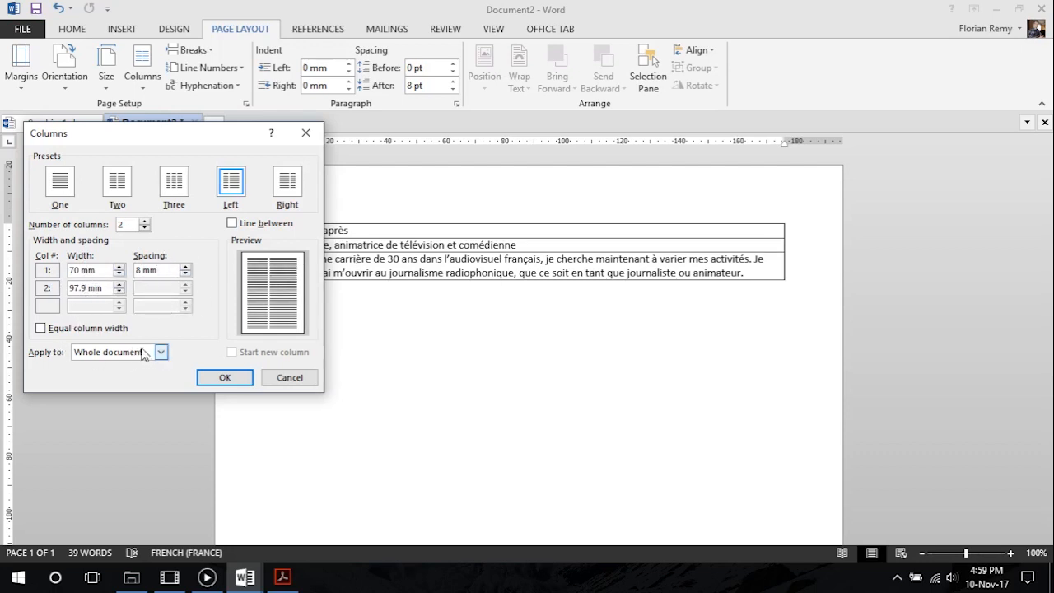
Apply the column layout from this point forward
{"action": "left_click", "coordinate": [160, 353]}
{"action": "left_click", "coordinate": [141, 371]}
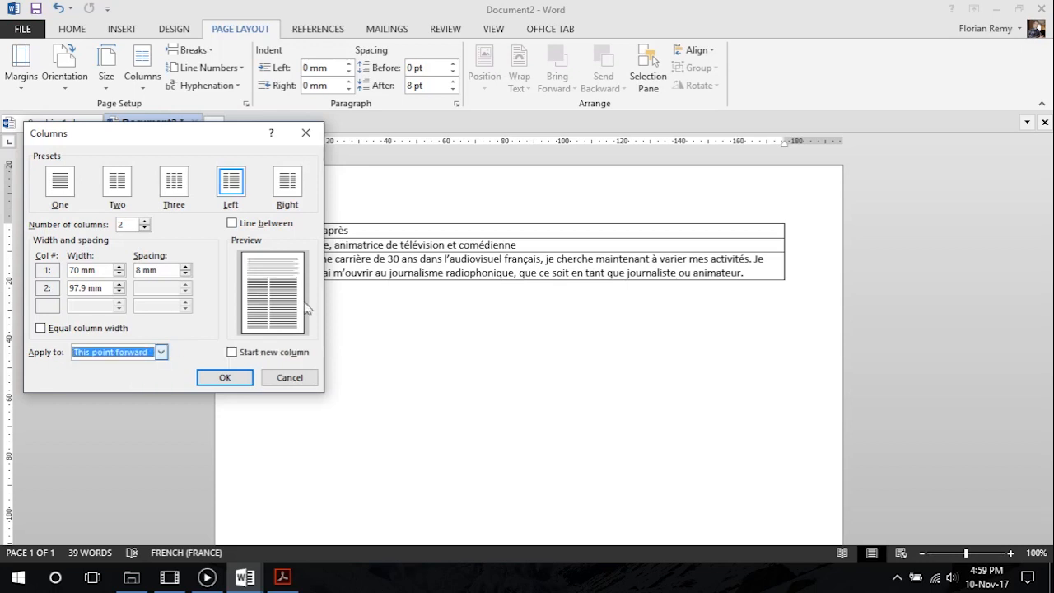
{"action": "left_click", "coordinate": [224, 377]}
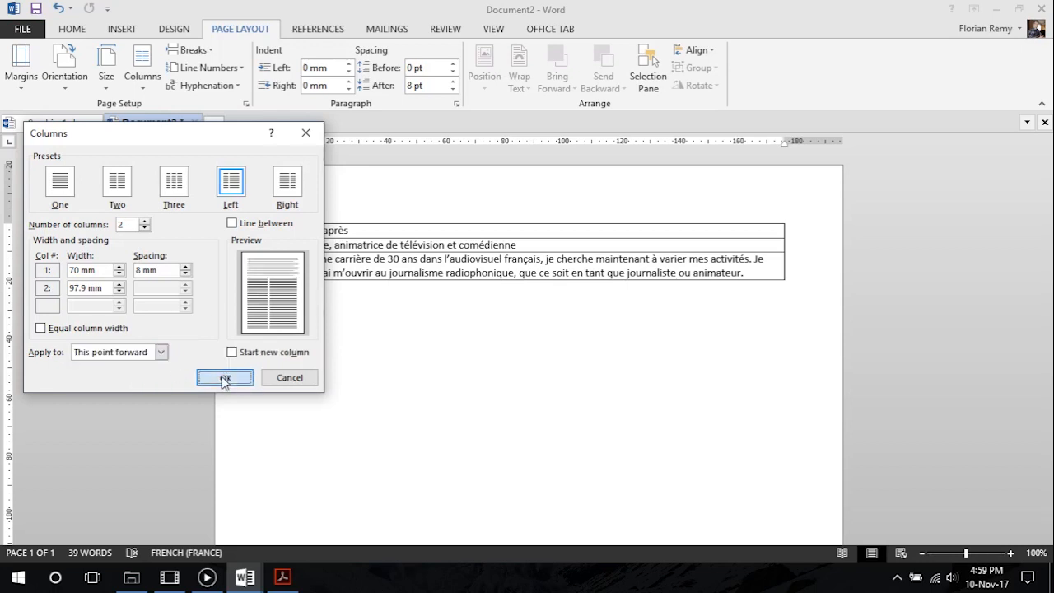
Insert a table with one column and one row at the start of the first page column
{"action": "left_click", "coordinate": [121, 30]}
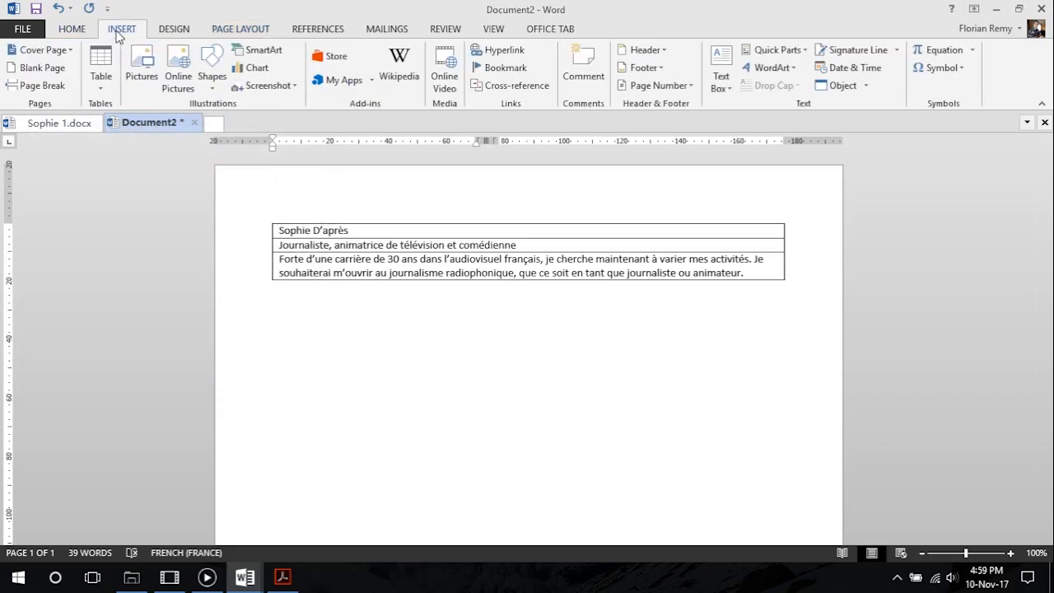
{"action": "left_click", "coordinate": [101, 72]}
{"action": "left_click", "coordinate": [96, 124]}
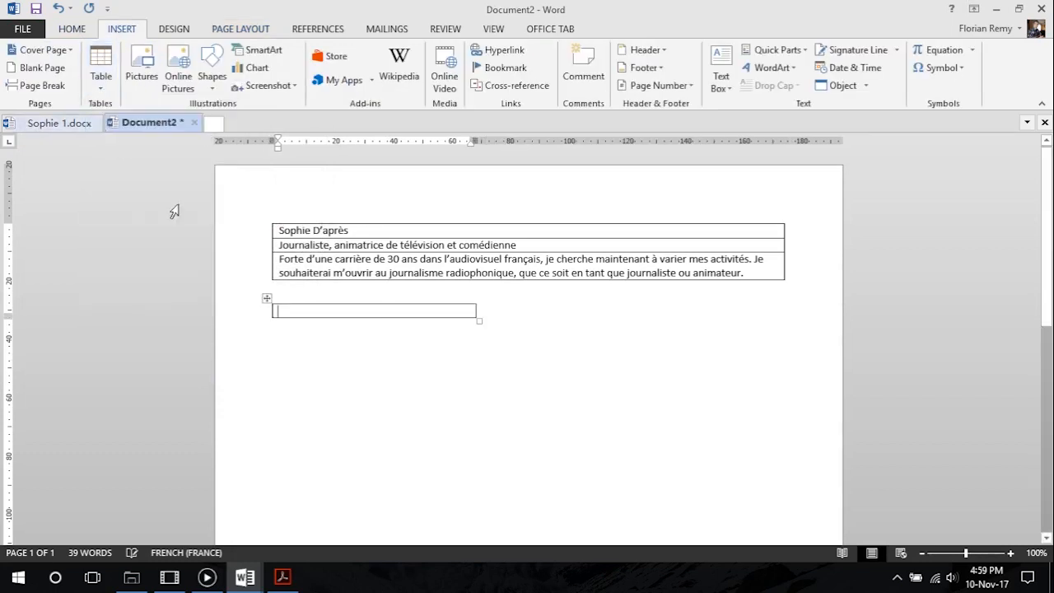
Add empty paragraphs below the single-cell table until the text flows into the second page column
{"action": "left_click", "coordinate": [357, 328]}
{"action": "left_click", "coordinate": [379, 313]}
{"action": "left_click", "coordinate": [376, 351]}
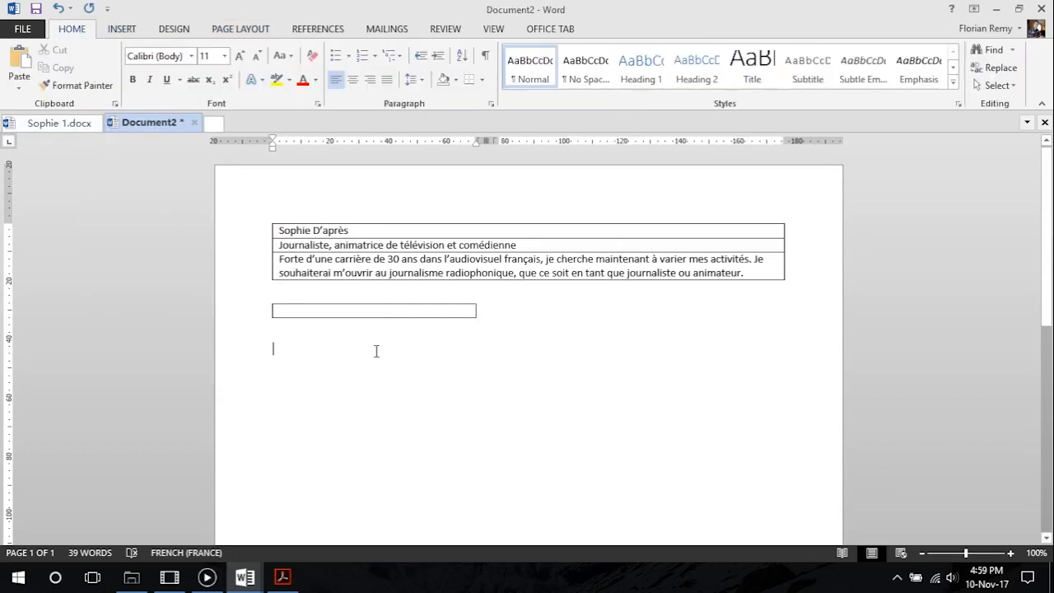
{"action": "key", "text": "Return"}
{"action": "key", "text": "Return"}
{"action": "key", "text": "Return"}
{"action": "key", "text": "Return"}
{"action": "key", "text": "Return"}
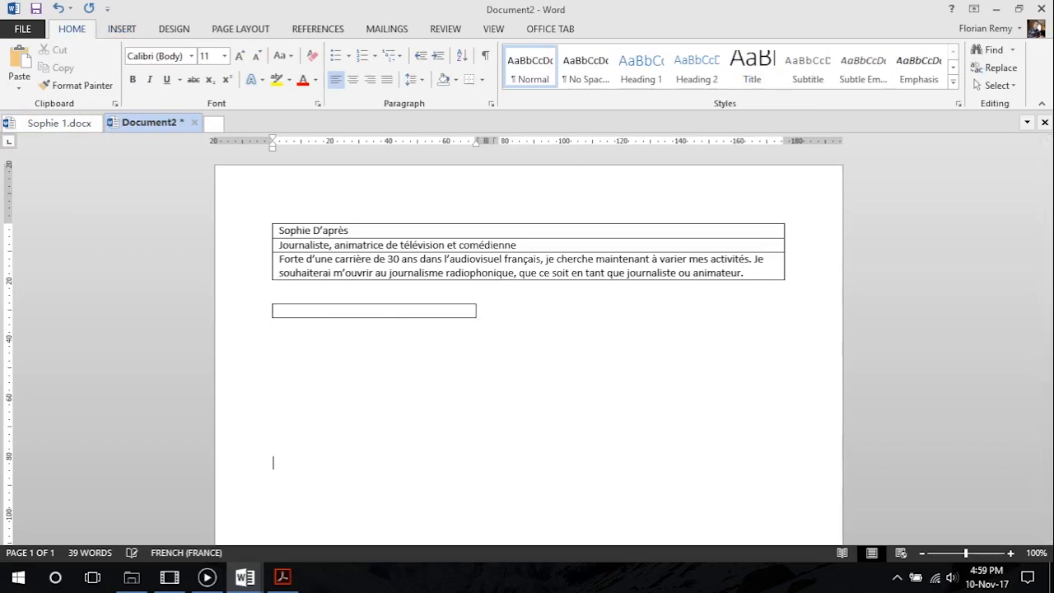
{"action": "key", "text": "Return"}
{"action": "key", "text": "Return"}
{"action": "key", "text": "Return"}
{"action": "key", "text": "Return"}
{"action": "key", "text": "Return"}
{"action": "key", "text": "Return"}
{"action": "key", "text": "Return"}
{"action": "key", "text": "Return"}
{"action": "key", "text": "Return"}
{"action": "key", "text": "Return"}
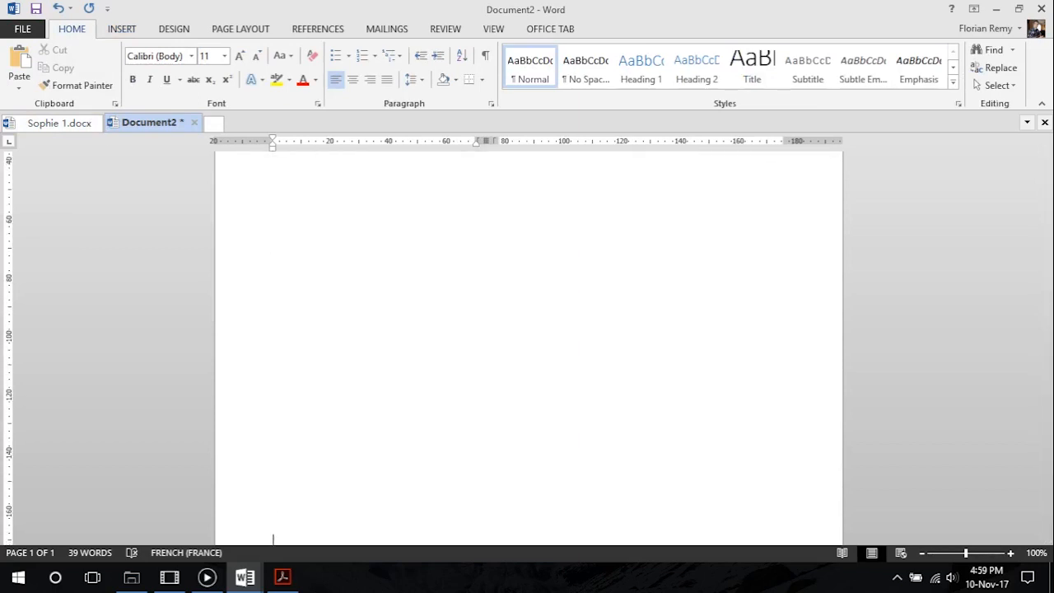
{"action": "key", "text": "Return"}
{"action": "key", "text": "Return"}
{"action": "key", "text": "Return"}
{"action": "key", "text": "Return"}
{"action": "key", "text": "Return"}
{"action": "key", "text": "Return"}
{"action": "key", "text": "Return"}
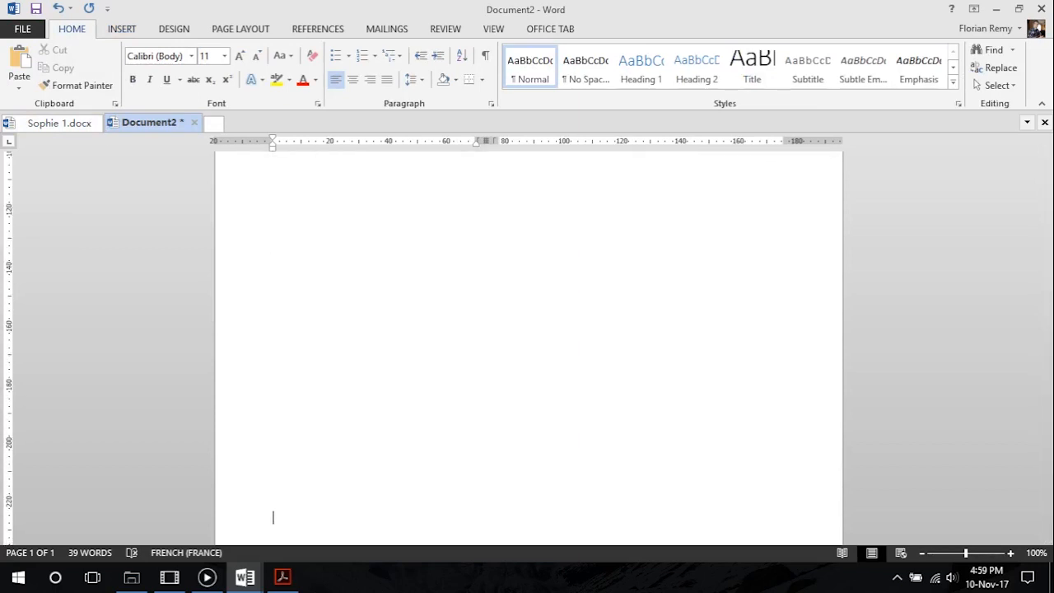
{"action": "scroll", "coordinate": [362, 315], "scroll_direction": "up", "scroll_amount": 3}
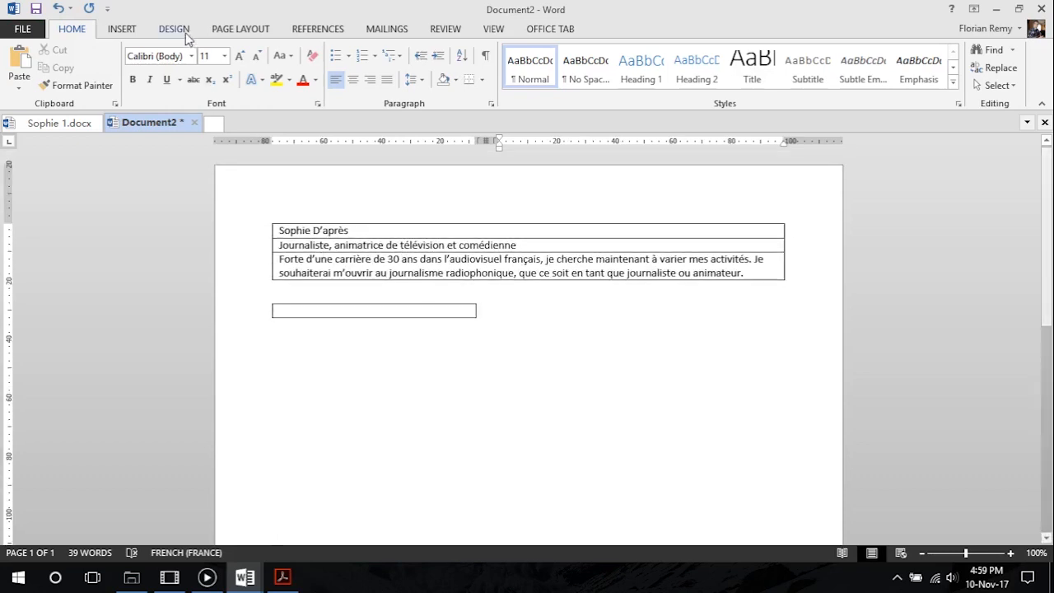
Insert a single-cell table in the second page column and widen it to the heading table's right edge
{"action": "left_click", "coordinate": [122, 29]}
{"action": "left_click", "coordinate": [100, 82]}
{"action": "left_click", "coordinate": [98, 120]}
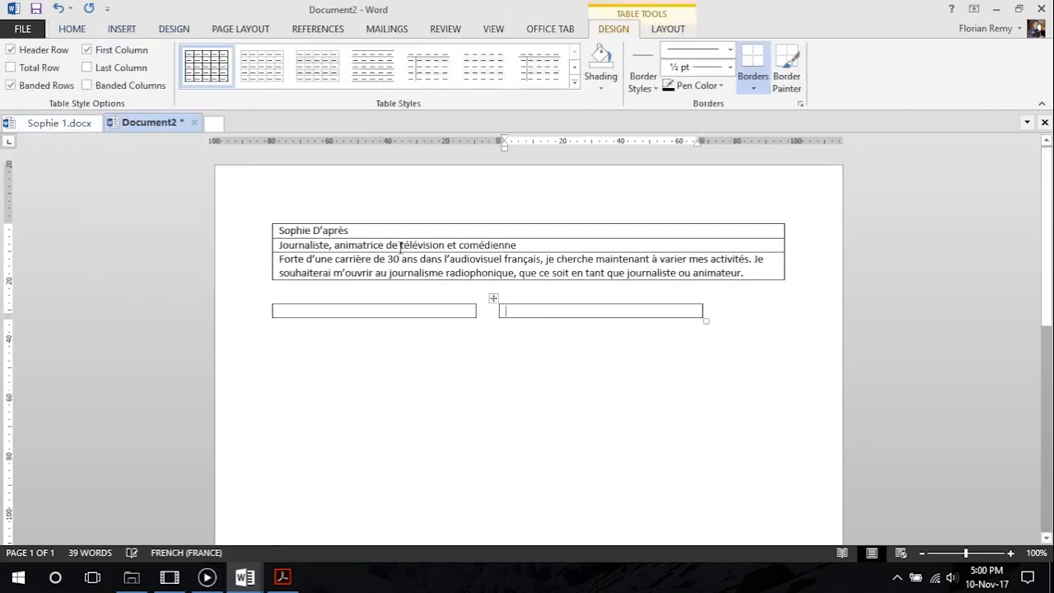
{"action": "left_click_drag", "start_coordinate": [700, 311], "coordinate": [784, 311]}
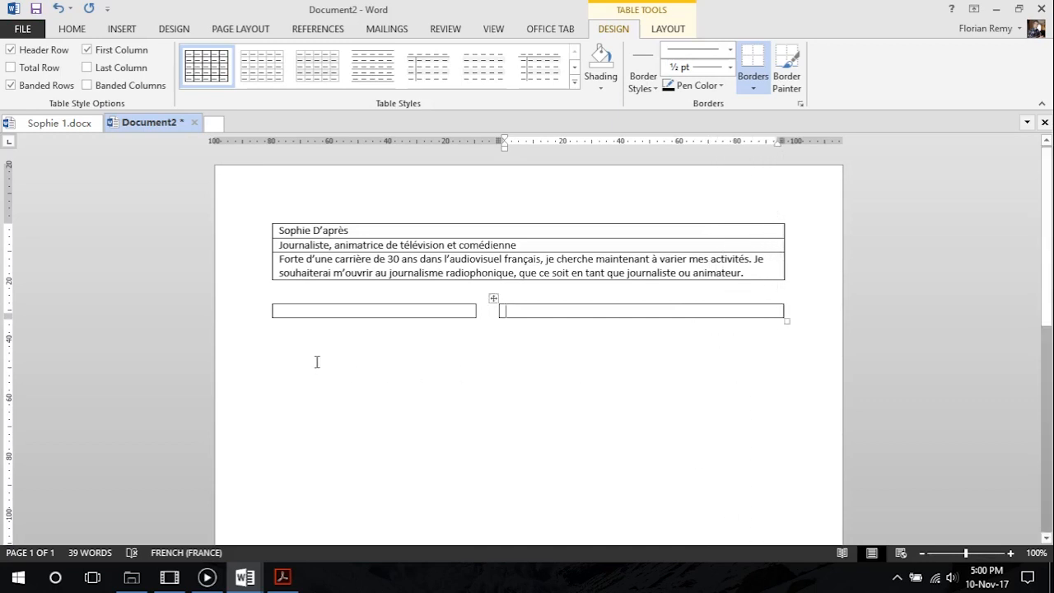
Copy the Coordonnées heading from Sophie 1.docx into the left table's cell in Document2
{"action": "left_click", "coordinate": [59, 122]}
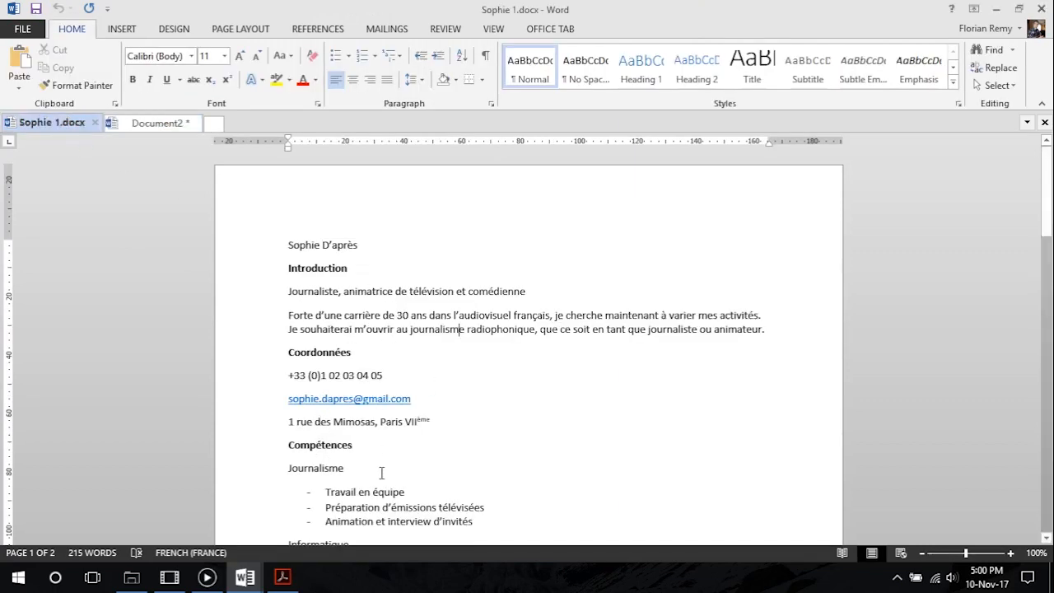
{"action": "left_click", "coordinate": [153, 123]}
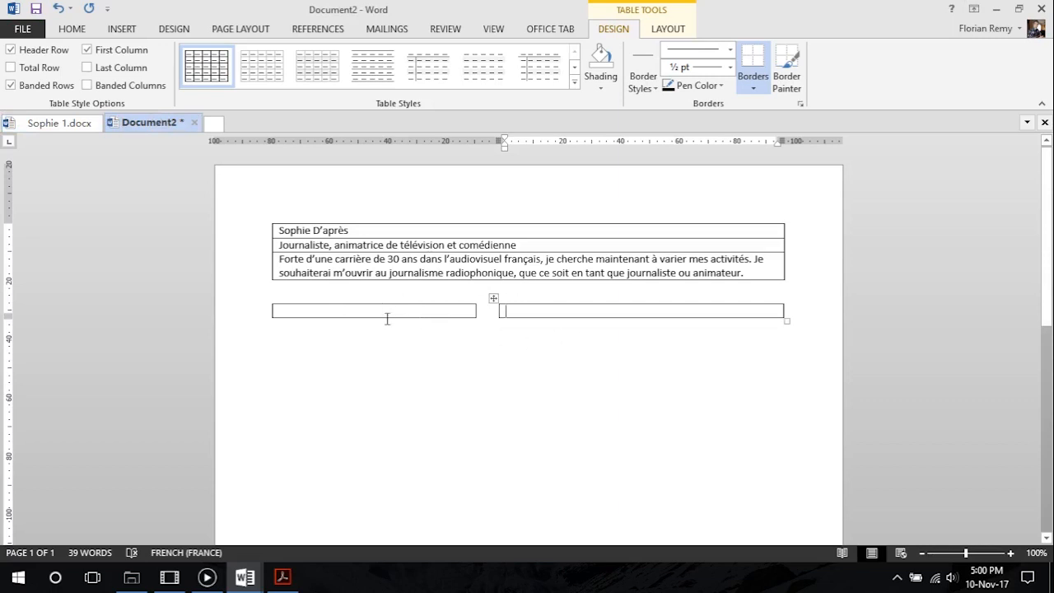
{"action": "left_click", "coordinate": [61, 124]}
{"action": "scroll", "coordinate": [436, 382], "scroll_direction": "down", "scroll_amount": 3}
{"action": "left_click_drag", "start_coordinate": [289, 239], "coordinate": [356, 240]}
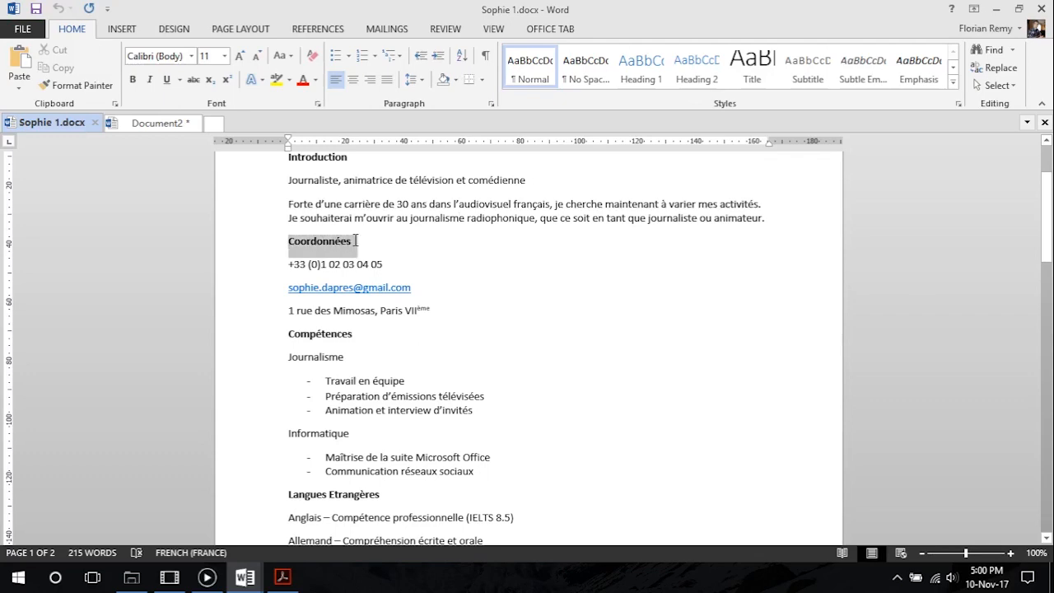
{"action": "key", "text": "ctrl+c"}
{"action": "left_click", "coordinate": [157, 122]}
{"action": "left_click", "coordinate": [304, 313]}
{"action": "key", "text": "ctrl+v"}
Add a row below Coordonnées and paste in the phone number, e-mail and postal address lines from Sophie 1.docx
{"action": "left_click", "coordinate": [266, 333]}
{"action": "left_click", "coordinate": [60, 123]}
{"action": "left_click_drag", "start_coordinate": [286, 264], "coordinate": [433, 310]}
{"action": "key", "text": "ctrl+c"}
{"action": "left_click", "coordinate": [155, 123]}
{"action": "left_click", "coordinate": [301, 339]}
{"action": "key", "text": "ctrl+v"}
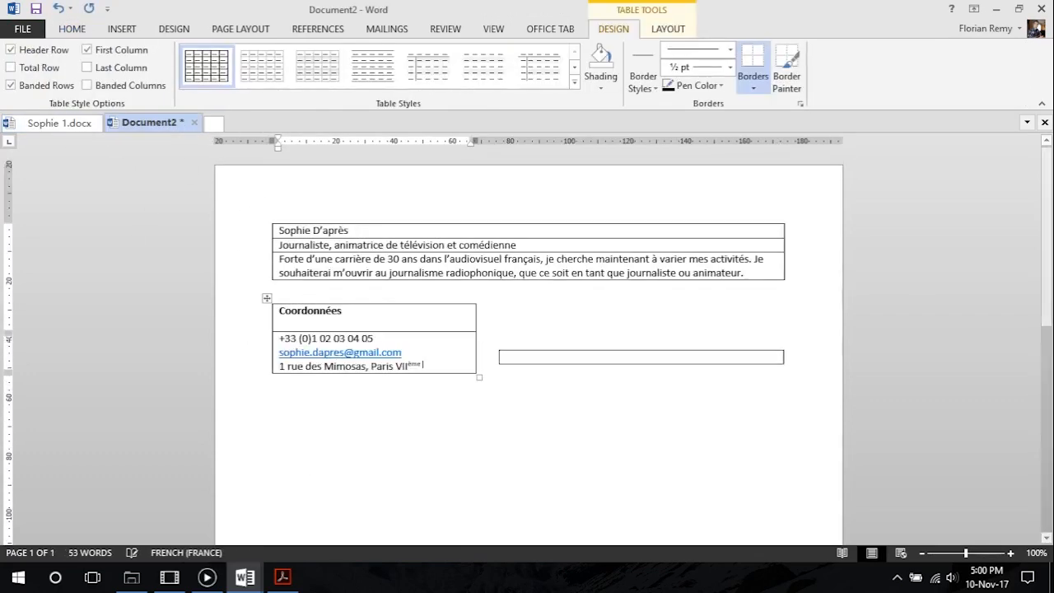
Add rows below the contact details and paste the Compétences heading from Sophie 1.docx, leaving an empty spacer row above it
{"action": "left_click", "coordinate": [266, 359]}
{"action": "left_click", "coordinate": [61, 123]}
{"action": "double_click", "coordinate": [309, 332]}
{"action": "key", "text": "ctrl+c"}
{"action": "left_click", "coordinate": [155, 122]}
{"action": "right_click", "coordinate": [303, 387]}
{"action": "key", "text": "ctrl+v"}
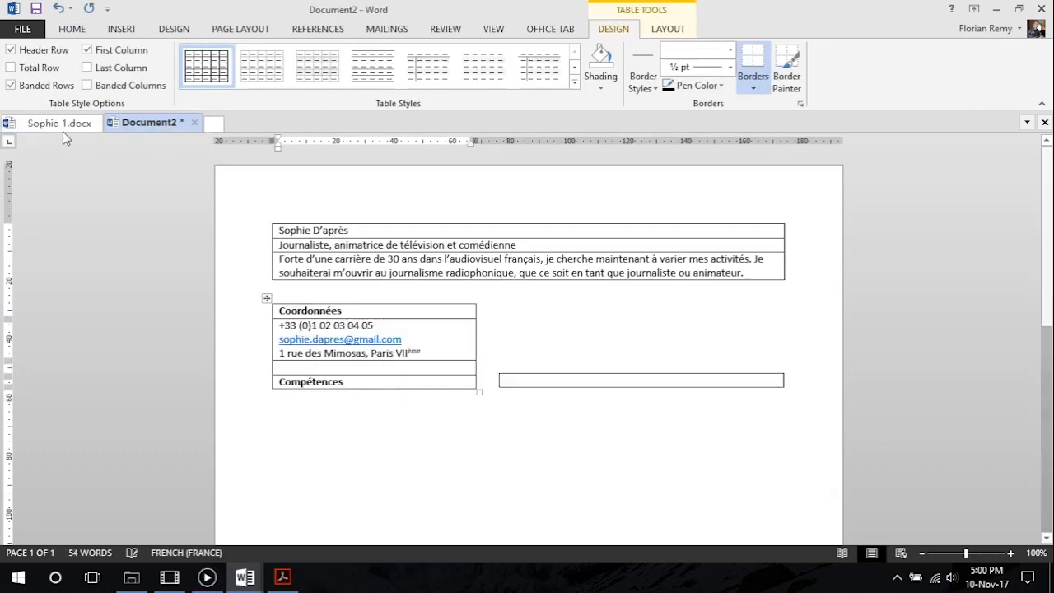
Copy the Journalisme and Informatique skill lists from Sophie 1.docx into a new row below the Compétences heading
{"action": "left_click", "coordinate": [60, 123]}
{"action": "left_click_drag", "start_coordinate": [288, 357], "coordinate": [476, 471]}
{"action": "key", "text": "ctrl+c"}
{"action": "left_click", "coordinate": [155, 123]}
{"action": "left_click", "coordinate": [288, 395]}
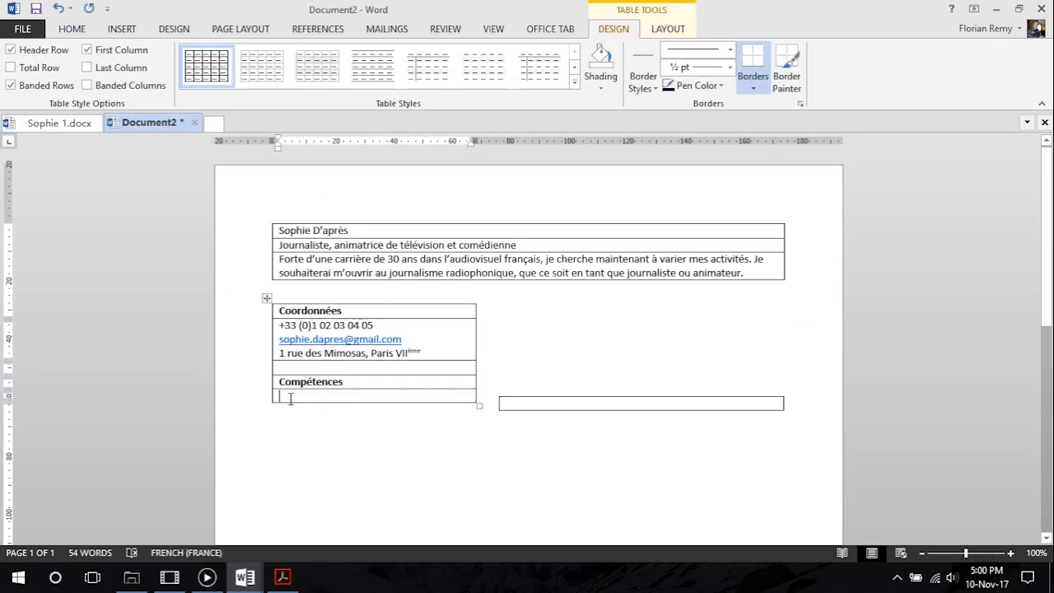
{"action": "key", "text": "ctrl+v"}
Split the Journalisme and Informatique titles and their bullet lists into separate rows of the left table
{"action": "left_click_drag", "start_coordinate": [468, 396], "coordinate": [323, 451]}
{"action": "left_click_drag", "start_coordinate": [343, 355], "coordinate": [282, 355]}
{"action": "left_click_drag", "start_coordinate": [307, 354], "coordinate": [290, 397]}
{"action": "left_click", "coordinate": [265, 362]}
{"action": "left_click_drag", "start_coordinate": [466, 340], "coordinate": [315, 299]}
{"action": "left_click_drag", "start_coordinate": [334, 317], "coordinate": [316, 369]}
Remove the leftover empty lines from the Journalisme and Informatique rows
{"action": "left_click", "coordinate": [337, 301]}
{"action": "key", "text": "BackSpace"}
{"action": "key", "text": "BackSpace"}
{"action": "key", "text": "BackSpace"}
{"action": "left_click", "coordinate": [321, 351]}
{"action": "key", "text": "BackSpace"}
{"action": "left_click", "coordinate": [321, 384]}
{"action": "key", "text": "BackSpace"}
{"action": "left_click", "coordinate": [321, 425]}
Add a row below the Informatique section and paste the Langues Etrangères heading from Sophie 1.docx into it
{"action": "key", "text": "BackSpace"}
{"action": "left_click", "coordinate": [266, 419]}
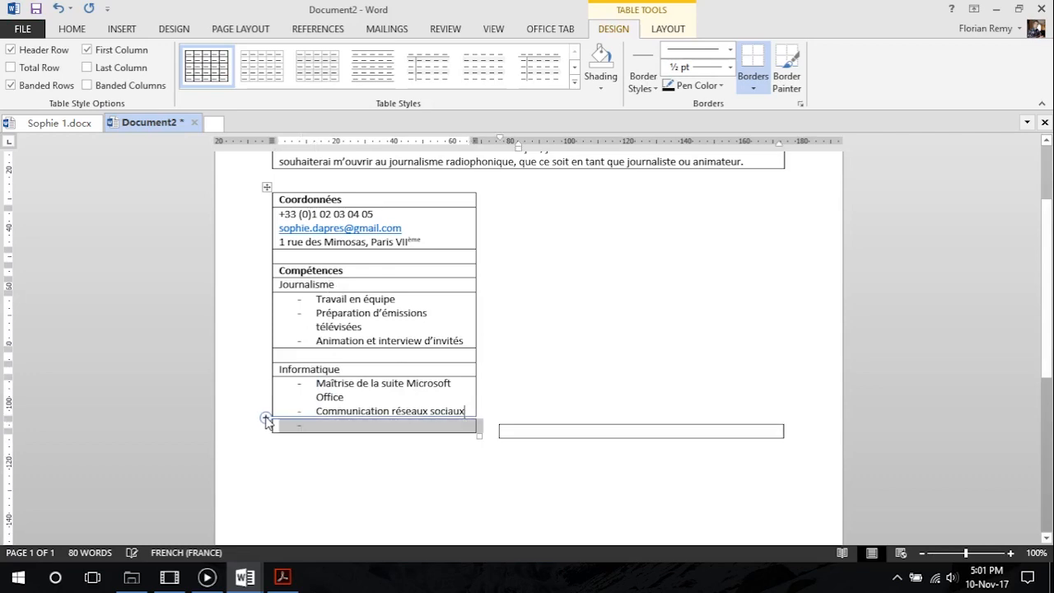
{"action": "left_click", "coordinate": [66, 122]}
{"action": "scroll", "coordinate": [385, 305], "scroll_direction": "down", "scroll_amount": 3}
{"action": "left_click_drag", "start_coordinate": [385, 309], "coordinate": [285, 308]}
{"action": "key", "text": "ctrl+c"}
{"action": "left_click", "coordinate": [156, 123]}
{"action": "left_click", "coordinate": [280, 449]}
{"action": "key", "text": "ctrl+v"}
{"action": "key", "text": "BackSpace"}
Copy the Anglais and Allemand lines from Sophie 1.docx into the row below the Langues Etrangères heading
{"action": "left_click", "coordinate": [59, 123]}
{"action": "left_click_drag", "start_coordinate": [485, 355], "coordinate": [290, 334]}
{"action": "key", "text": "ctrl+c"}
{"action": "left_click", "coordinate": [148, 122]}
{"action": "key", "text": "Return"}
{"action": "key", "text": "ctrl+v"}
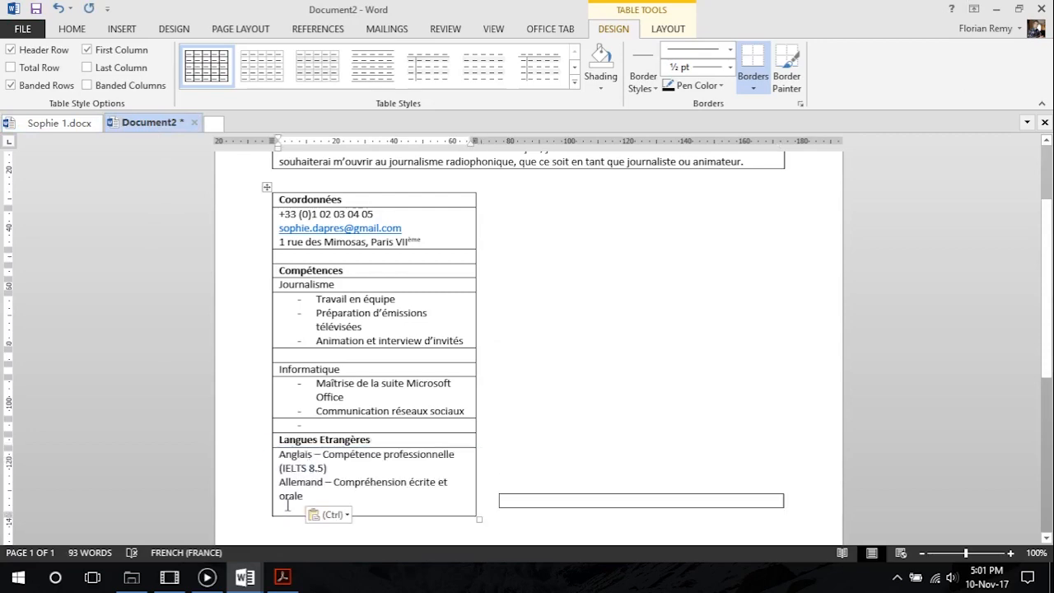
Add rows below the languages and paste the Loisirs section from Sophie 1.docx, keeping an empty spacer row above it
{"action": "left_click", "coordinate": [59, 123]}
{"action": "left_click_drag", "start_coordinate": [268, 231], "coordinate": [385, 313]}
{"action": "key", "text": "ctrl+c"}
{"action": "left_click", "coordinate": [156, 123]}
{"action": "scroll", "coordinate": [292, 423], "scroll_direction": "down", "scroll_amount": 2}
{"action": "triple_click", "coordinate": [266, 392]}
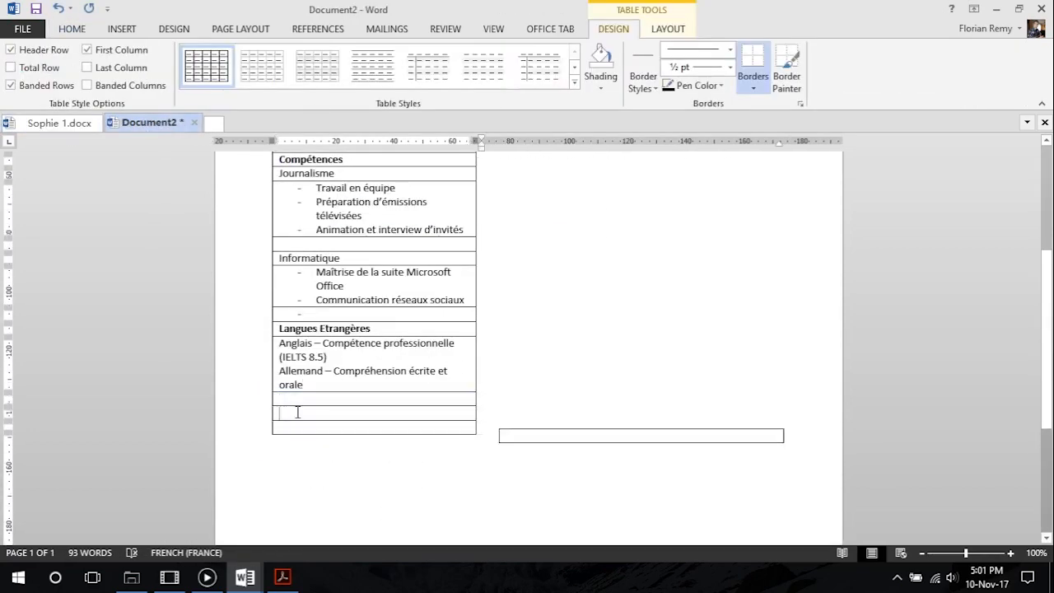
{"action": "left_click", "coordinate": [296, 411]}
{"action": "key", "text": "ctrl+v"}
Move the Aviron, Piano and Running lines into the row below the Loisirs heading
{"action": "scroll", "coordinate": [428, 437], "scroll_direction": "down", "scroll_amount": 2}
{"action": "left_click_drag", "start_coordinate": [404, 382], "coordinate": [288, 354]}
{"action": "left_click", "coordinate": [297, 356]}
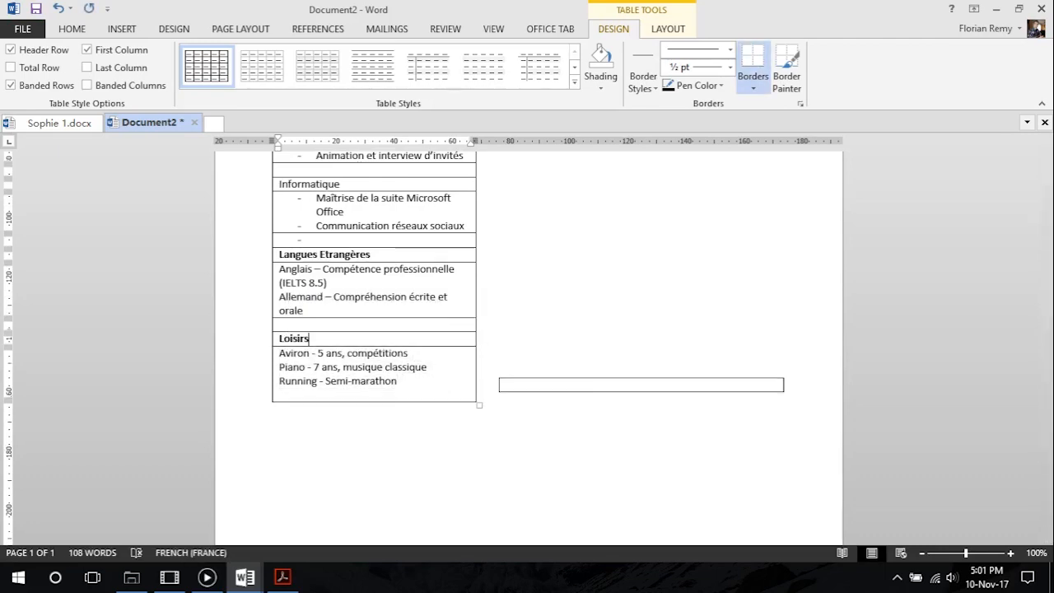
Remove the trailing empty line under Loisirs and the stray dash in the spacer row above Langues Etrangères
{"action": "scroll", "coordinate": [298, 396], "scroll_direction": "up", "scroll_amount": 6}
{"action": "scroll", "coordinate": [431, 431], "scroll_direction": "down", "scroll_amount": 5}
{"action": "scroll", "coordinate": [411, 420], "scroll_direction": "up", "scroll_amount": 2}
{"action": "left_click", "coordinate": [333, 390]}
{"action": "key", "text": "BackSpace"}
{"action": "key", "text": "BackSpace"}
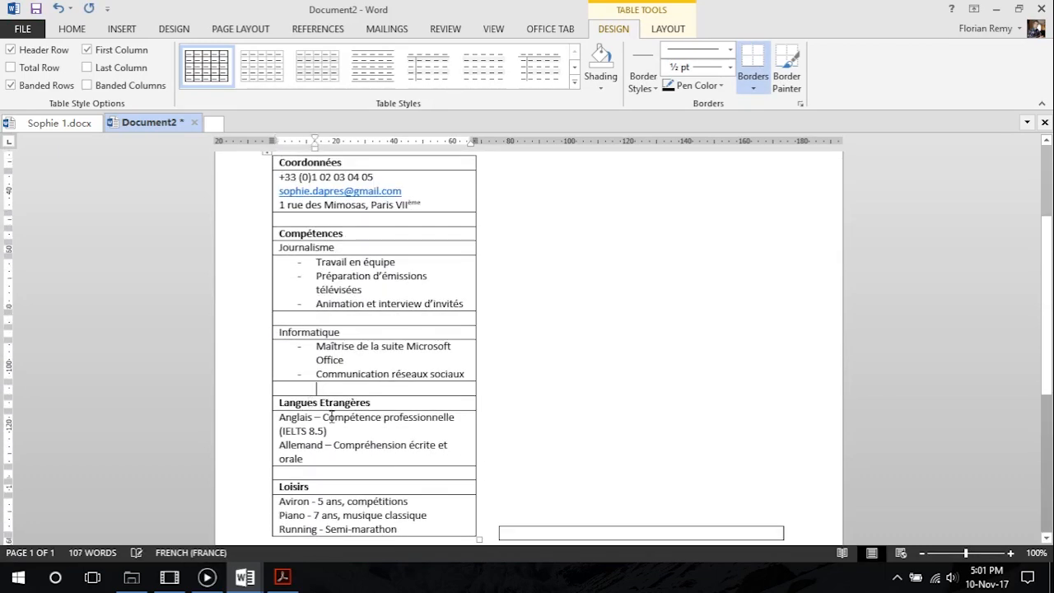
Delete the empty lines above the single-row table in the second page column so it aligns with the Coordonnées table
{"action": "scroll", "coordinate": [333, 416], "scroll_direction": "up", "scroll_amount": 4}
{"action": "left_click", "coordinate": [509, 317]}
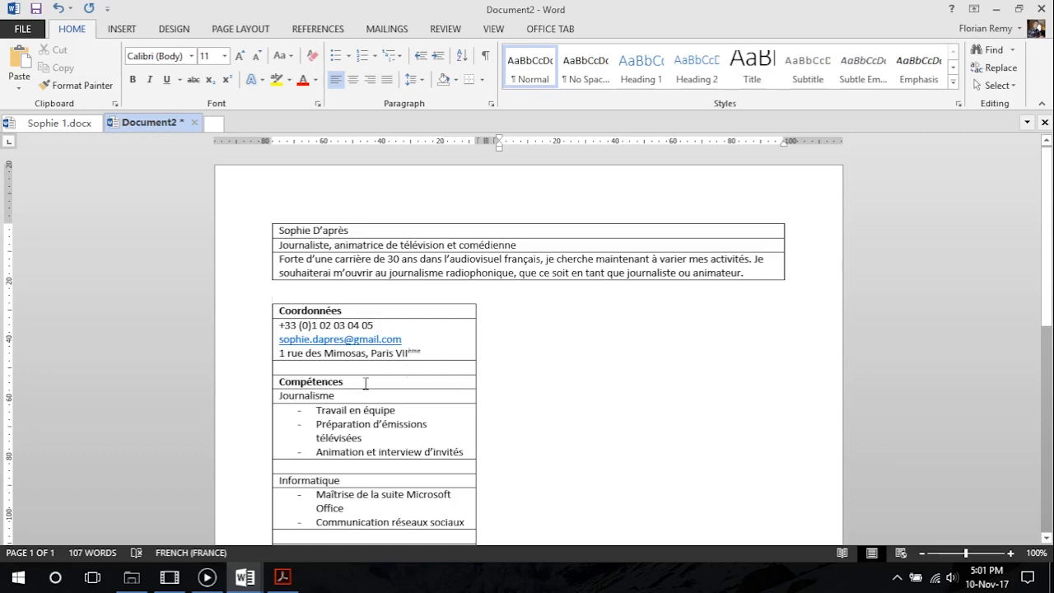
{"action": "scroll", "coordinate": [179, 414], "scroll_direction": "down", "scroll_amount": 5}
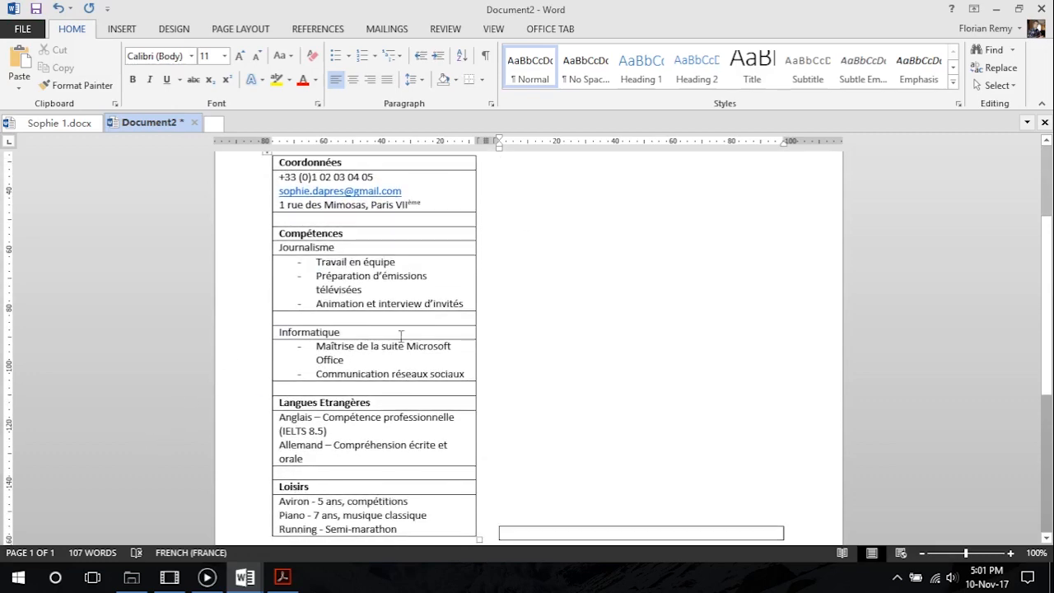
{"action": "scroll", "coordinate": [416, 449], "scroll_direction": "up", "scroll_amount": 4}
{"action": "scroll", "coordinate": [417, 449], "scroll_direction": "down", "scroll_amount": 4}
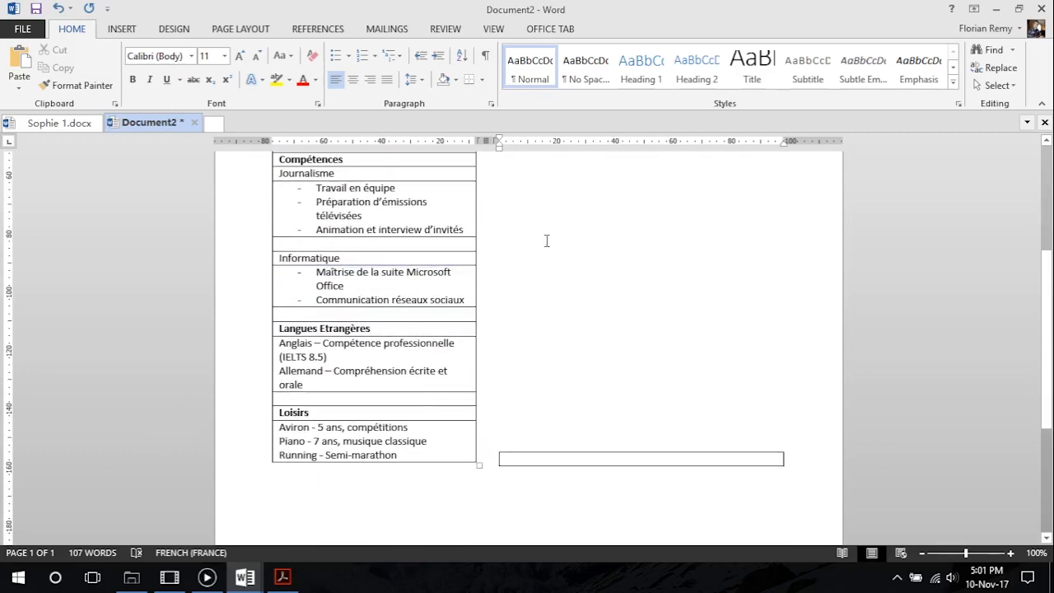
{"action": "scroll", "coordinate": [502, 432], "scroll_direction": "up", "scroll_amount": 5}
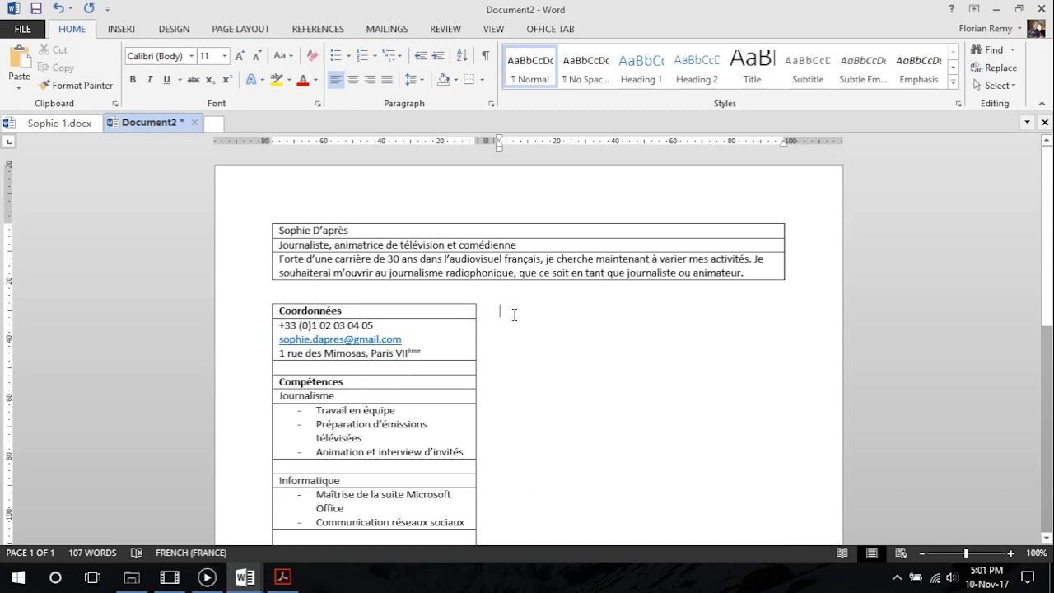
{"action": "key", "text": "Delete"}
{"action": "key", "text": "Delete"}
{"action": "key", "text": "Delete"}
{"action": "key", "text": "Delete"}
{"action": "key", "text": "Delete"}
{"action": "key", "text": "Delete"}
{"action": "key", "text": "Delete"}
{"action": "key", "text": "Delete"}
{"action": "key", "text": "Delete"}
{"action": "key", "text": "Delete"}
{"action": "key", "text": "Delete"}
{"action": "key", "text": "Delete"}
{"action": "key", "text": "Delete"}
{"action": "key", "text": "Delete"}
{"action": "key", "text": "Delete"}
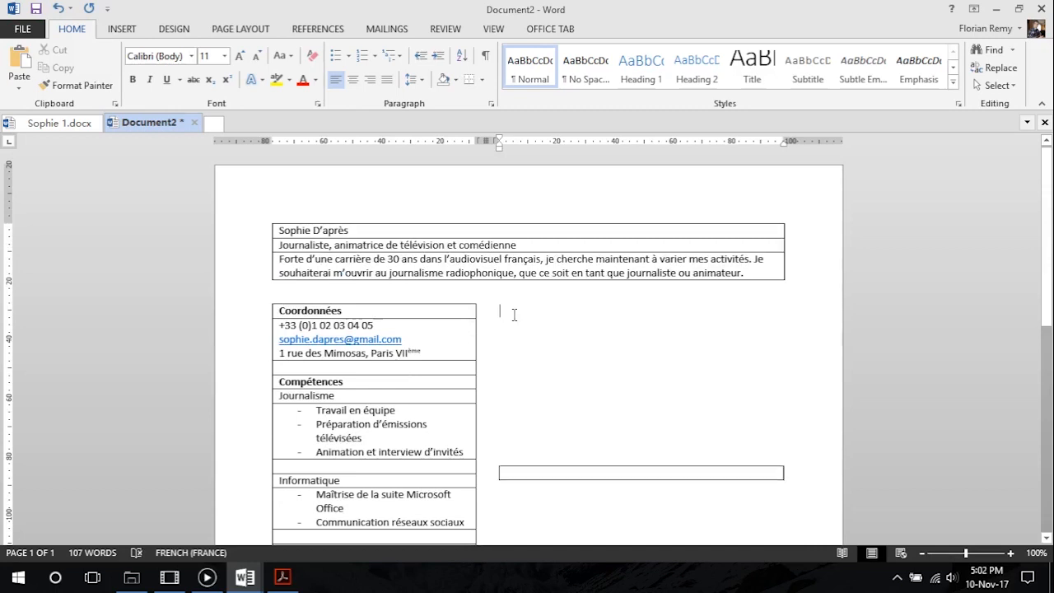
{"action": "key", "text": "Delete"}
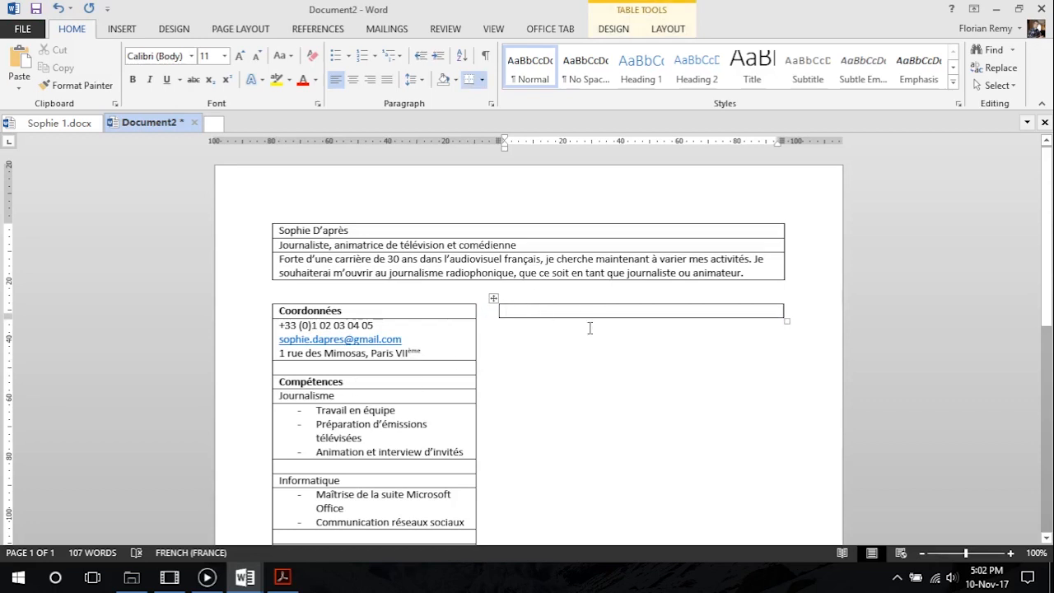
Copy the whole Expérience section from Sophie 1.docx into the empty table in the second column of Document2
{"action": "left_click", "coordinate": [61, 126]}
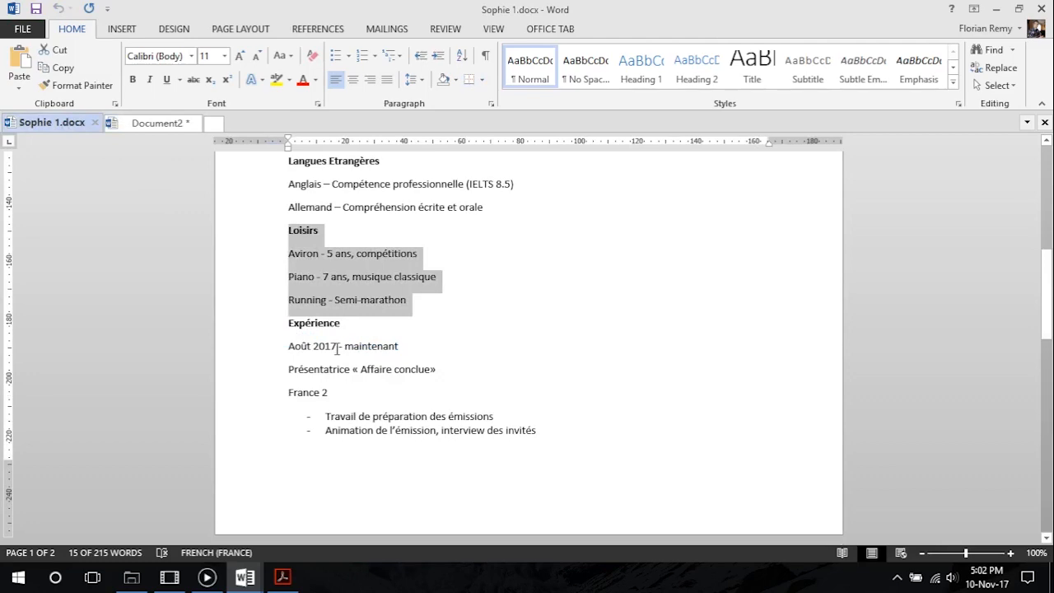
{"action": "left_click", "coordinate": [395, 328]}
{"action": "scroll", "coordinate": [392, 329], "scroll_direction": "down", "scroll_amount": 1}
{"action": "left_click_drag", "start_coordinate": [289, 252], "coordinate": [570, 335]}
{"action": "scroll", "coordinate": [363, 321], "scroll_direction": "down", "scroll_amount": 6}
{"action": "key", "text": "ctrl+c"}
{"action": "left_click", "coordinate": [157, 125]}
{"action": "key", "text": "ctrl+v"}
Add rows below the Expérience text and move the Septembre 2010 – Juin 2016 date, job title, employer and task lines into separate rows
{"action": "scroll", "coordinate": [526, 350], "scroll_direction": "down", "scroll_amount": 3}
{"action": "left_click", "coordinate": [492, 414]}
{"action": "left_click", "coordinate": [492, 413]}
{"action": "left_click", "coordinate": [492, 413]}
{"action": "left_click", "coordinate": [492, 413]}
{"action": "left_click_drag", "start_coordinate": [762, 393], "coordinate": [539, 378]}
{"action": "left_click_drag", "start_coordinate": [568, 384], "coordinate": [553, 492]}
{"action": "left_click_drag", "start_coordinate": [545, 367], "coordinate": [506, 365]}
{"action": "left_click_drag", "start_coordinate": [524, 366], "coordinate": [525, 448]}
{"action": "left_click_drag", "start_coordinate": [661, 351], "coordinate": [507, 352]}
{"action": "left_click_drag", "start_coordinate": [522, 352], "coordinate": [515, 422]}
{"action": "left_click_drag", "start_coordinate": [638, 337], "coordinate": [521, 394]}
Move the Octobre 2016 – Juin 2017 date, job title, employer and task lines into separate rows, adding rows as needed
{"action": "left_click_drag", "start_coordinate": [763, 310], "coordinate": [531, 351]}
{"action": "left_click", "coordinate": [494, 317]}
{"action": "left_click", "coordinate": [494, 317]}
{"action": "left_click", "coordinate": [494, 317]}
{"action": "left_click", "coordinate": [494, 317]}
{"action": "left_click_drag", "start_coordinate": [714, 282], "coordinate": [506, 283]}
{"action": "left_click_drag", "start_coordinate": [527, 283], "coordinate": [534, 368]}
{"action": "left_click_drag", "start_coordinate": [704, 268], "coordinate": [522, 338]}
{"action": "left_click_drag", "start_coordinate": [633, 255], "coordinate": [505, 254]}
{"action": "left_click_drag", "start_coordinate": [517, 254], "coordinate": [516, 308]}
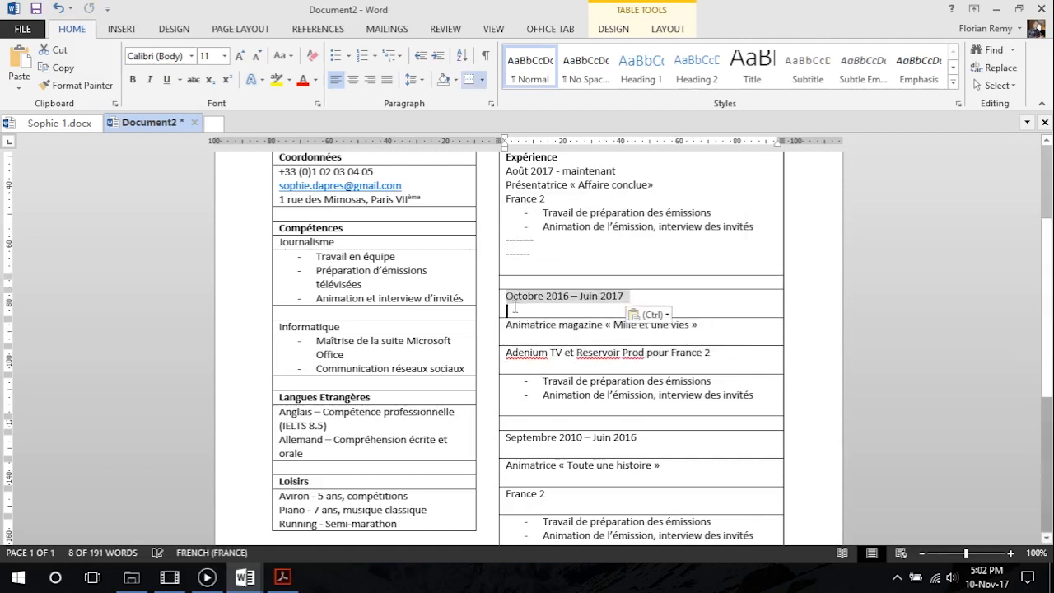
Split the Août 2017 - maintenant entry into separate rows for its date, job title, employer and task lines
{"action": "left_click", "coordinate": [494, 276]}
{"action": "left_click", "coordinate": [494, 276]}
{"action": "left_click", "coordinate": [494, 276]}
{"action": "left_click_drag", "start_coordinate": [762, 227], "coordinate": [531, 325]}
{"action": "left_click_drag", "start_coordinate": [505, 199], "coordinate": [531, 283]}
{"action": "left_click_drag", "start_coordinate": [653, 185], "coordinate": [506, 185]}
{"action": "left_click_drag", "start_coordinate": [518, 185], "coordinate": [516, 255]}
{"action": "left_click_drag", "start_coordinate": [617, 171], "coordinate": [505, 171]}
{"action": "left_click_drag", "start_coordinate": [517, 171], "coordinate": [563, 273]}
Remove the leftover separator dashes and trailing empty lines from the Expérience rows
{"action": "scroll", "coordinate": [555, 263], "scroll_direction": "up", "scroll_amount": 2}
{"action": "key", "text": "BackSpace"}
{"action": "key", "text": "BackSpace"}
{"action": "left_click", "coordinate": [527, 260]}
{"action": "key", "text": "BackSpace"}
{"action": "left_click", "coordinate": [519, 274]}
{"action": "key", "text": "BackSpace"}
{"action": "left_click", "coordinate": [517, 288]}
{"action": "key", "text": "BackSpace"}
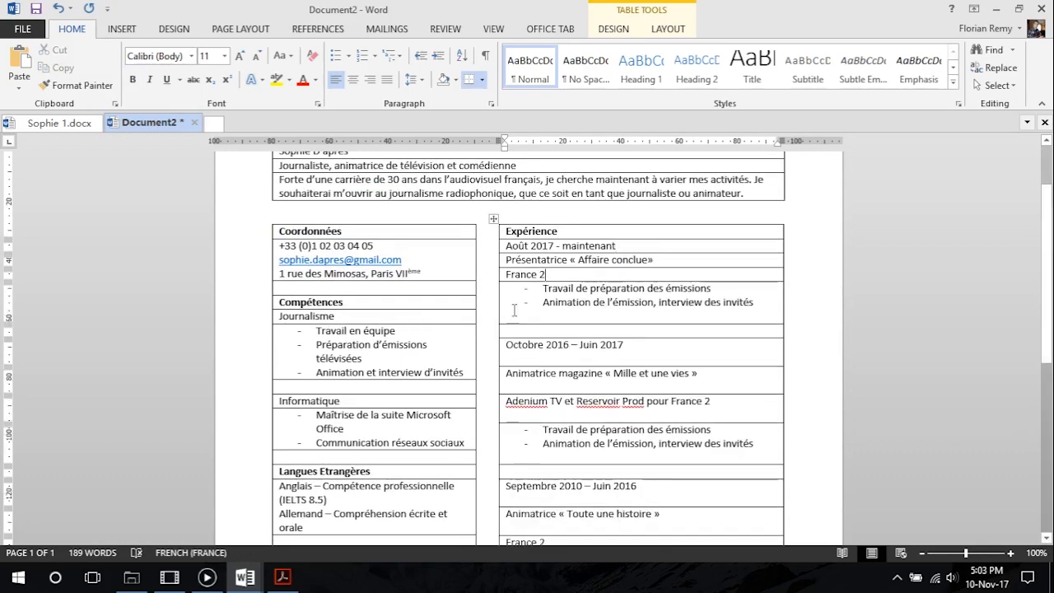
{"action": "left_click", "coordinate": [531, 327]}
{"action": "key", "text": "BackSpace"}
{"action": "left_click", "coordinate": [527, 340]}
{"action": "key", "text": "BackSpace"}
{"action": "left_click", "coordinate": [524, 367]}
{"action": "key", "text": "BackSpace"}
{"action": "scroll", "coordinate": [523, 345], "scroll_direction": "down", "scroll_amount": 2}
{"action": "left_click", "coordinate": [522, 321]}
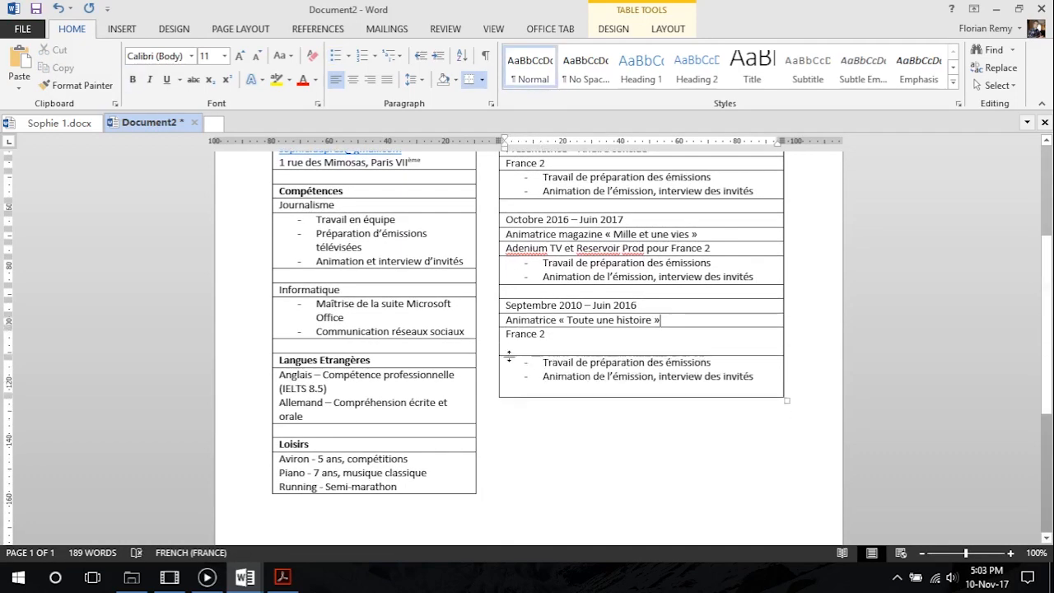
Add rows below the last Expérience entry and paste the Formation section from Sophie 1.docx, leaving a spacer row above it
{"action": "left_click_drag", "start_coordinate": [502, 381], "coordinate": [504, 428]}
{"action": "left_click", "coordinate": [56, 121]}
{"action": "left_click_drag", "start_coordinate": [288, 240], "coordinate": [426, 404]}
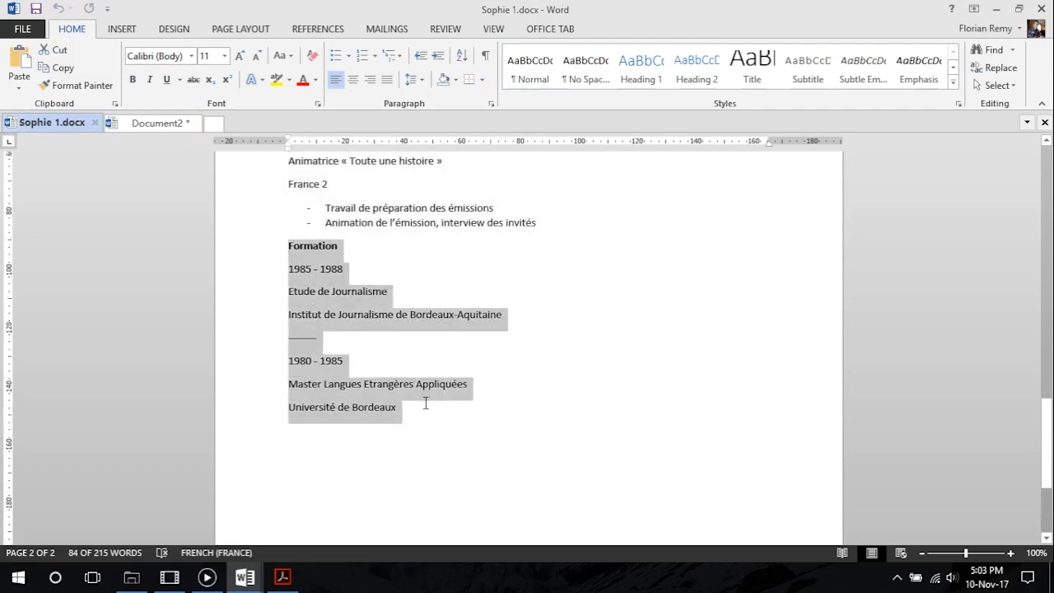
{"action": "left_click", "coordinate": [146, 128]}
{"action": "left_click", "coordinate": [565, 393]}
{"action": "left_click_drag", "start_coordinate": [535, 419], "coordinate": [517, 393]}
{"action": "left_click", "coordinate": [513, 393]}
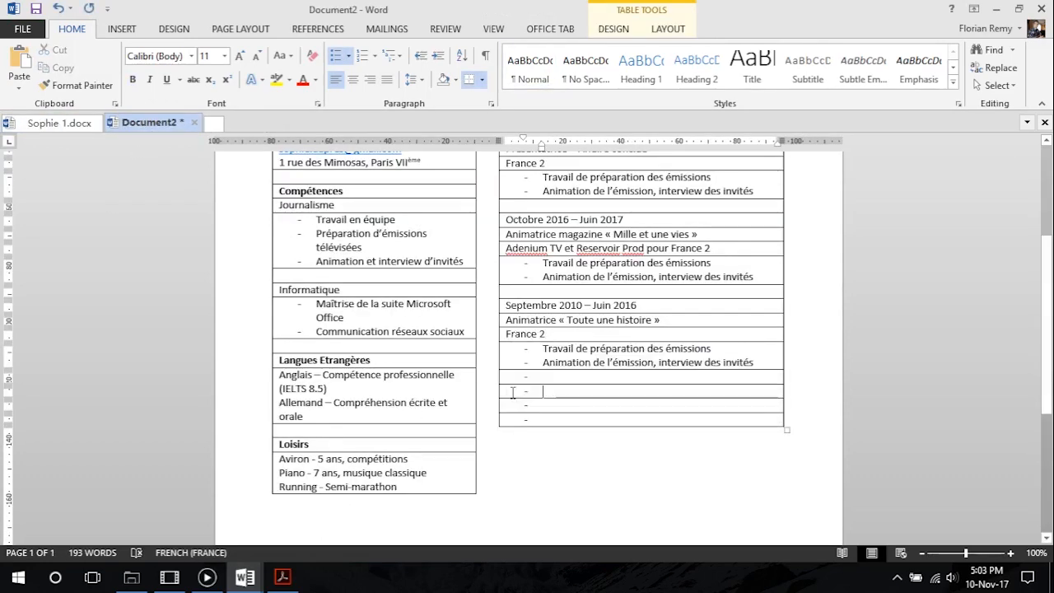
{"action": "key", "text": "BackSpace"}
{"action": "key", "text": "BackSpace"}
{"action": "key", "text": "ctrl+v"}
Move the 1980 - 1985, Master Langues Etrangères Appliquées and Université de Bordeaux lines into separate rows without bullet dashes
{"action": "scroll", "coordinate": [609, 387], "scroll_direction": "down", "scroll_amount": 3}
{"action": "left_click_drag", "start_coordinate": [642, 377], "coordinate": [548, 420]}
{"action": "left_click", "coordinate": [540, 420]}
{"action": "key", "text": "BackSpace"}
{"action": "key", "text": "BackSpace"}
{"action": "left_click", "coordinate": [546, 392]}
{"action": "key", "text": "BackSpace"}
{"action": "key", "text": "BackSpace"}
{"action": "left_click_drag", "start_coordinate": [686, 363], "coordinate": [503, 365]}
{"action": "left_click_drag", "start_coordinate": [522, 364], "coordinate": [506, 391]}
{"action": "left_click", "coordinate": [493, 384]}
{"action": "left_click", "coordinate": [492, 383]}
{"action": "double_click", "coordinate": [493, 383]}
{"action": "triple_click", "coordinate": [536, 349]}
{"action": "left_click_drag", "start_coordinate": [537, 349], "coordinate": [525, 433]}
Move the Institut de Journalisme de Bordeaux-Aquitaine, Etude de Journalisme and 1985 - 1988 lines into separate rows below the Formation heading
{"action": "triple_click", "coordinate": [527, 322]}
{"action": "left_click_drag", "start_coordinate": [527, 322], "coordinate": [527, 391]}
{"action": "triple_click", "coordinate": [575, 309]}
{"action": "left_click_drag", "start_coordinate": [575, 309], "coordinate": [504, 347]}
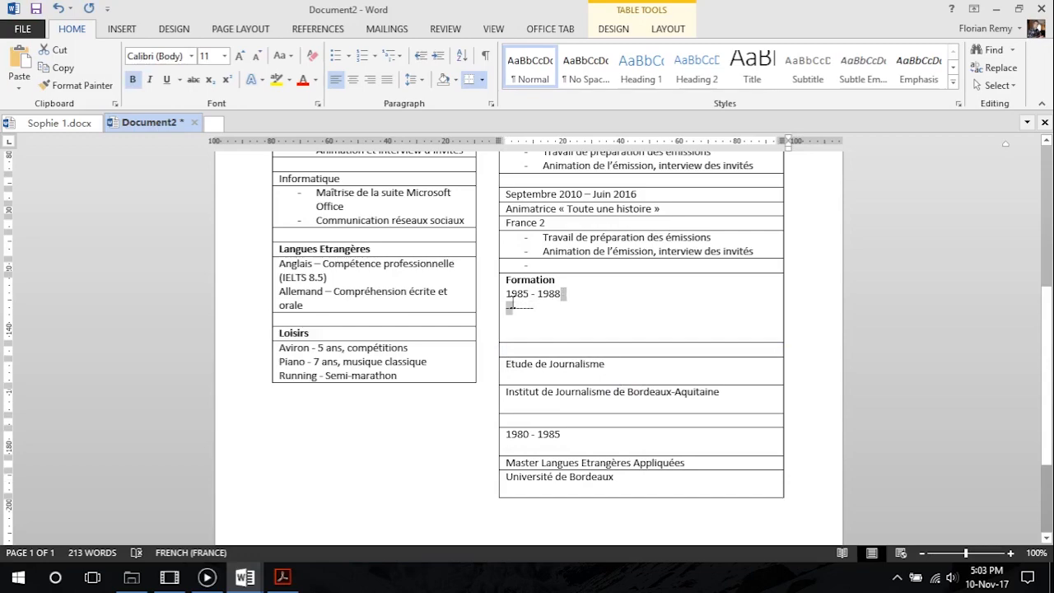
{"action": "triple_click", "coordinate": [559, 293]}
{"action": "left_click_drag", "start_coordinate": [560, 293], "coordinate": [519, 342]}
Remove the leftover separator dashes and empty lines from the Formation rows
{"action": "left_click_drag", "start_coordinate": [494, 294], "coordinate": [494, 305]}
{"action": "key", "text": "BackSpace"}
{"action": "key", "text": "BackSpace"}
{"action": "left_click", "coordinate": [519, 308]}
{"action": "key", "text": "BackSpace"}
{"action": "left_click", "coordinate": [518, 322]}
{"action": "key", "text": "BackSpace"}
{"action": "left_click", "coordinate": [518, 337]}
{"action": "key", "text": "BackSpace"}
{"action": "left_click", "coordinate": [517, 394]}
{"action": "key", "text": "BackSpace"}
Review the filled CV tables in Document2 and compare them with the raw text in Sophie 1.docx
{"action": "scroll", "coordinate": [544, 395], "scroll_direction": "up", "scroll_amount": 7}
{"action": "scroll", "coordinate": [631, 402], "scroll_direction": "down", "scroll_amount": 8}
{"action": "scroll", "coordinate": [525, 472], "scroll_direction": "up", "scroll_amount": 4}
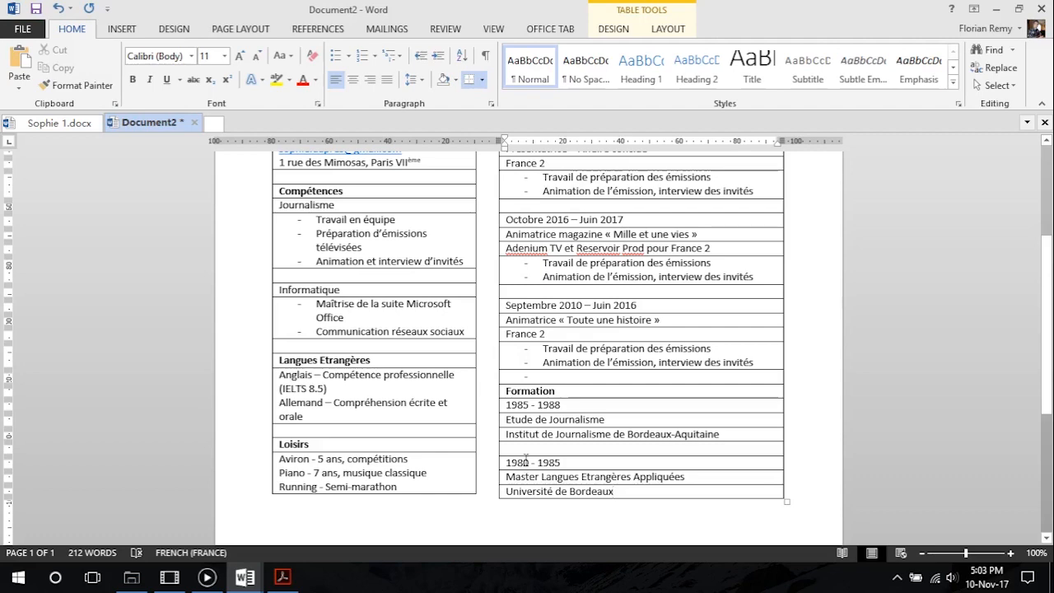
{"action": "scroll", "coordinate": [526, 458], "scroll_direction": "up", "scroll_amount": 2}
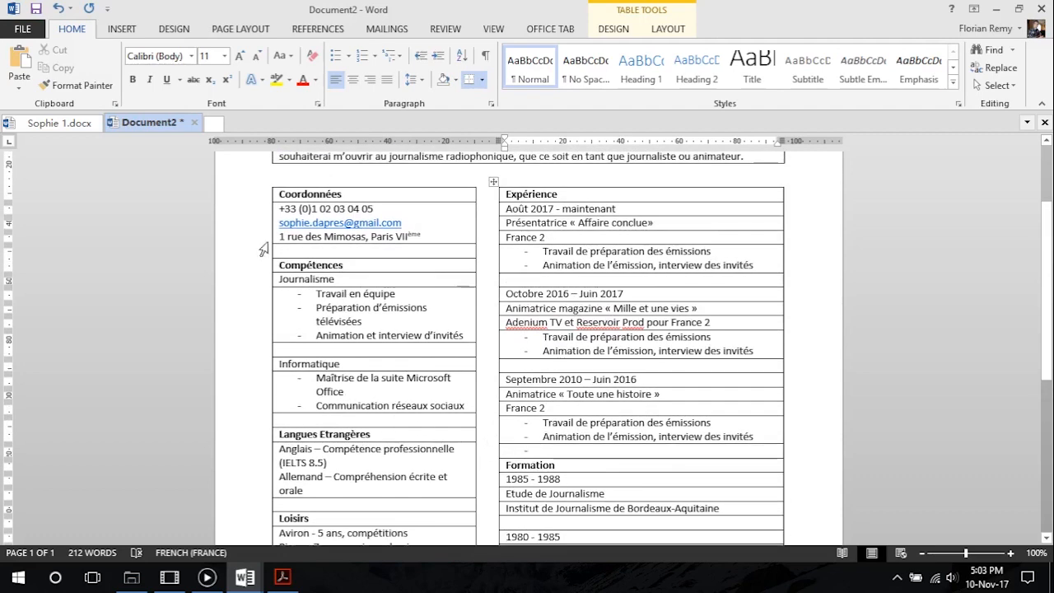
{"action": "left_click", "coordinate": [75, 122]}
{"action": "scroll", "coordinate": [420, 378], "scroll_direction": "up", "scroll_amount": 8}
{"action": "scroll", "coordinate": [422, 394], "scroll_direction": "up", "scroll_amount": 5}
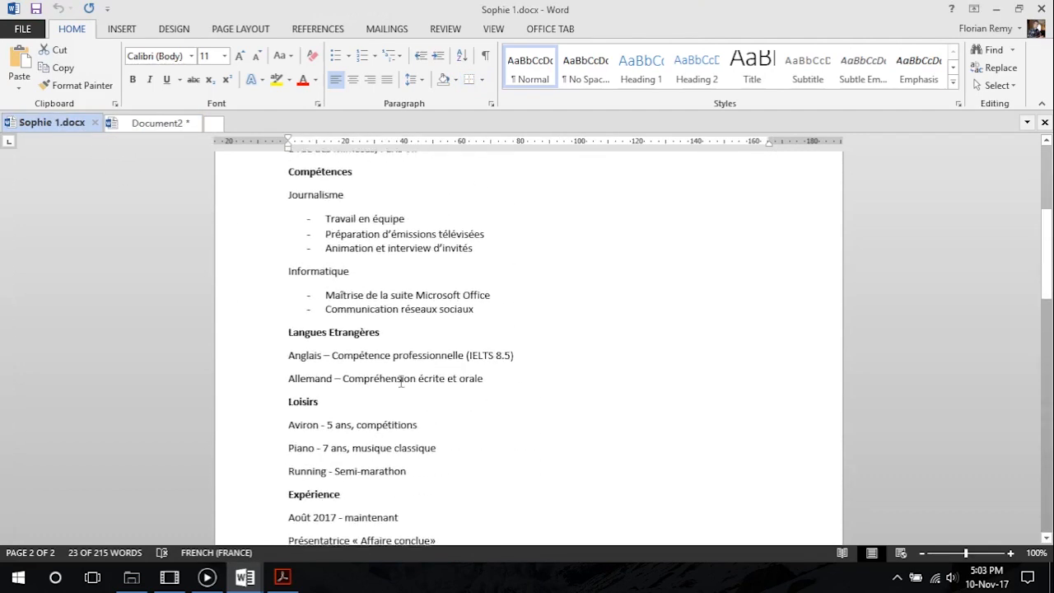
{"action": "left_click", "coordinate": [148, 123]}
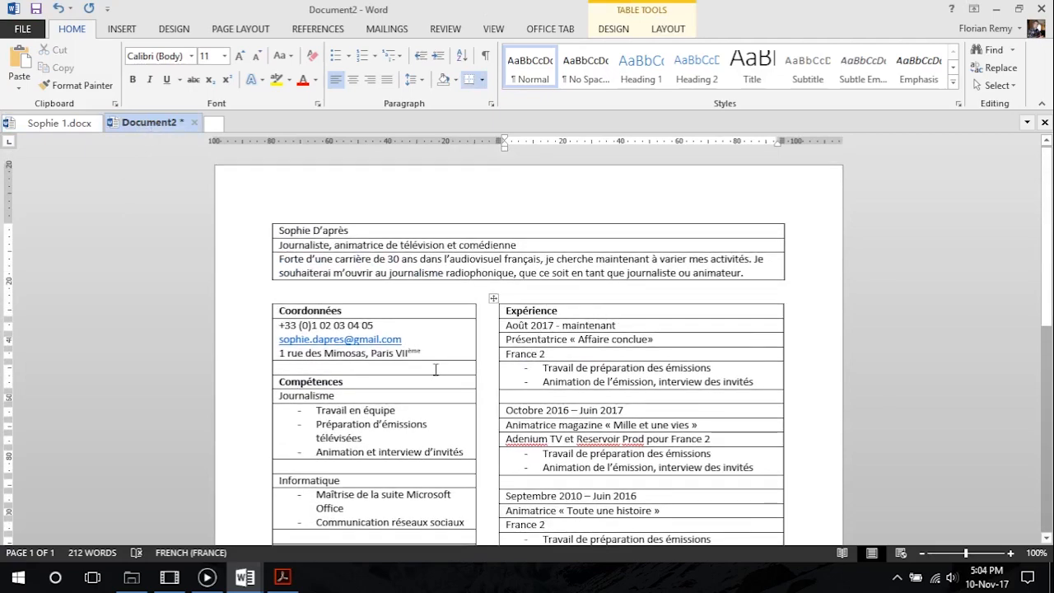
{"action": "scroll", "coordinate": [435, 370], "scroll_direction": "down", "scroll_amount": 3}
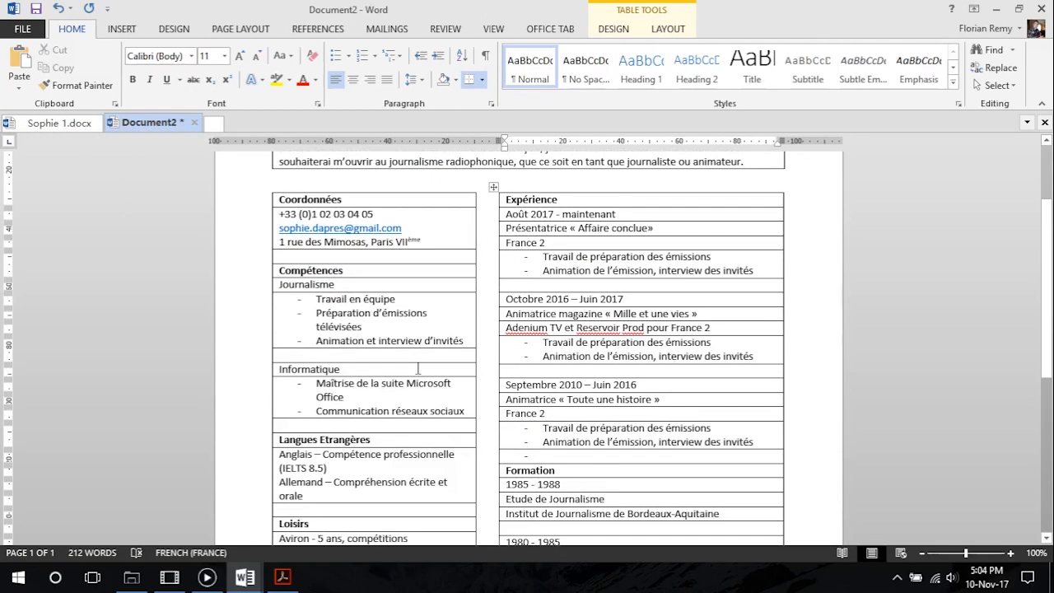
{"action": "scroll", "coordinate": [506, 214], "scroll_direction": "up", "scroll_amount": 3}
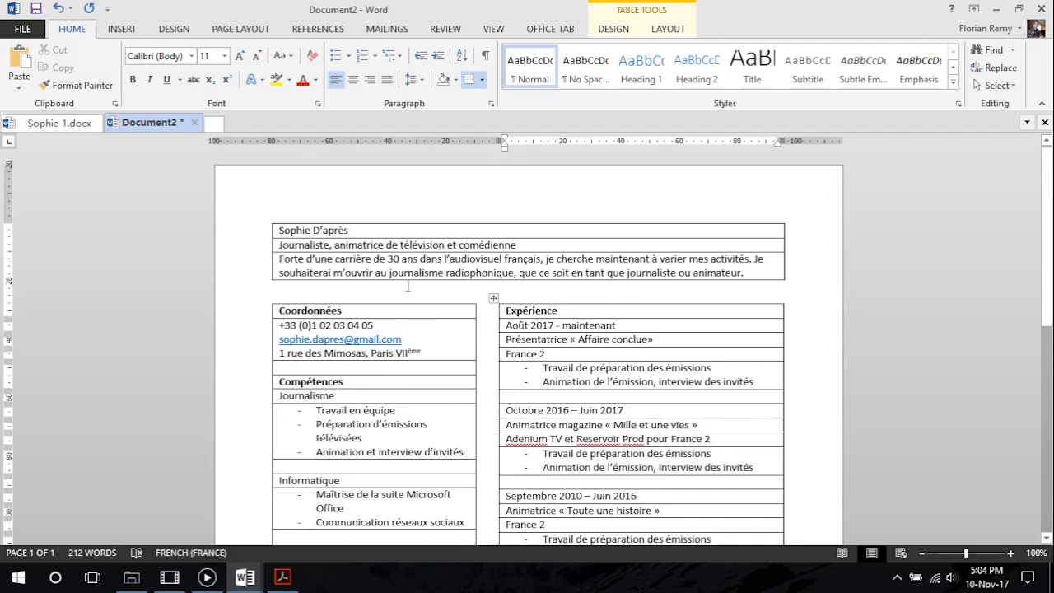
{"action": "left_click", "coordinate": [497, 231]}
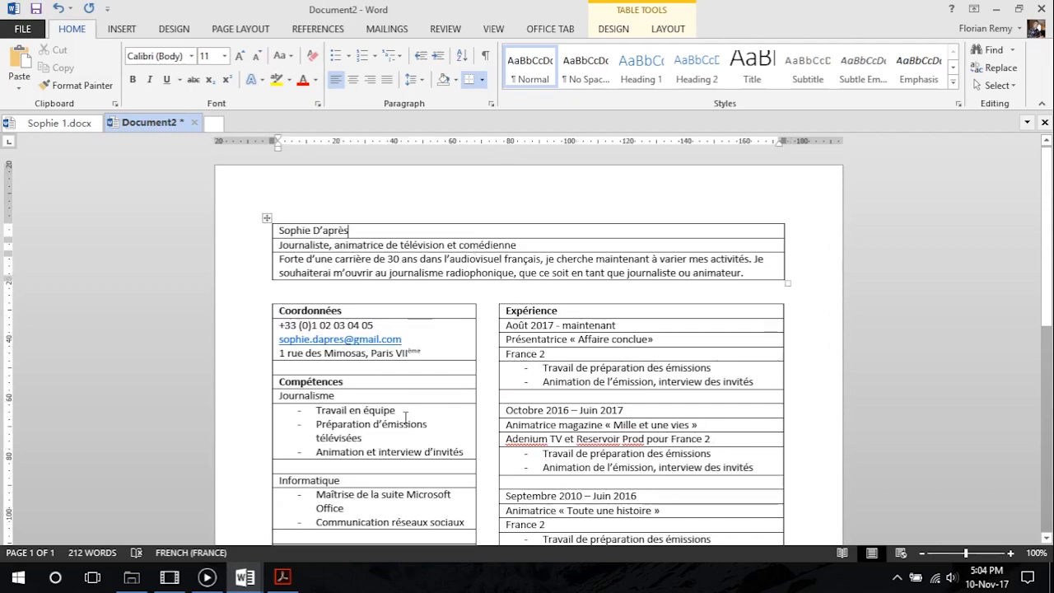
{"action": "scroll", "coordinate": [380, 301], "scroll_direction": "down", "scroll_amount": 10}
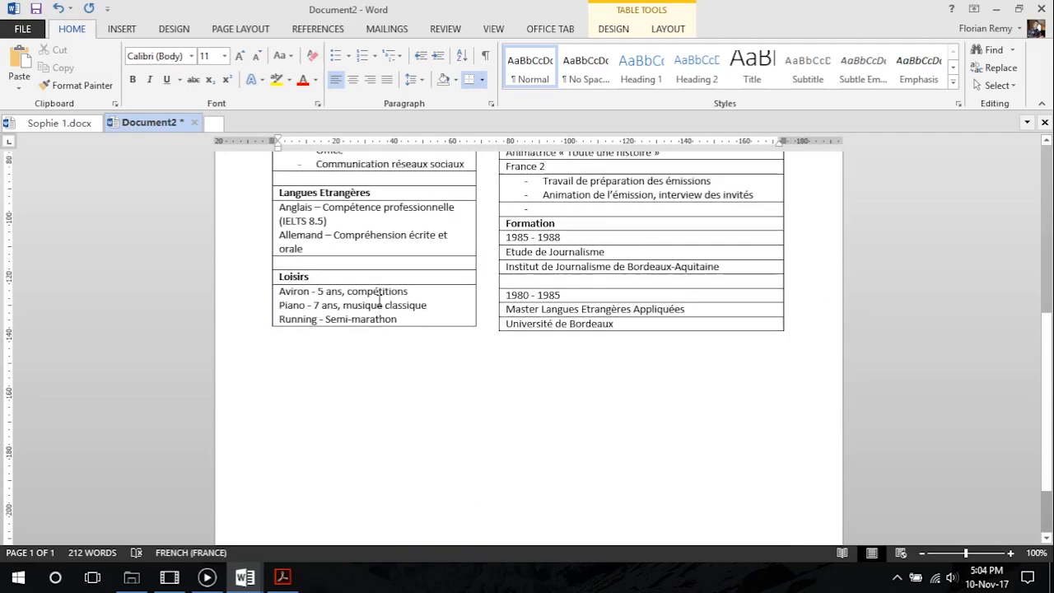
{"action": "scroll", "coordinate": [363, 276], "scroll_direction": "up", "scroll_amount": 10}
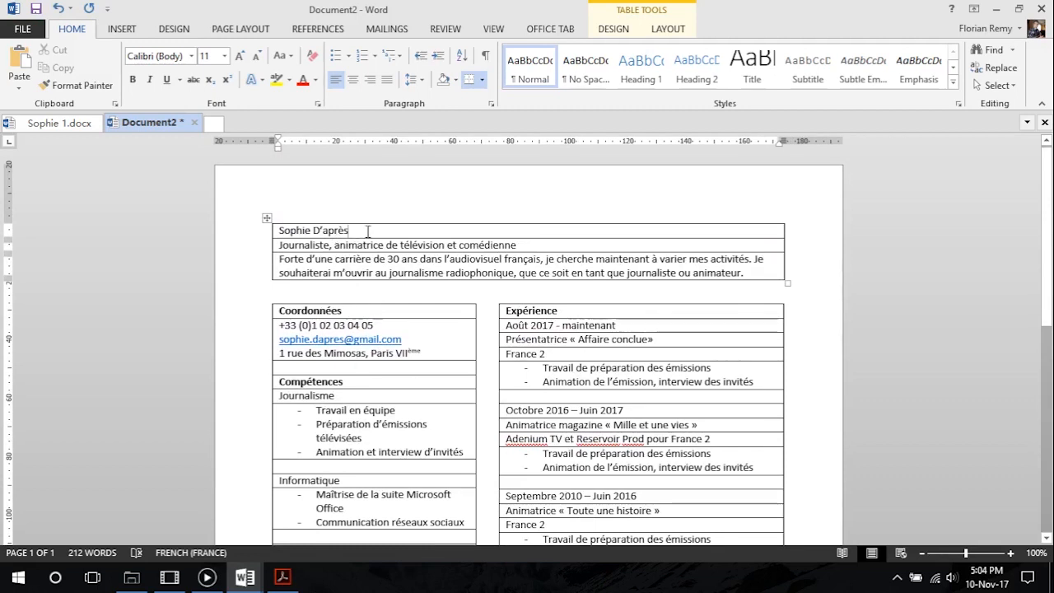
Examine the line and paragraph spacing options for the introduction text in Sophie 1.docx, then return to Document2
{"action": "left_click", "coordinate": [59, 123]}
{"action": "scroll", "coordinate": [329, 288], "scroll_direction": "up", "scroll_amount": 5}
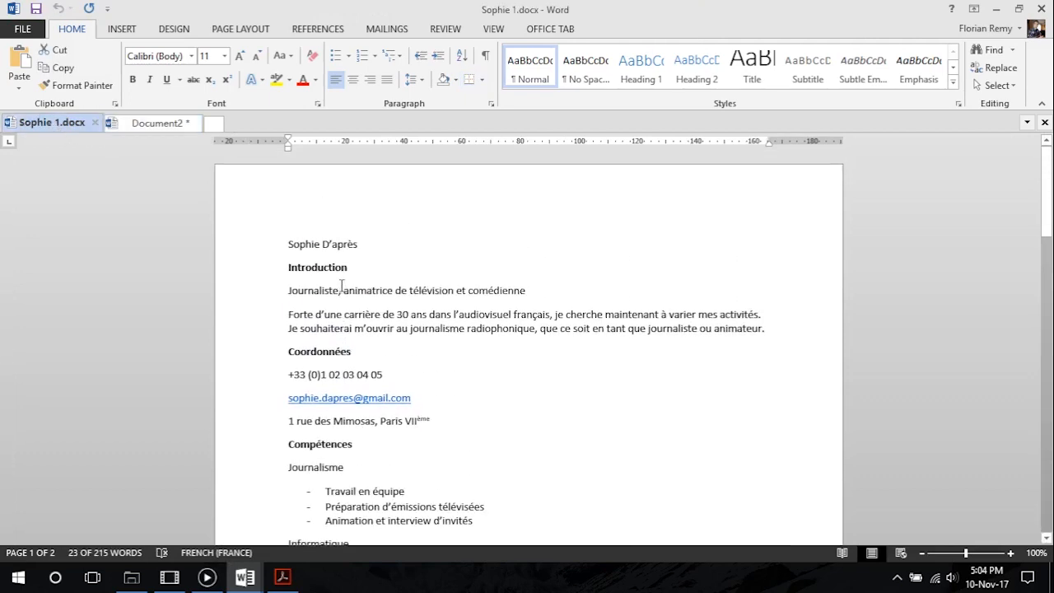
{"action": "left_click", "coordinate": [400, 316]}
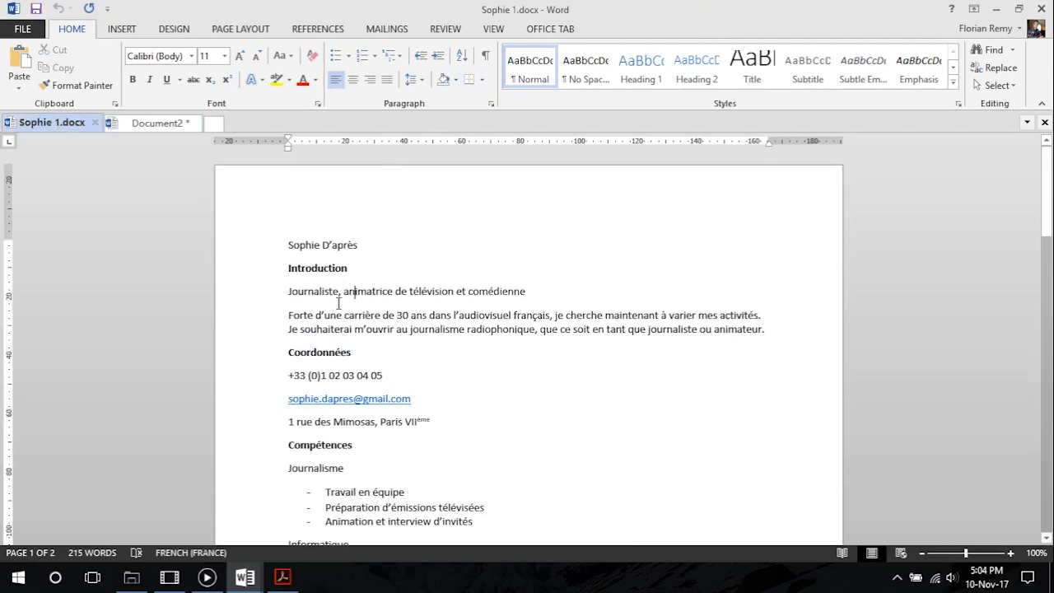
{"action": "left_click", "coordinate": [421, 80]}
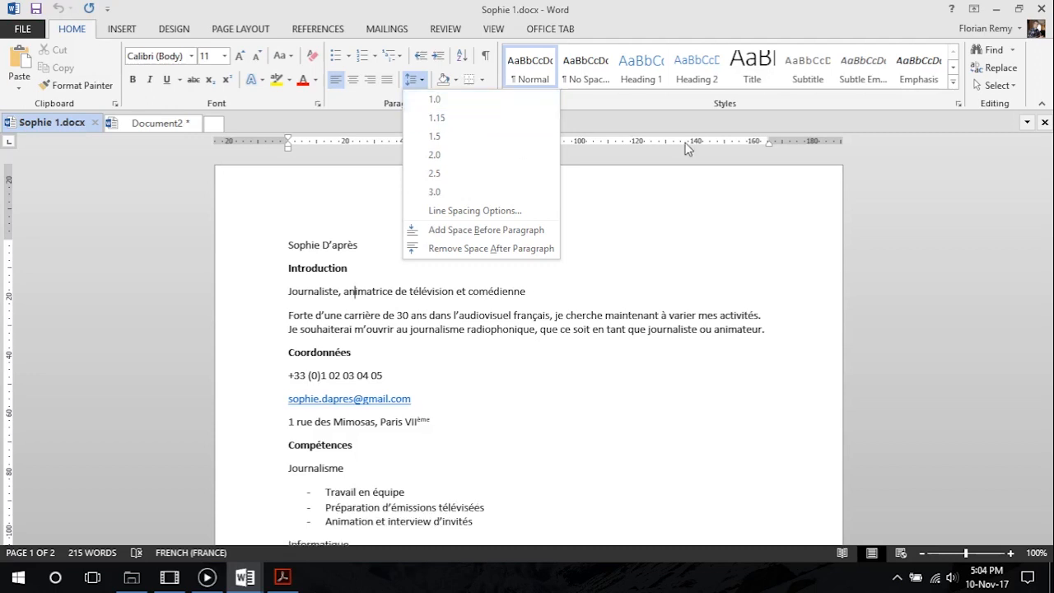
{"action": "left_click", "coordinate": [668, 176]}
{"action": "left_click", "coordinate": [157, 123]}
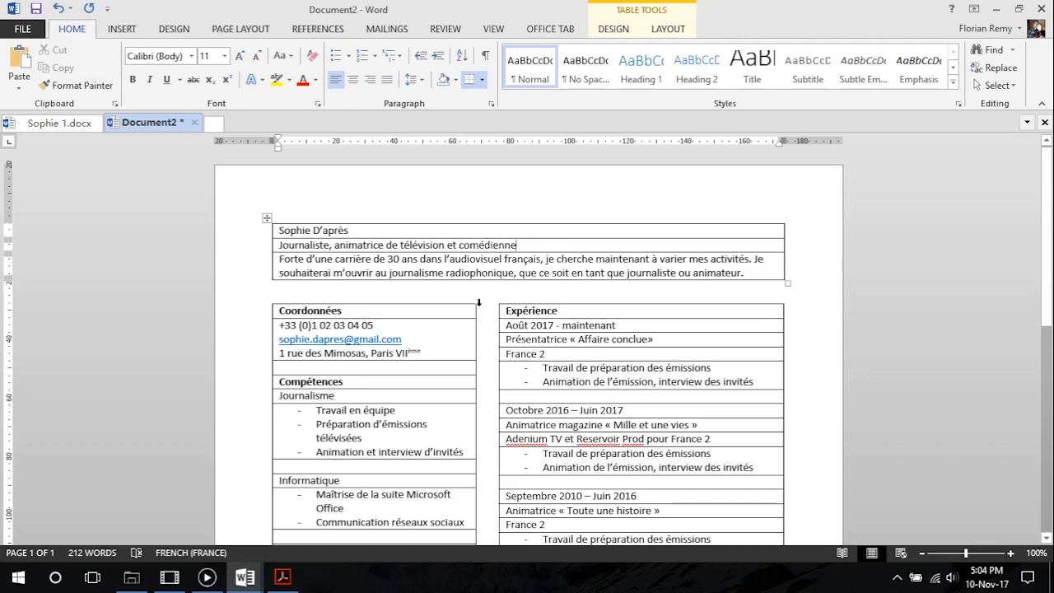
Try enlarging the spacer row above Compétences and the Compétences heading row, then restore their original heights
{"action": "scroll", "coordinate": [408, 254], "scroll_direction": "down", "scroll_amount": 2}
{"action": "scroll", "coordinate": [408, 254], "scroll_direction": "up", "scroll_amount": 1}
{"action": "scroll", "coordinate": [335, 280], "scroll_direction": "down", "scroll_amount": 2}
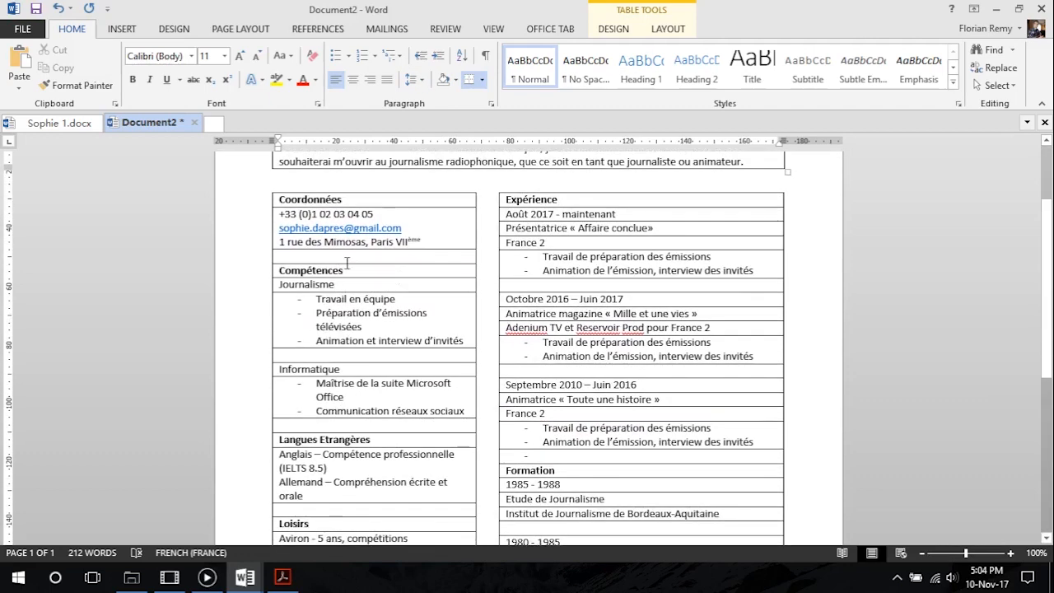
{"action": "left_click", "coordinate": [346, 262]}
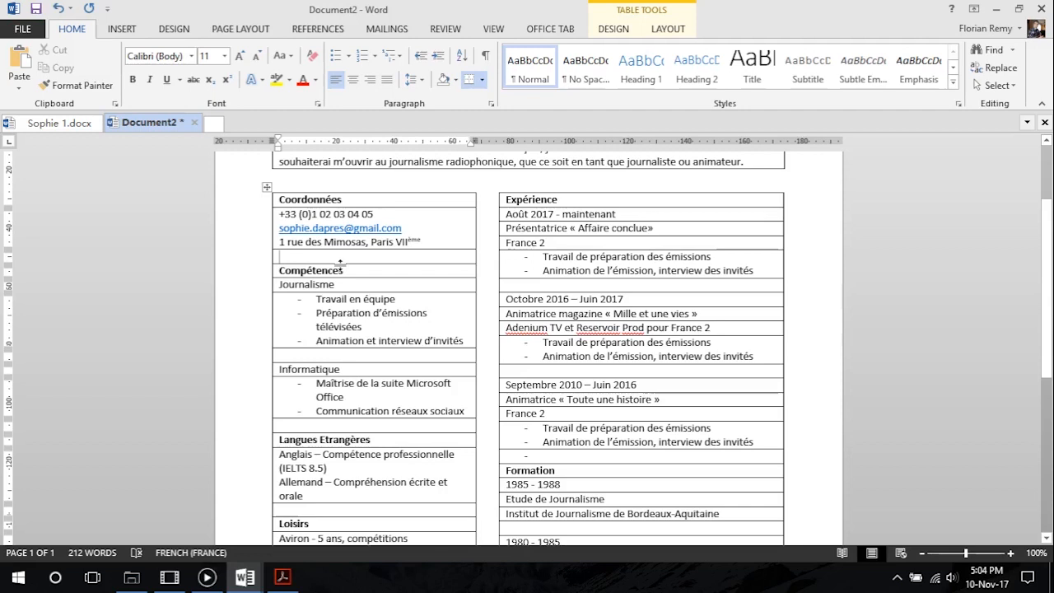
{"action": "key", "text": "Return"}
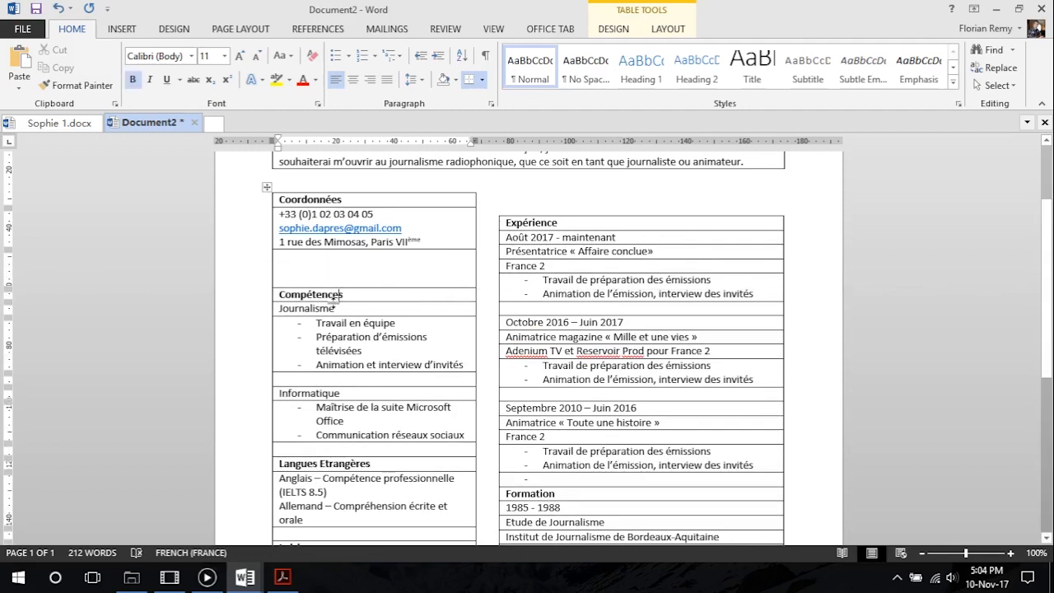
{"action": "left_click", "coordinate": [335, 295]}
{"action": "key", "text": "Return"}
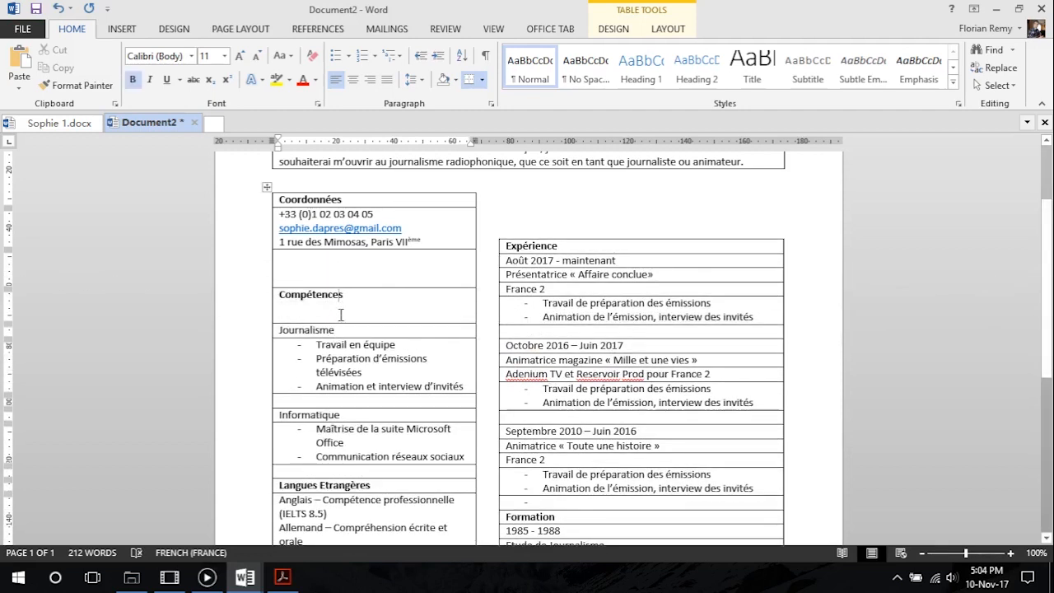
{"action": "left_click_drag", "start_coordinate": [338, 323], "coordinate": [347, 264]}
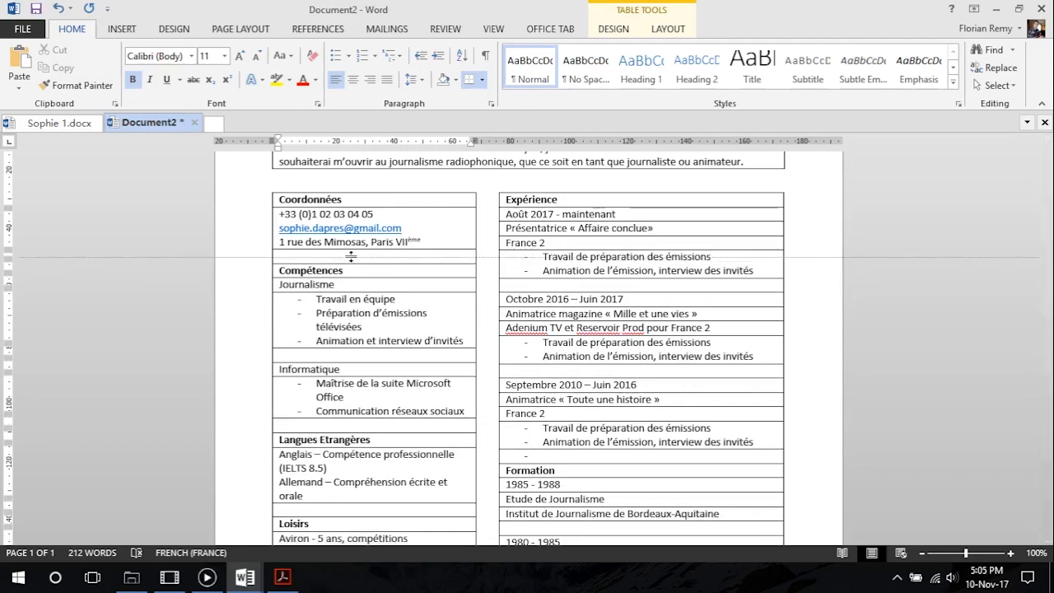
Remove all borders from the header table holding the name, job title and introduction text
{"action": "scroll", "coordinate": [403, 330], "scroll_direction": "up", "scroll_amount": 3}
{"action": "scroll", "coordinate": [373, 333], "scroll_direction": "down", "scroll_amount": 3}
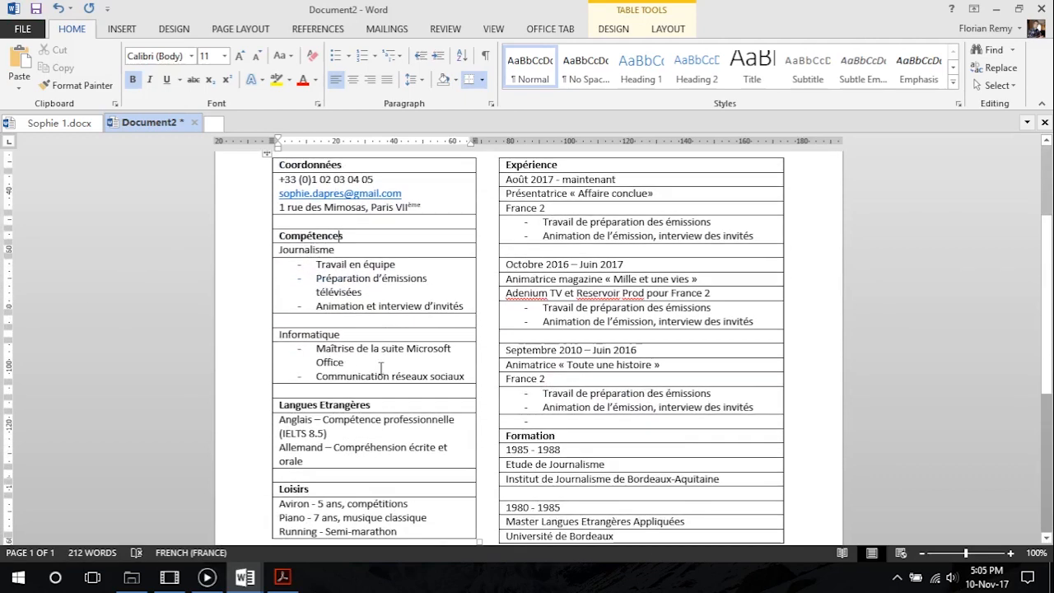
{"action": "scroll", "coordinate": [382, 367], "scroll_direction": "down", "scroll_amount": 4}
{"action": "scroll", "coordinate": [358, 375], "scroll_direction": "up", "scroll_amount": 7}
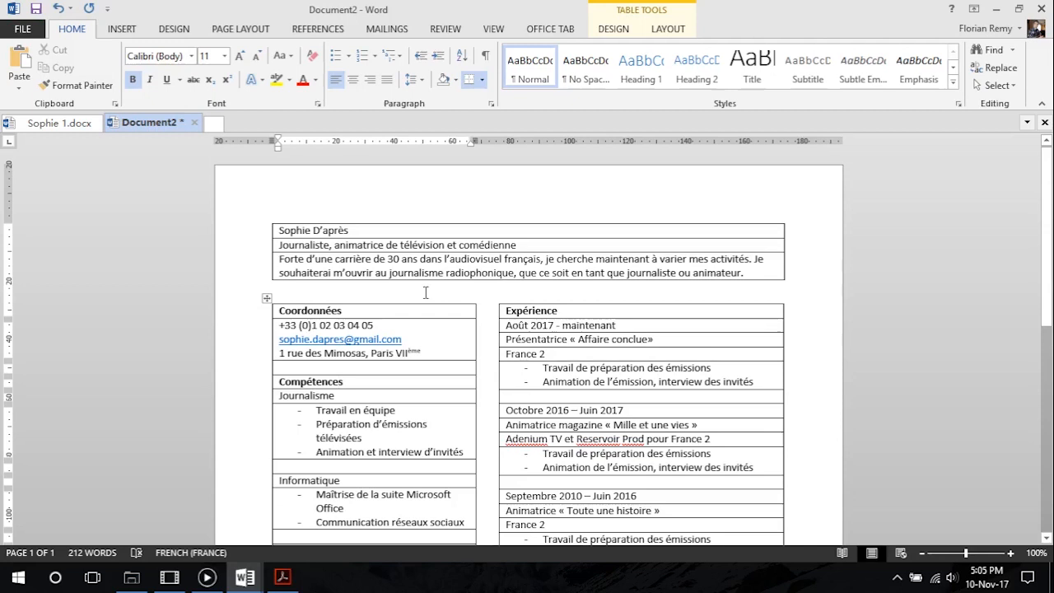
{"action": "left_click", "coordinate": [376, 229]}
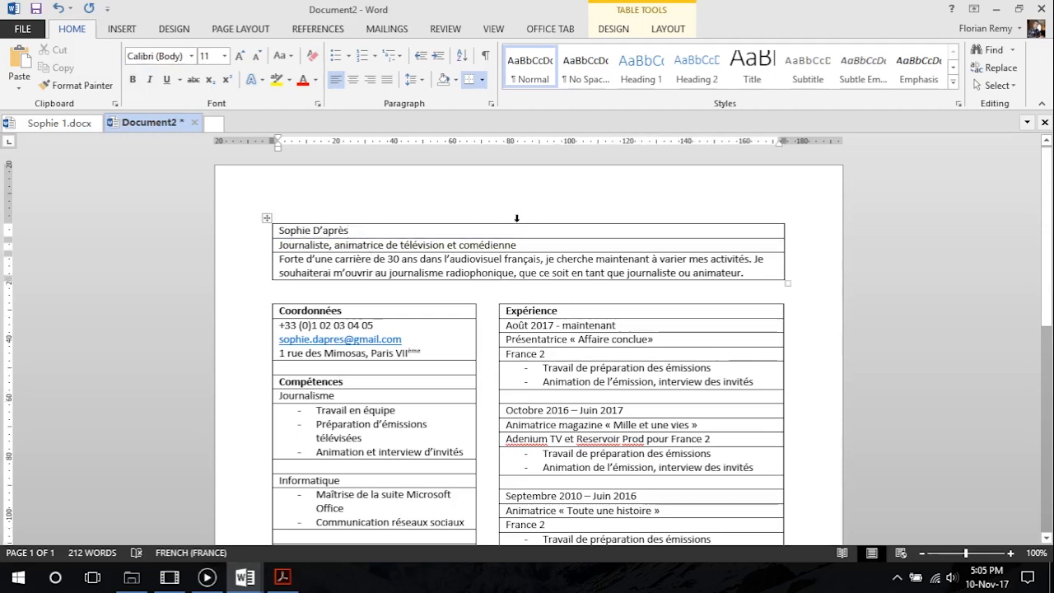
{"action": "left_click", "coordinate": [267, 219]}
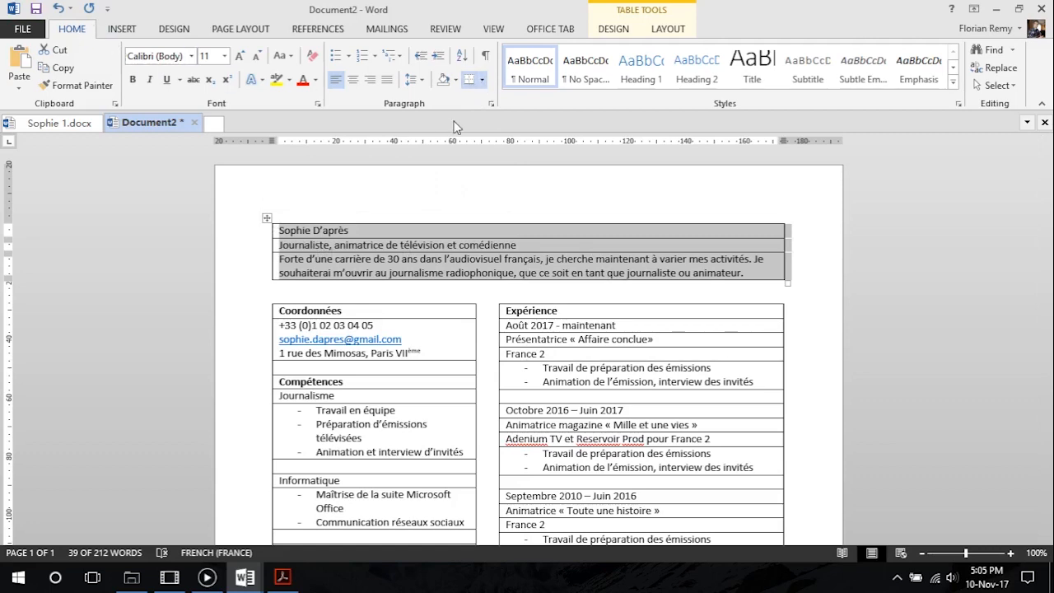
{"action": "left_click", "coordinate": [482, 79]}
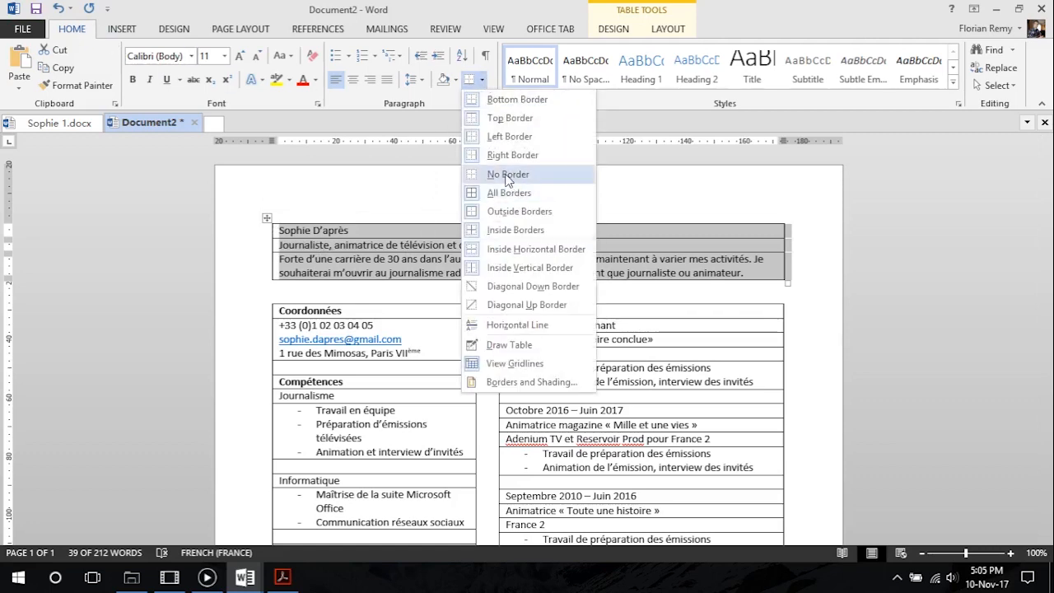
{"action": "left_click", "coordinate": [507, 175]}
Remove all borders from the table that starts with the Coordonnées heading
{"action": "left_click", "coordinate": [395, 300]}
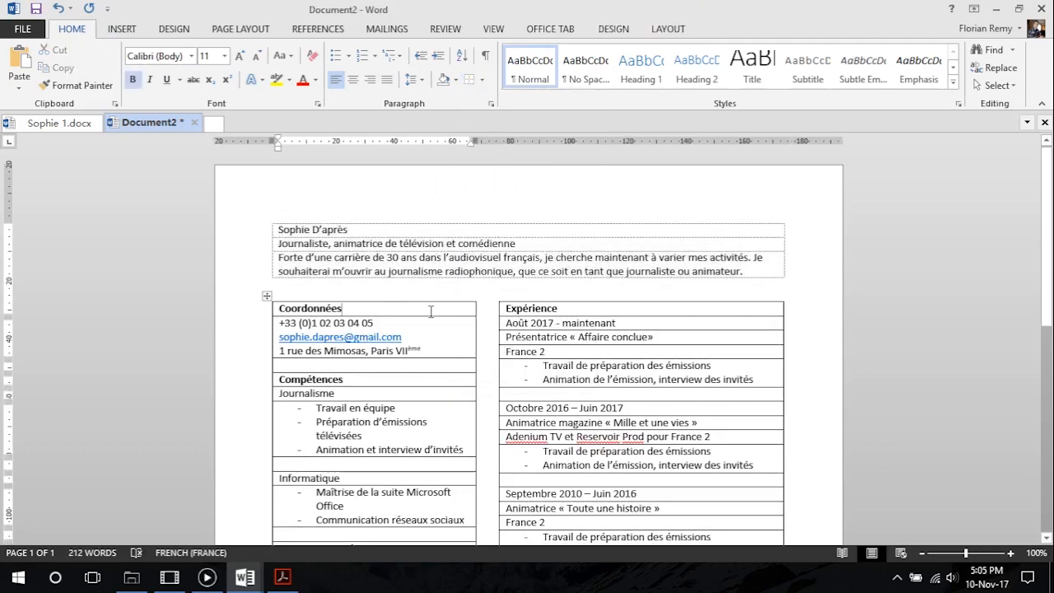
{"action": "left_click", "coordinate": [267, 296]}
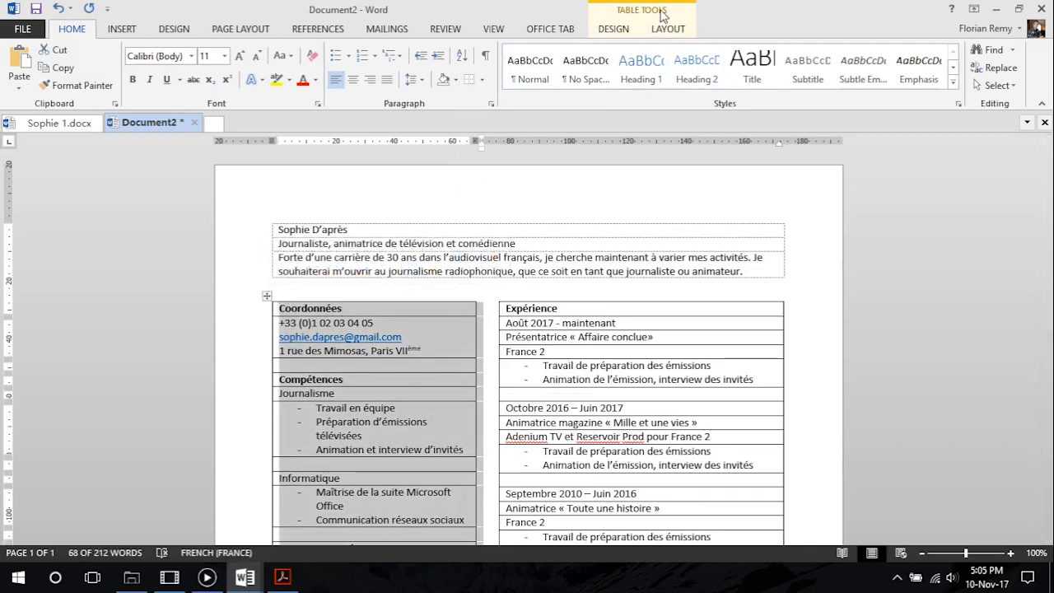
{"action": "left_click", "coordinate": [613, 28]}
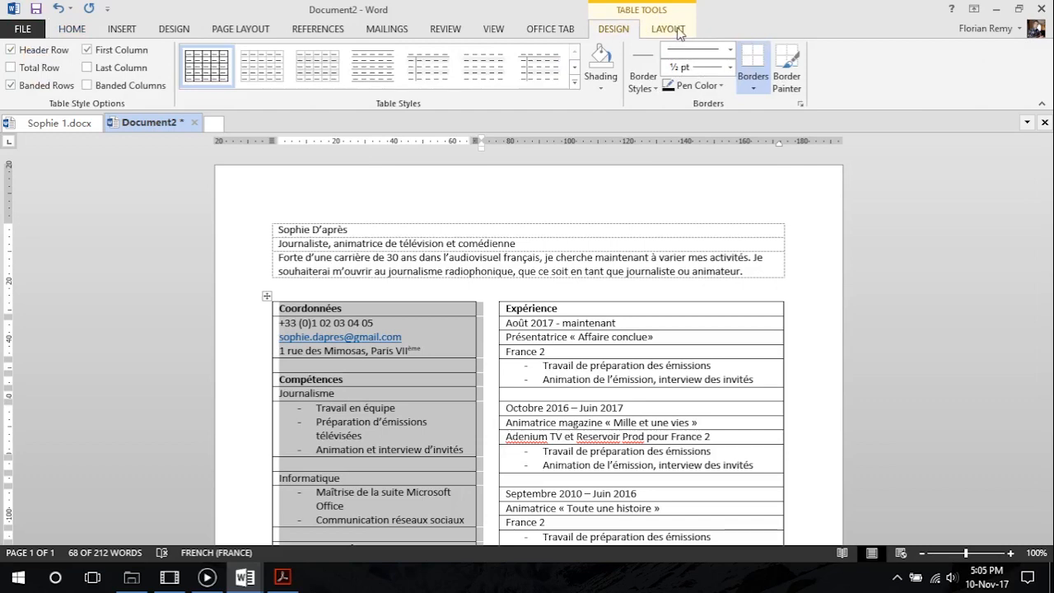
{"action": "left_click", "coordinate": [753, 82]}
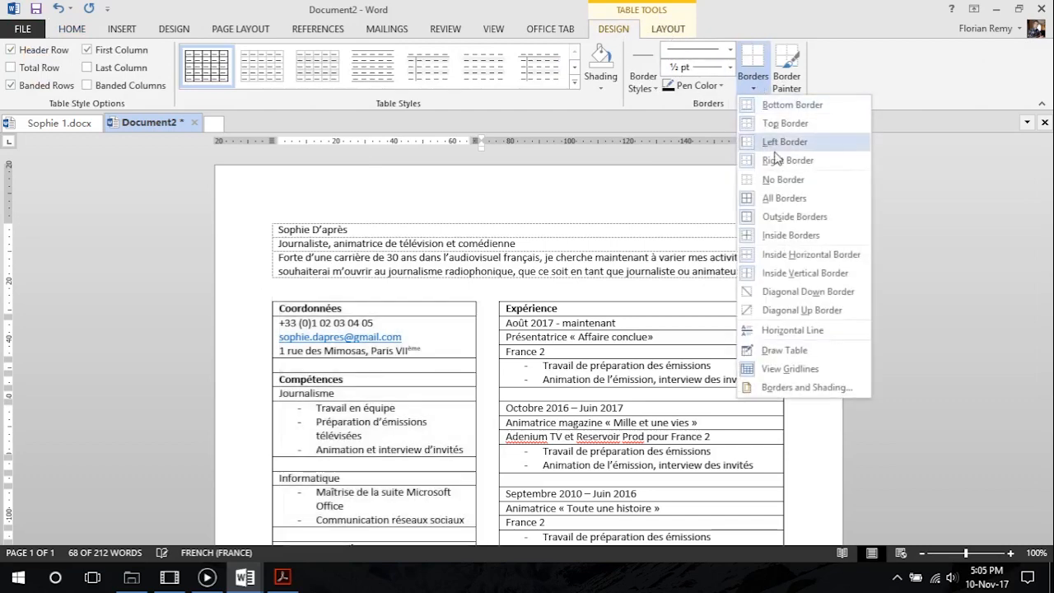
{"action": "left_click", "coordinate": [783, 176]}
Bring the displaced Expérience heading row back from the foot of the first column to the start of the second column
{"action": "left_click", "coordinate": [500, 309]}
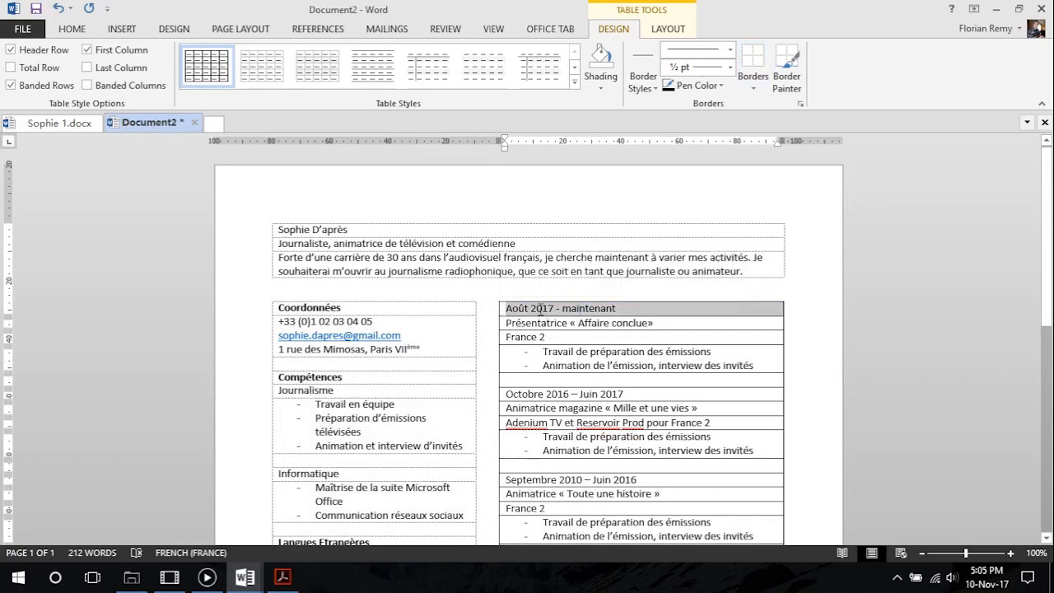
{"action": "left_click", "coordinate": [538, 310]}
{"action": "scroll", "coordinate": [503, 320], "scroll_direction": "down", "scroll_amount": 5}
{"action": "left_click", "coordinate": [517, 330]}
{"action": "scroll", "coordinate": [517, 329], "scroll_direction": "up", "scroll_amount": 3}
{"action": "left_click", "coordinate": [499, 234]}
{"action": "left_click_drag", "start_coordinate": [512, 234], "coordinate": [734, 223]}
{"action": "left_click", "coordinate": [449, 403]}
{"action": "left_click", "coordinate": [373, 437]}
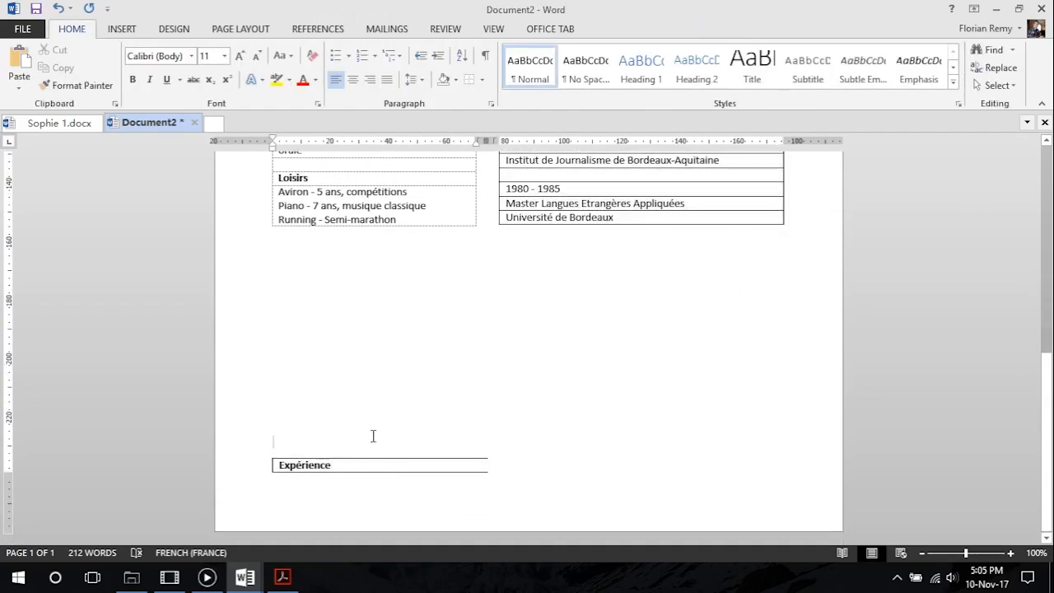
{"action": "scroll", "coordinate": [522, 272], "scroll_direction": "up", "scroll_amount": 10}
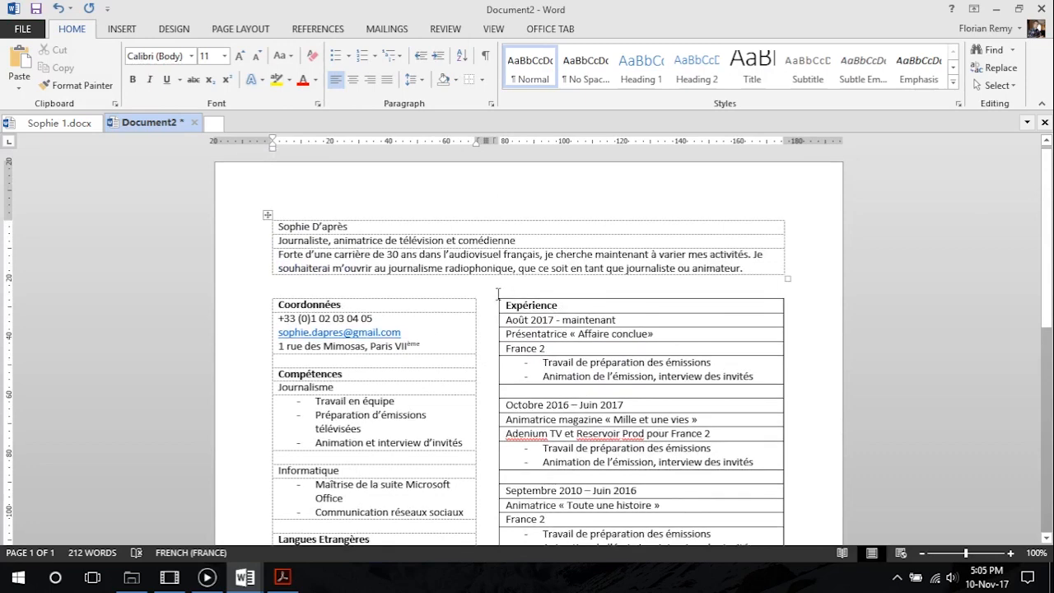
Remove all borders from the table that starts with the Expérience heading
{"action": "left_click", "coordinate": [493, 293]}
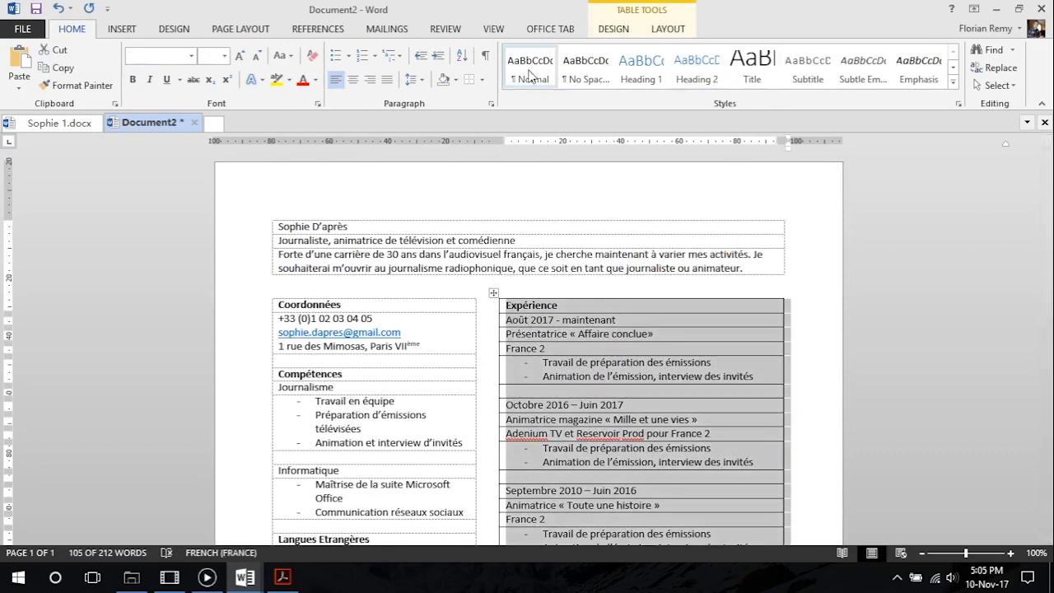
{"action": "left_click", "coordinate": [668, 29]}
{"action": "left_click", "coordinate": [622, 33]}
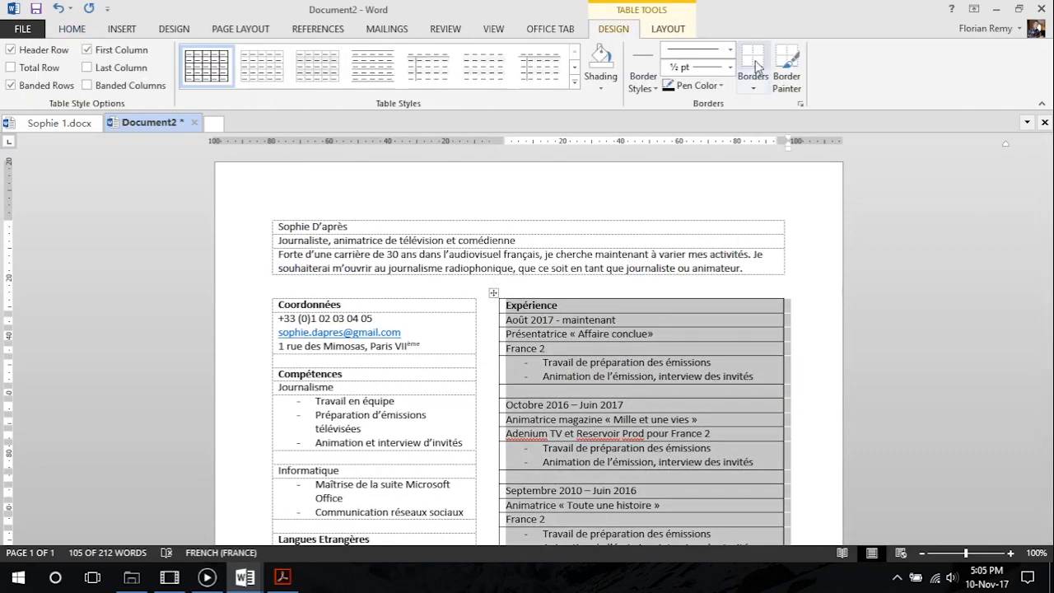
{"action": "left_click", "coordinate": [754, 59]}
{"action": "left_click", "coordinate": [608, 351]}
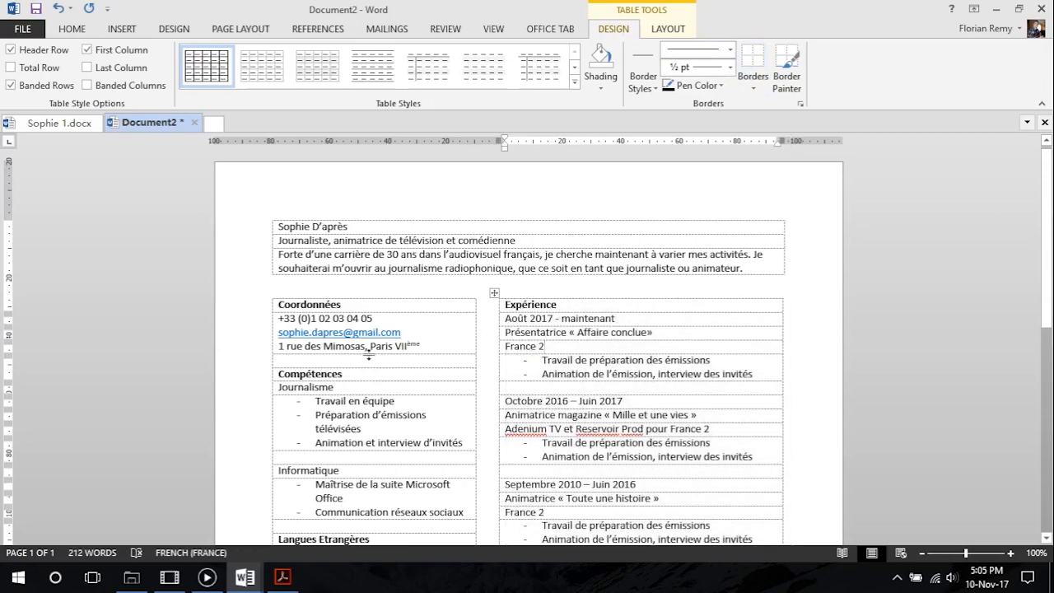
Switch to Adobe Acrobat Reader and examine the font of the name and the overall layout in CV Tutoriel.pdf
{"action": "left_click", "coordinate": [283, 576]}
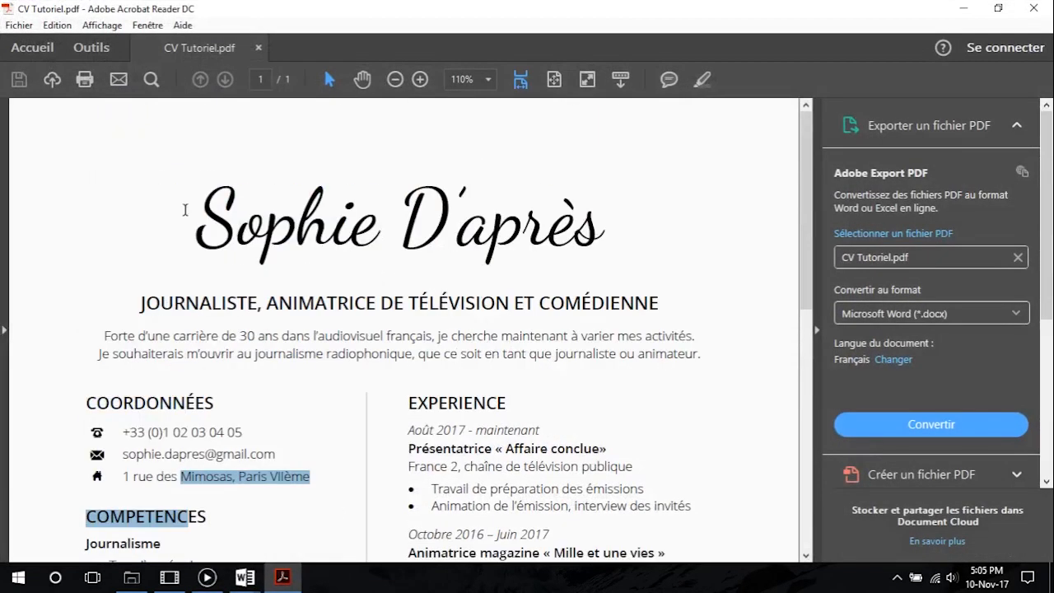
{"action": "left_click_drag", "start_coordinate": [185, 210], "coordinate": [657, 238]}
{"action": "left_click", "coordinate": [195, 214]}
{"action": "left_click_drag", "start_coordinate": [195, 214], "coordinate": [614, 216]}
{"action": "left_click", "coordinate": [241, 237]}
{"action": "scroll", "coordinate": [216, 231], "scroll_direction": "down", "scroll_amount": 5}
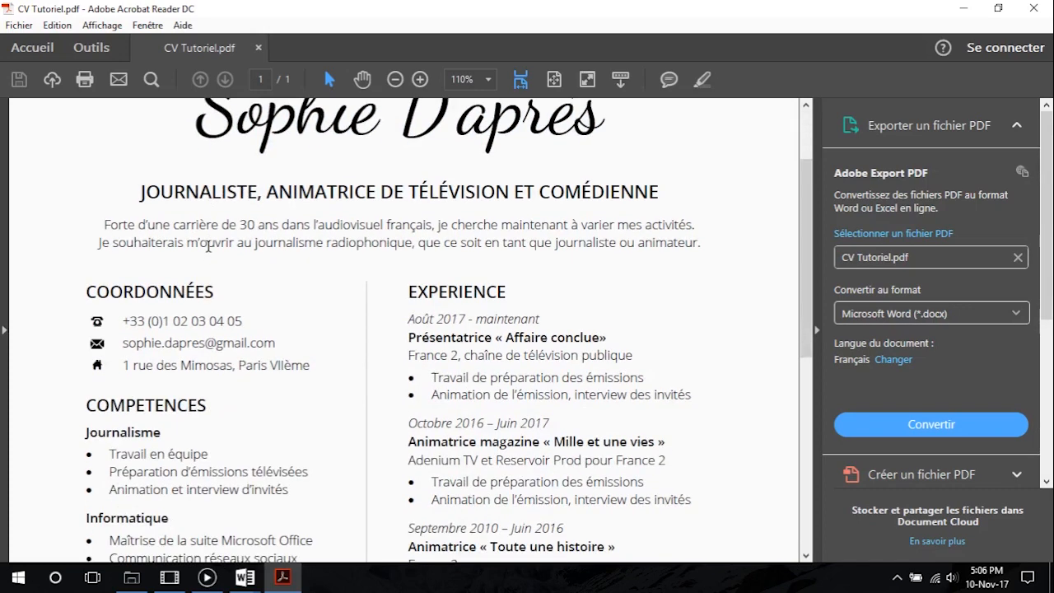
{"action": "scroll", "coordinate": [223, 241], "scroll_direction": "up", "scroll_amount": 5}
{"action": "scroll", "coordinate": [272, 247], "scroll_direction": "down", "scroll_amount": 3}
{"action": "scroll", "coordinate": [171, 191], "scroll_direction": "up", "scroll_amount": 3}
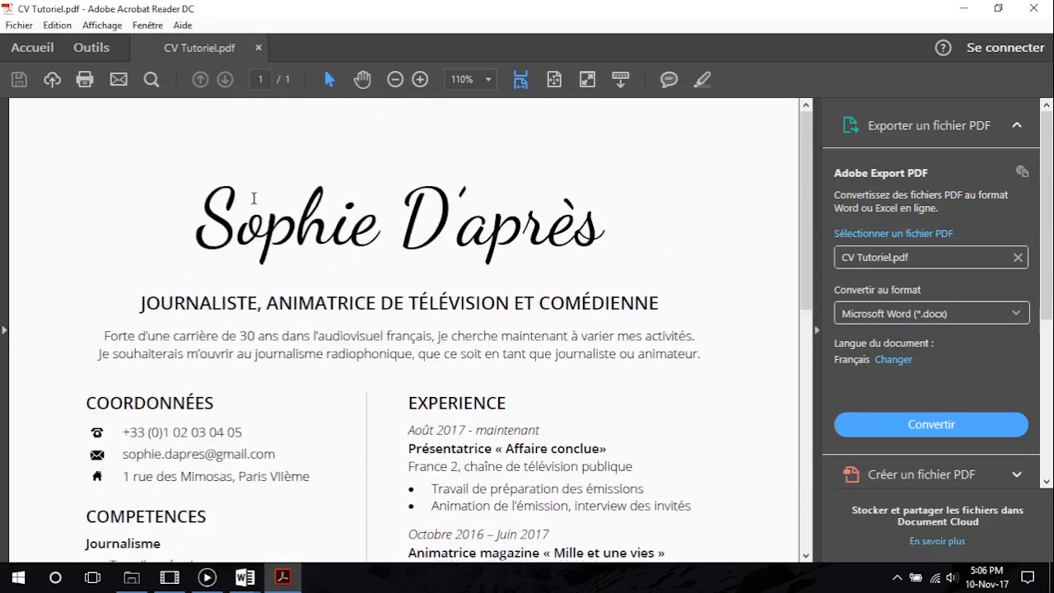
Compare the fonts of the job title, the introduction text and the name in CV Tutoriel.pdf
{"action": "left_click_drag", "start_coordinate": [141, 302], "coordinate": [579, 307]}
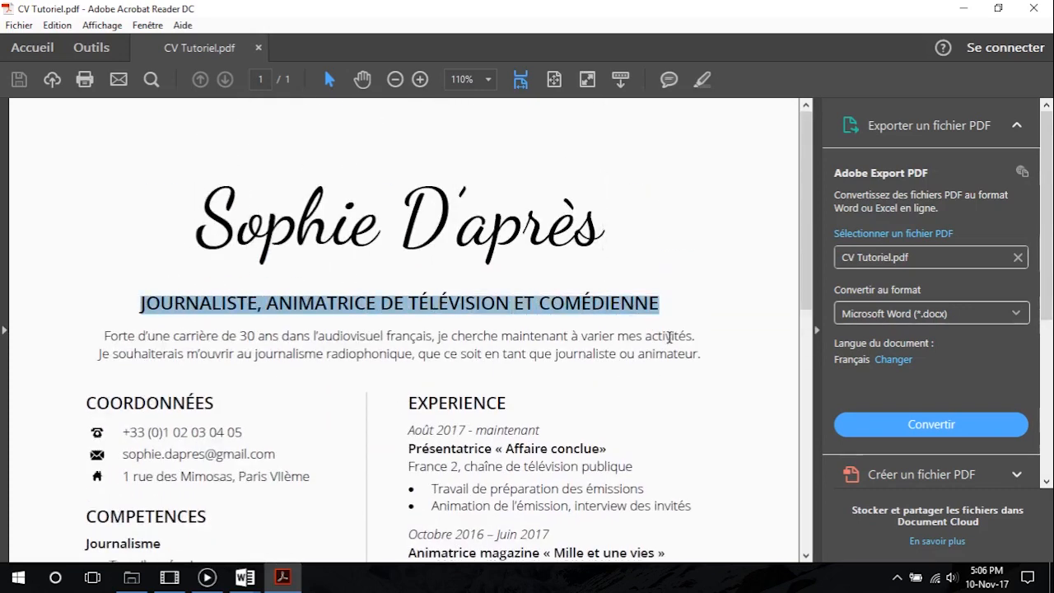
{"action": "left_click", "coordinate": [669, 337]}
{"action": "left_click_drag", "start_coordinate": [704, 356], "coordinate": [292, 330]}
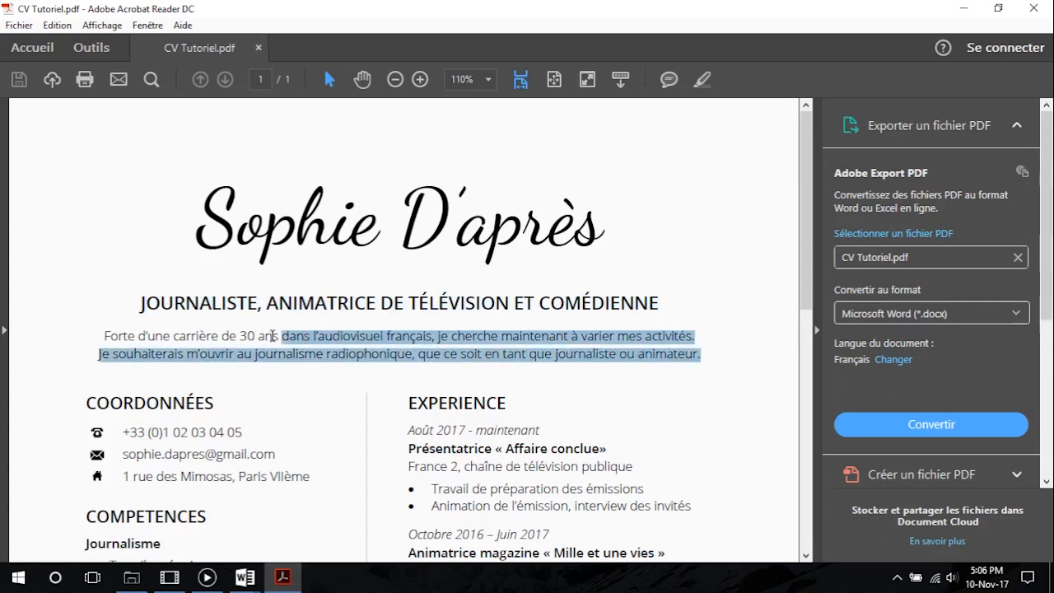
{"action": "left_click", "coordinate": [188, 326]}
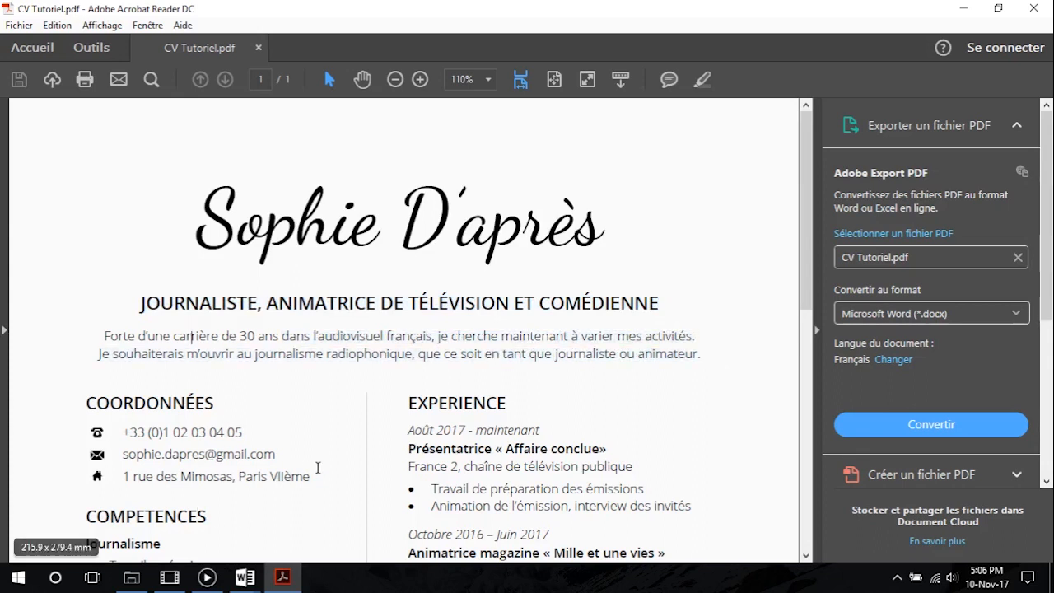
{"action": "left_click_drag", "start_coordinate": [141, 304], "coordinate": [671, 304]}
{"action": "left_click_drag", "start_coordinate": [199, 212], "coordinate": [627, 225]}
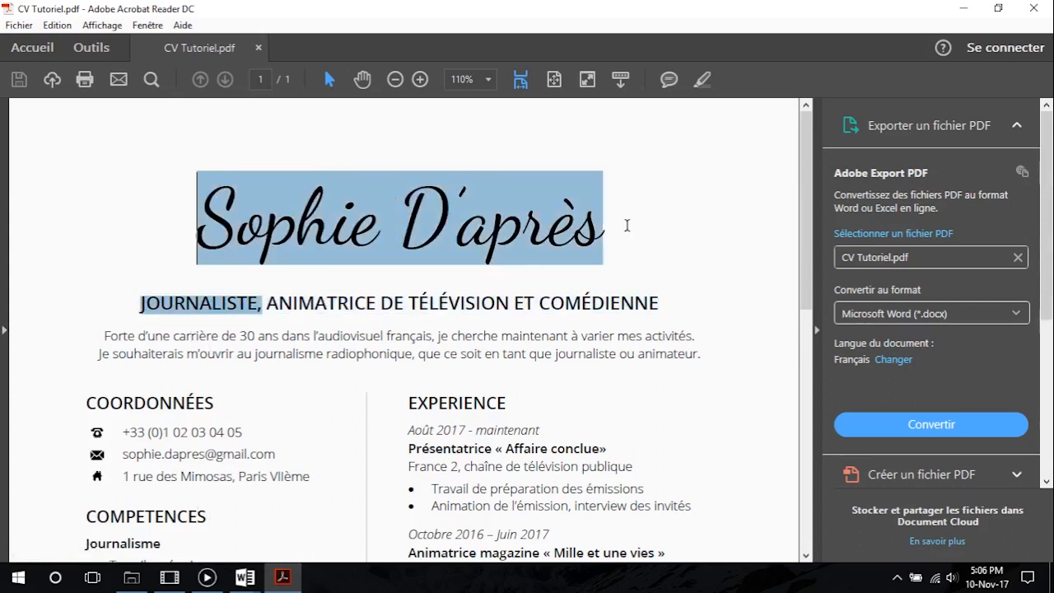
{"action": "left_click", "coordinate": [671, 210]}
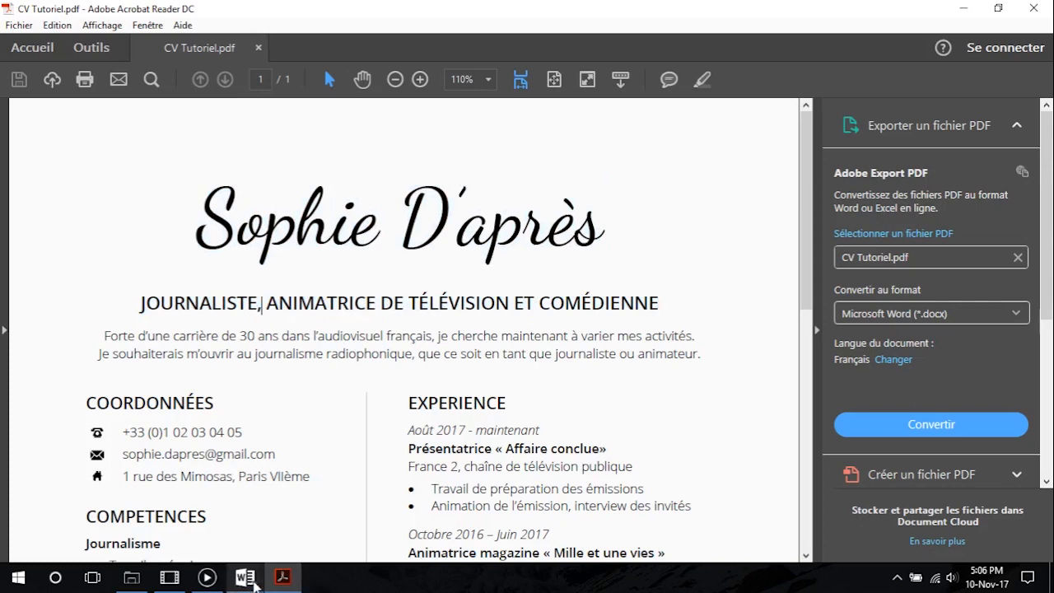
Switch to Chrome and open the Google Fonts directory at fonts.google.com
{"action": "left_click", "coordinate": [18, 577]}
{"action": "left_click", "coordinate": [578, 224]}
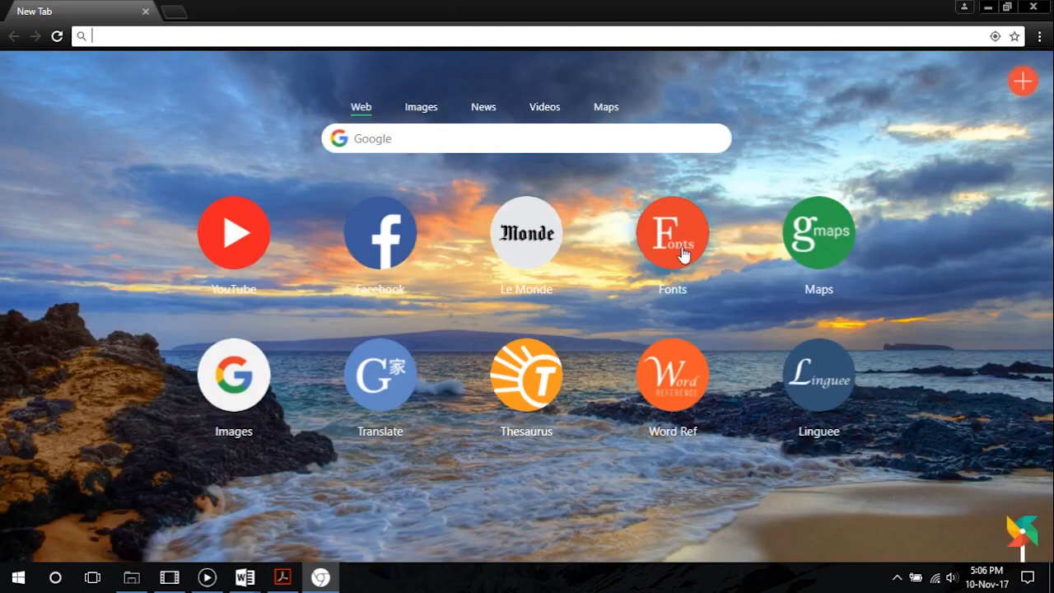
{"action": "left_click", "coordinate": [682, 254]}
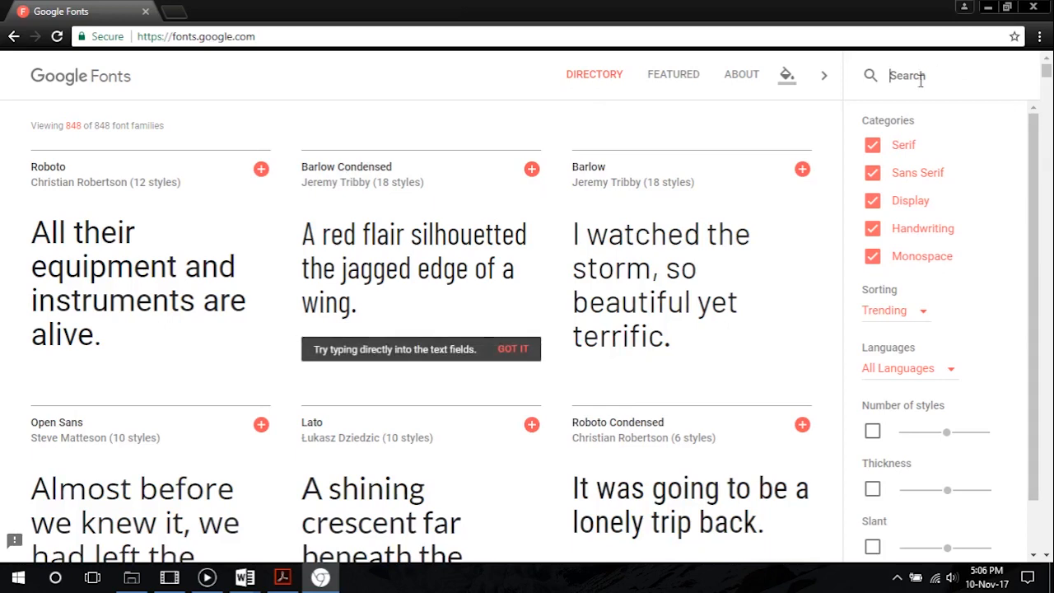
Filter the font families so that only the Handwriting category is included
{"action": "left_click", "coordinate": [873, 200]}
{"action": "left_click", "coordinate": [873, 172]}
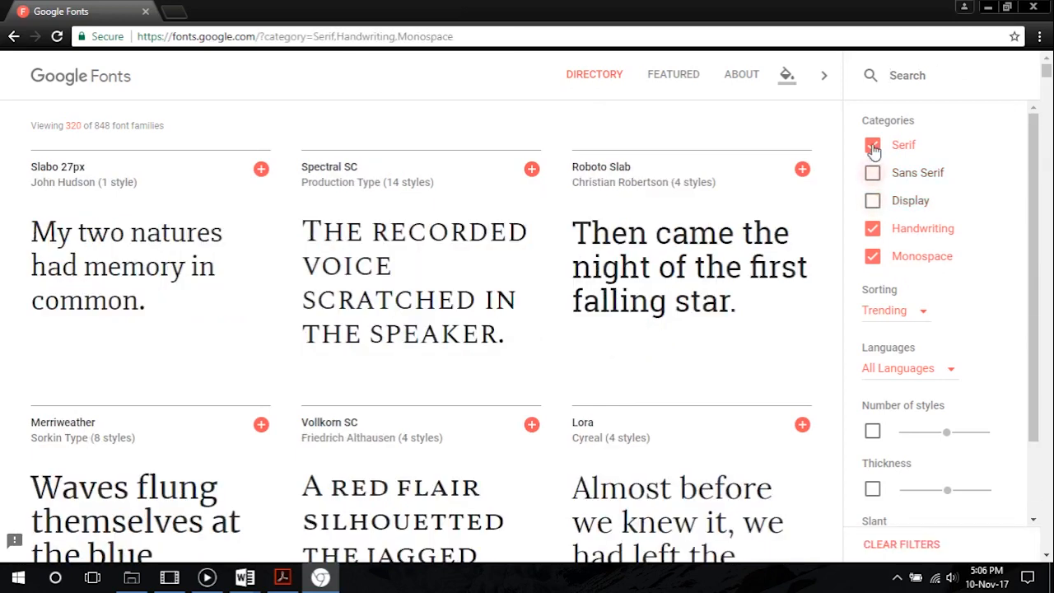
{"action": "left_click", "coordinate": [873, 145]}
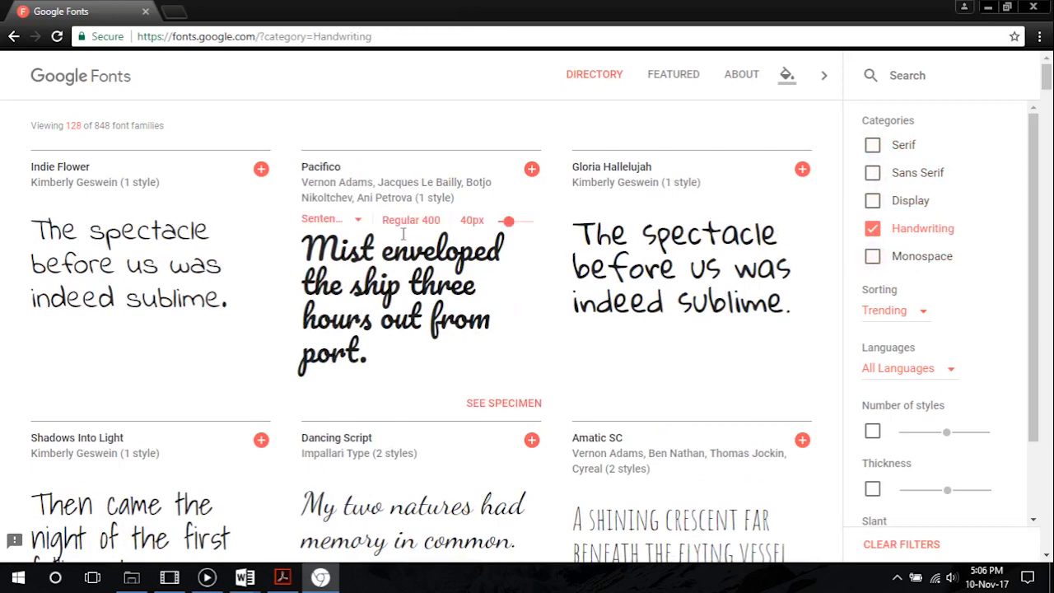
Find the Dancing Script family among the handwriting fonts and add it to the selection
{"action": "scroll", "coordinate": [114, 264], "scroll_direction": "down", "scroll_amount": 2}
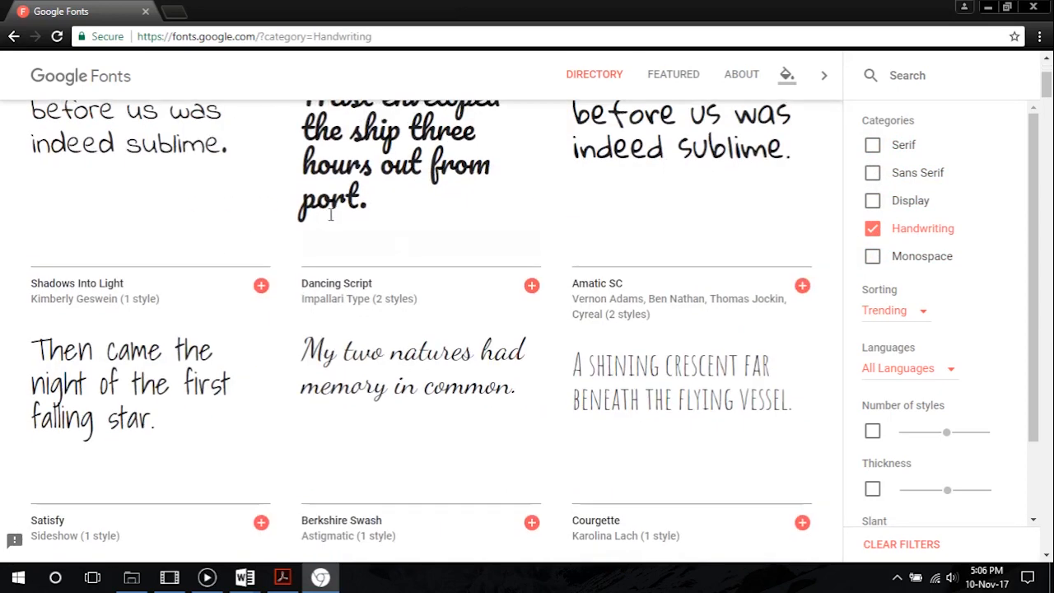
{"action": "scroll", "coordinate": [176, 205], "scroll_direction": "down", "scroll_amount": 1}
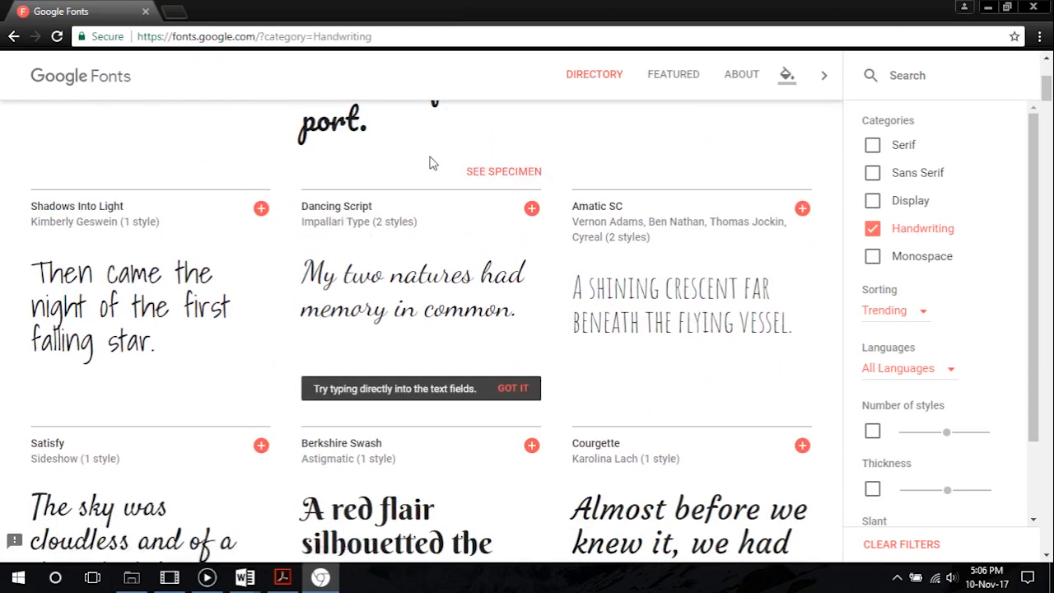
{"action": "left_click", "coordinate": [531, 209]}
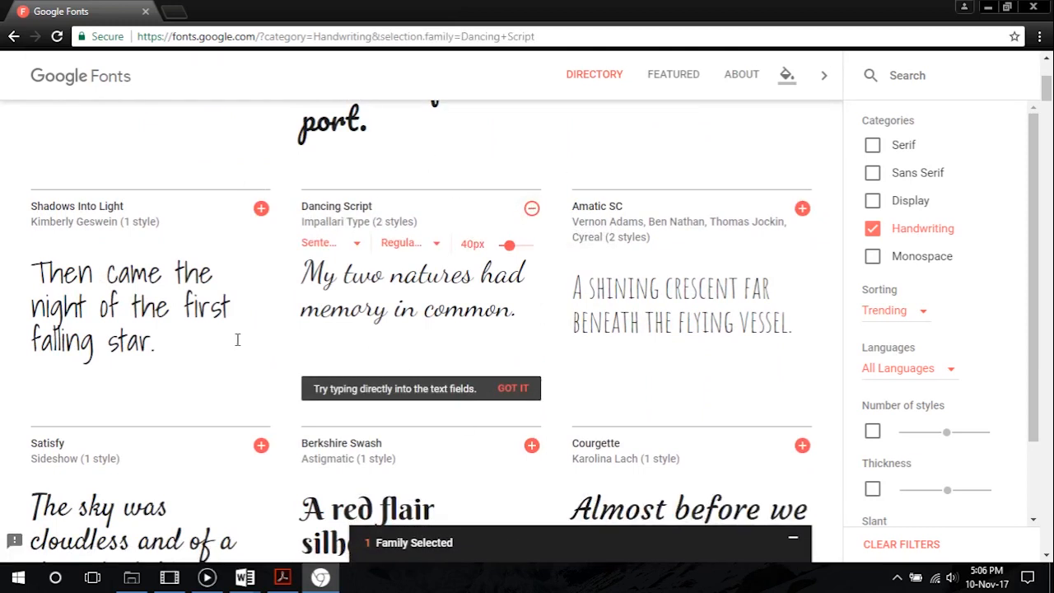
Browse further handwriting fonts and add the Great Vibes family to the selection
{"action": "scroll", "coordinate": [273, 352], "scroll_direction": "down", "scroll_amount": 2}
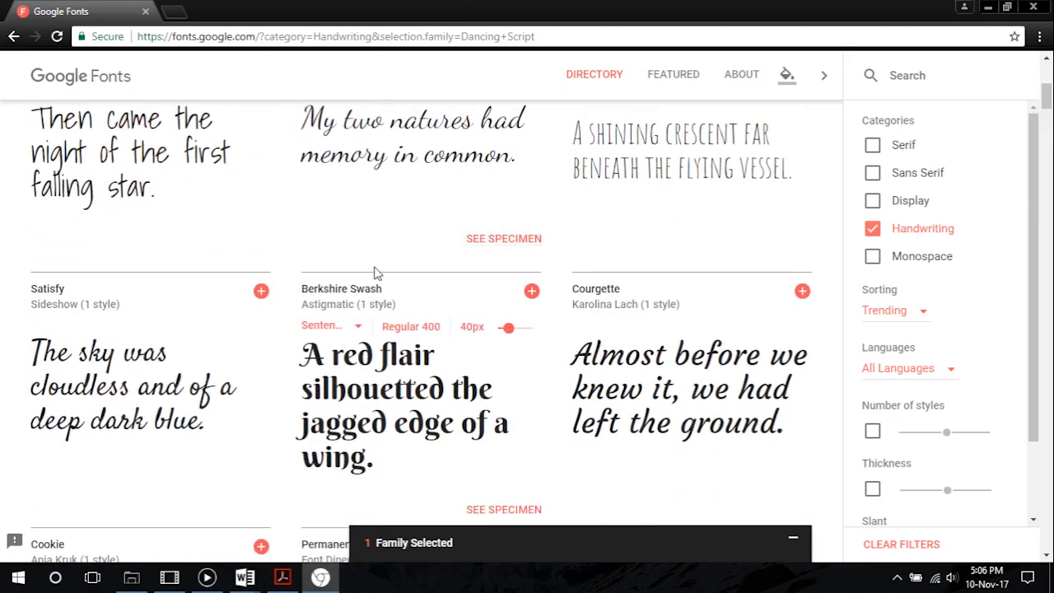
{"action": "scroll", "coordinate": [349, 301], "scroll_direction": "down", "scroll_amount": 4}
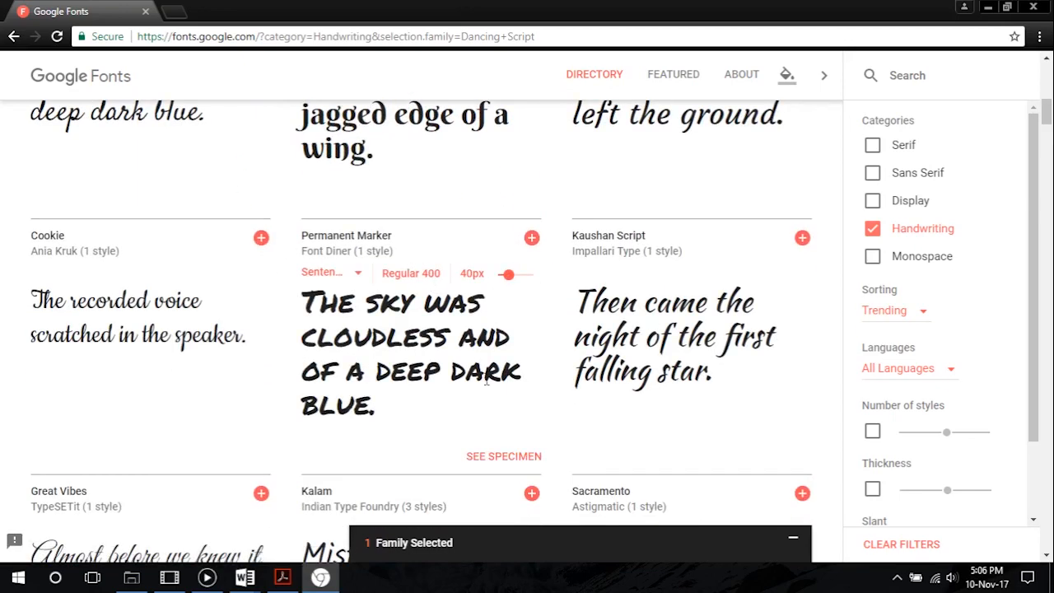
{"action": "scroll", "coordinate": [415, 403], "scroll_direction": "down", "scroll_amount": 3}
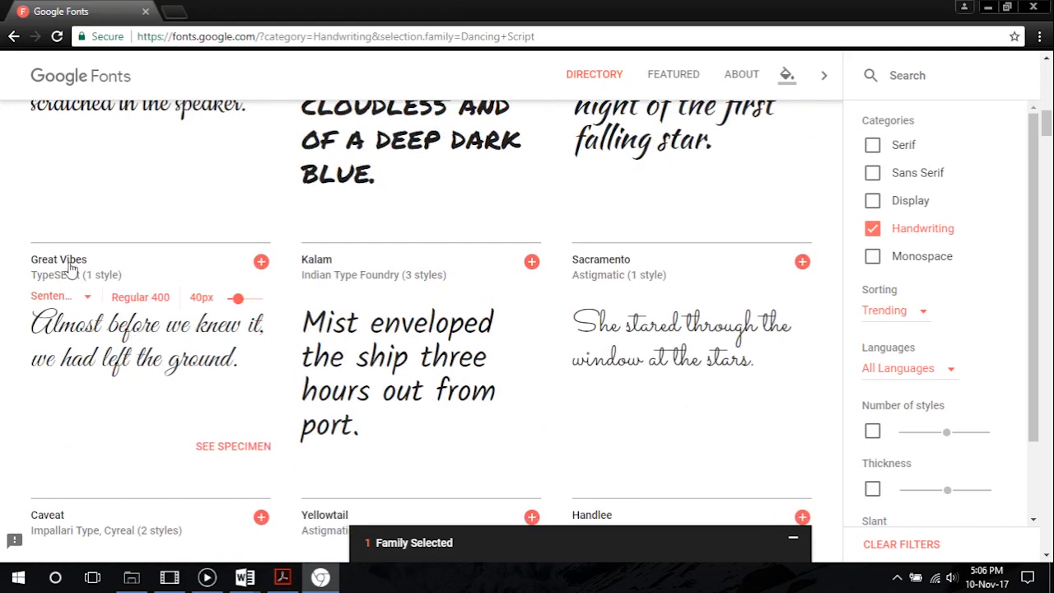
{"action": "left_click", "coordinate": [261, 261]}
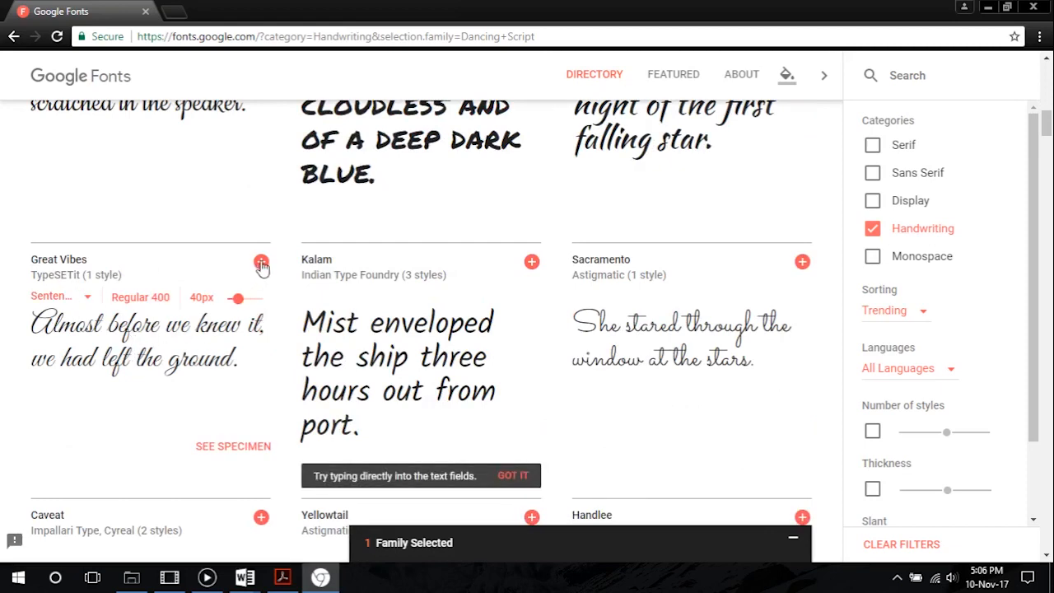
{"action": "scroll", "coordinate": [421, 404], "scroll_direction": "up", "scroll_amount": 10}
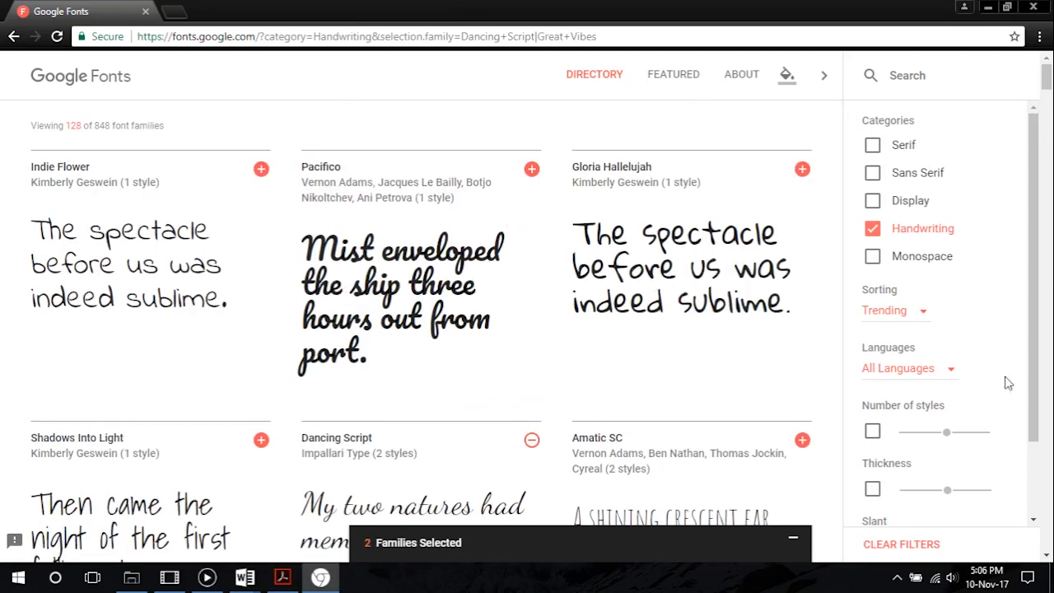
Filter the font families to the Sans Serif category only and add Open Sans and Lato to the selection
{"action": "left_click", "coordinate": [872, 174]}
{"action": "left_click", "coordinate": [873, 232]}
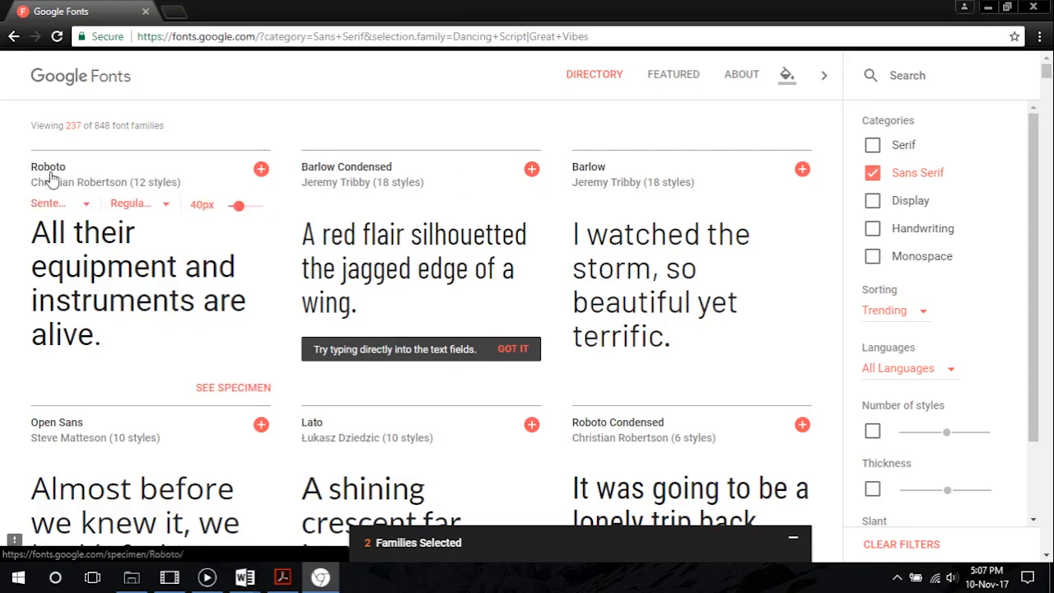
{"action": "scroll", "coordinate": [358, 275], "scroll_direction": "down", "scroll_amount": 3}
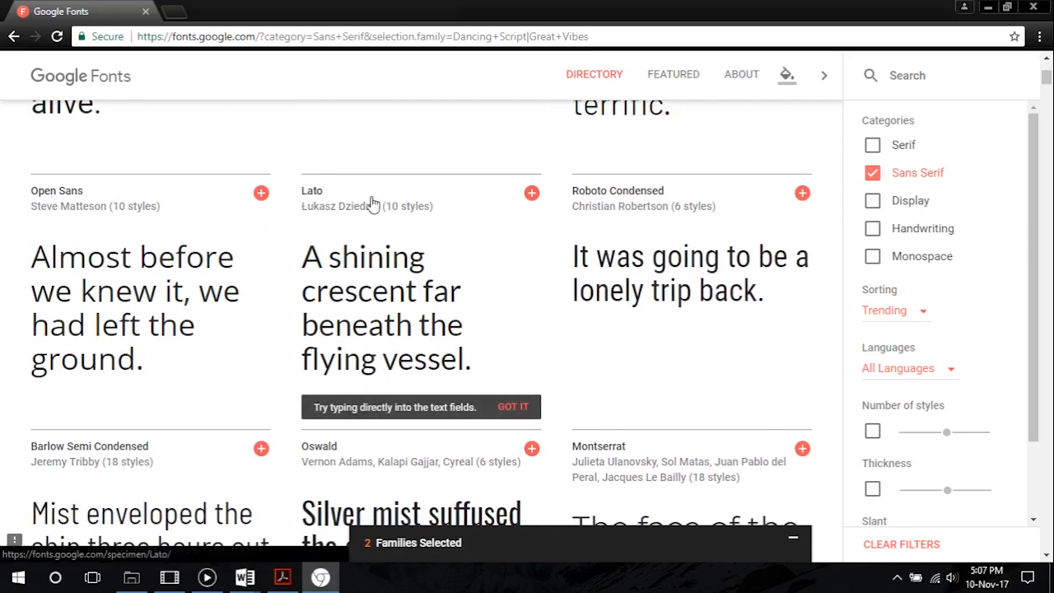
{"action": "left_click", "coordinate": [261, 194]}
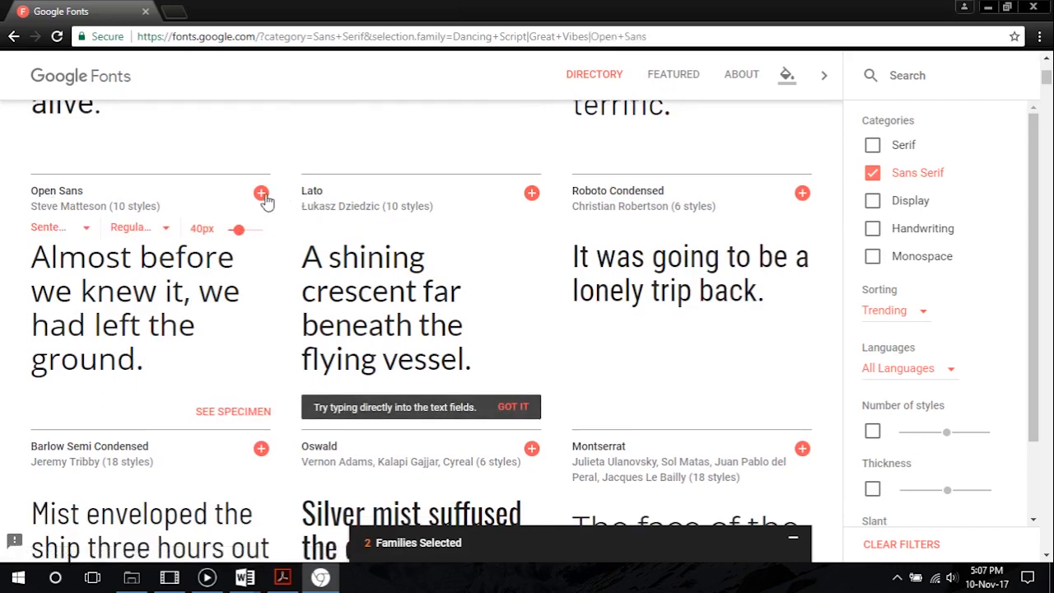
{"action": "left_click", "coordinate": [532, 194]}
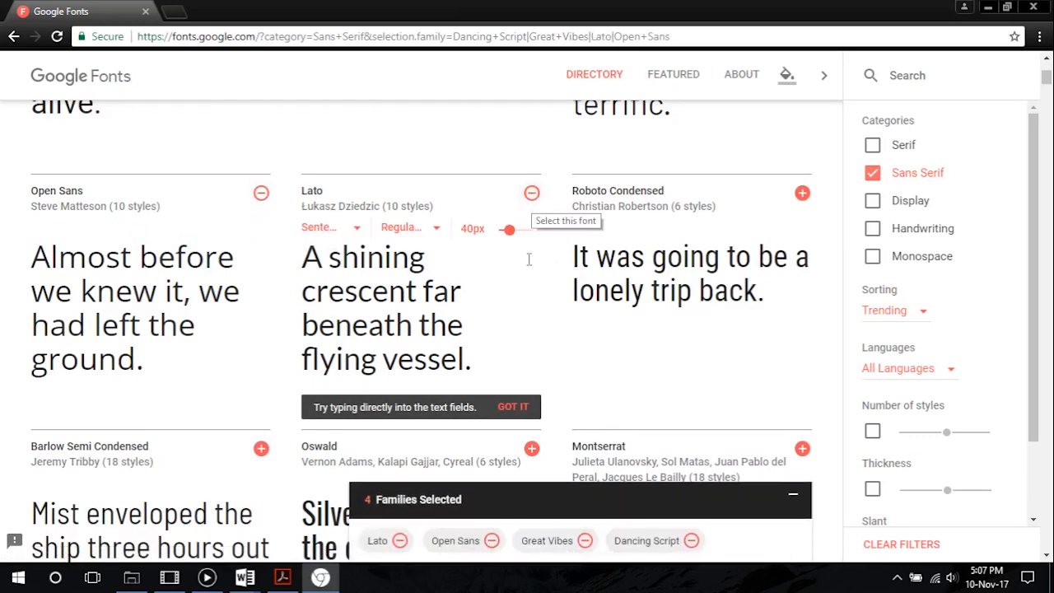
Download all the selected font families and open the resulting fonts (1).zip archive
{"action": "left_click", "coordinate": [700, 541]}
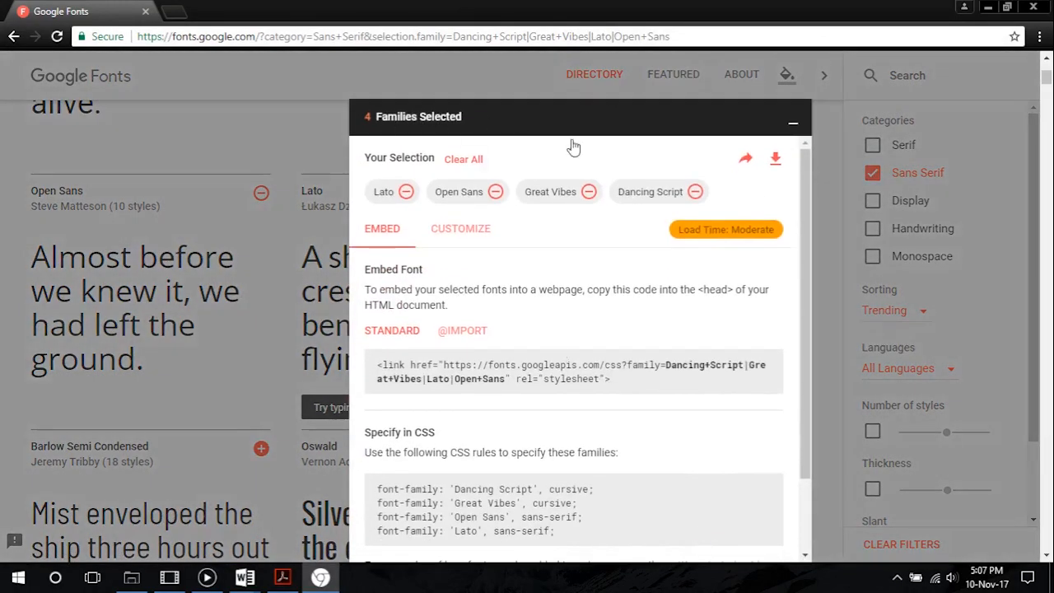
{"action": "left_click", "coordinate": [775, 162]}
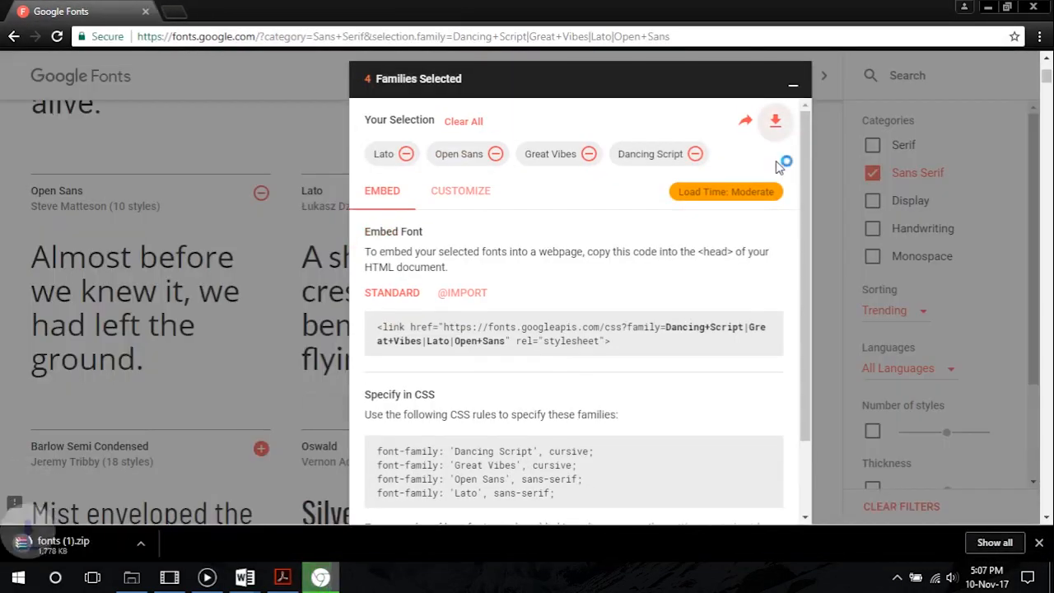
{"action": "left_click", "coordinate": [107, 548]}
Open DancingScript-Bold.ttf from the archive's Dancing_Script folder for installation, and close the font and archive windows
{"action": "double_click", "coordinate": [244, 279]}
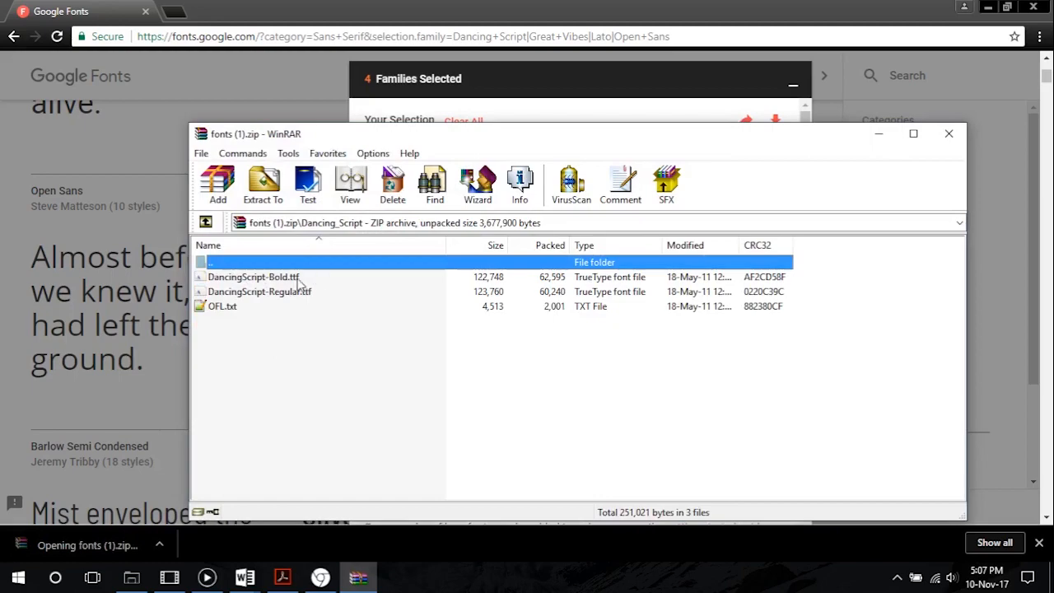
{"action": "double_click", "coordinate": [288, 277]}
{"action": "left_click", "coordinate": [195, 121]}
{"action": "left_click", "coordinate": [845, 93]}
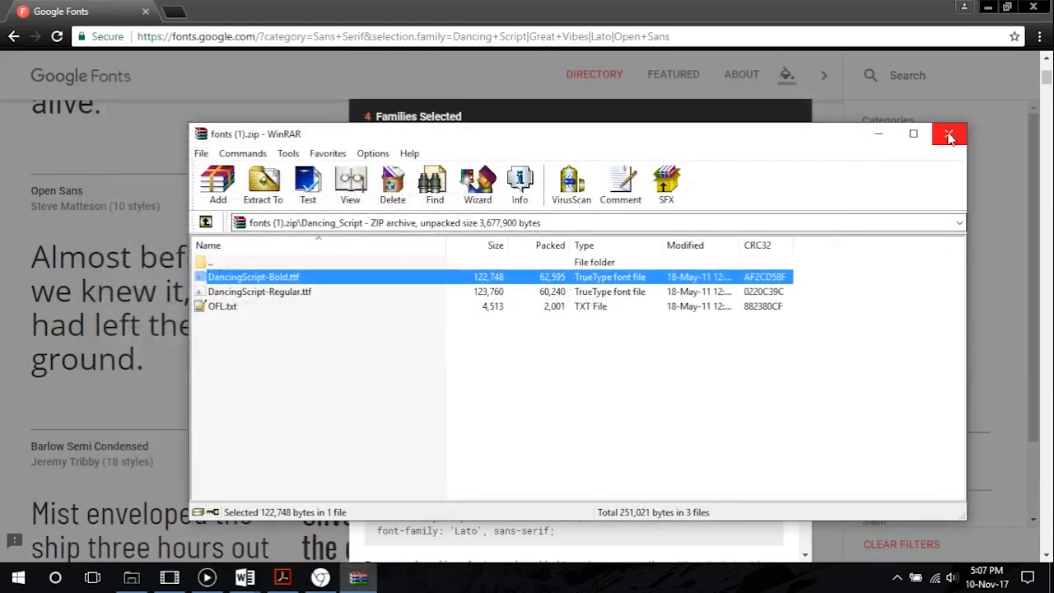
{"action": "left_click", "coordinate": [949, 136]}
Switch to Document2 in Word and set the full name in the first row of the header table to the Dancing Script font
{"action": "left_click", "coordinate": [988, 7]}
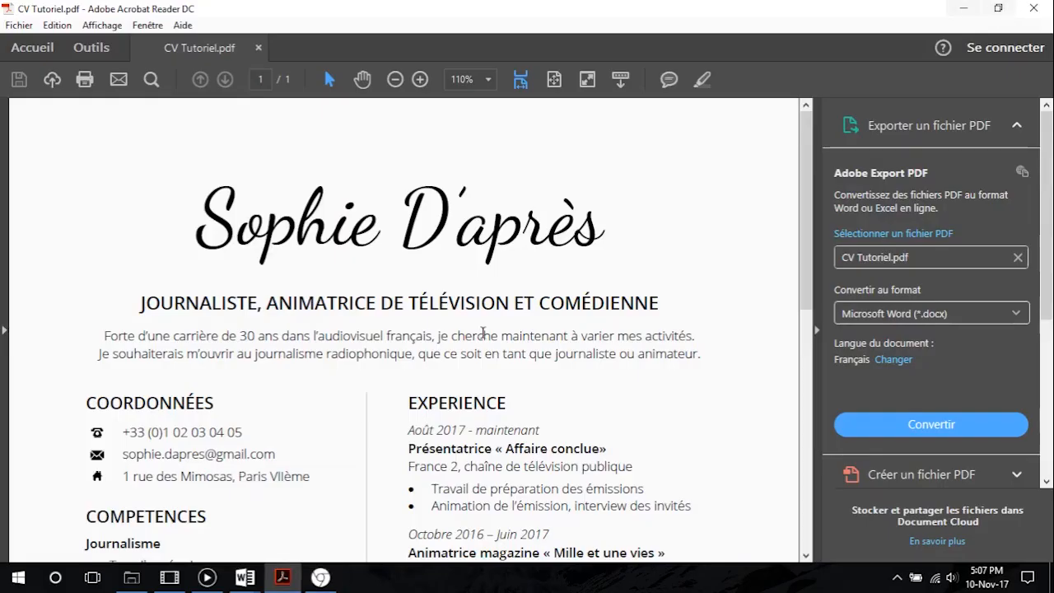
{"action": "mouse_move", "coordinate": [244, 578]}
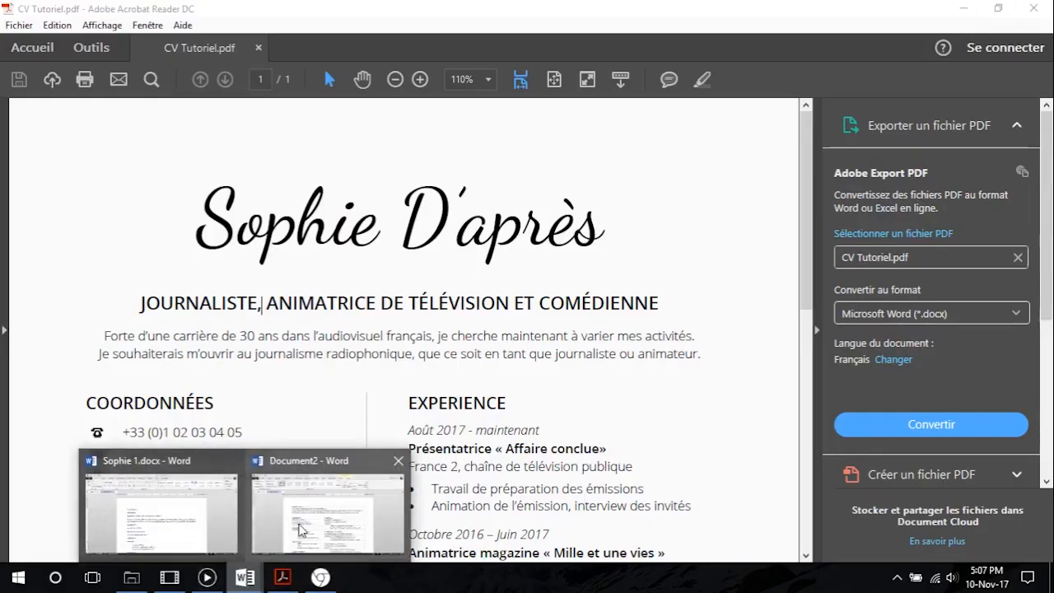
{"action": "left_click", "coordinate": [302, 530]}
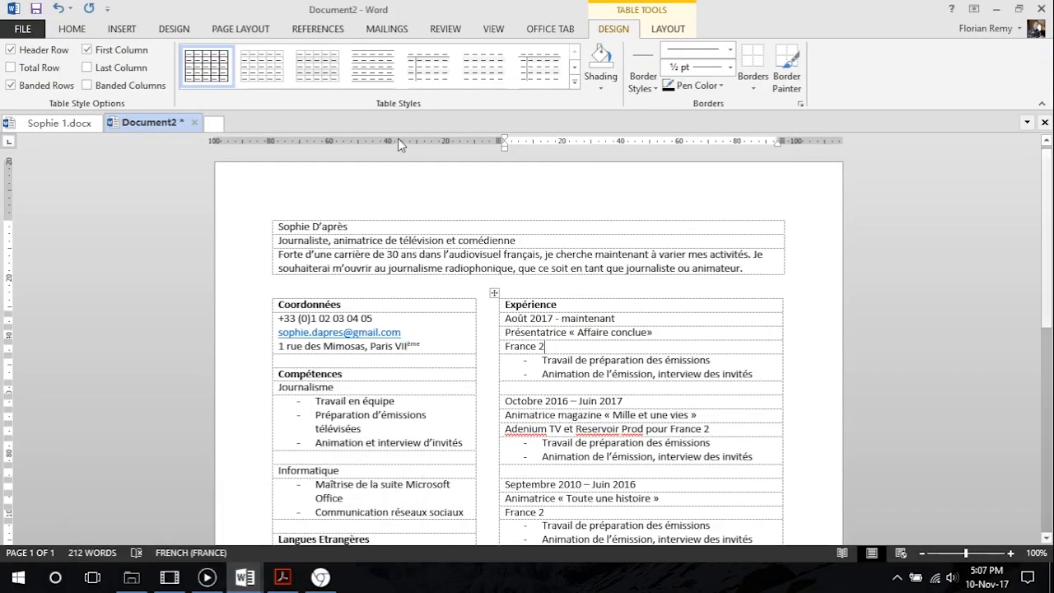
{"action": "left_click", "coordinate": [71, 29]}
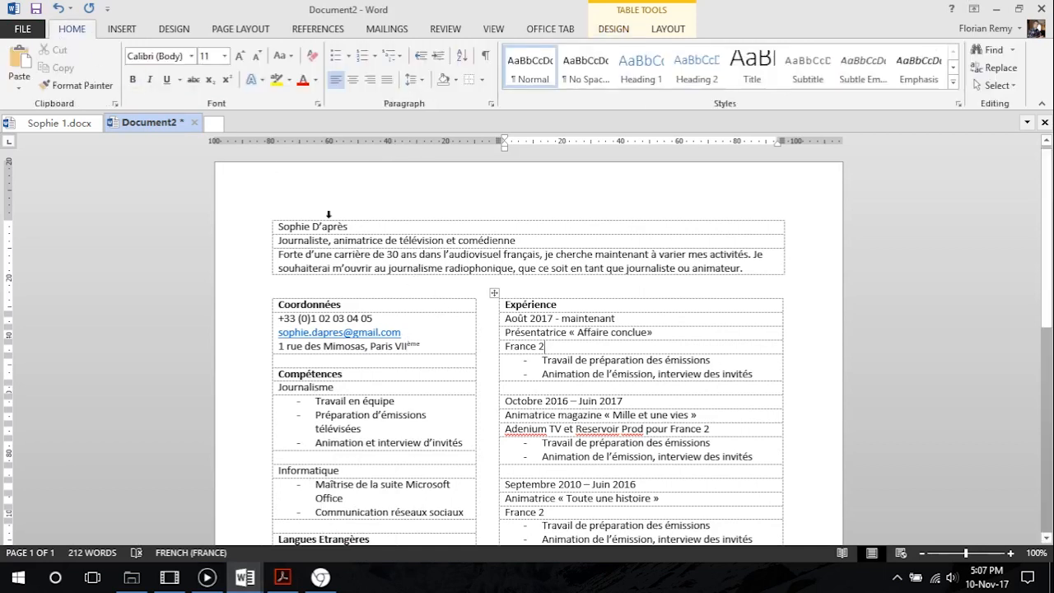
{"action": "left_click_drag", "start_coordinate": [368, 225], "coordinate": [278, 226]}
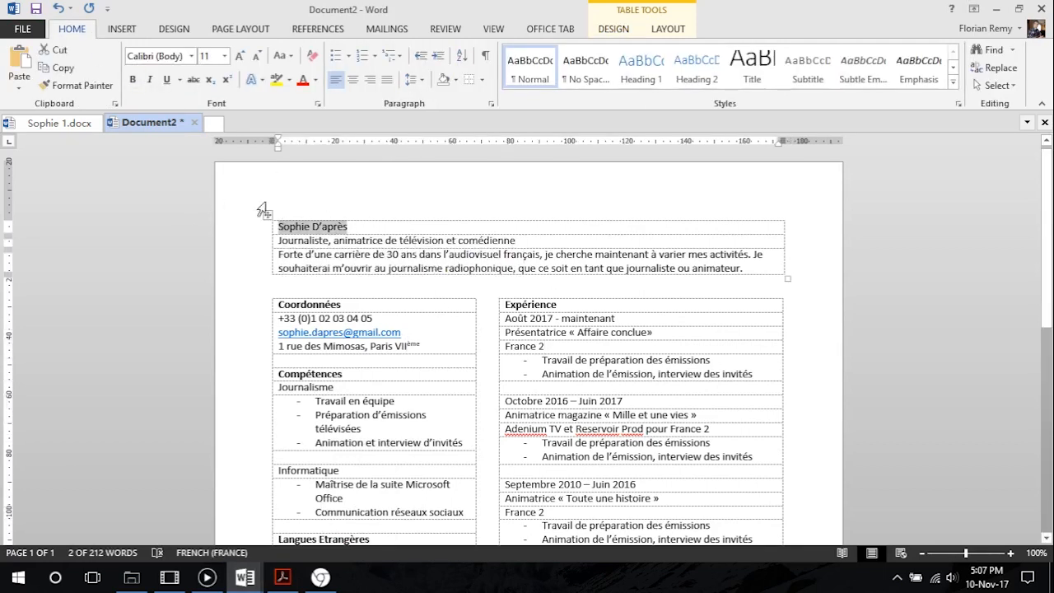
{"action": "left_click", "coordinate": [192, 56]}
{"action": "scroll", "coordinate": [213, 271], "scroll_direction": "down", "scroll_amount": 2}
{"action": "scroll", "coordinate": [213, 272], "scroll_direction": "down", "scroll_amount": 20}
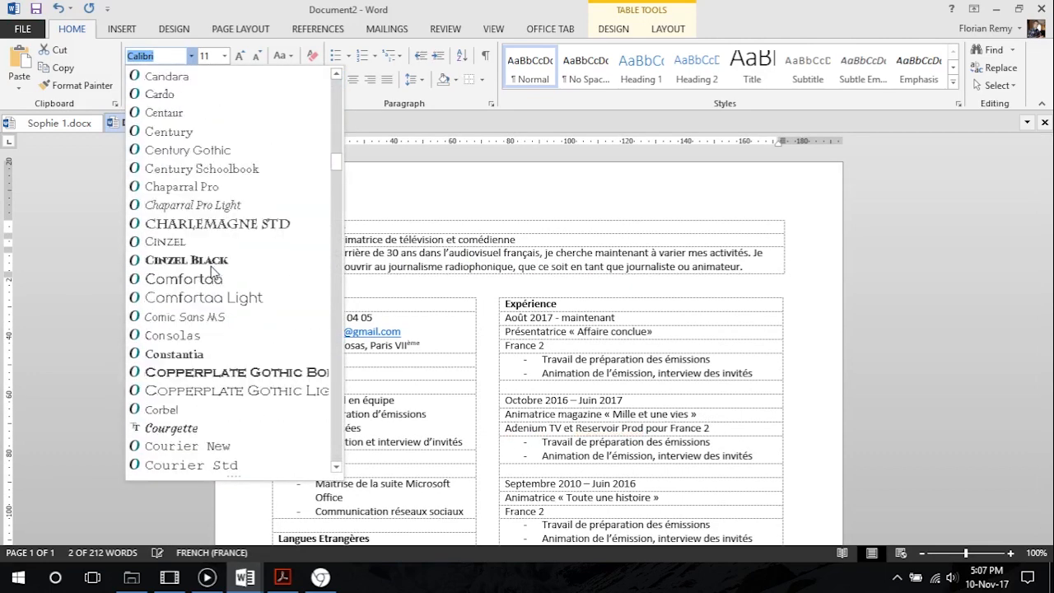
{"action": "scroll", "coordinate": [213, 271], "scroll_direction": "down", "scroll_amount": 5}
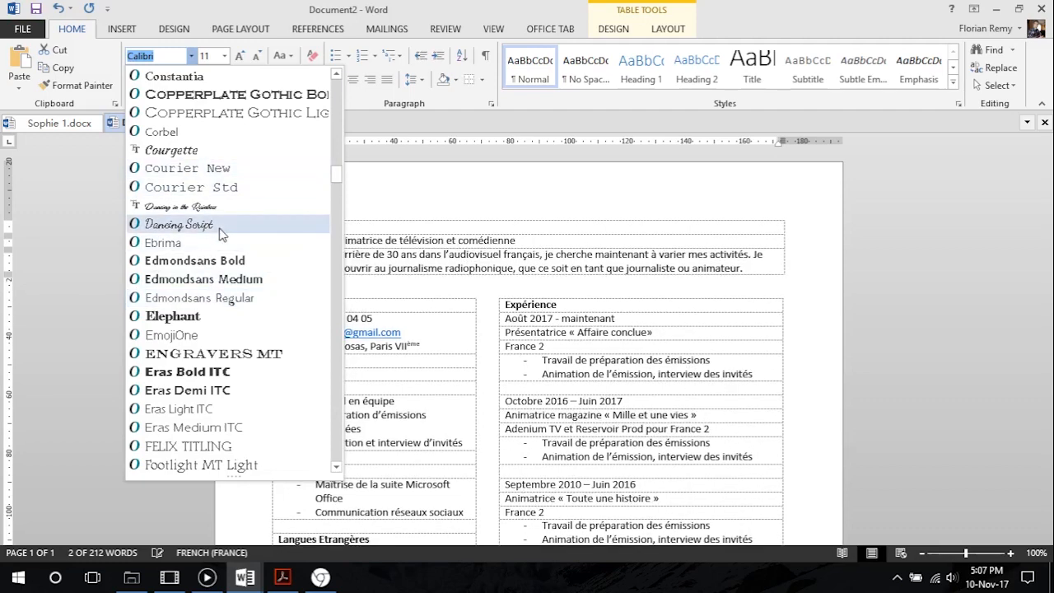
{"action": "left_click", "coordinate": [217, 225]}
Enlarge the name in the header table to font size 60
{"action": "left_click", "coordinate": [240, 55]}
{"action": "left_click", "coordinate": [240, 55]}
{"action": "left_click", "coordinate": [240, 55]}
{"action": "left_click", "coordinate": [239, 55]}
{"action": "left_click", "coordinate": [240, 55]}
{"action": "left_click", "coordinate": [239, 55]}
{"action": "left_click", "coordinate": [240, 55]}
{"action": "left_click", "coordinate": [240, 55]}
{"action": "left_click", "coordinate": [240, 55]}
{"action": "left_click", "coordinate": [239, 55]}
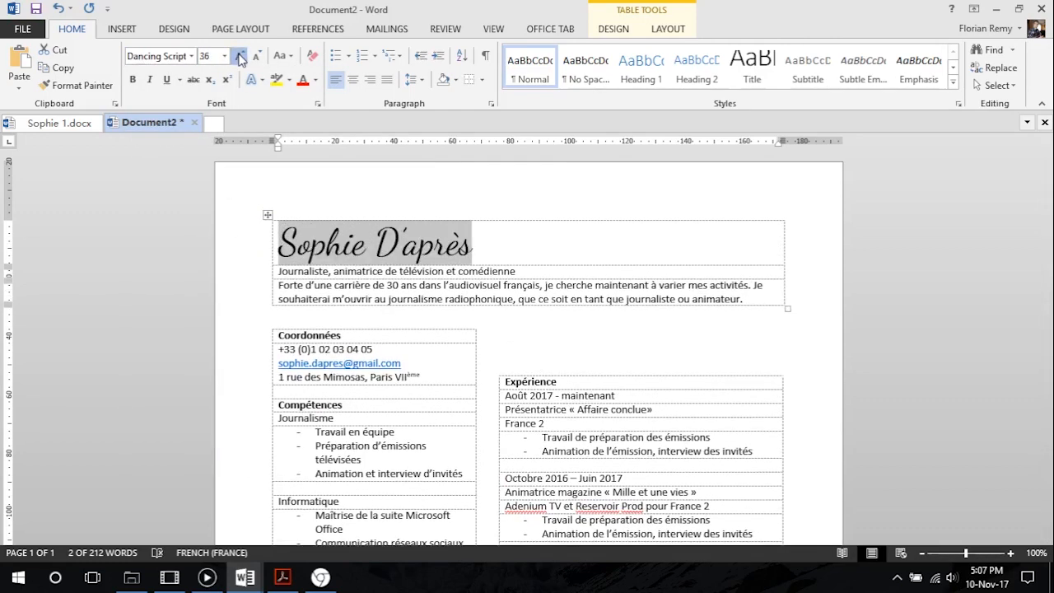
{"action": "left_click", "coordinate": [240, 55]}
{"action": "left_click", "coordinate": [240, 55]}
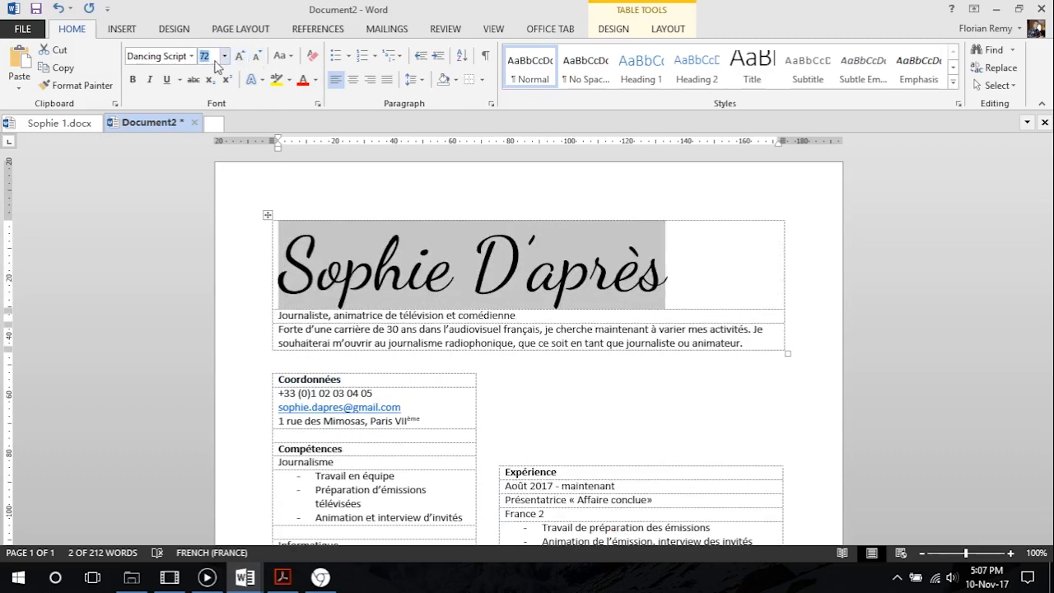
{"action": "left_click", "coordinate": [257, 57]}
{"action": "left_click", "coordinate": [218, 57]}
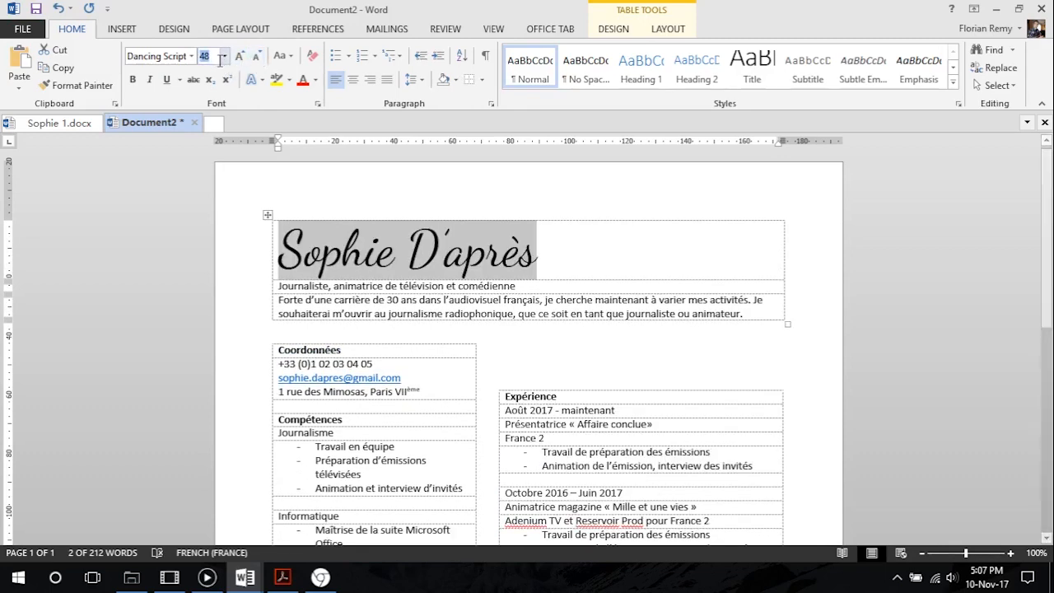
{"action": "key", "text": "Return"}
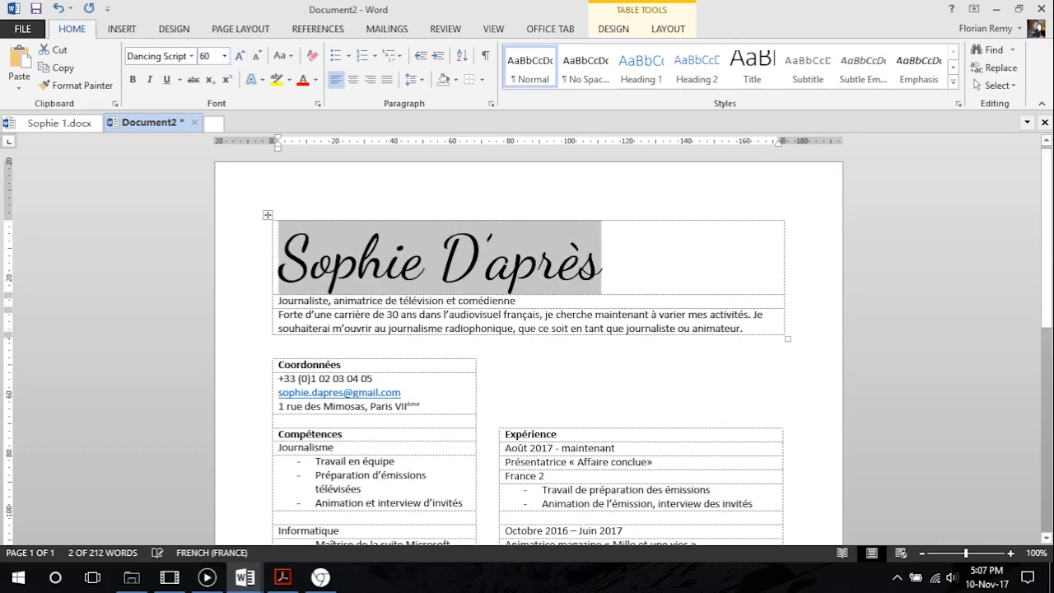
Center the name horizontally in its row and set the cell's alignment to top center
{"action": "left_click", "coordinate": [357, 301]}
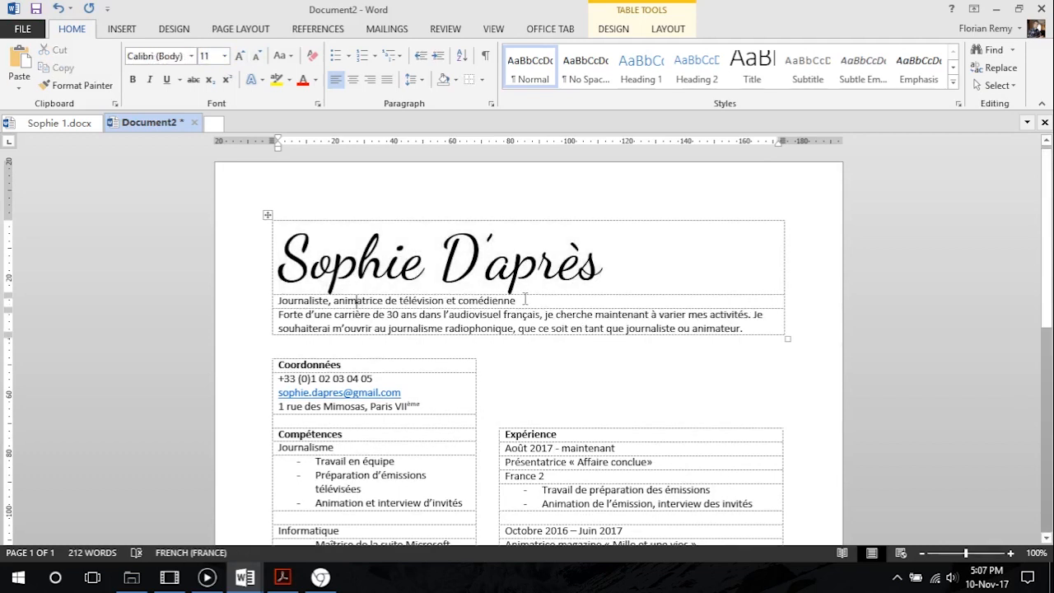
{"action": "left_click", "coordinate": [442, 261]}
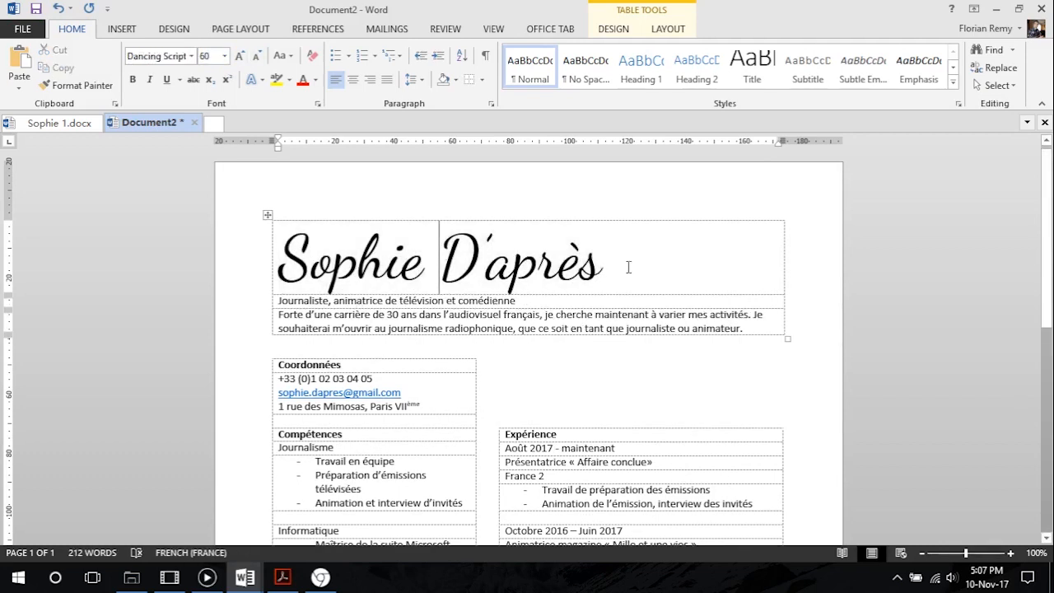
{"action": "left_click", "coordinate": [353, 80]}
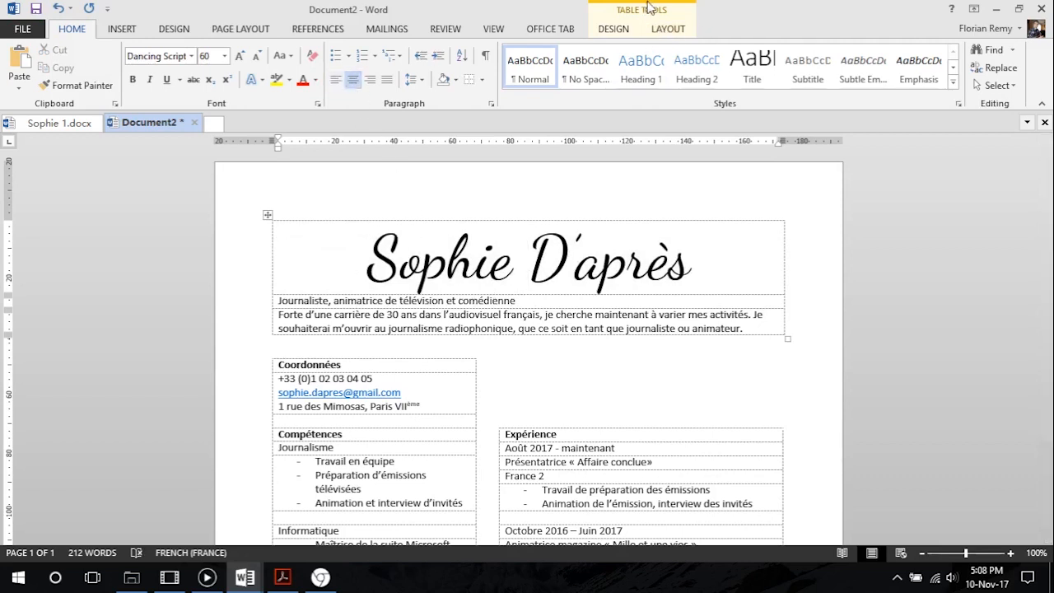
{"action": "left_click", "coordinate": [668, 29]}
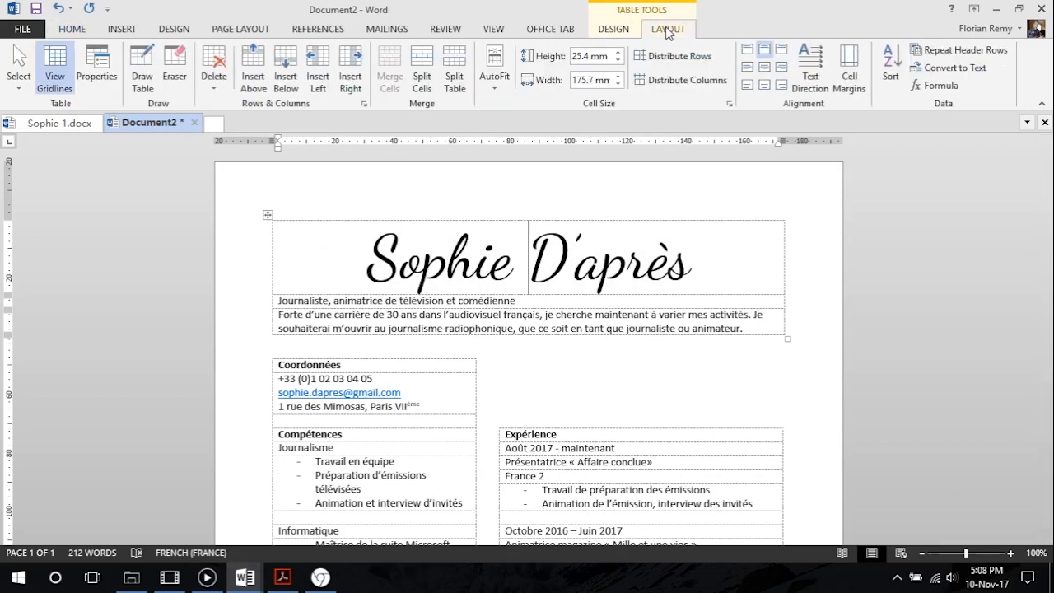
{"action": "left_click", "coordinate": [763, 50]}
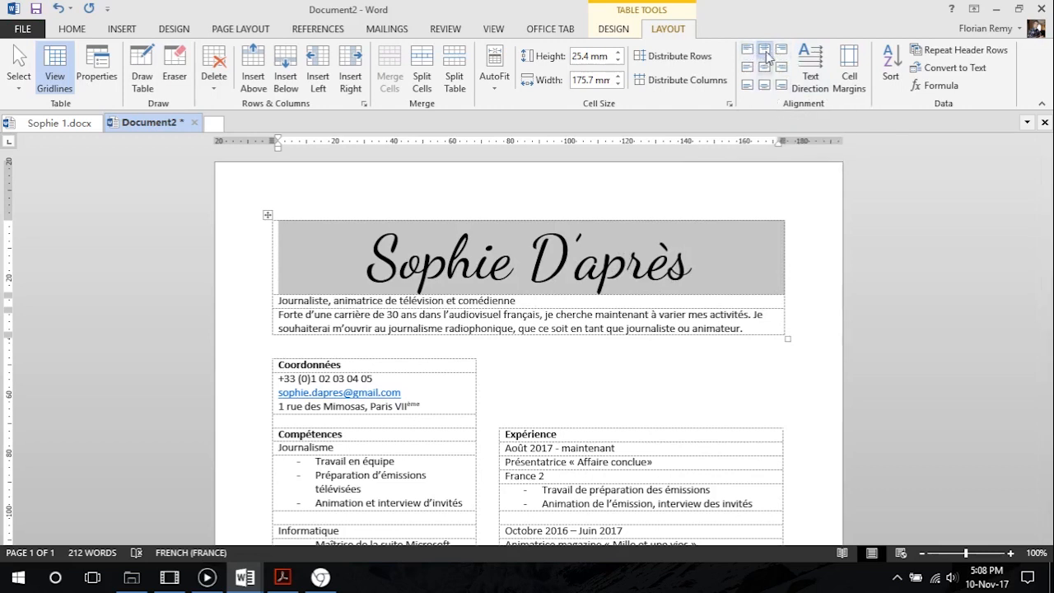
Make the name row slightly taller and align the job title row beneath it top center
{"action": "left_click", "coordinate": [460, 300]}
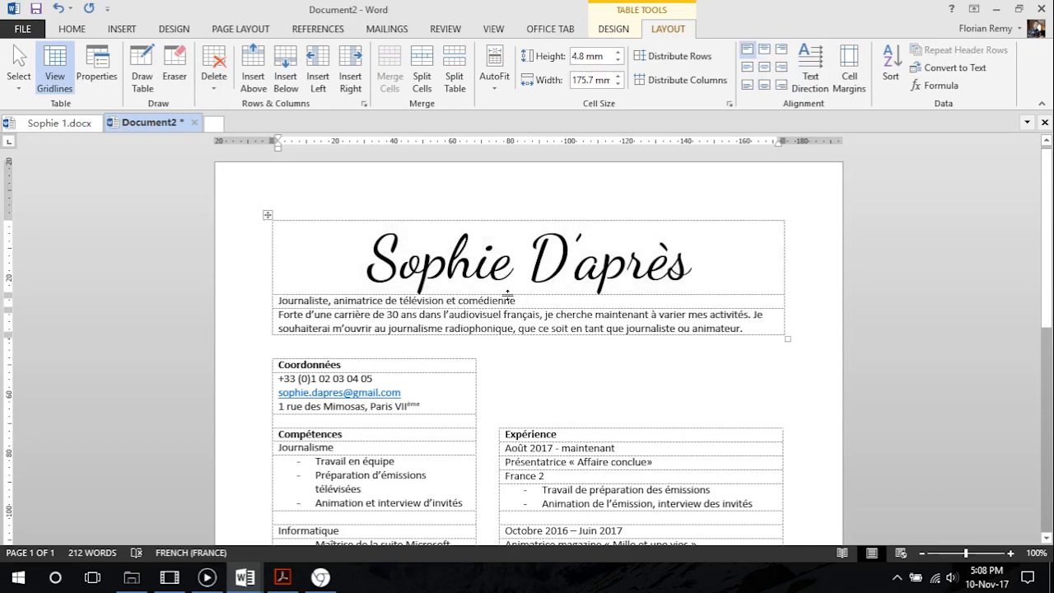
{"action": "left_click_drag", "start_coordinate": [507, 294], "coordinate": [501, 314]}
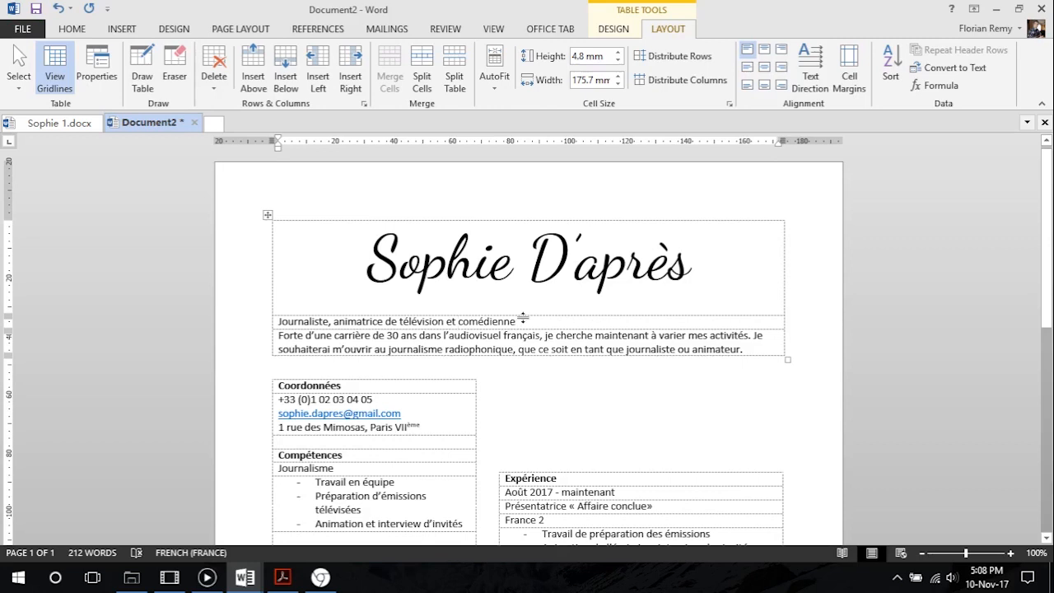
{"action": "left_click_drag", "start_coordinate": [522, 322], "coordinate": [277, 322]}
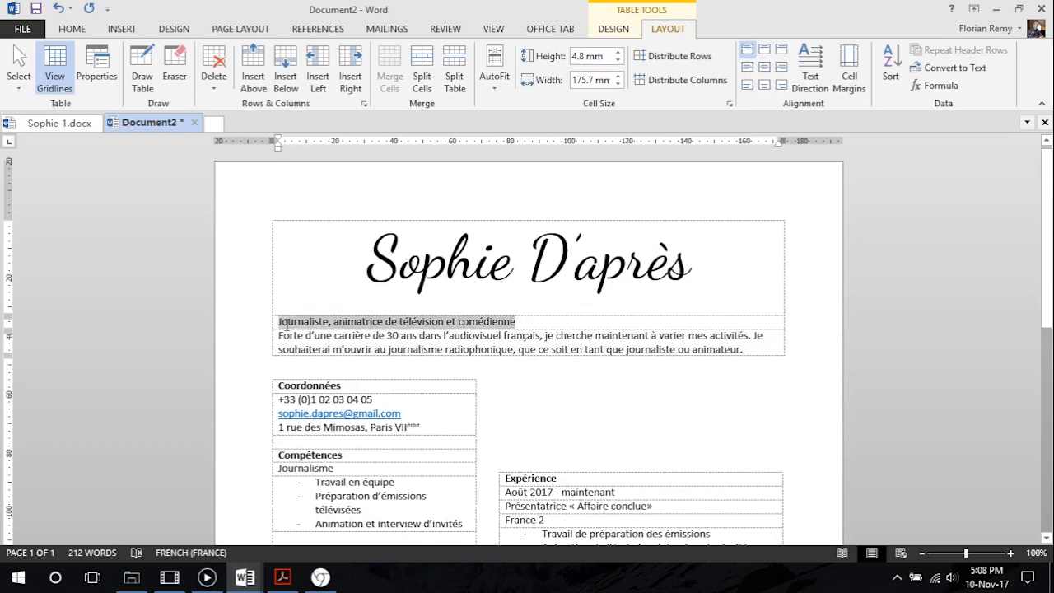
{"action": "left_click", "coordinate": [764, 51]}
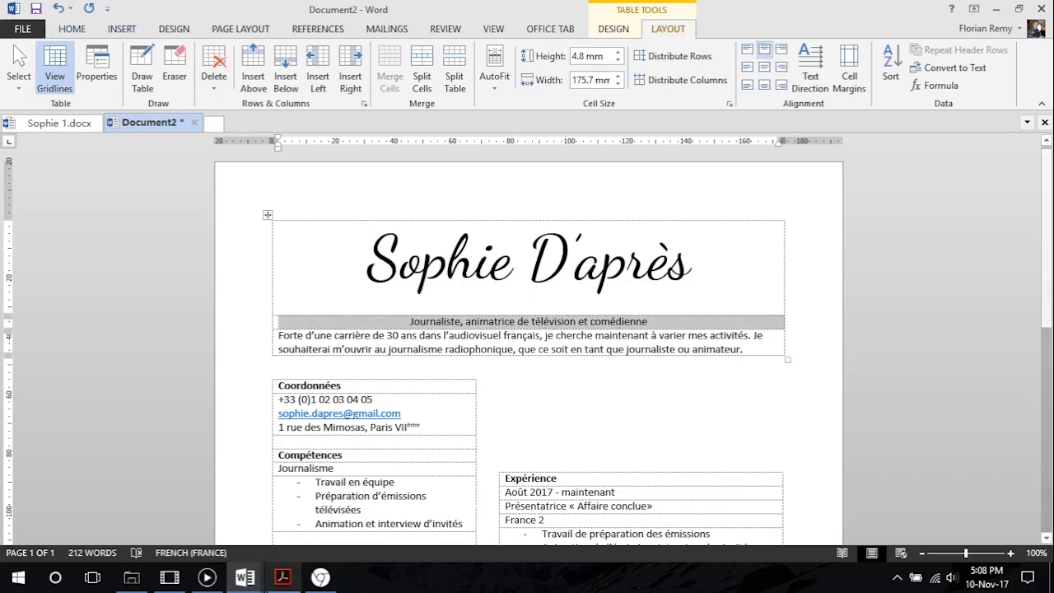
Check the job title and introduction formatting in CV Tutoriel.pdf in Acrobat Reader, and return to the Word document
{"action": "left_click", "coordinate": [292, 575]}
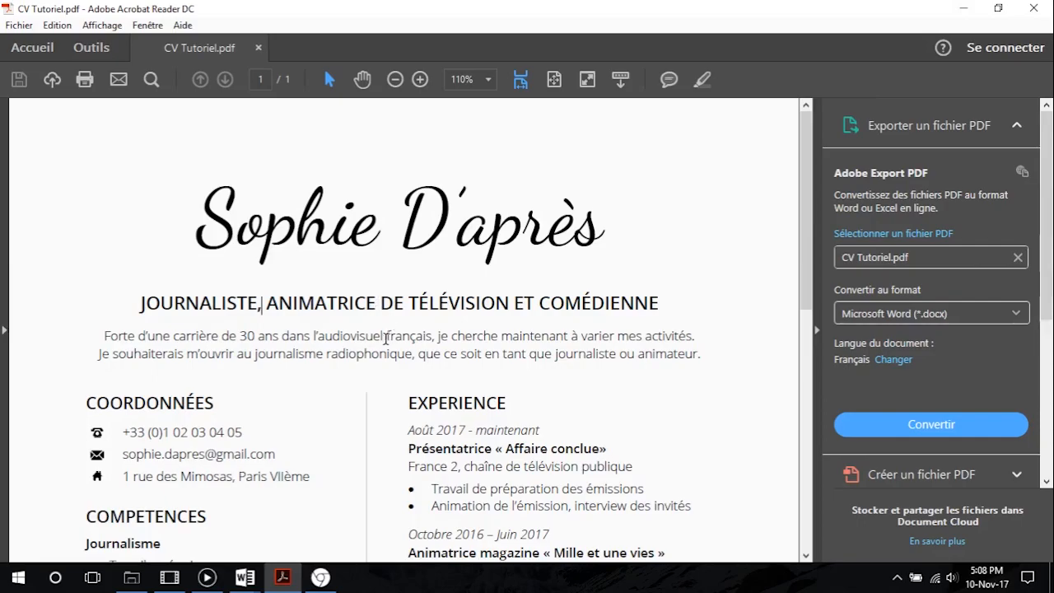
{"action": "left_click", "coordinate": [964, 9]}
{"action": "left_click", "coordinate": [481, 345]}
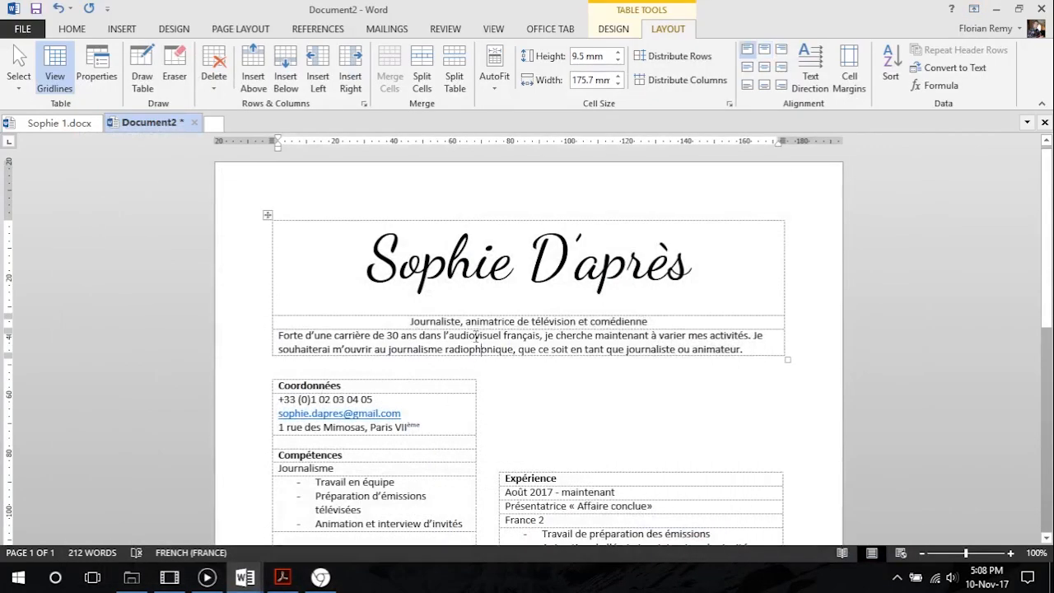
Delete the custom theme font set named Open Sans from the document's theme fonts
{"action": "left_click", "coordinate": [469, 322]}
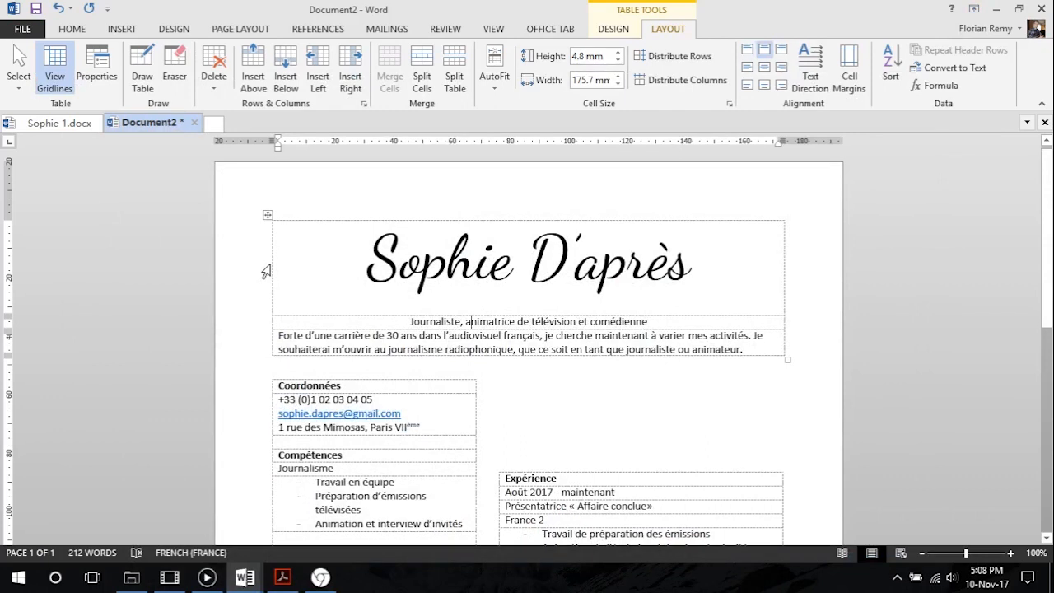
{"action": "left_click", "coordinate": [173, 30]}
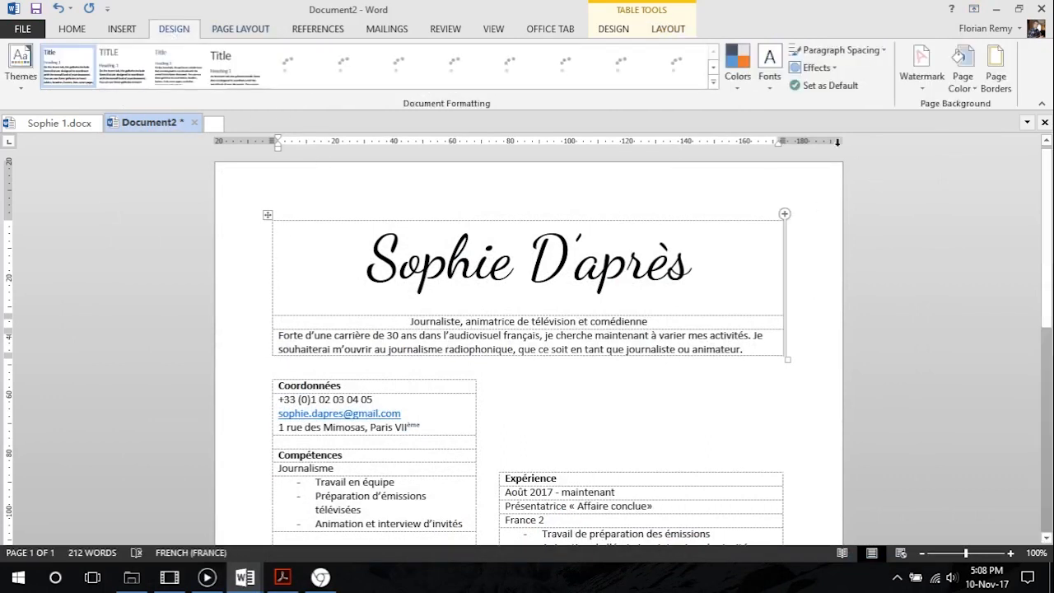
{"action": "left_click", "coordinate": [770, 82]}
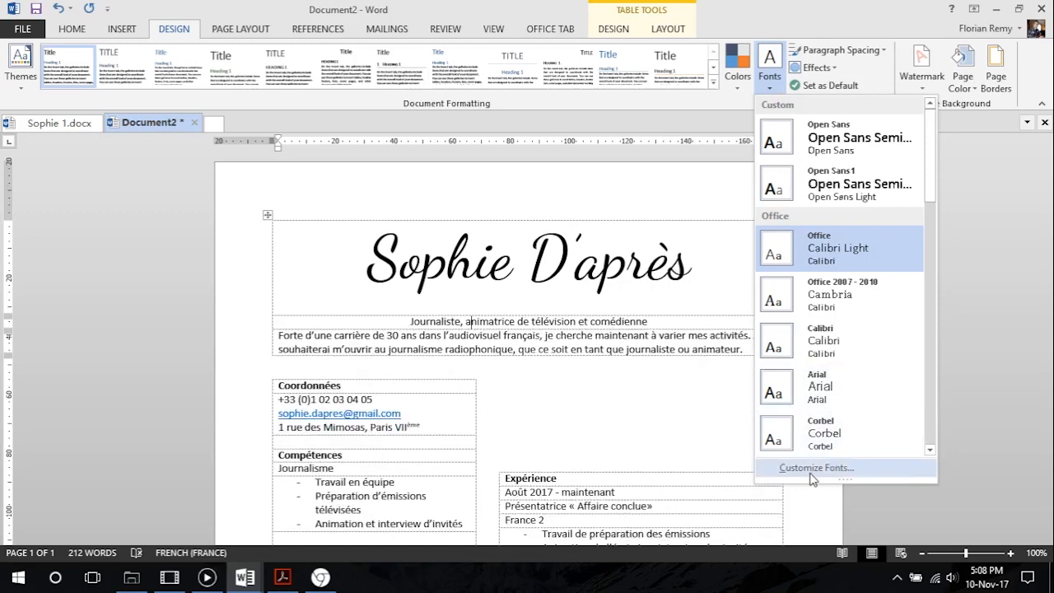
{"action": "right_click", "coordinate": [857, 149]}
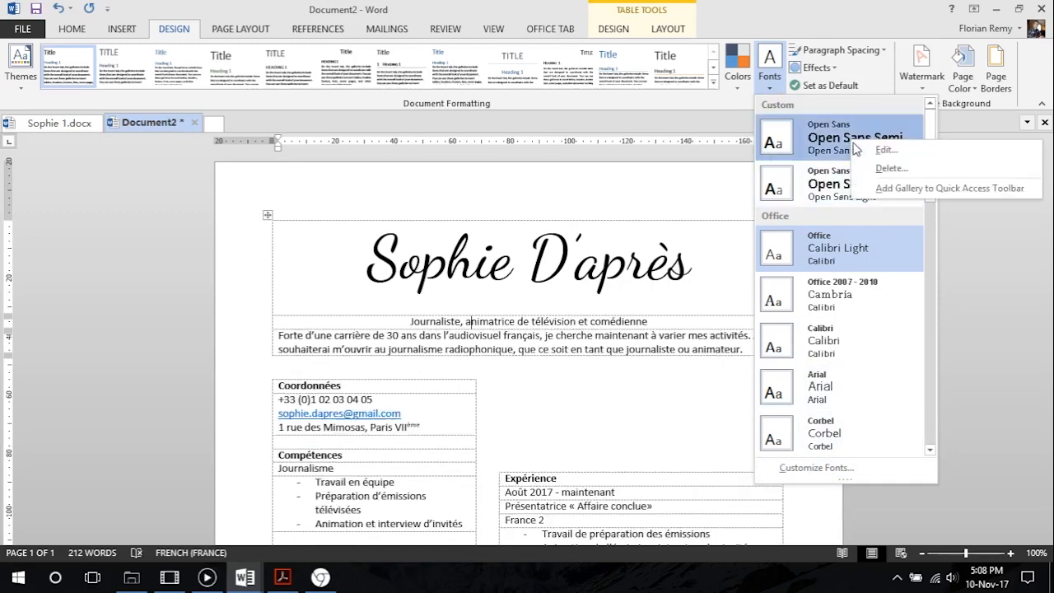
{"action": "left_click", "coordinate": [891, 168]}
{"action": "left_click", "coordinate": [497, 314]}
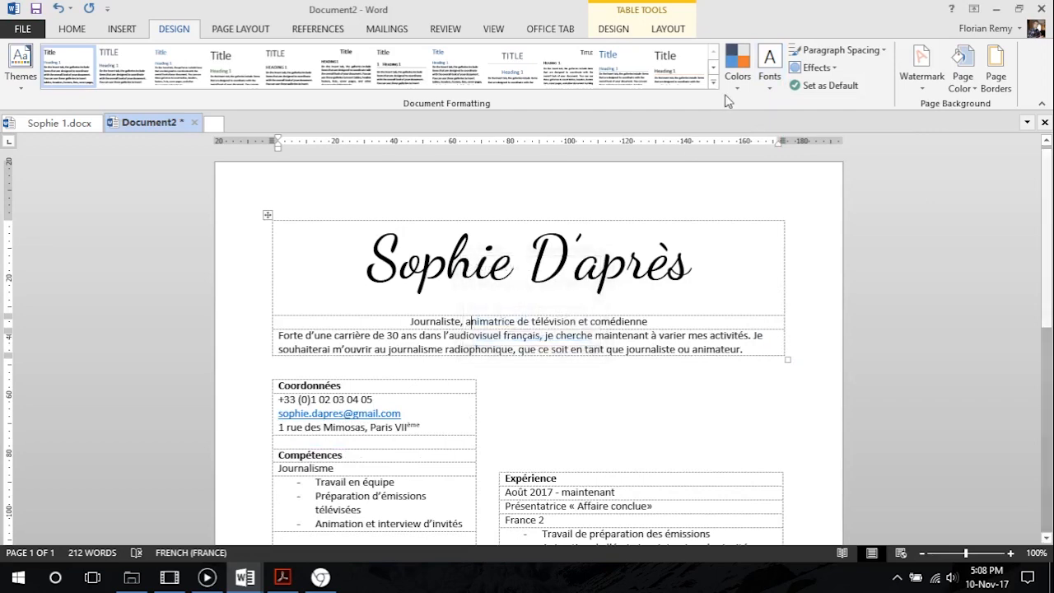
Delete another custom font set from the document's theme fonts
{"action": "left_click", "coordinate": [769, 62]}
{"action": "right_click", "coordinate": [858, 132]}
{"action": "left_click", "coordinate": [871, 160]}
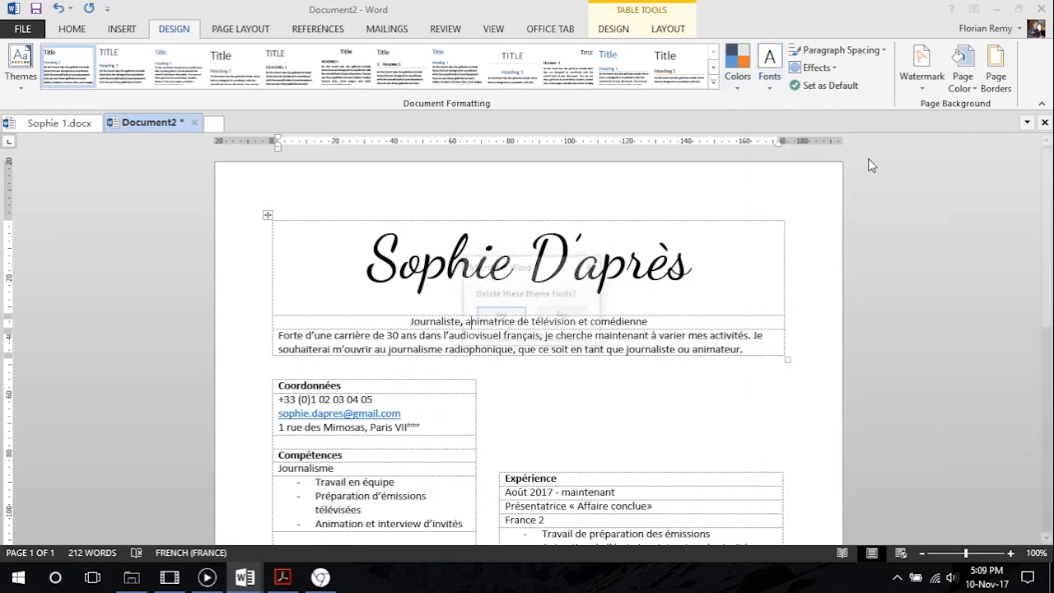
{"action": "left_click", "coordinate": [525, 316]}
Start a new custom theme font set and choose Open Sans SemiBold as its heading font
{"action": "left_click", "coordinate": [769, 66]}
{"action": "left_click", "coordinate": [827, 449]}
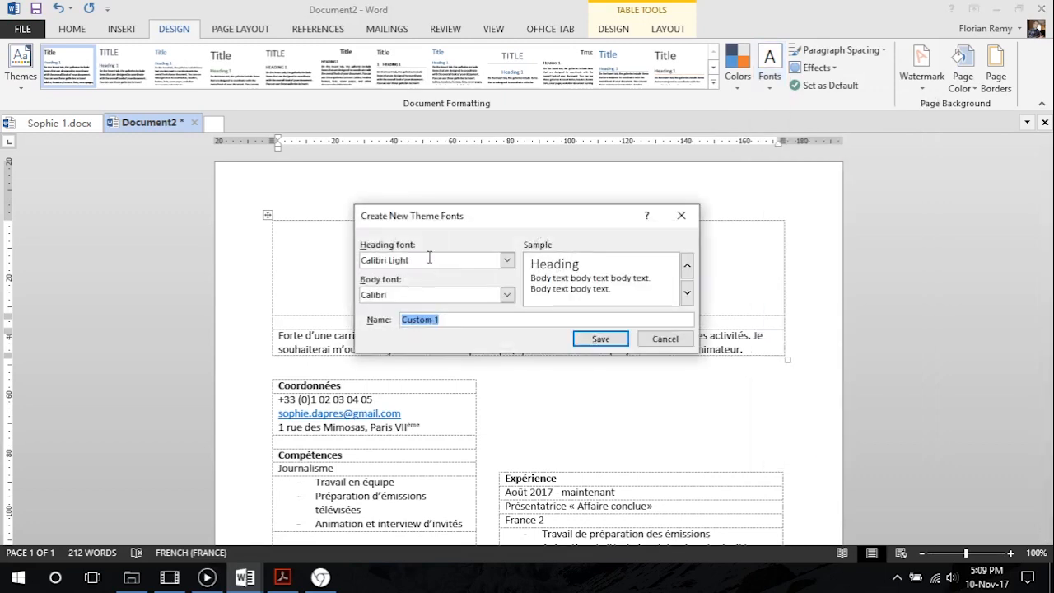
{"action": "left_click_drag", "start_coordinate": [438, 222], "coordinate": [270, 201]}
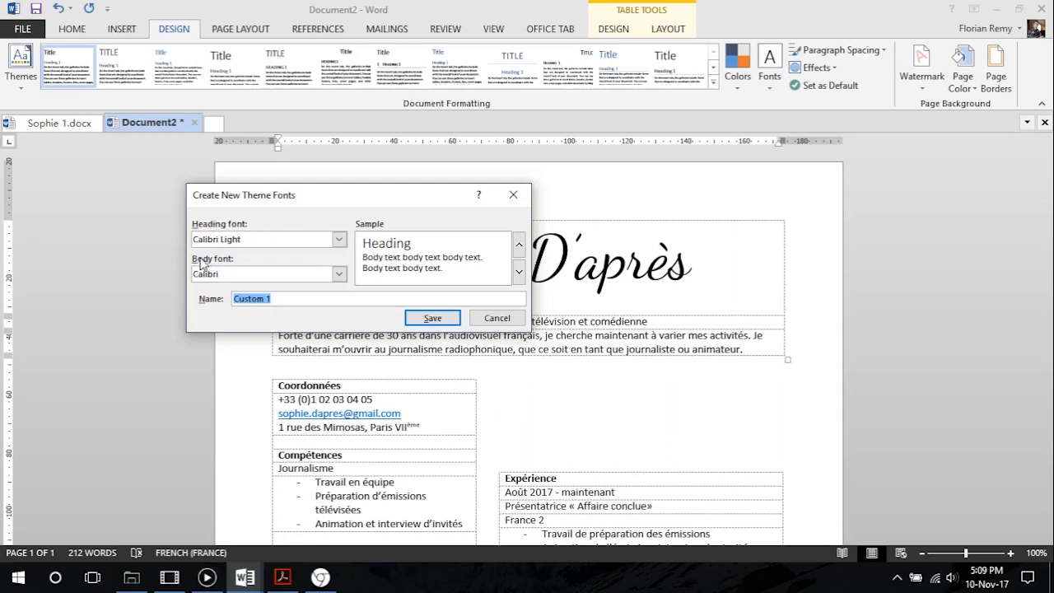
{"action": "left_click", "coordinate": [330, 240]}
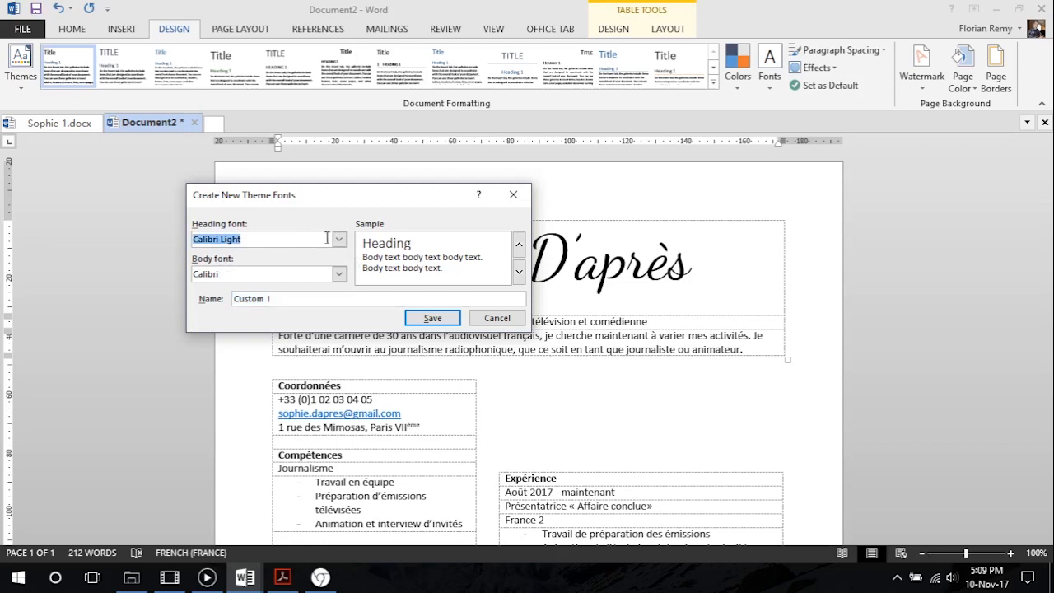
{"action": "left_click", "coordinate": [338, 240]}
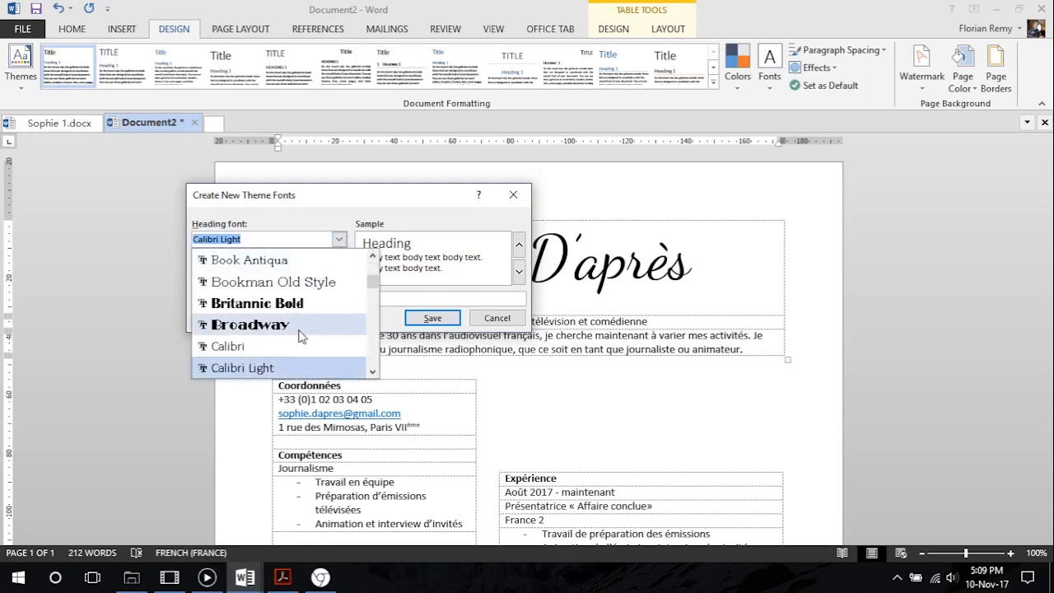
{"action": "scroll", "coordinate": [303, 336], "scroll_direction": "down", "scroll_amount": 15}
{"action": "scroll", "coordinate": [303, 337], "scroll_direction": "down", "scroll_amount": 20}
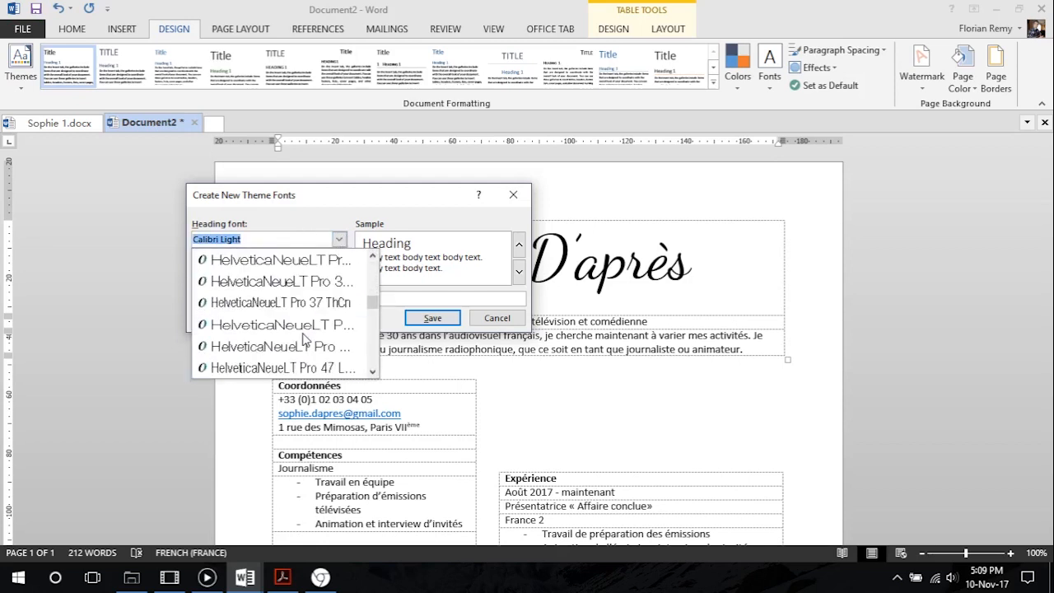
{"action": "scroll", "coordinate": [303, 337], "scroll_direction": "down", "scroll_amount": 20}
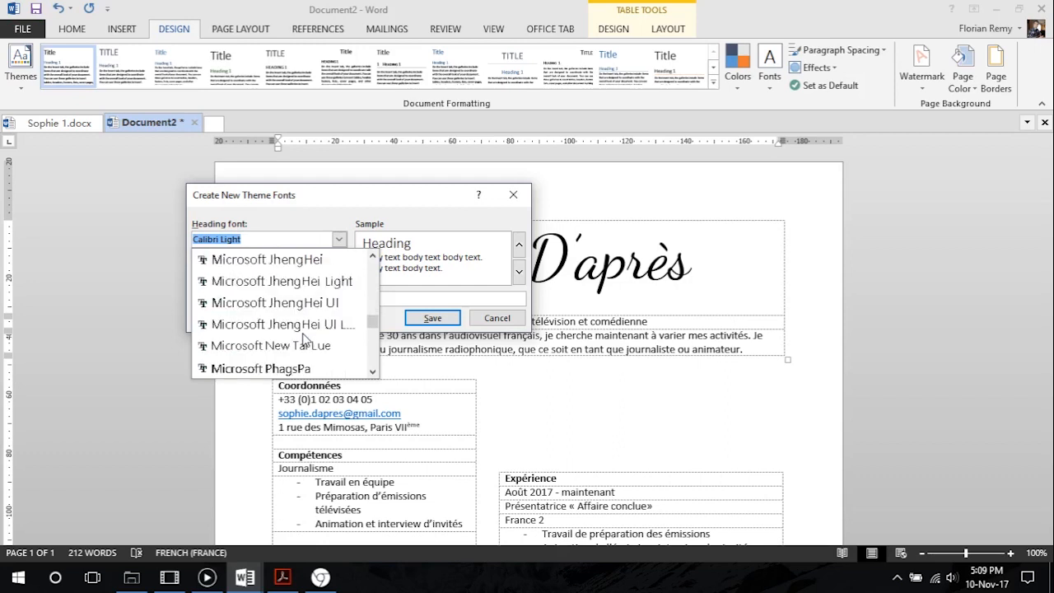
{"action": "scroll", "coordinate": [303, 338], "scroll_direction": "down", "scroll_amount": 3}
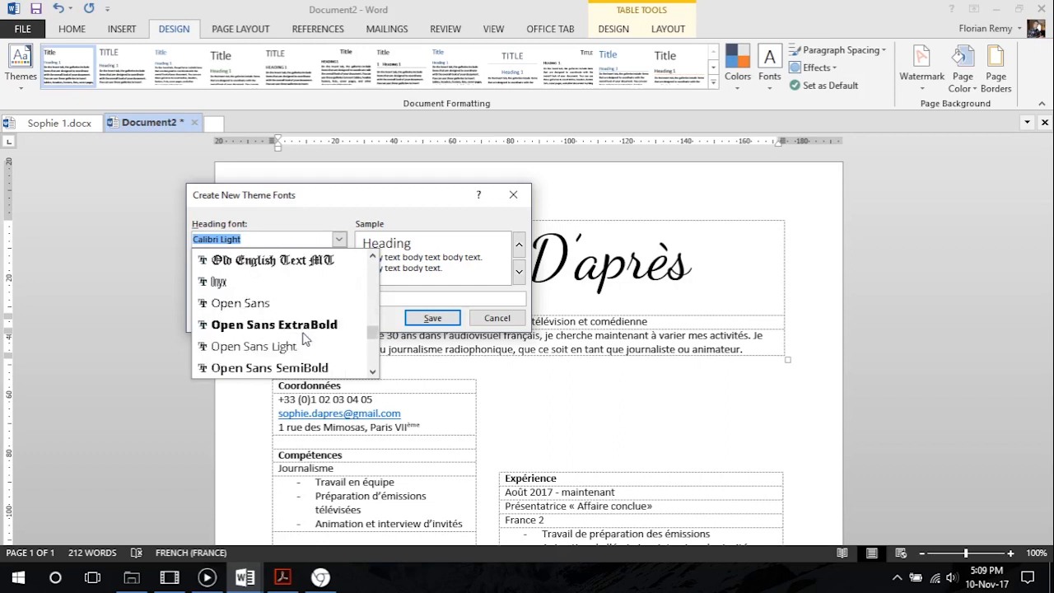
{"action": "scroll", "coordinate": [303, 322], "scroll_direction": "down", "scroll_amount": 3}
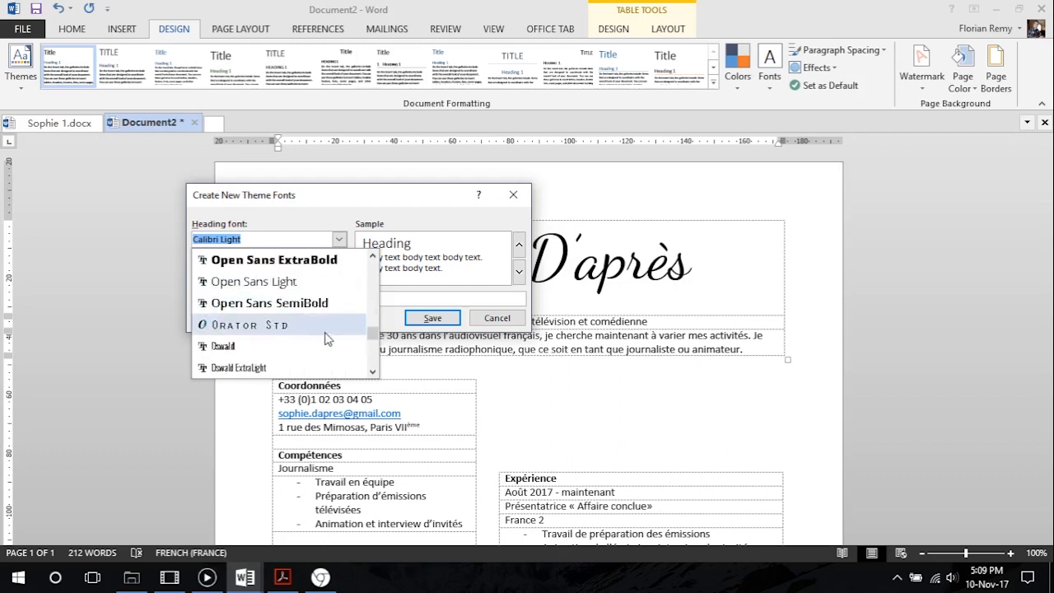
{"action": "left_click", "coordinate": [313, 304]}
Choose Open Sans Light as the body font, name the theme font set Open, and save it
{"action": "left_click", "coordinate": [339, 274]}
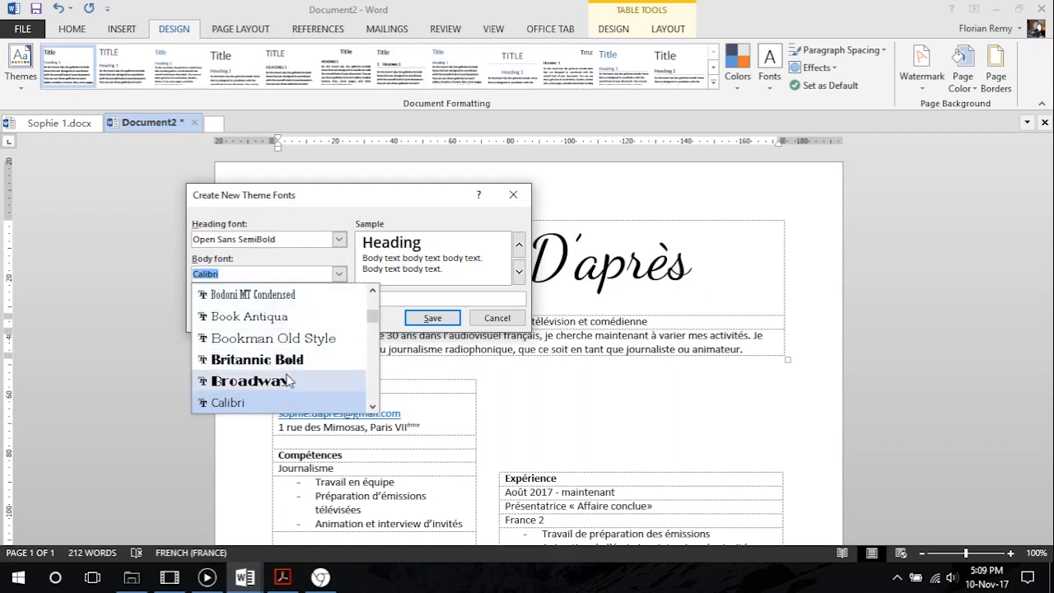
{"action": "scroll", "coordinate": [284, 374], "scroll_direction": "down", "scroll_amount": 10}
{"action": "scroll", "coordinate": [288, 380], "scroll_direction": "down", "scroll_amount": 15}
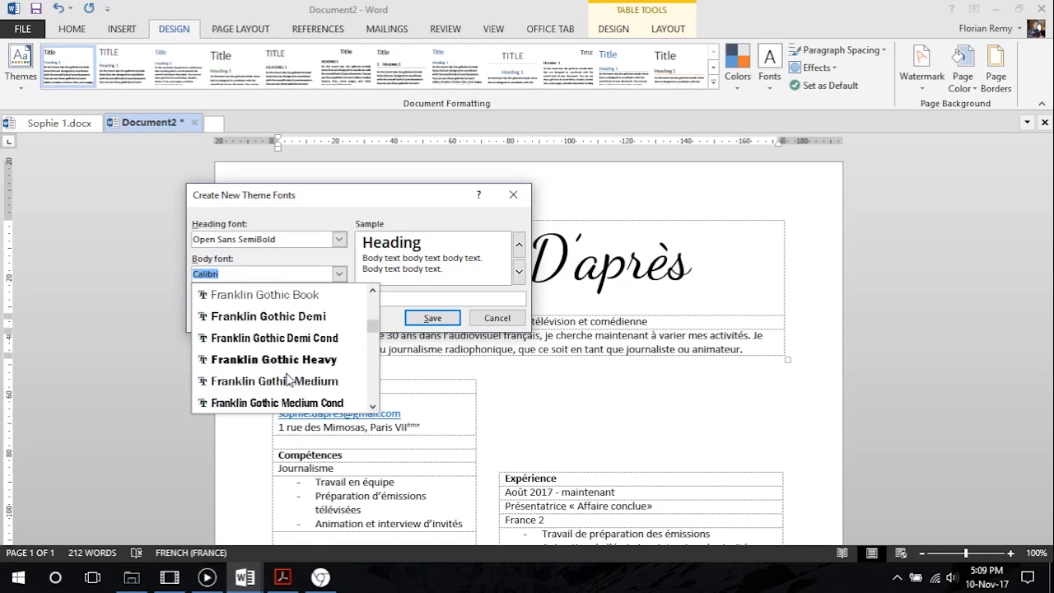
{"action": "scroll", "coordinate": [288, 380], "scroll_direction": "down", "scroll_amount": 10}
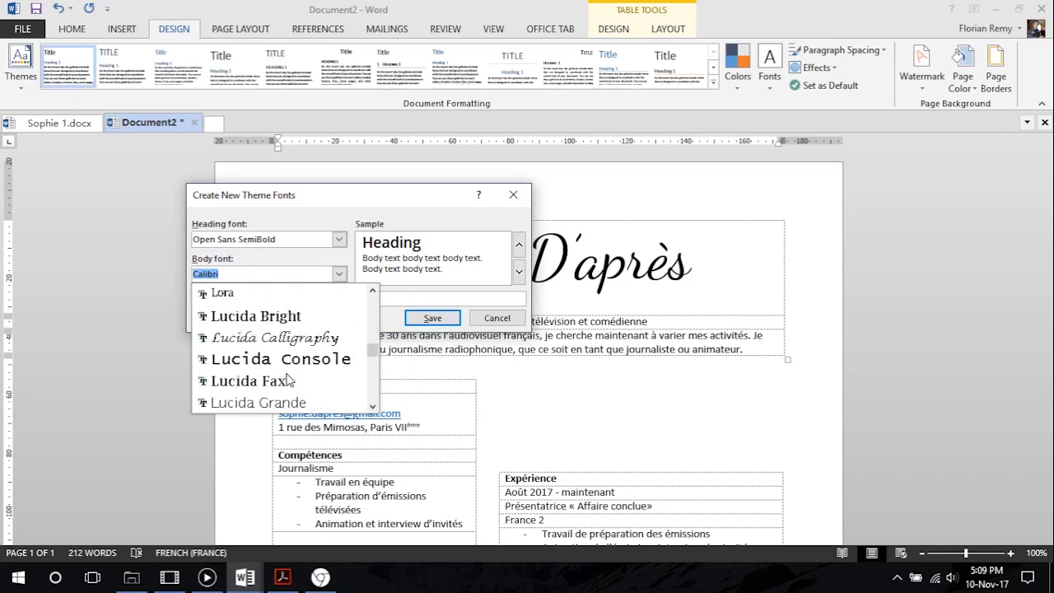
{"action": "scroll", "coordinate": [288, 380], "scroll_direction": "down", "scroll_amount": 10}
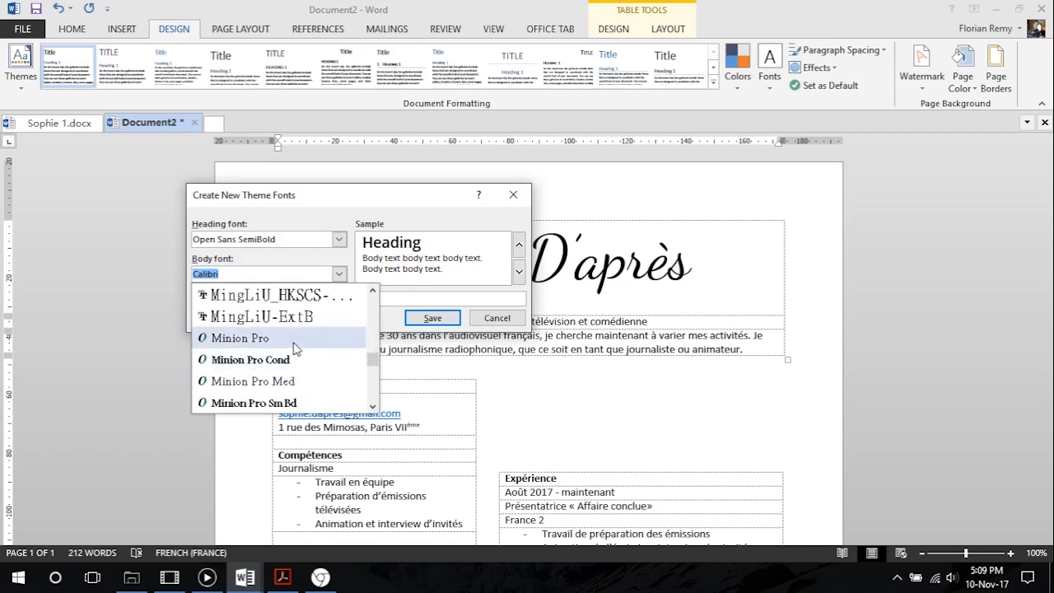
{"action": "scroll", "coordinate": [296, 379], "scroll_direction": "down", "scroll_amount": 6}
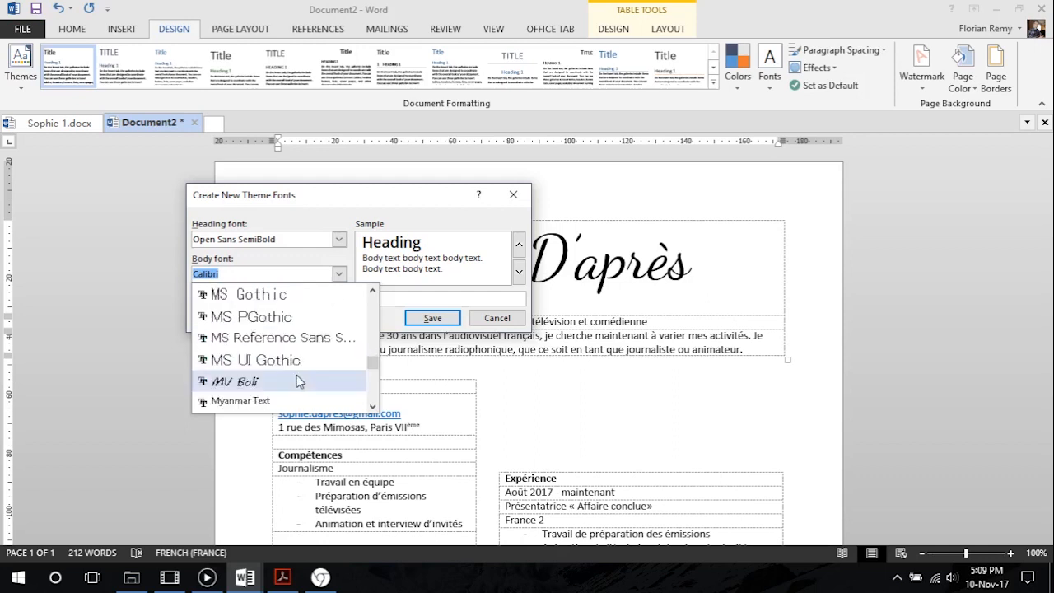
{"action": "scroll", "coordinate": [298, 379], "scroll_direction": "down", "scroll_amount": 3}
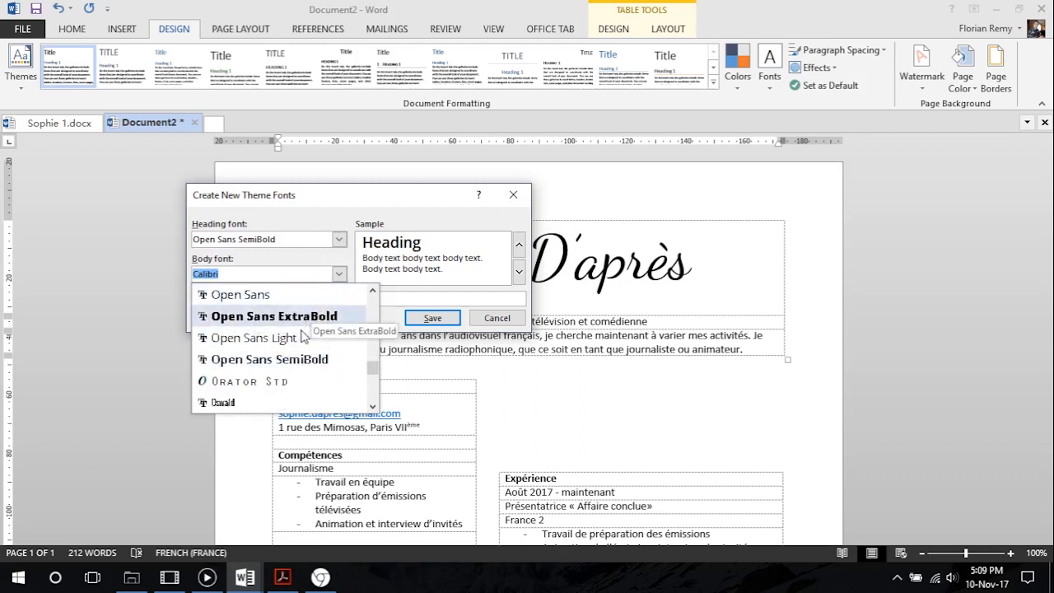
{"action": "left_click", "coordinate": [251, 338]}
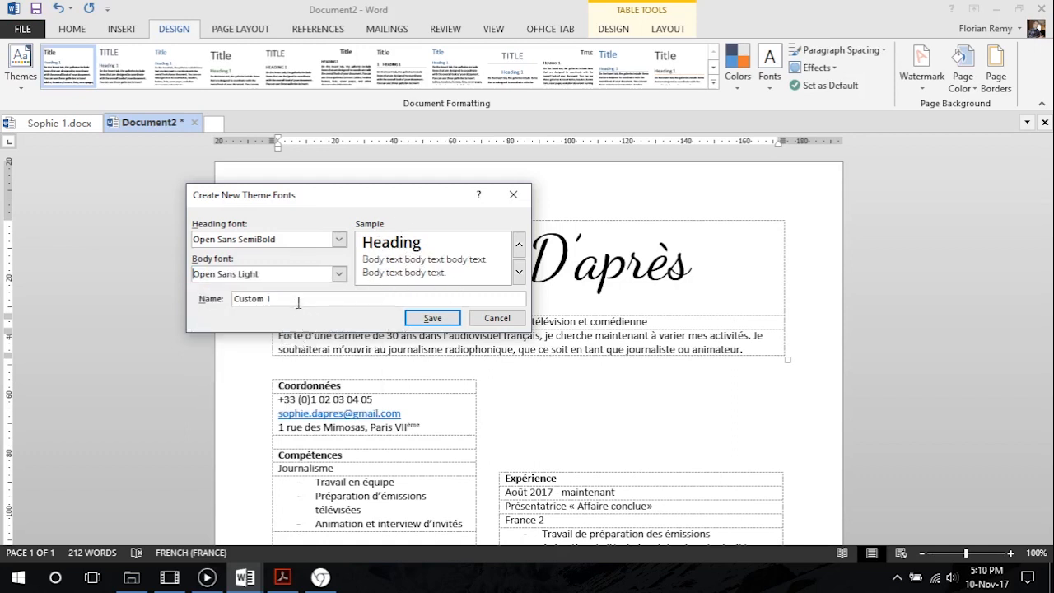
{"action": "left_click_drag", "start_coordinate": [313, 301], "coordinate": [171, 301]}
{"action": "type", "text": "Open Sans"}
{"action": "left_click", "coordinate": [432, 318]}
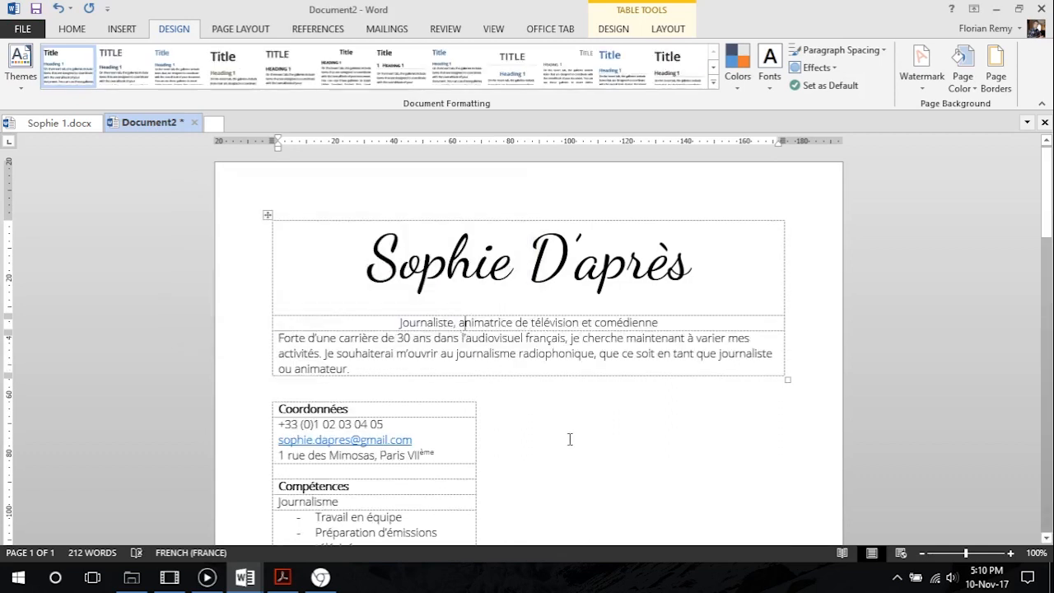
Delete the empty lines above the Expérience table so that it starts level with the Coordonnées table
{"action": "left_click", "coordinate": [461, 322]}
{"action": "scroll", "coordinate": [461, 322], "scroll_direction": "down", "scroll_amount": 3}
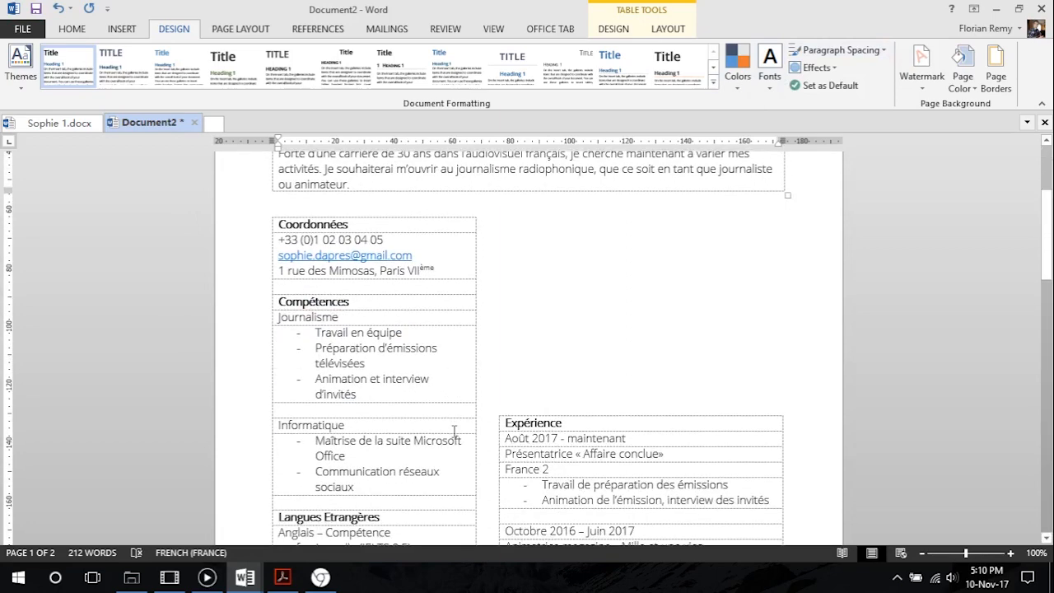
{"action": "left_click", "coordinate": [527, 309]}
{"action": "key", "text": "Delete"}
{"action": "key", "text": "Delete"}
{"action": "key", "text": "Delete"}
{"action": "key", "text": "Delete"}
{"action": "key", "text": "Delete"}
{"action": "key", "text": "Delete"}
{"action": "key", "text": "Delete"}
{"action": "key", "text": "Delete"}
{"action": "key", "text": "Delete"}
{"action": "key", "text": "Delete"}
{"action": "key", "text": "Delete"}
{"action": "key", "text": "Delete"}
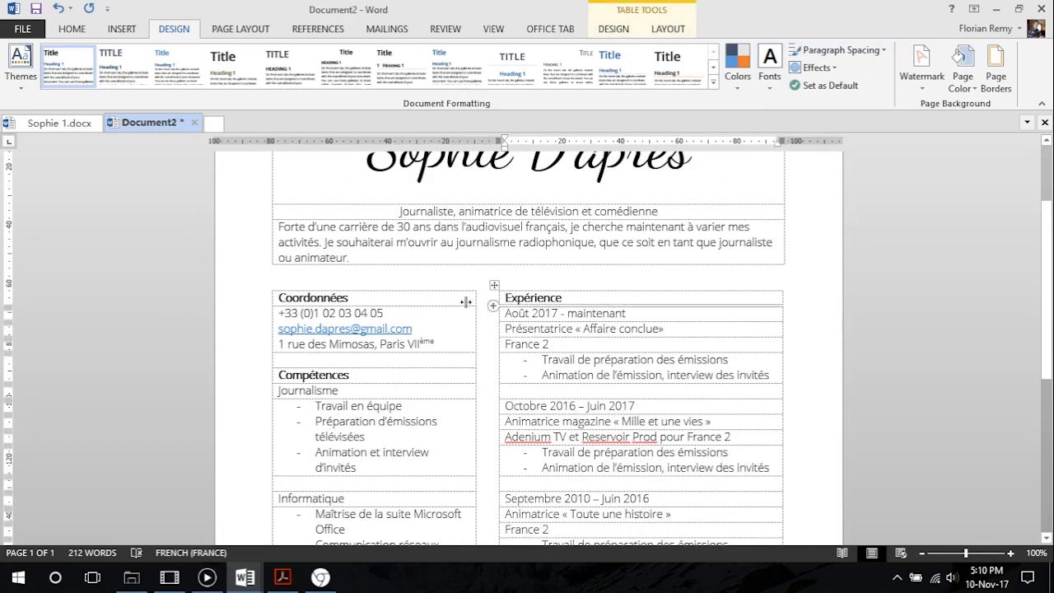
Modify the Normal style to use a 10 pt font size
{"action": "scroll", "coordinate": [370, 344], "scroll_direction": "up", "scroll_amount": 3}
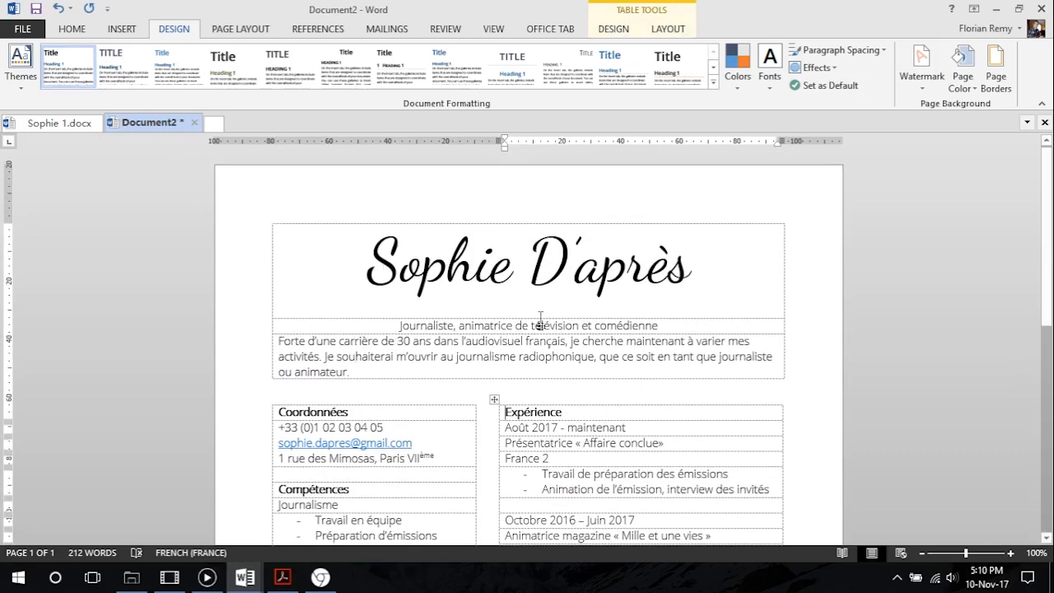
{"action": "left_click", "coordinate": [74, 31]}
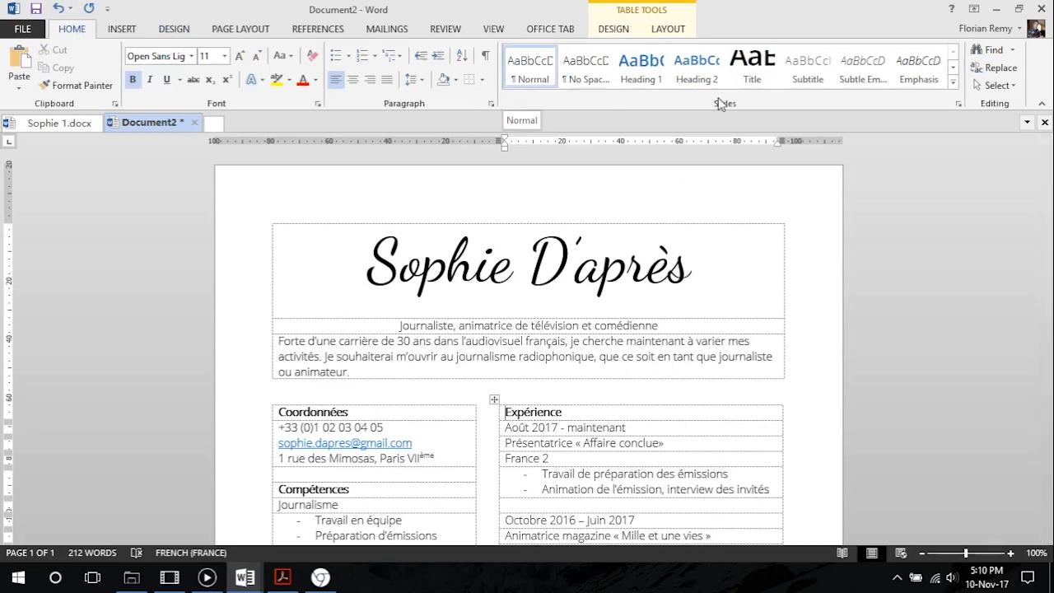
{"action": "right_click", "coordinate": [540, 72]}
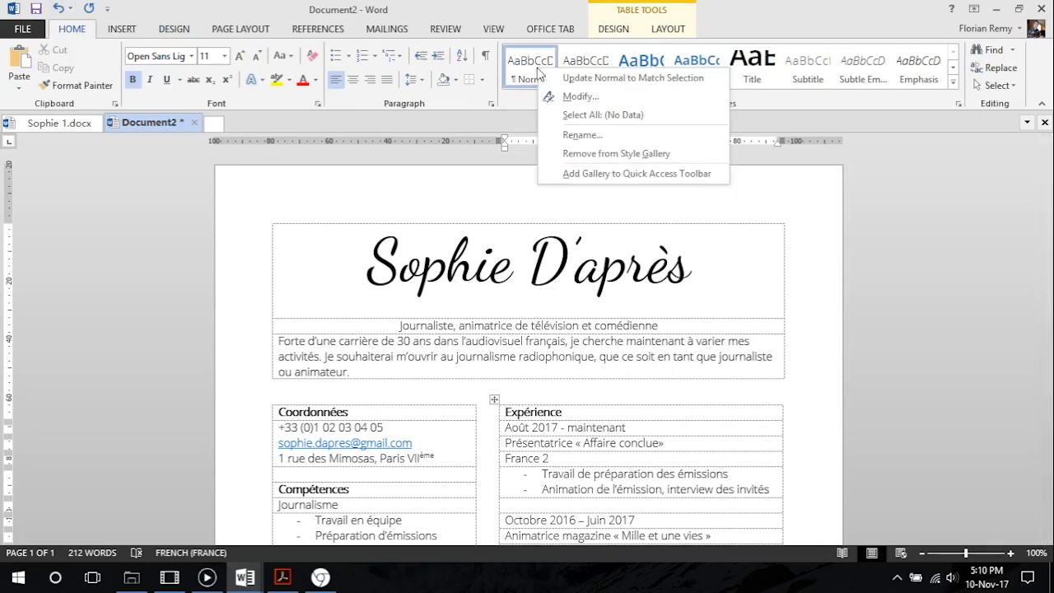
{"action": "left_click", "coordinate": [609, 98]}
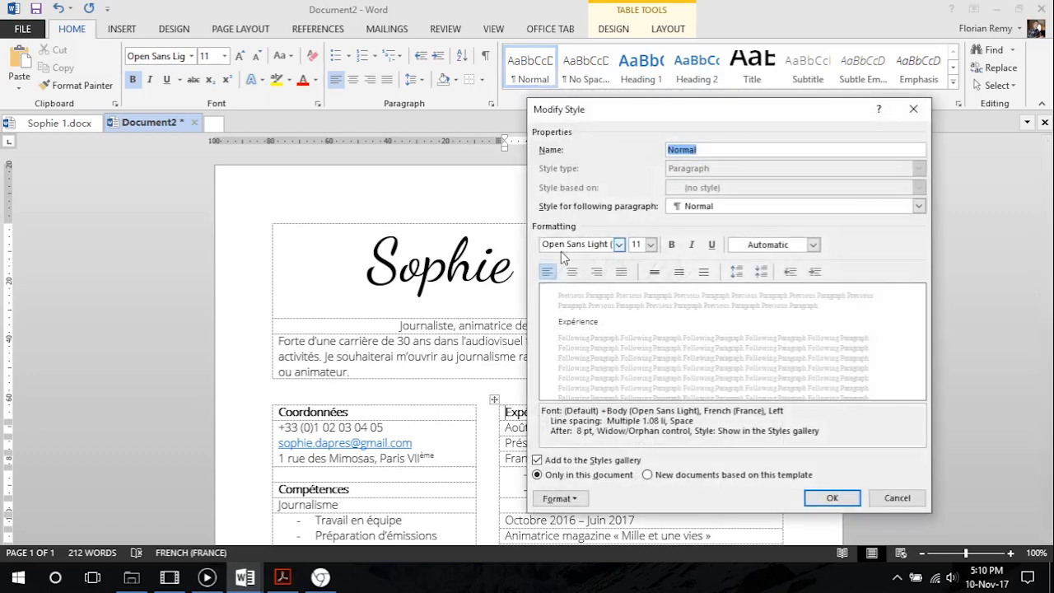
{"action": "left_click", "coordinate": [650, 244]}
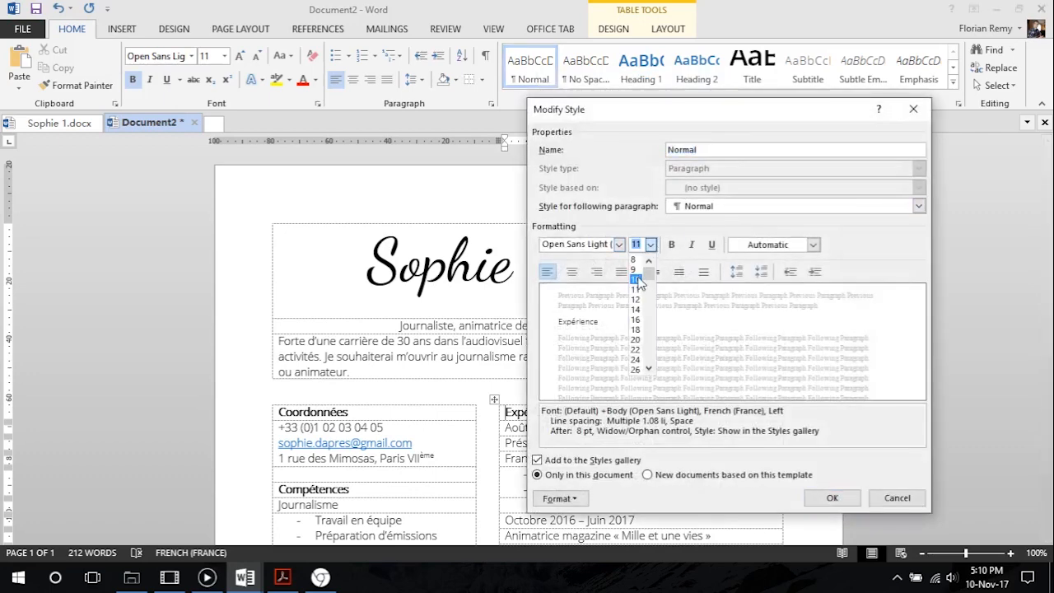
{"action": "left_click", "coordinate": [638, 280]}
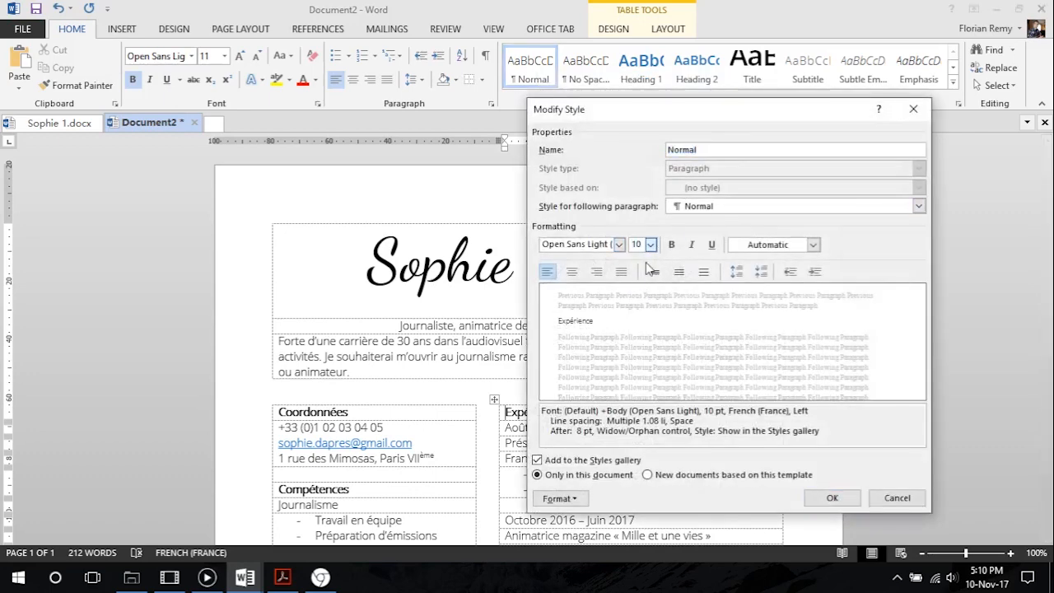
{"action": "left_click", "coordinate": [828, 497]}
{"action": "scroll", "coordinate": [451, 374], "scroll_direction": "down", "scroll_amount": 2}
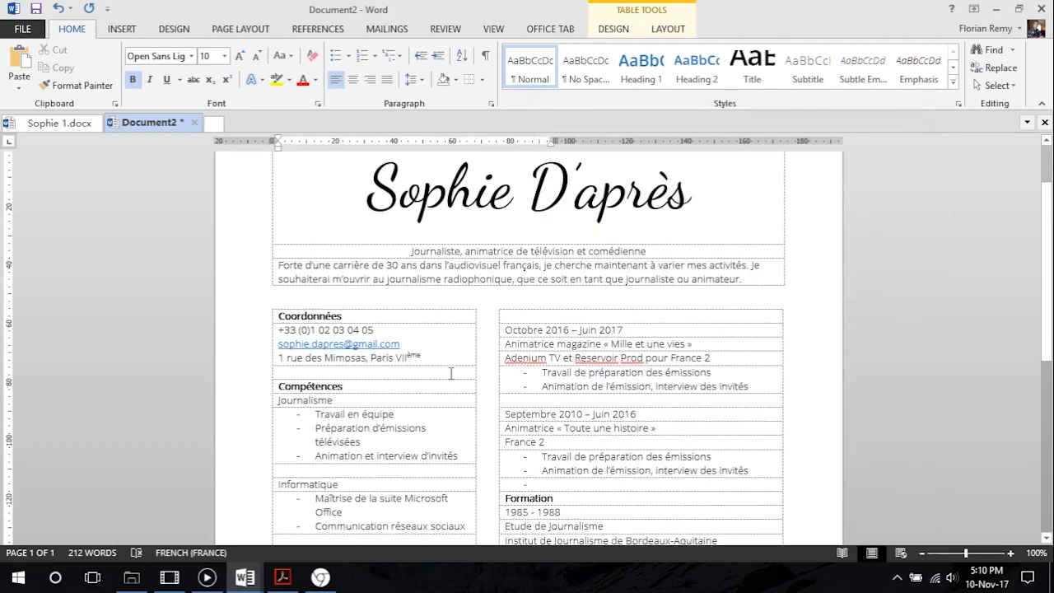
{"action": "scroll", "coordinate": [461, 371], "scroll_direction": "up", "scroll_amount": 2}
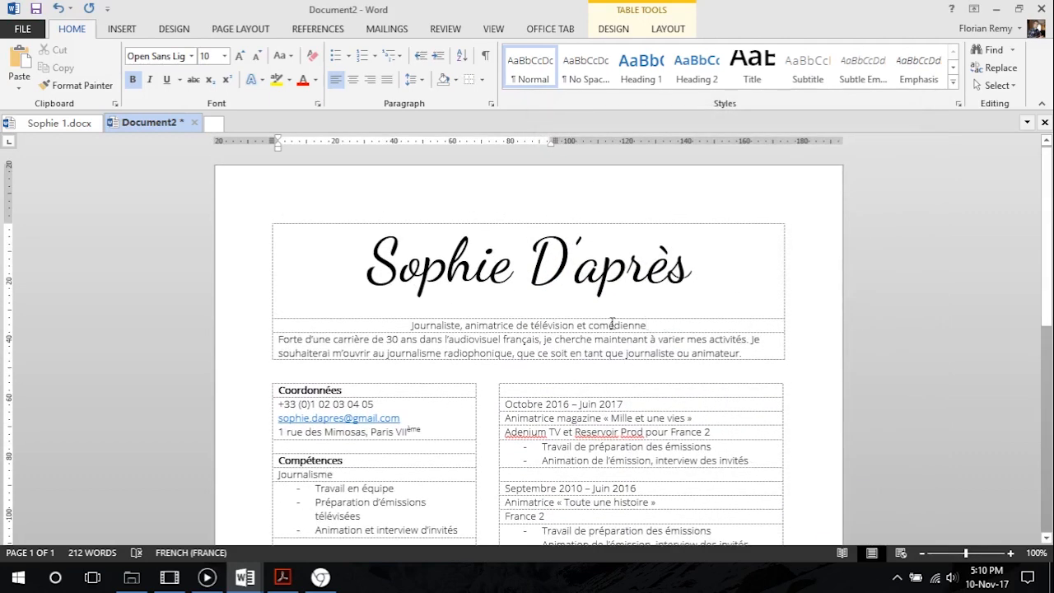
Set the job title line beneath the name in Open Sans SemiBold and convert it to uppercase
{"action": "left_click_drag", "start_coordinate": [647, 325], "coordinate": [413, 325]}
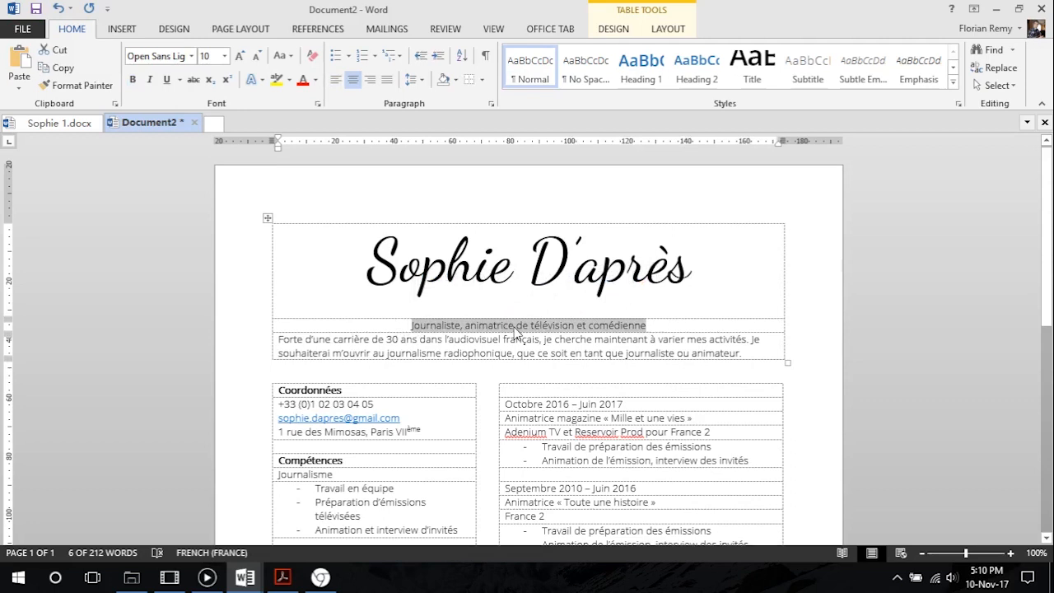
{"action": "left_click", "coordinate": [191, 56]}
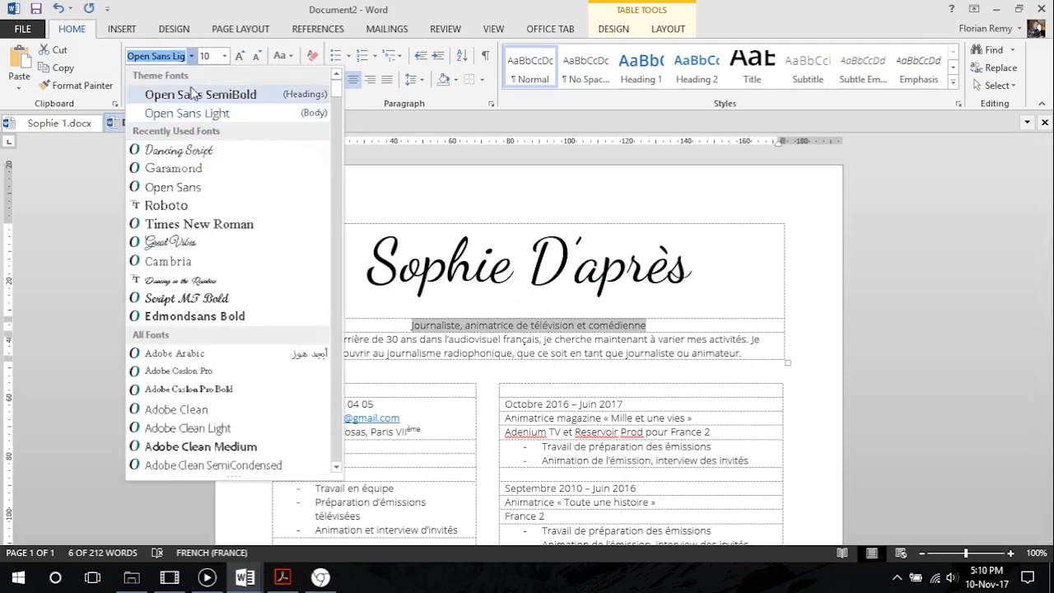
{"action": "left_click", "coordinate": [230, 101]}
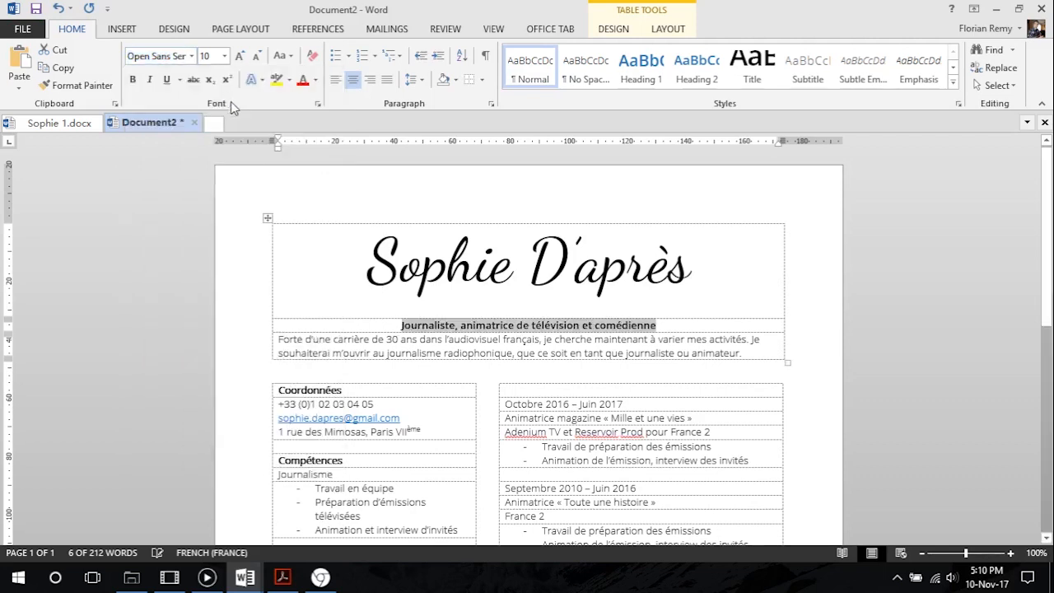
{"action": "left_click", "coordinate": [292, 57]}
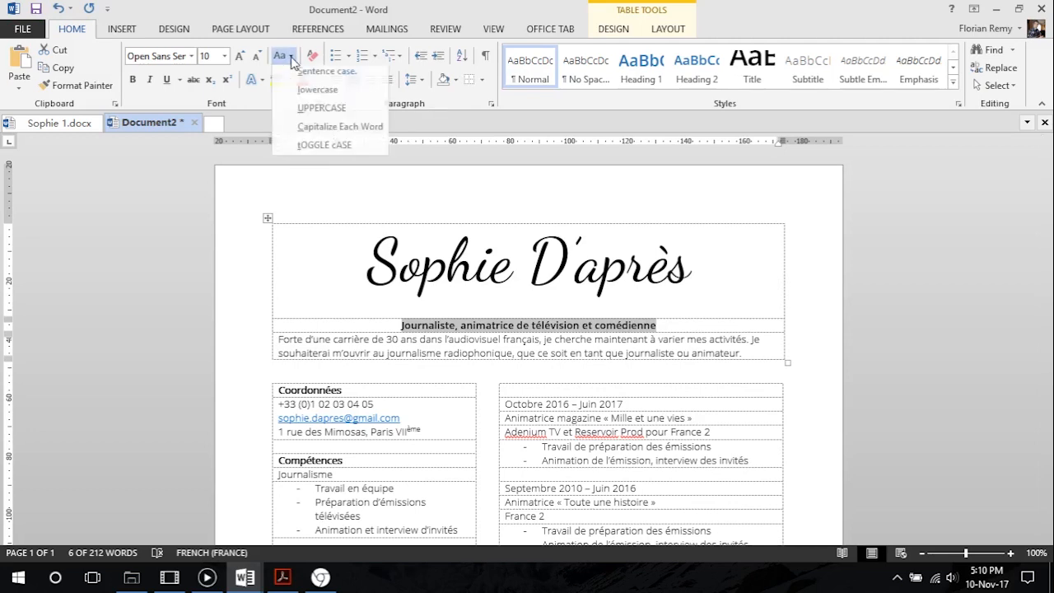
{"action": "left_click", "coordinate": [328, 115]}
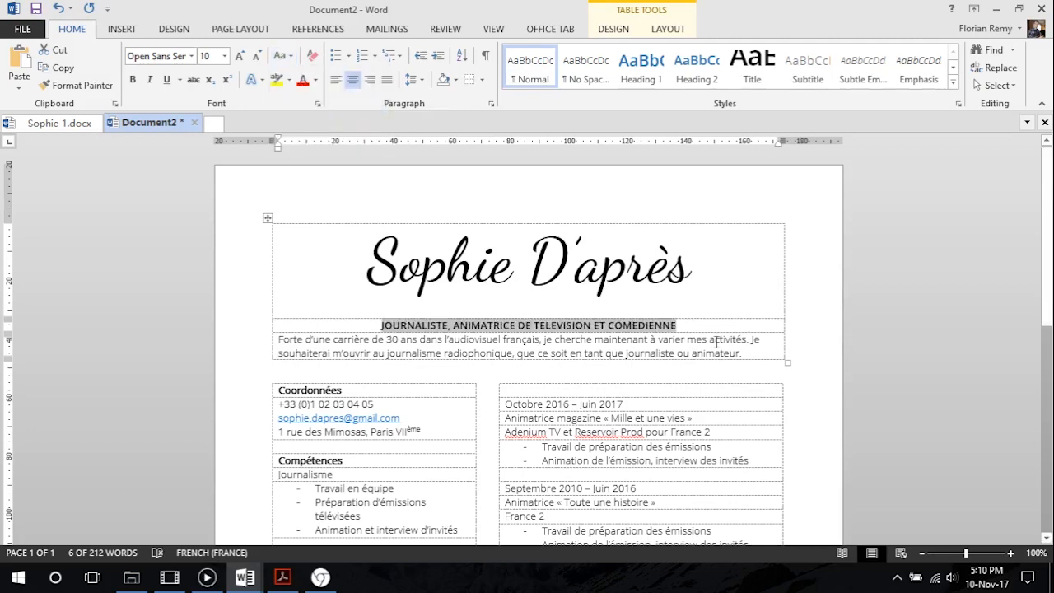
Increase the job title's font size to 14 pt
{"action": "left_click", "coordinate": [240, 56]}
{"action": "left_click", "coordinate": [239, 56]}
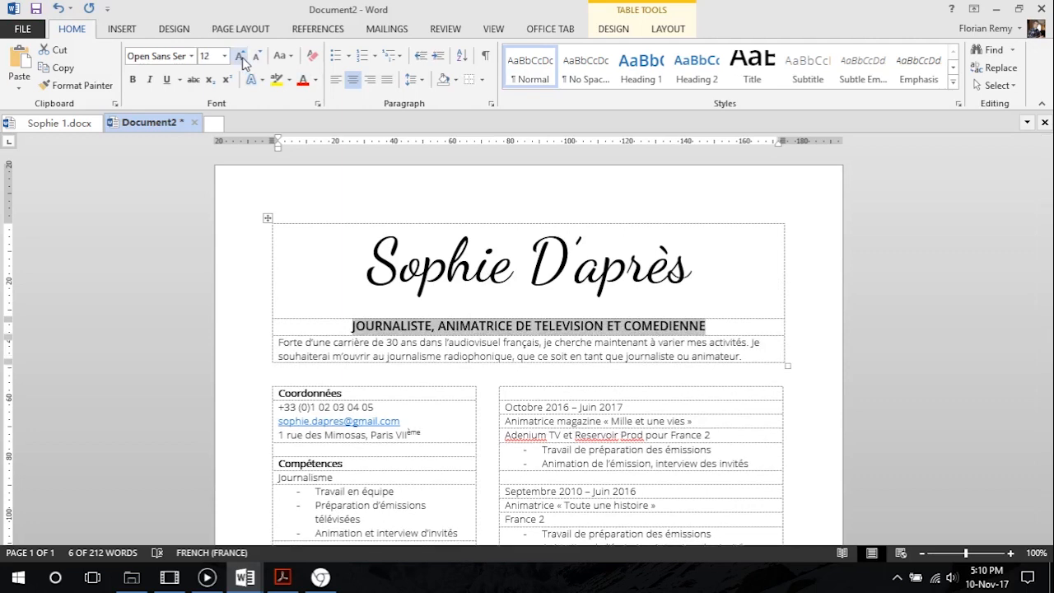
{"action": "left_click", "coordinate": [240, 57]}
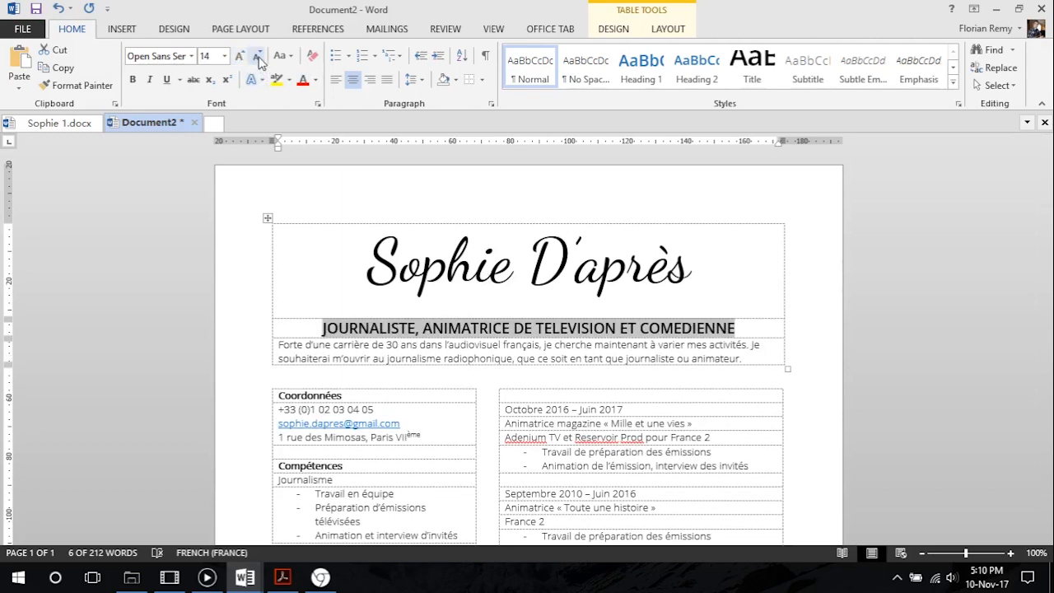
{"action": "left_click", "coordinate": [257, 57]}
{"action": "left_click", "coordinate": [239, 56]}
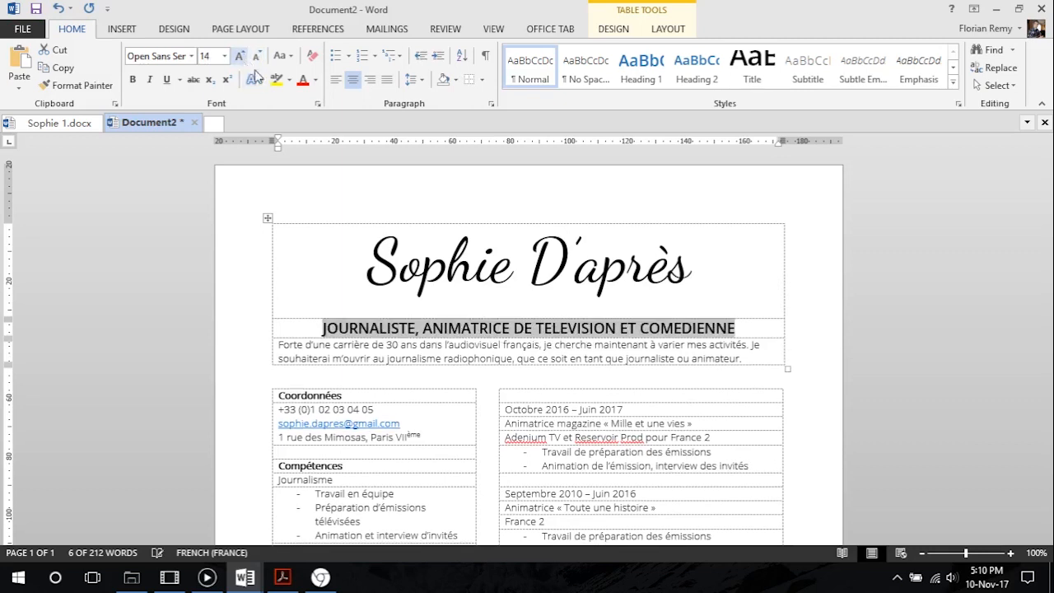
Set the job title line's font size to 13 pt
{"action": "left_click", "coordinate": [213, 58]}
{"action": "type", "text": "13"}
{"action": "key", "text": "Return"}
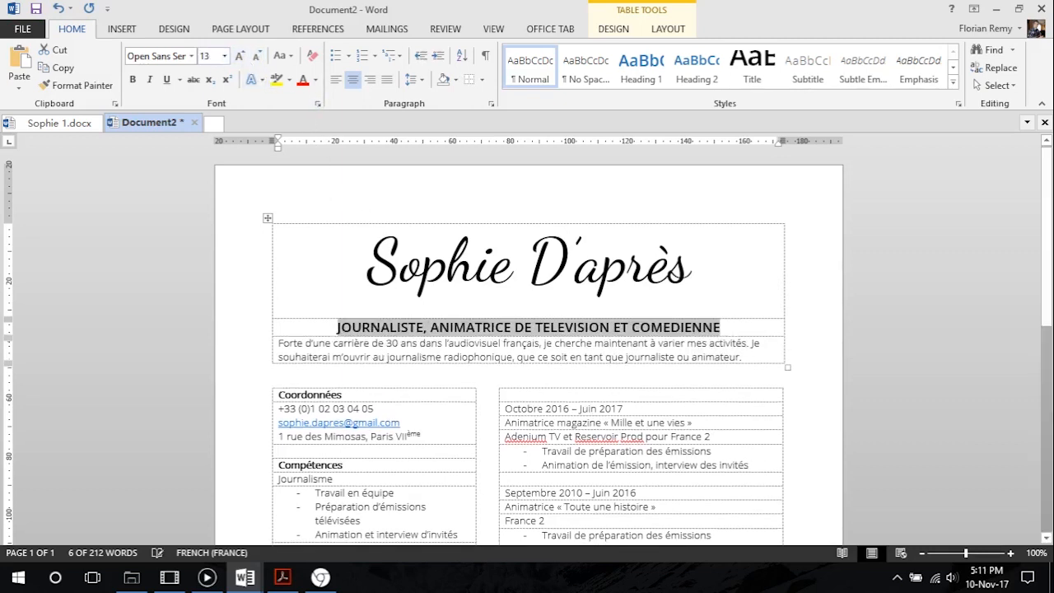
Create a new style named Post from the job title's formatting and add it to the style gallery
{"action": "left_click", "coordinate": [953, 84]}
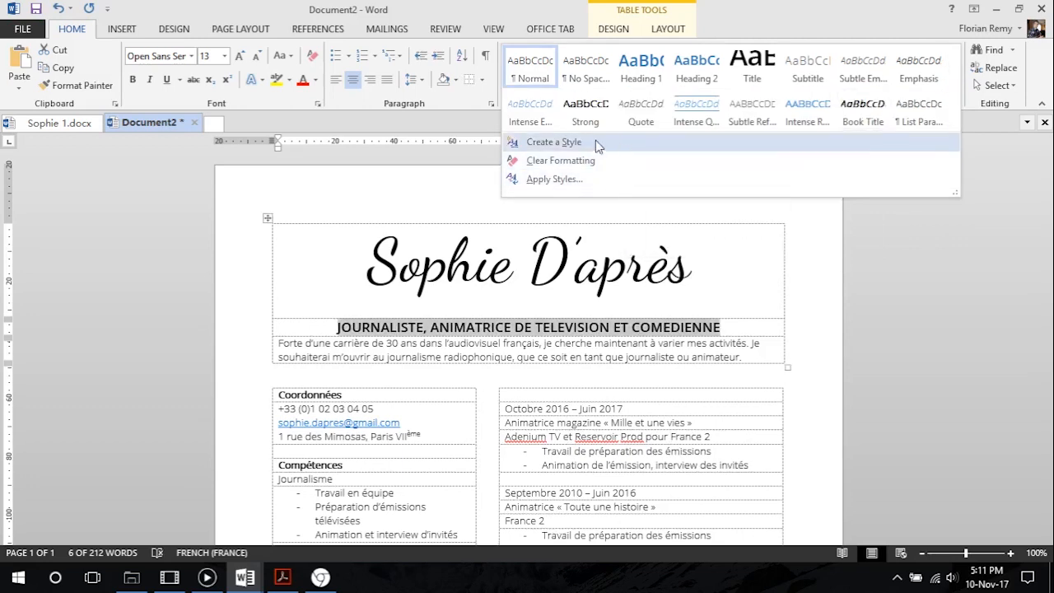
{"action": "left_click", "coordinate": [1029, 166]}
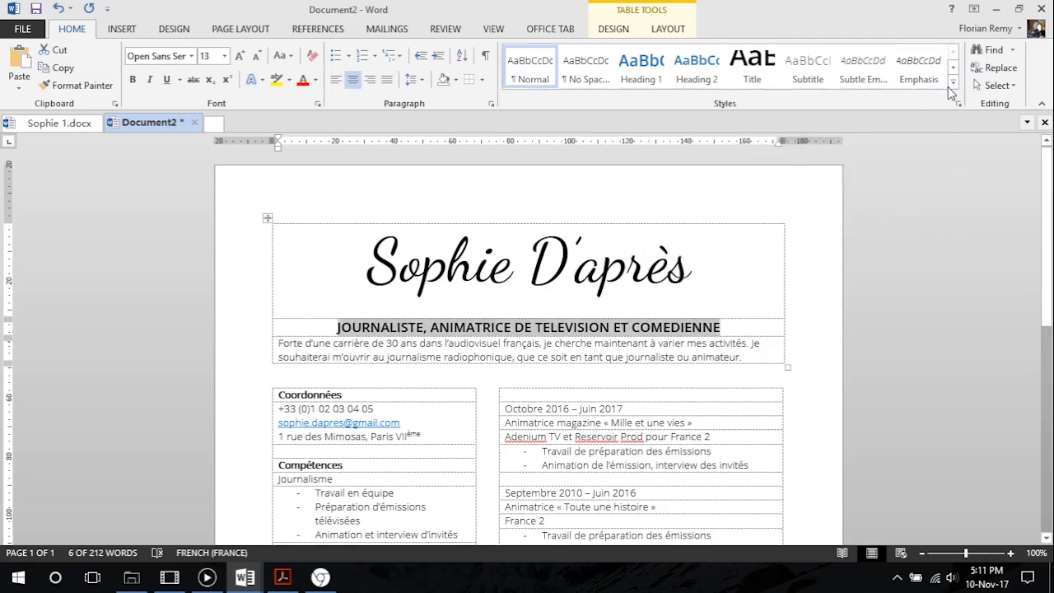
{"action": "left_click", "coordinate": [953, 84]}
{"action": "left_click", "coordinate": [535, 141]}
{"action": "left_click_drag", "start_coordinate": [599, 105], "coordinate": [663, 109]}
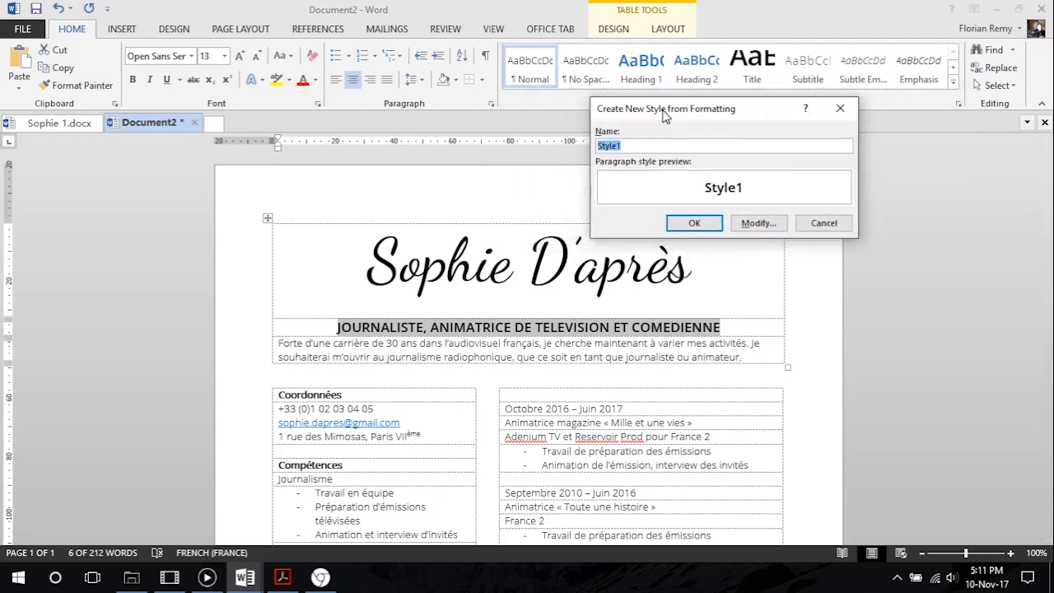
{"action": "type", "text": "Post"}
{"action": "left_click", "coordinate": [757, 224]}
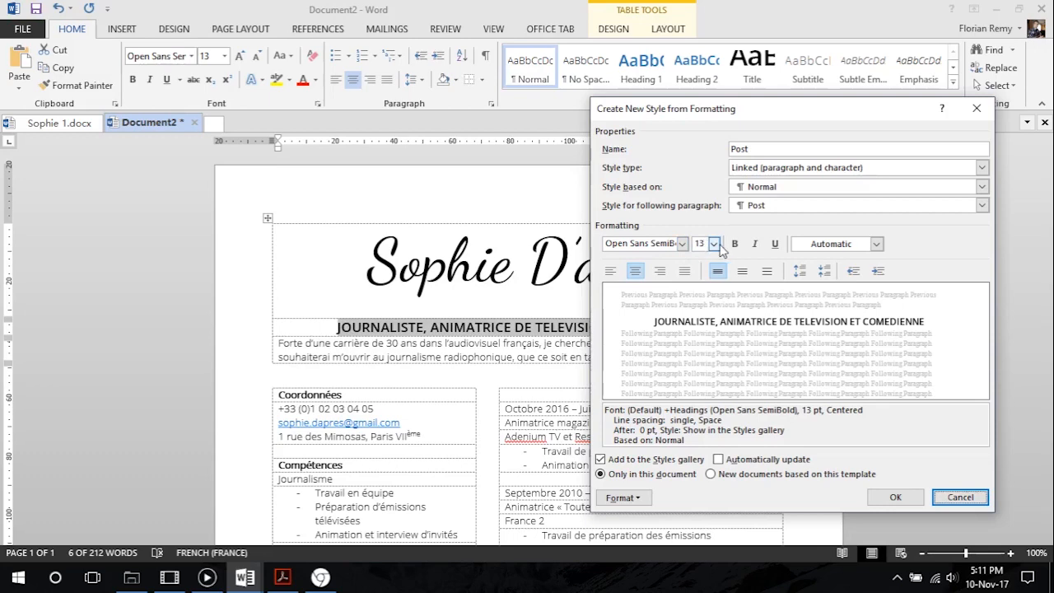
{"action": "left_click", "coordinate": [906, 500]}
Try the Post style on the profile paragraph beneath the job title and undo it
{"action": "left_click", "coordinate": [693, 357]}
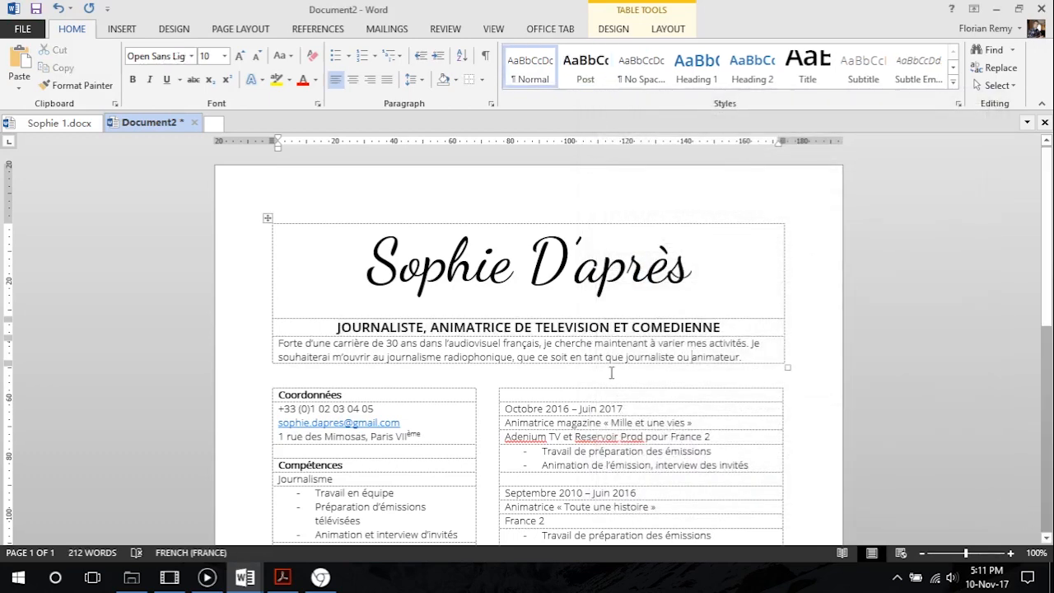
{"action": "left_click", "coordinate": [640, 327]}
{"action": "left_click_drag", "start_coordinate": [743, 358], "coordinate": [278, 344]}
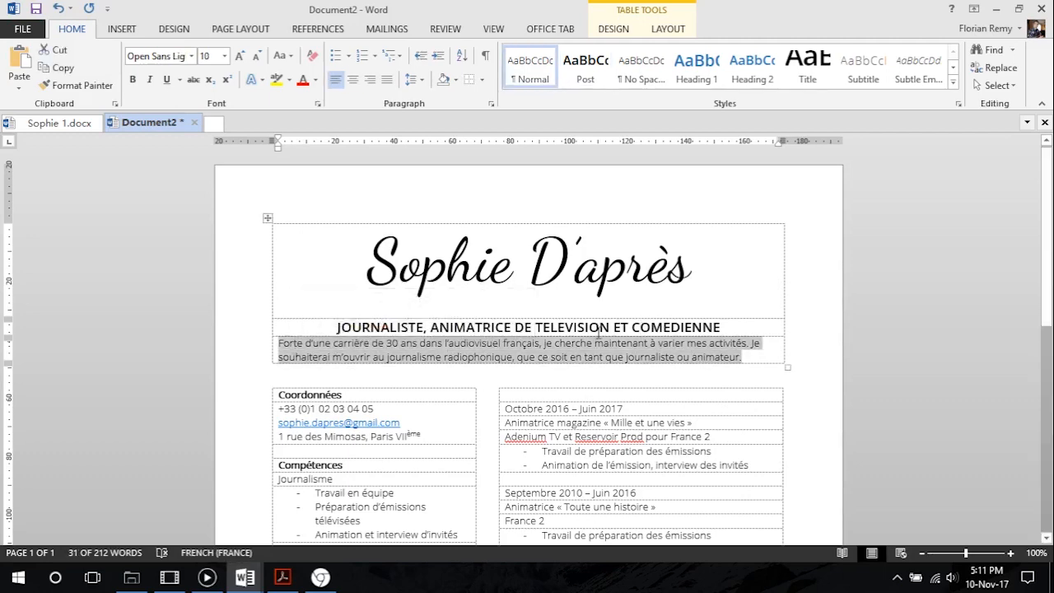
{"action": "left_click", "coordinate": [586, 66]}
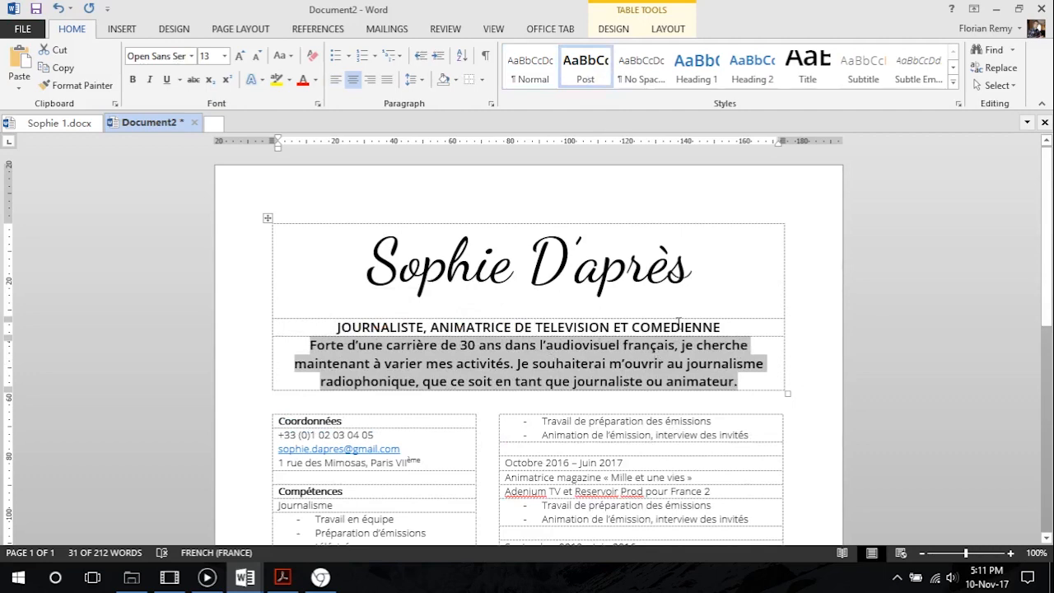
{"action": "key", "text": "ctrl+z"}
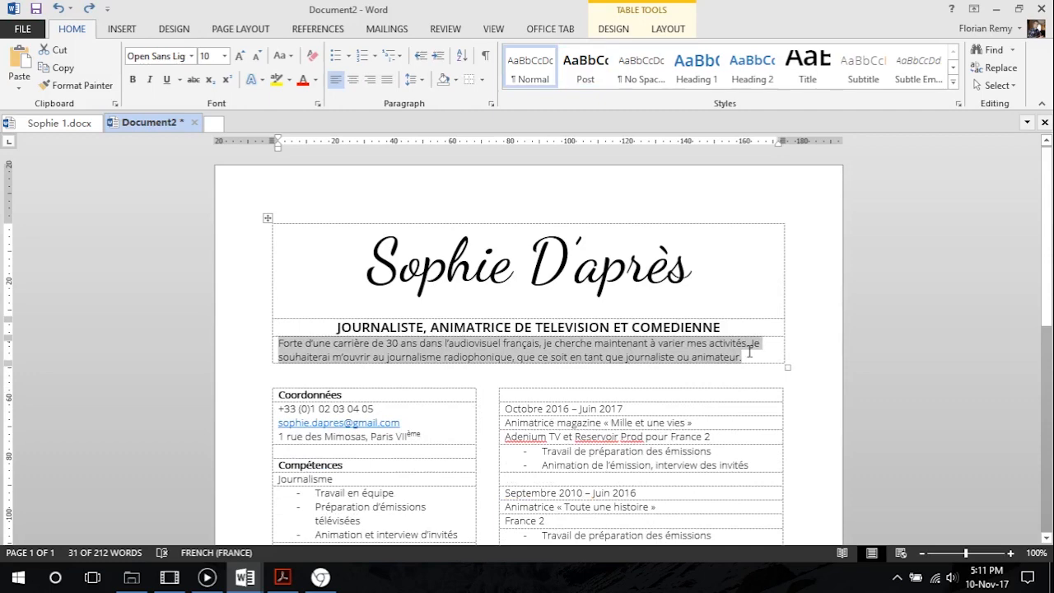
Make the job title row slightly taller to add space above the profile paragraph
{"action": "left_click", "coordinate": [645, 347]}
{"action": "left_click_drag", "start_coordinate": [620, 336], "coordinate": [617, 346]}
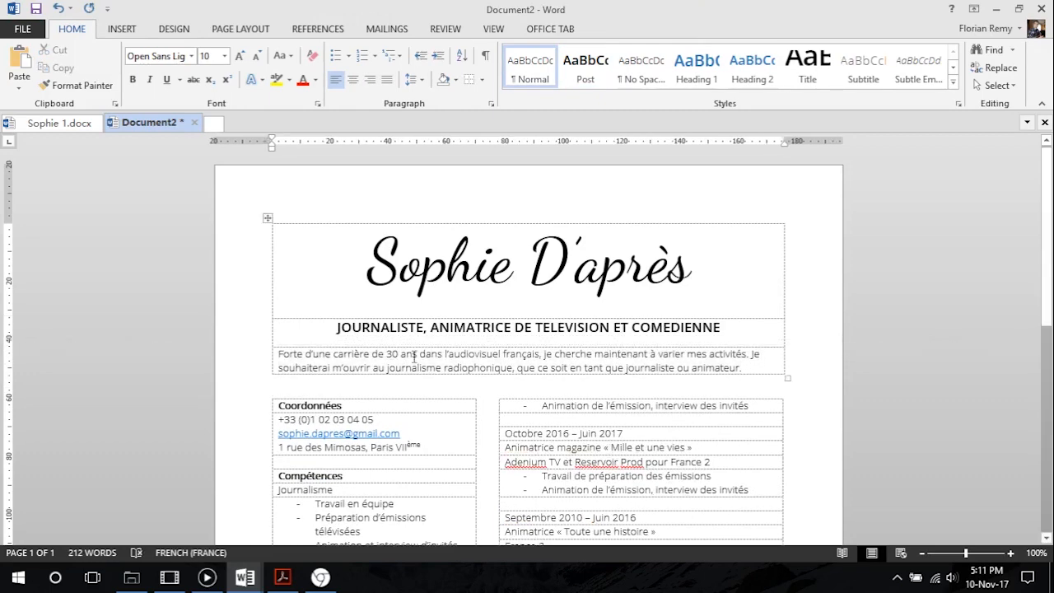
Centre the profile paragraph as in CV Tutoriel.pdf and insert a line break before its second sentence, starting with "Je souhaiterai"
{"action": "left_click", "coordinate": [748, 362]}
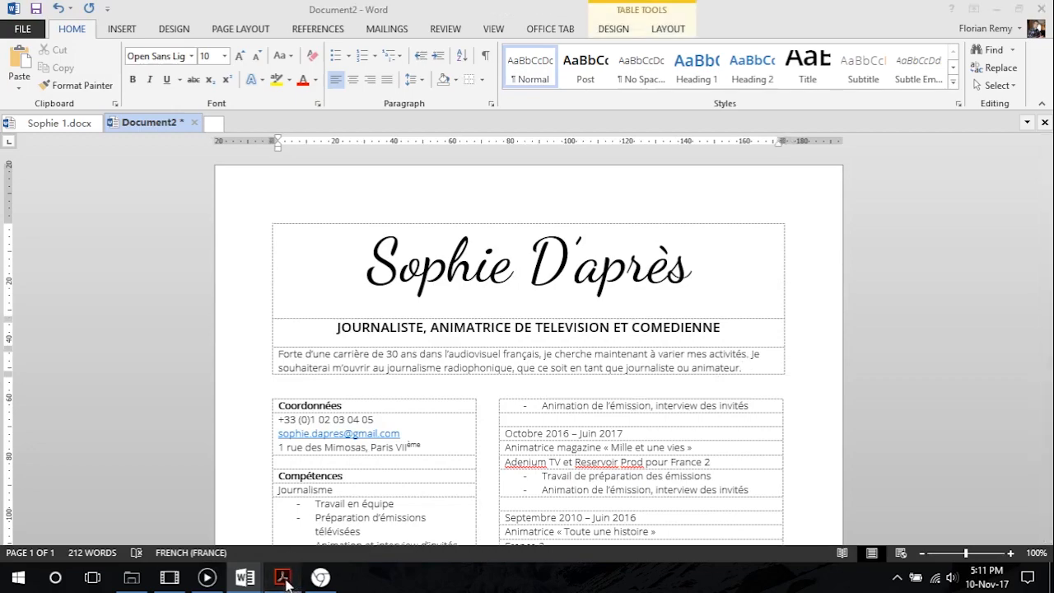
{"action": "left_click", "coordinate": [282, 577]}
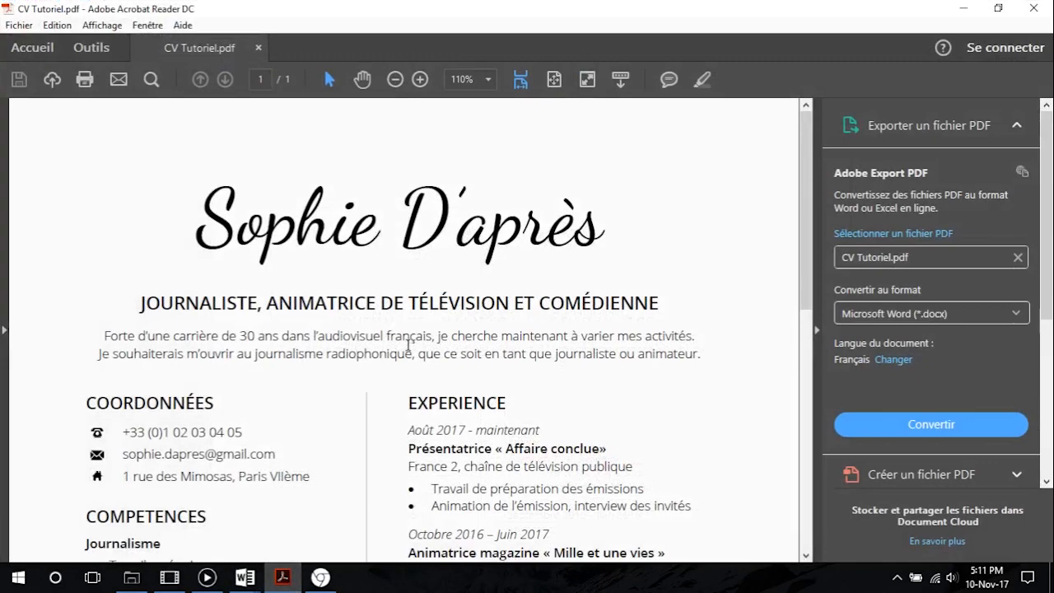
{"action": "left_click", "coordinate": [962, 8]}
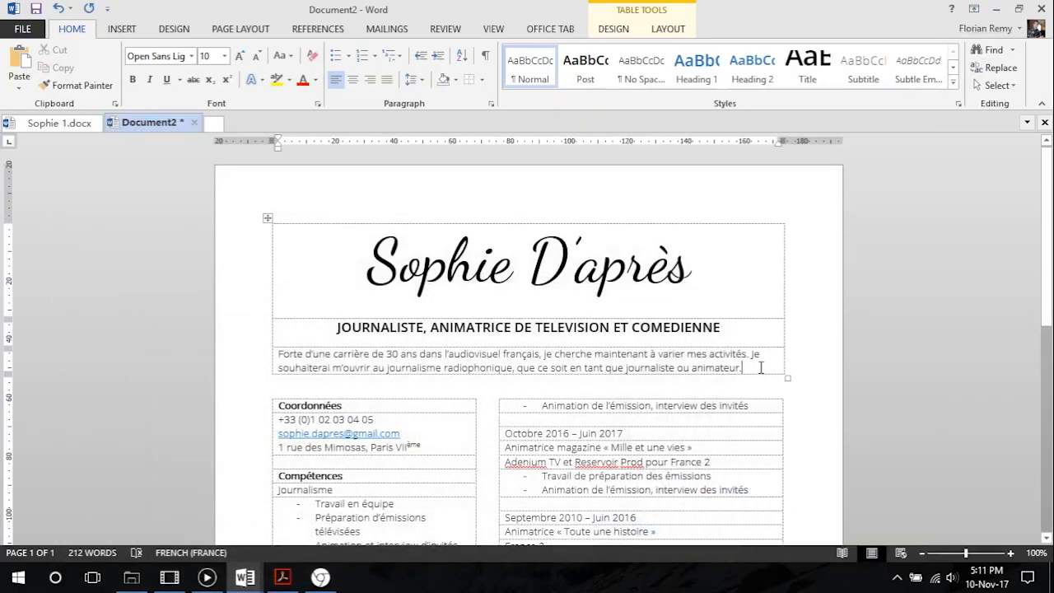
{"action": "left_click", "coordinate": [352, 79]}
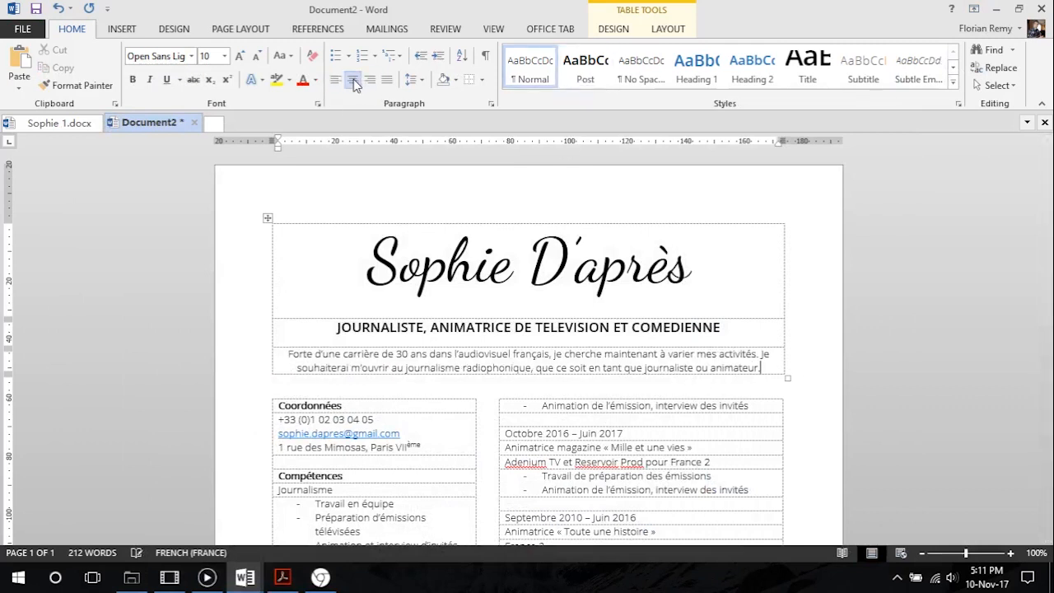
{"action": "left_click", "coordinate": [759, 354]}
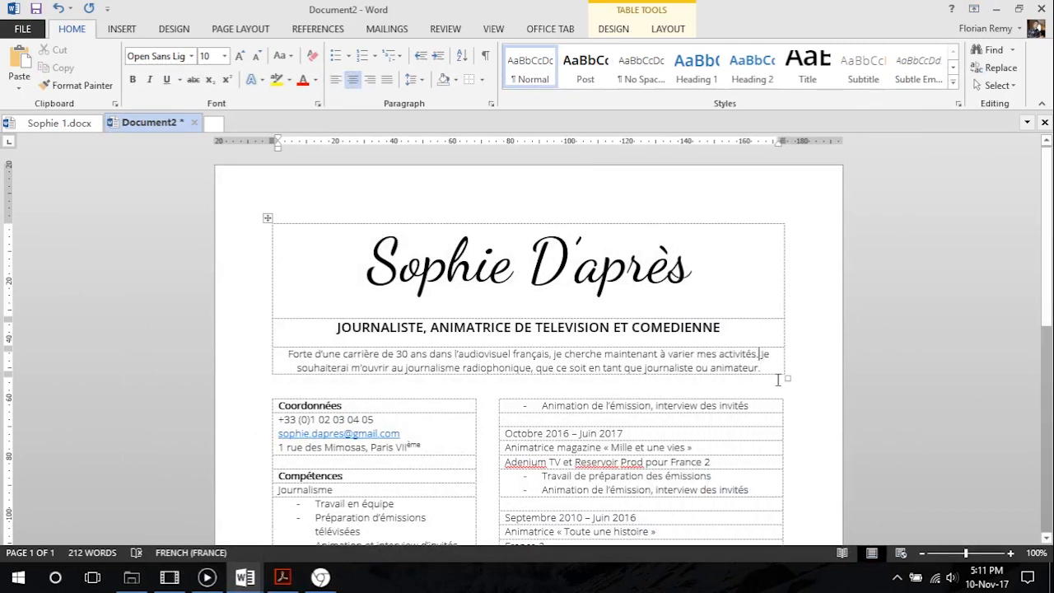
{"action": "key", "text": "shift+Return"}
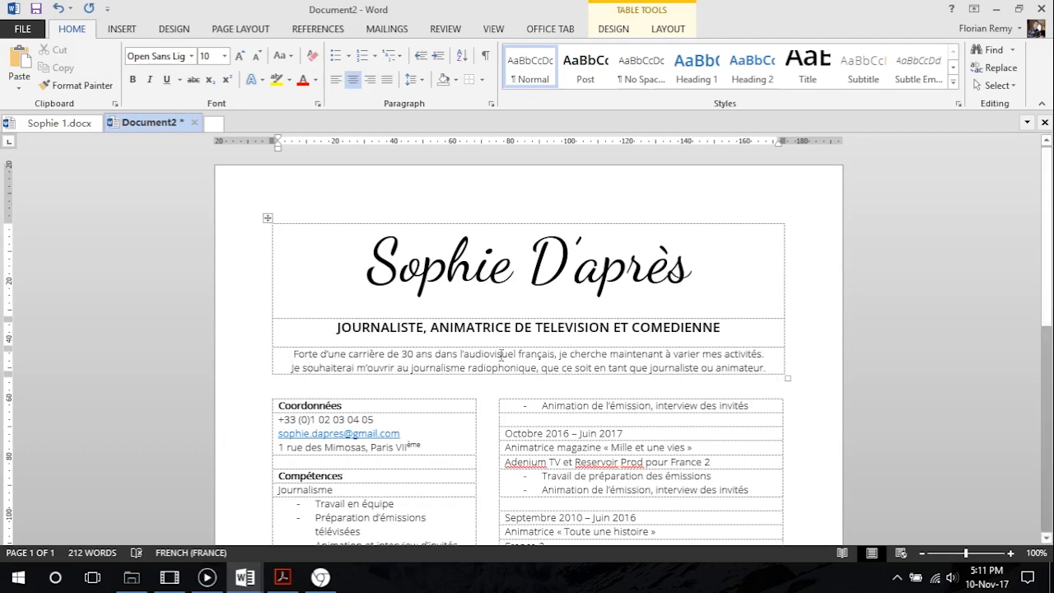
Switch to CV Tutoriel.pdf in Acrobat Reader and compare the job title's formatting with that of the section headings
{"action": "scroll", "coordinate": [495, 318], "scroll_direction": "down", "scroll_amount": 3}
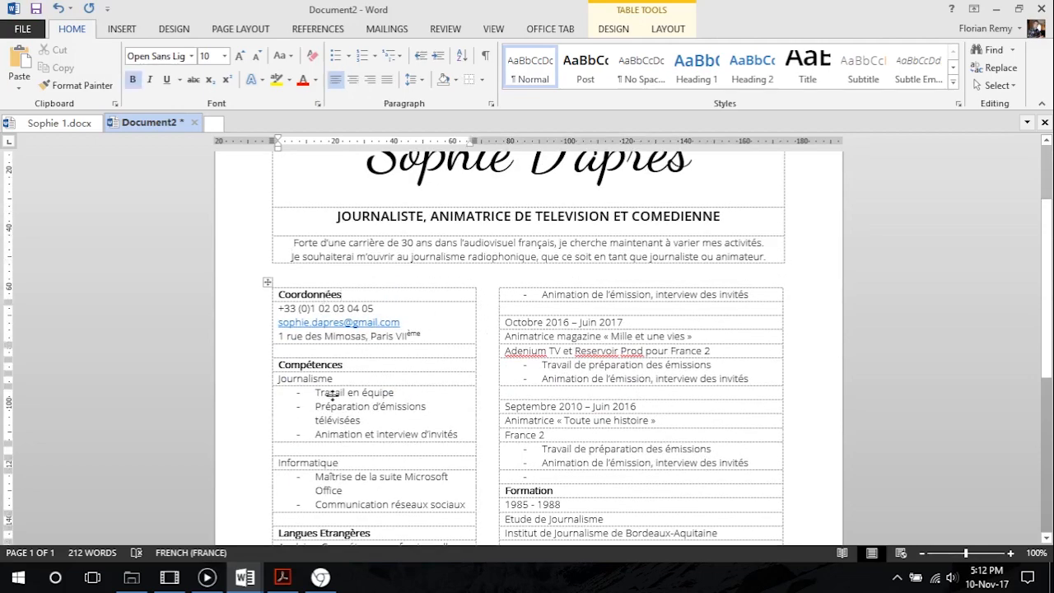
{"action": "left_click", "coordinate": [320, 577]}
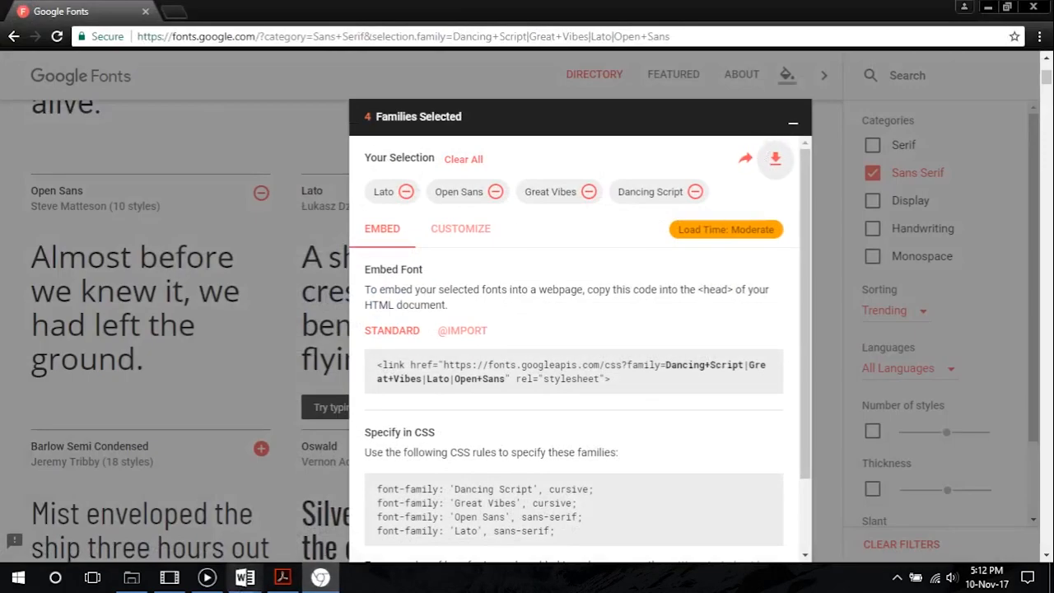
{"action": "left_click", "coordinate": [323, 583]}
{"action": "left_click", "coordinate": [286, 578]}
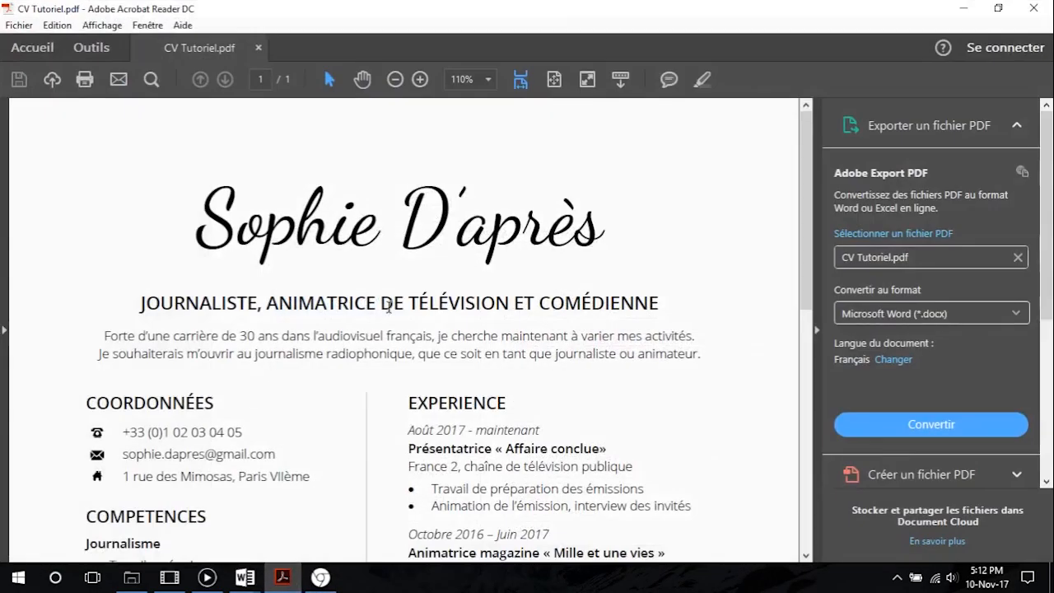
{"action": "scroll", "coordinate": [238, 410], "scroll_direction": "down", "scroll_amount": 2}
{"action": "left_click_drag", "start_coordinate": [142, 227], "coordinate": [402, 231]}
{"action": "left_click_drag", "start_coordinate": [477, 225], "coordinate": [483, 229]}
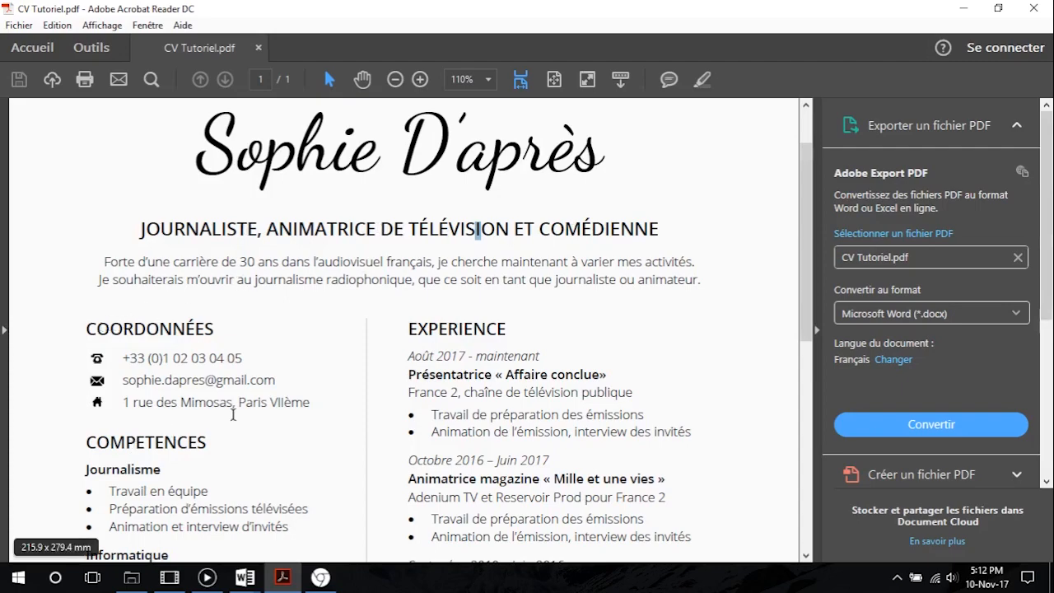
{"action": "left_click", "coordinate": [964, 8]}
Try the Post style on the Coordonnées heading and undo it
{"action": "left_click_drag", "start_coordinate": [360, 292], "coordinate": [276, 294]}
{"action": "left_click", "coordinate": [596, 76]}
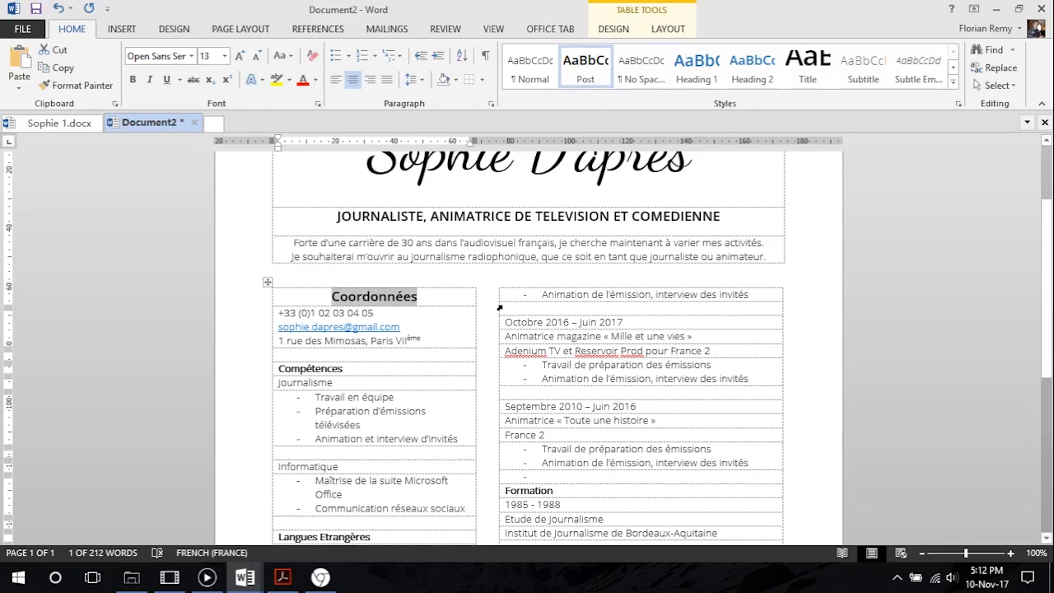
{"action": "key", "text": "ctrl+z"}
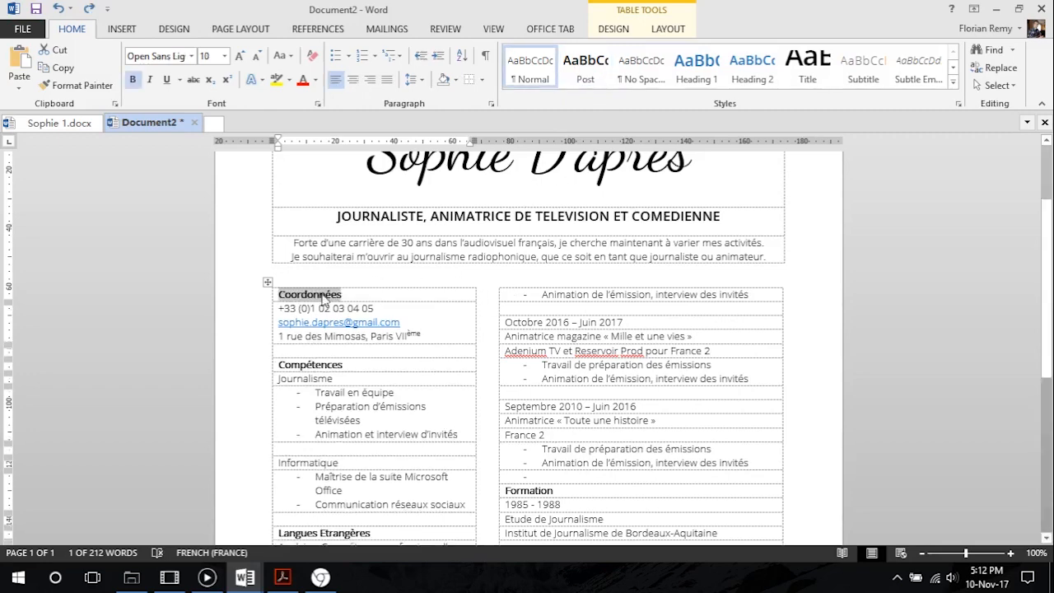
Start a new style named En-tête from the Coordonnées heading and open its full formatting options
{"action": "left_click", "coordinate": [952, 82]}
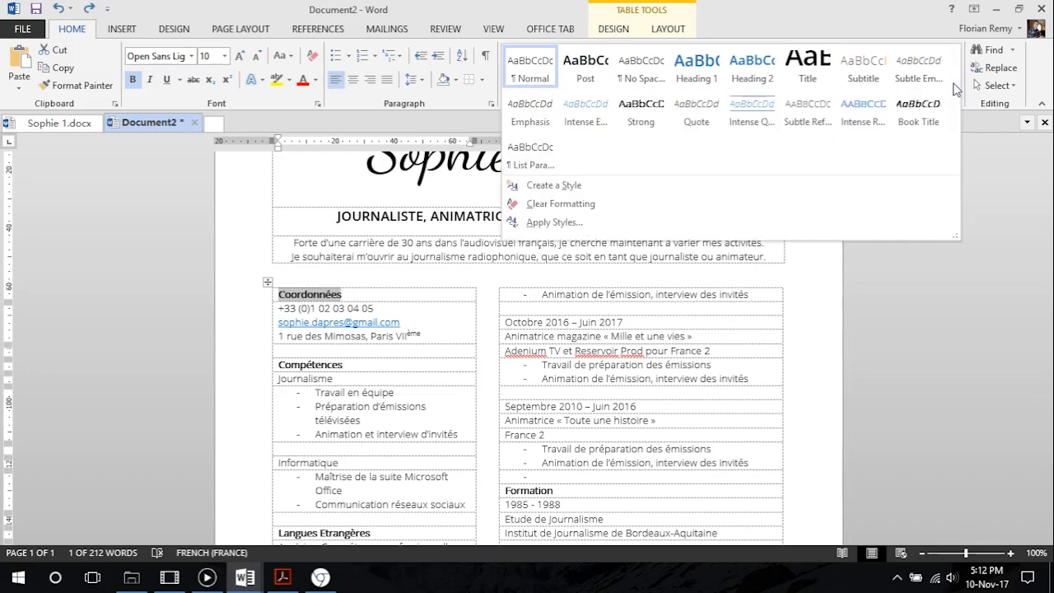
{"action": "left_click", "coordinate": [554, 185]}
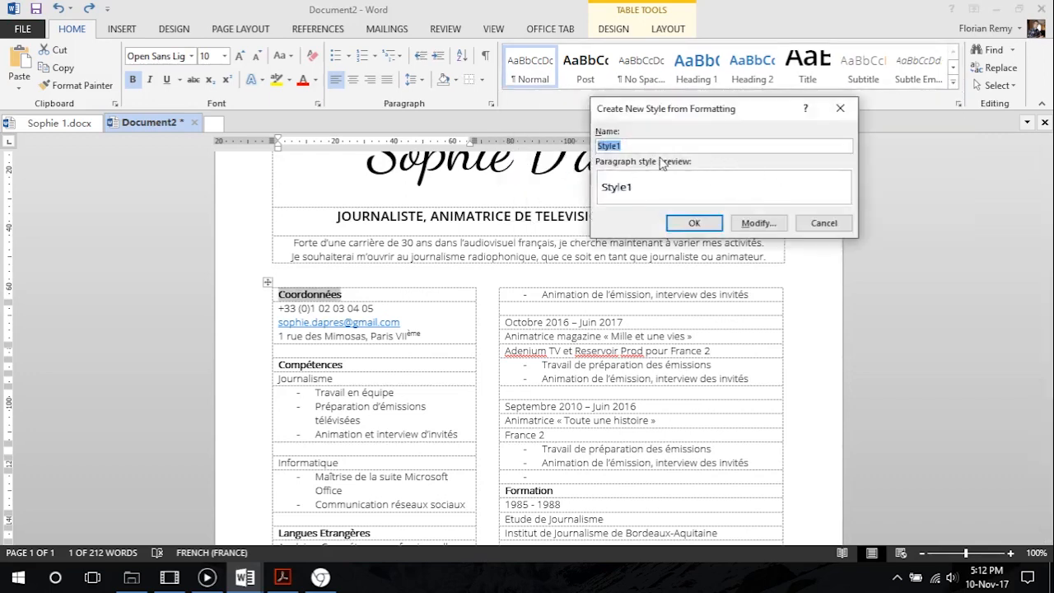
{"action": "type", "text": "En-tête"}
{"action": "left_click", "coordinate": [758, 223]}
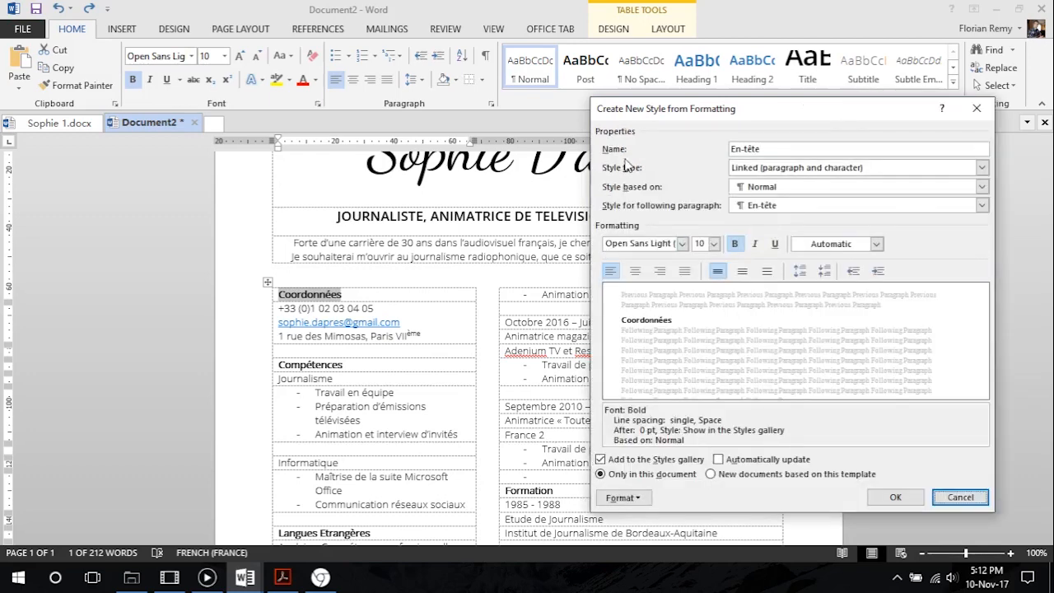
{"action": "left_click_drag", "start_coordinate": [668, 112], "coordinate": [662, 90]}
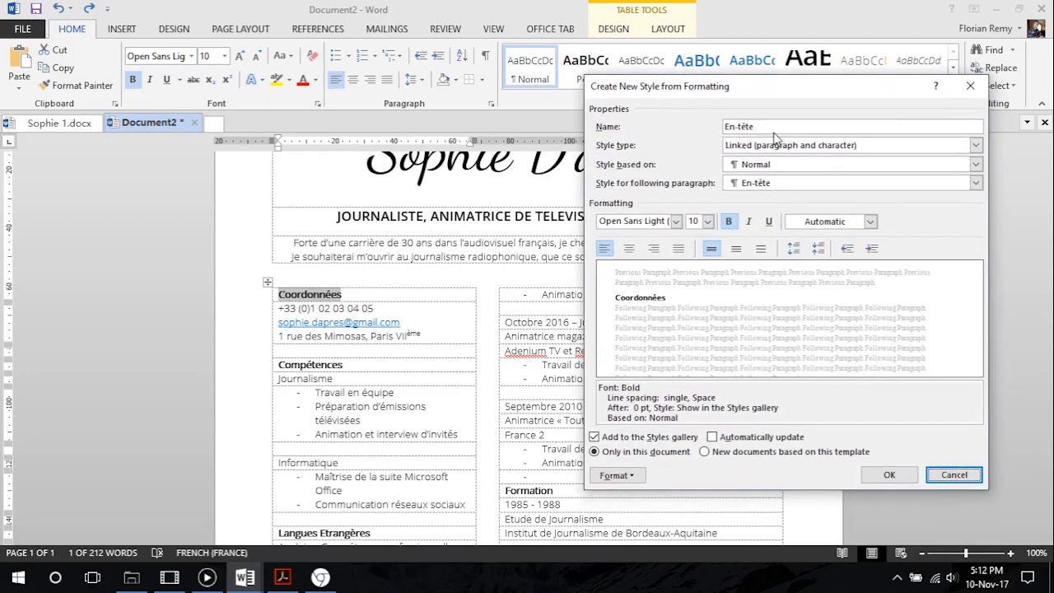
Set the En-tête style to 12 pt Open Sans SemiBold (Headings) with bold turned off
{"action": "left_click", "coordinate": [706, 228]}
{"action": "left_click", "coordinate": [696, 279]}
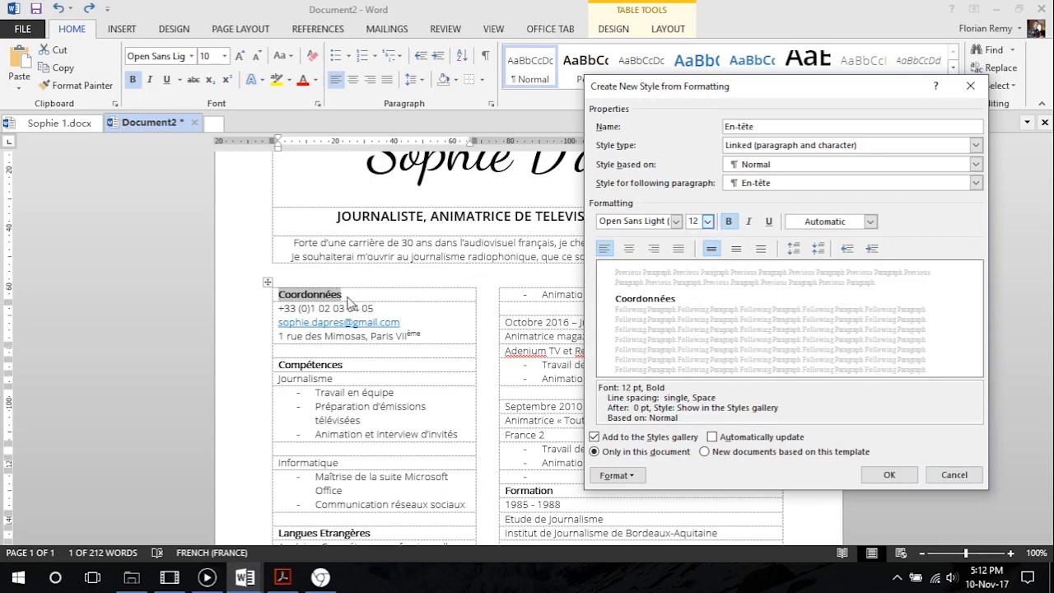
{"action": "left_click", "coordinate": [729, 222]}
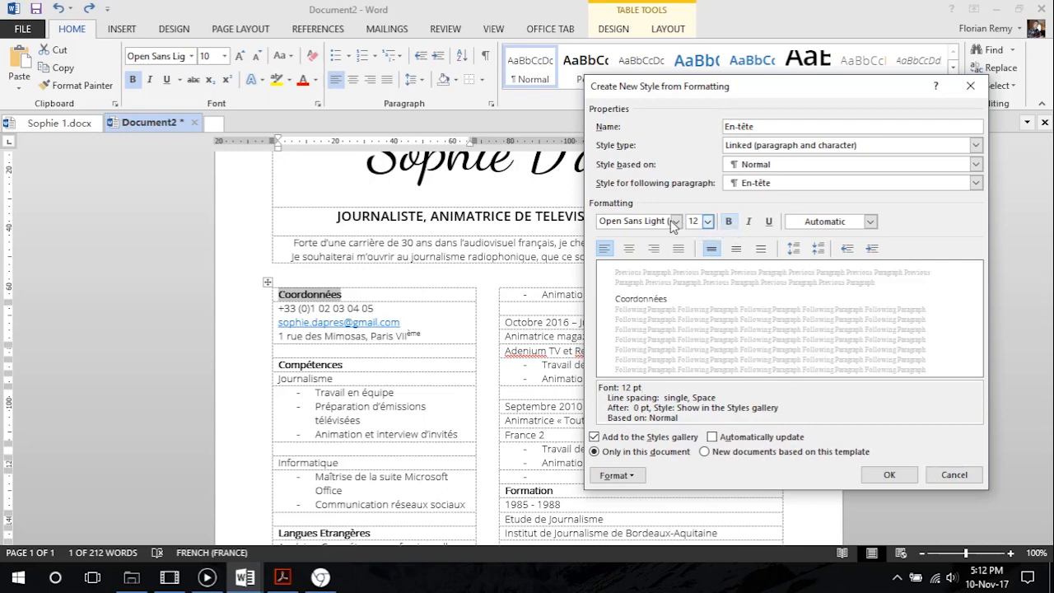
{"action": "left_click", "coordinate": [676, 222]}
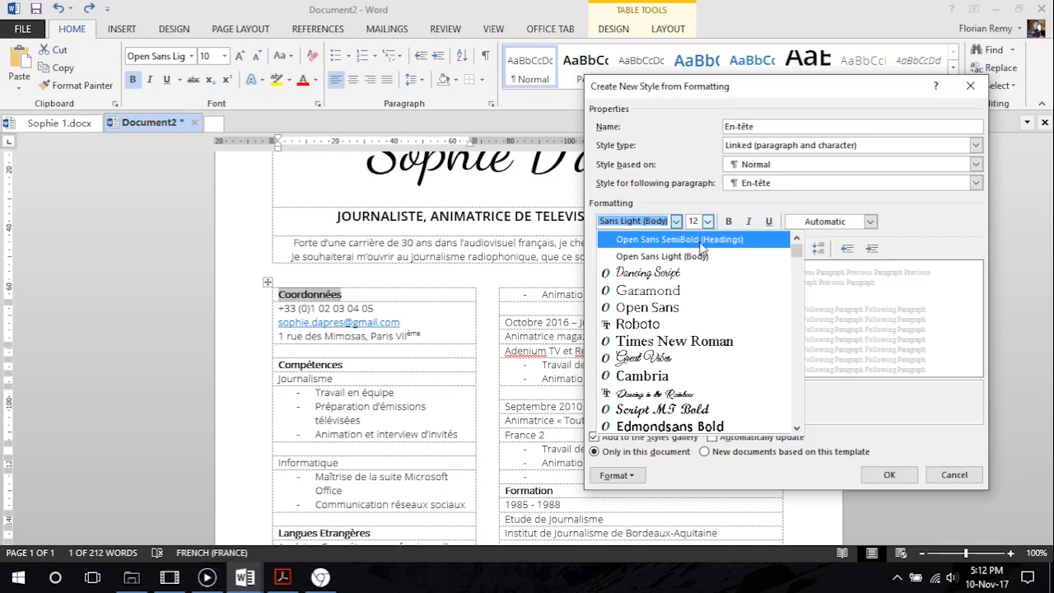
{"action": "left_click", "coordinate": [701, 239]}
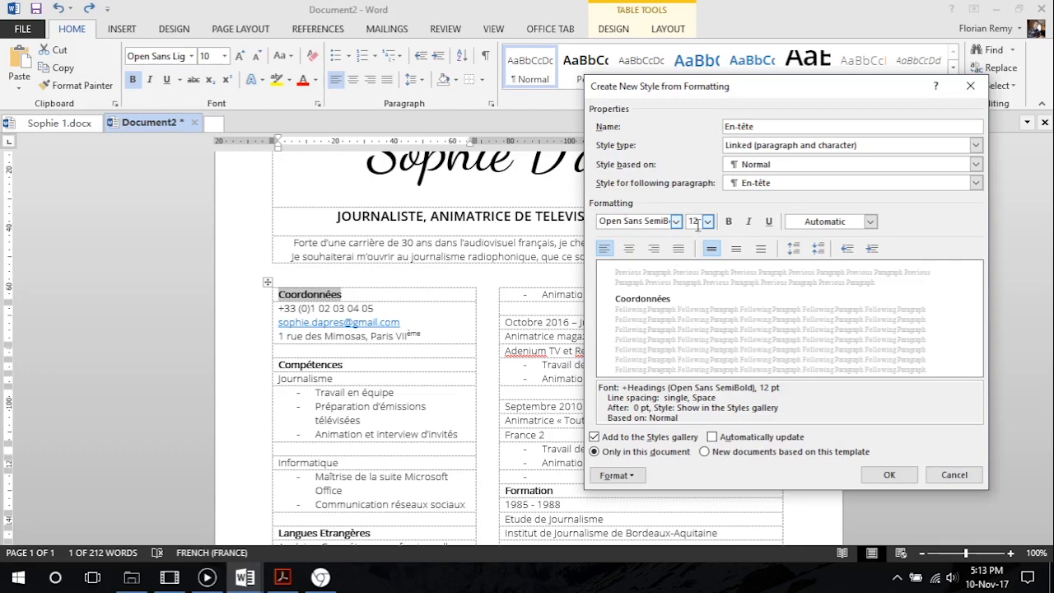
Add the All caps effect to the En-tête style's font and save the new style
{"action": "left_click", "coordinate": [625, 477]}
{"action": "left_click", "coordinate": [630, 316]}
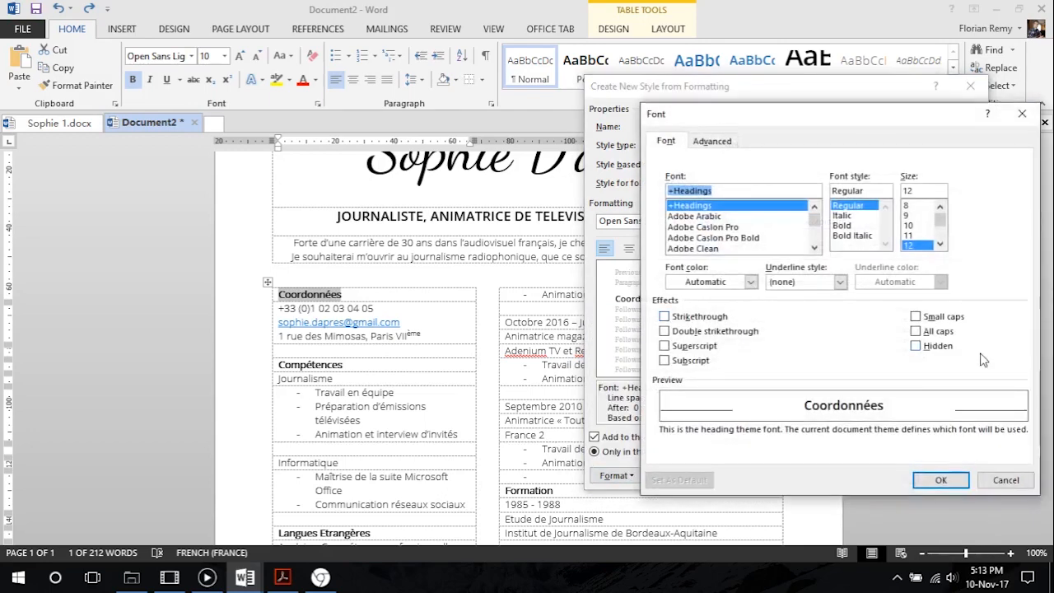
{"action": "left_click", "coordinate": [928, 332]}
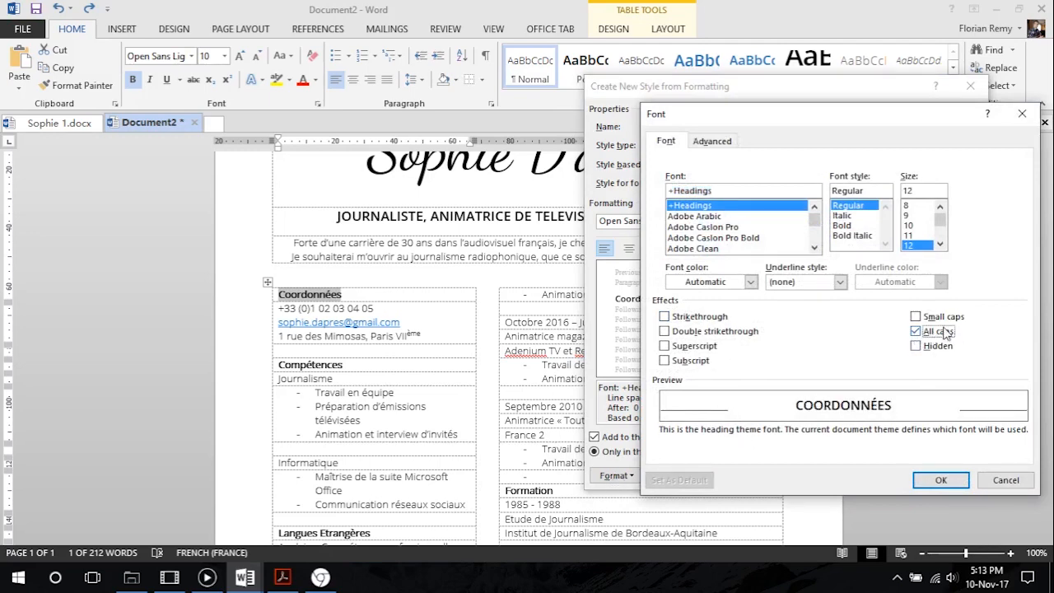
{"action": "left_click", "coordinate": [940, 480]}
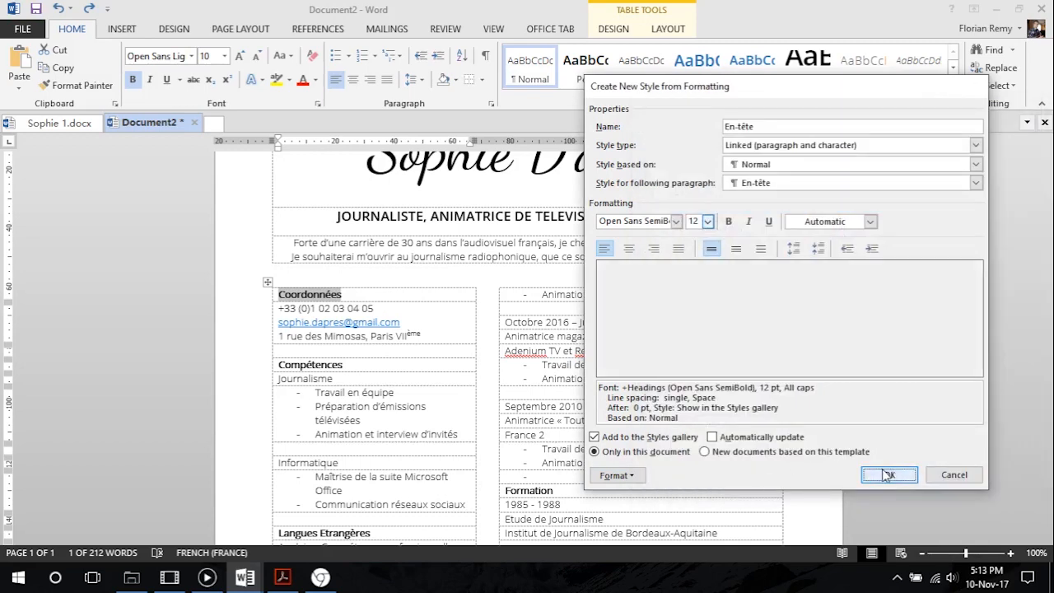
{"action": "left_click", "coordinate": [872, 475]}
Apply the En-tête style to the Compétences, Langues Etrangères and Loisirs headings
{"action": "left_click", "coordinate": [395, 298]}
{"action": "scroll", "coordinate": [367, 298], "scroll_direction": "down", "scroll_amount": 2}
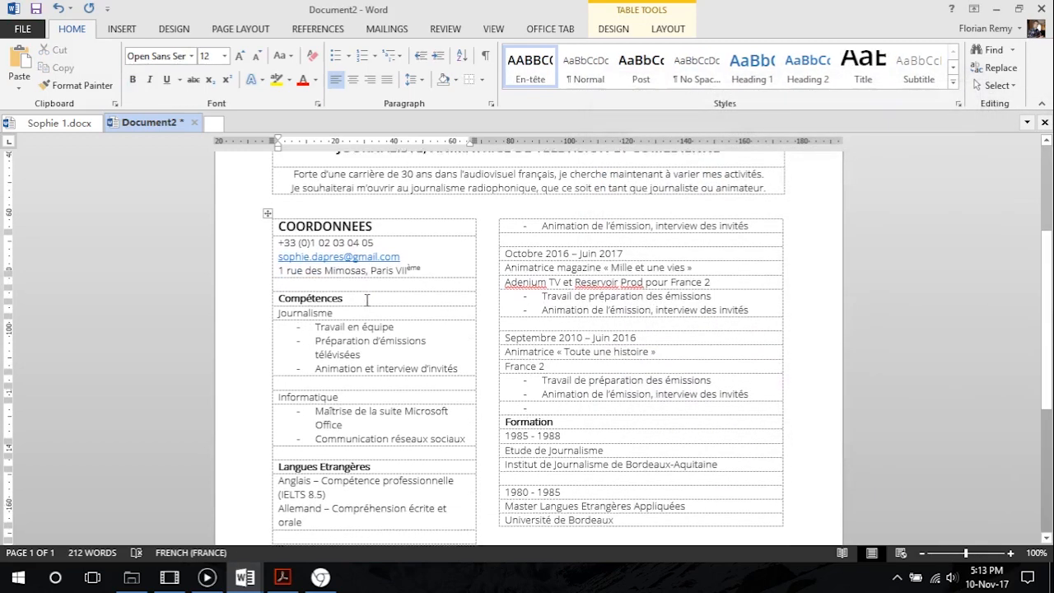
{"action": "double_click", "coordinate": [312, 293]}
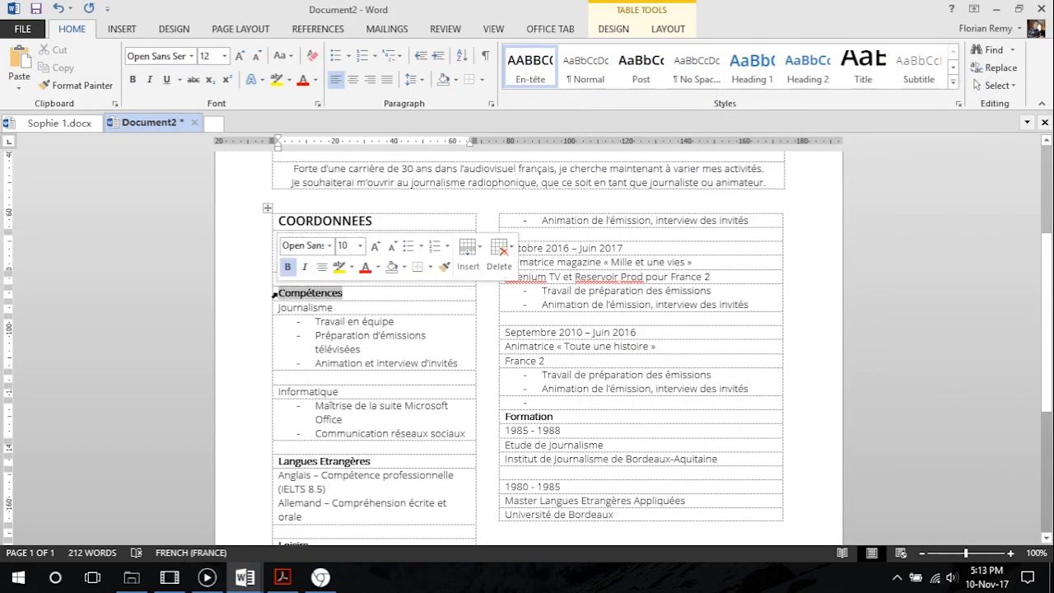
{"action": "left_click", "coordinate": [533, 72]}
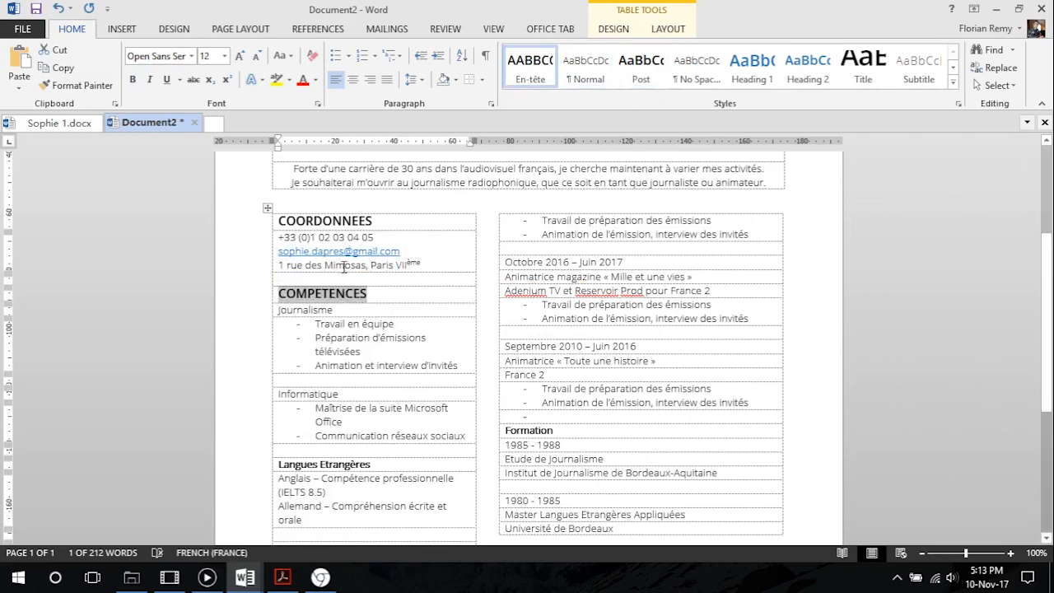
{"action": "scroll", "coordinate": [381, 394], "scroll_direction": "down", "scroll_amount": 2}
{"action": "left_click_drag", "start_coordinate": [381, 394], "coordinate": [279, 391]}
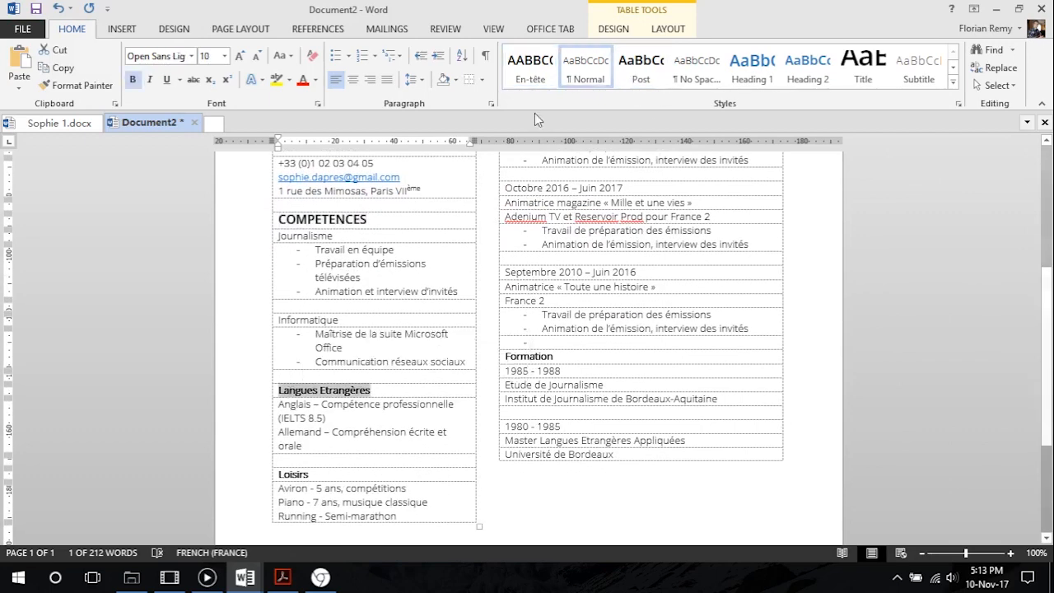
{"action": "left_click", "coordinate": [531, 73]}
{"action": "left_click_drag", "start_coordinate": [344, 478], "coordinate": [279, 477]}
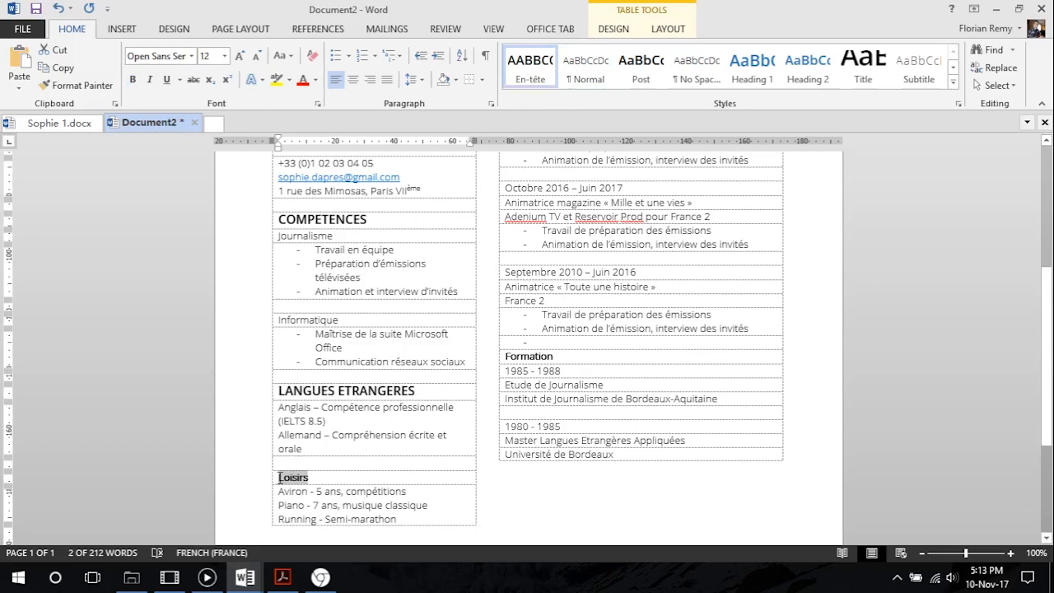
{"action": "left_click", "coordinate": [534, 73]}
Apply the En-tête style to the Formation and Expérience headings
{"action": "left_click_drag", "start_coordinate": [568, 359], "coordinate": [503, 356]}
{"action": "left_click", "coordinate": [531, 72]}
{"action": "scroll", "coordinate": [589, 345], "scroll_direction": "up", "scroll_amount": 2}
{"action": "scroll", "coordinate": [590, 345], "scroll_direction": "down", "scroll_amount": 7}
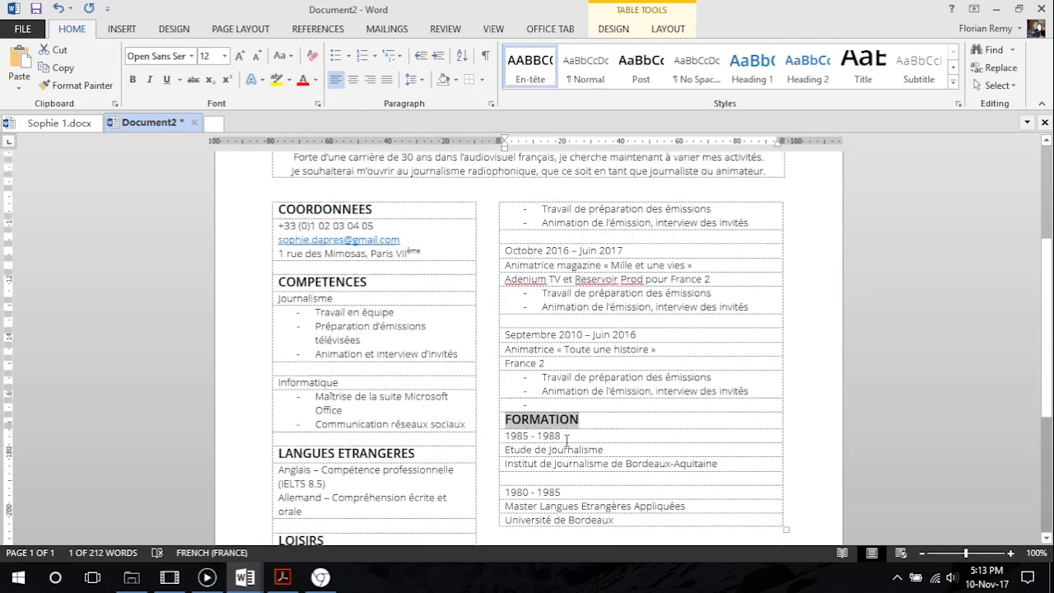
{"action": "left_click_drag", "start_coordinate": [348, 416], "coordinate": [279, 415]}
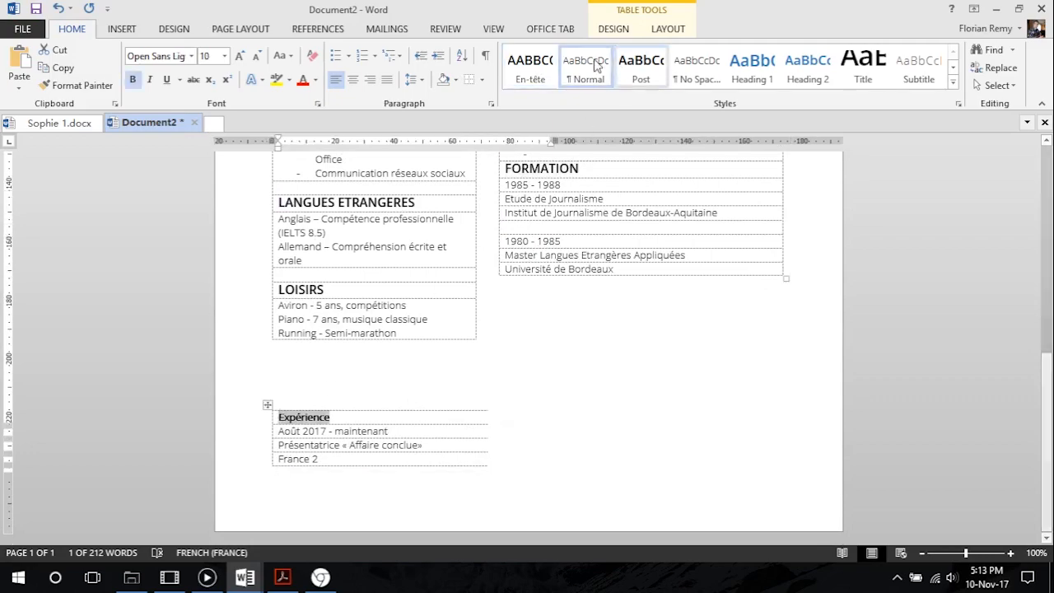
{"action": "left_click", "coordinate": [530, 70]}
Insert blank paragraphs between the Loisirs section and the Expérience table so that the whole Expérience table moves to the second column
{"action": "left_click", "coordinate": [275, 372]}
{"action": "key", "text": "Return"}
{"action": "key", "text": "Return"}
{"action": "key", "text": "Return"}
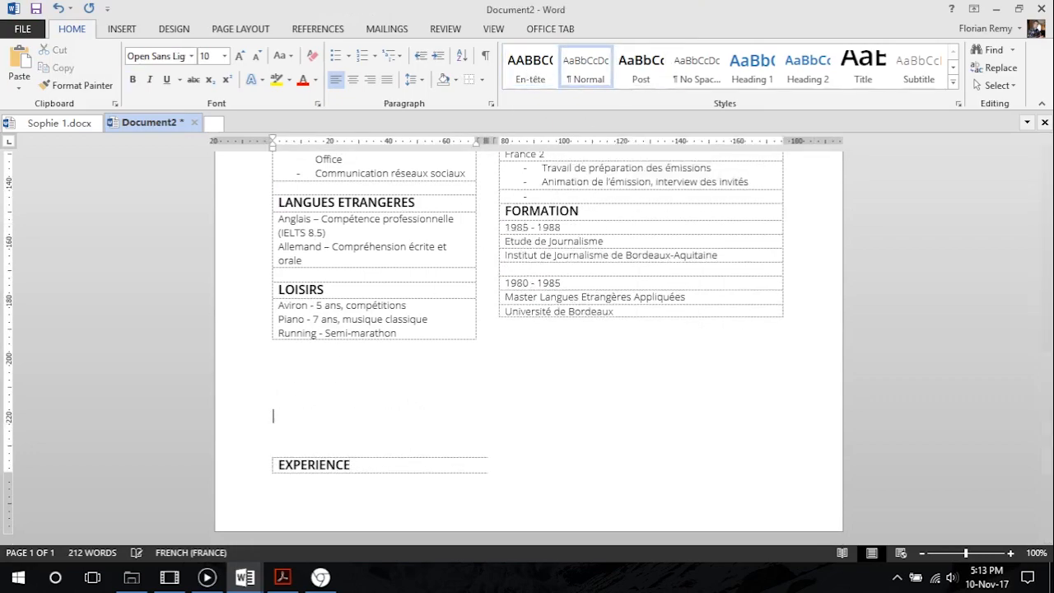
{"action": "scroll", "coordinate": [313, 383], "scroll_direction": "up", "scroll_amount": 10}
{"action": "scroll", "coordinate": [378, 353], "scroll_direction": "down", "scroll_amount": 5}
{"action": "scroll", "coordinate": [378, 352], "scroll_direction": "up", "scroll_amount": 5}
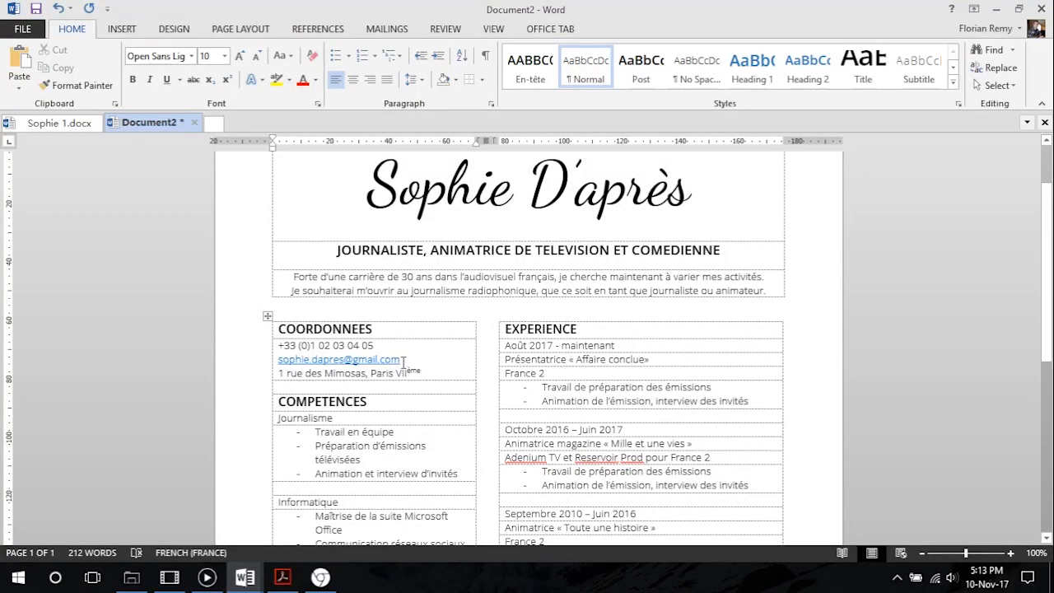
Remove the hyperlink from the e-mail address under the Coordonnées heading
{"action": "left_click", "coordinate": [371, 359]}
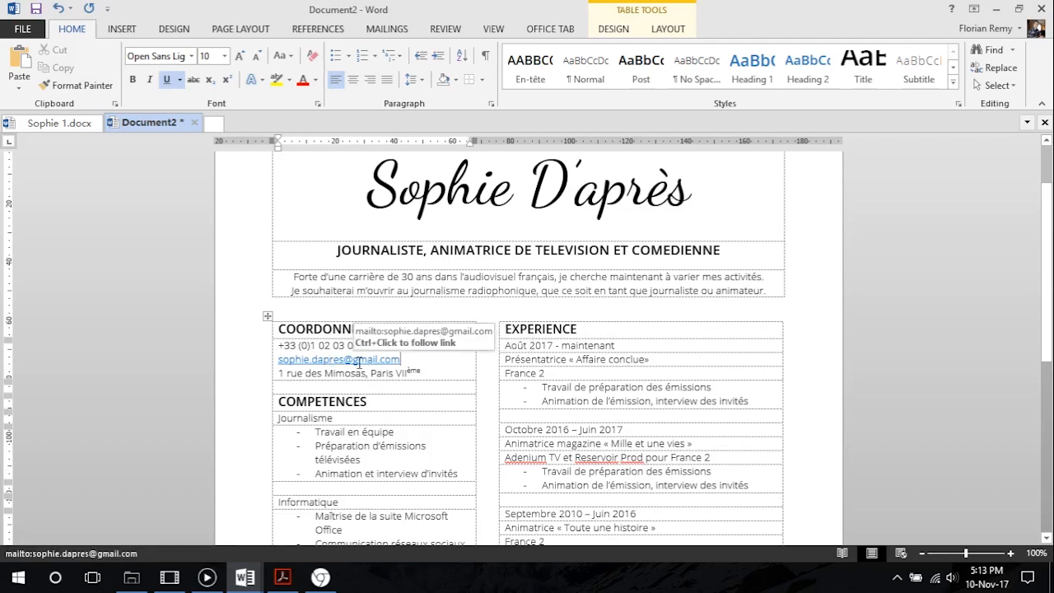
{"action": "right_click", "coordinate": [359, 365]}
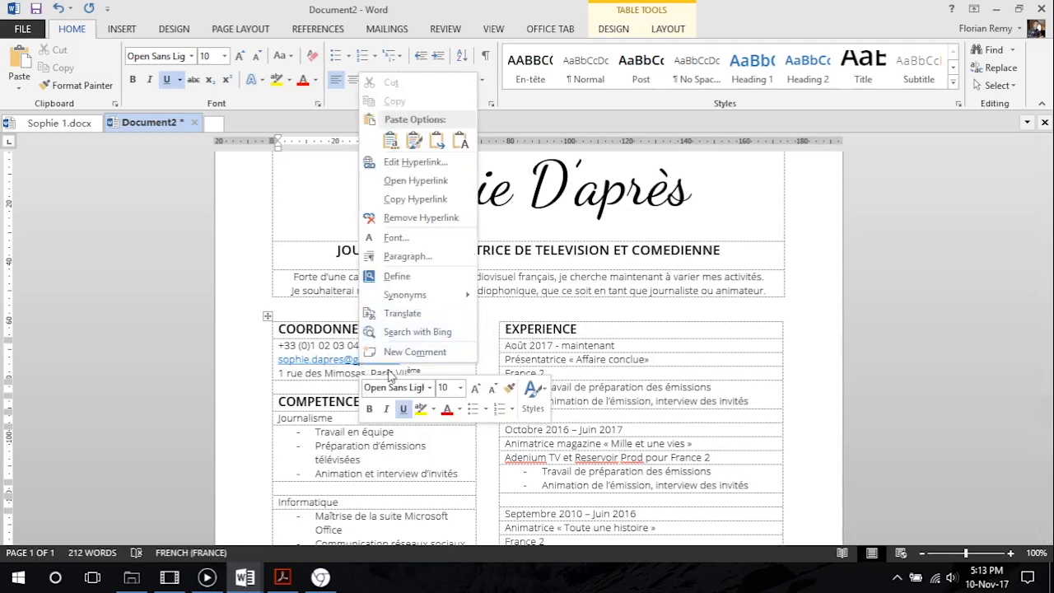
{"action": "left_click", "coordinate": [429, 219]}
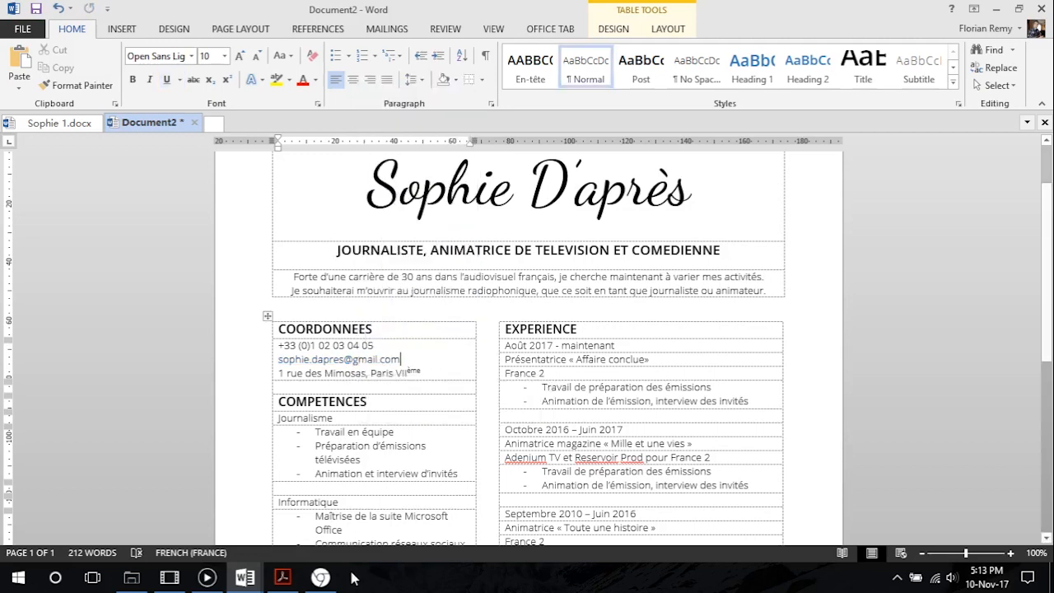
Check the contact block's layout in CV Tutoriel.pdf, then split the contact-details cell in Word into 2 columns and 3 rows
{"action": "key", "text": "alt+Tab"}
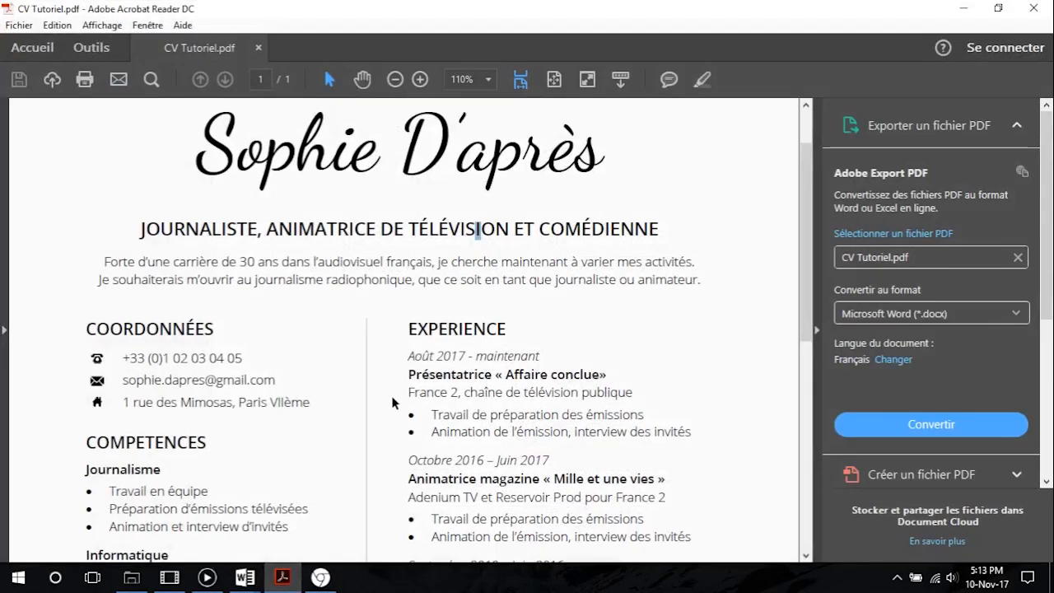
{"action": "left_click", "coordinate": [962, 8]}
{"action": "left_click_drag", "start_coordinate": [442, 372], "coordinate": [268, 349]}
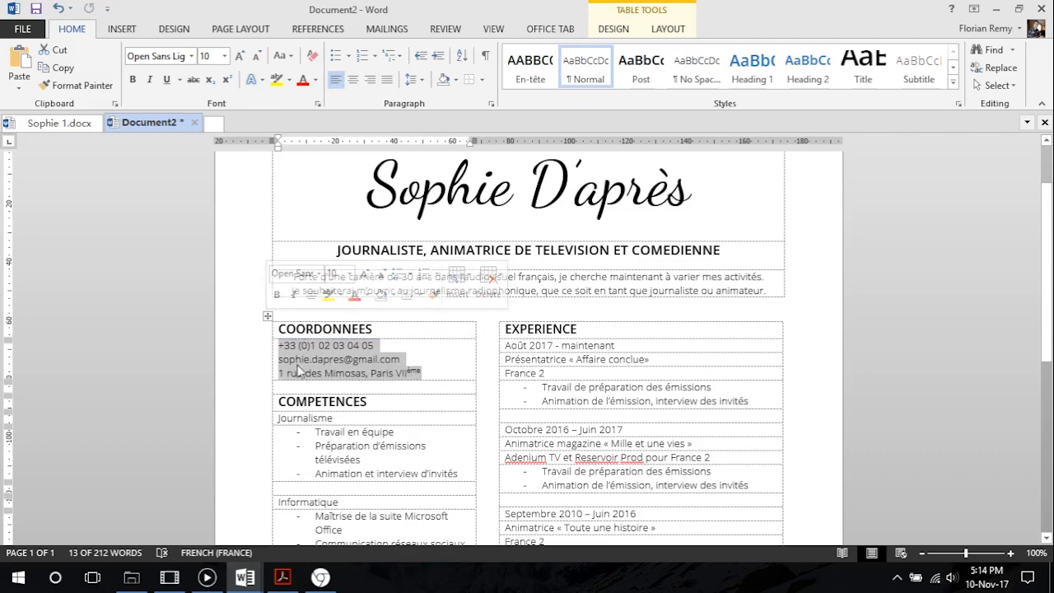
{"action": "left_click", "coordinate": [613, 28]}
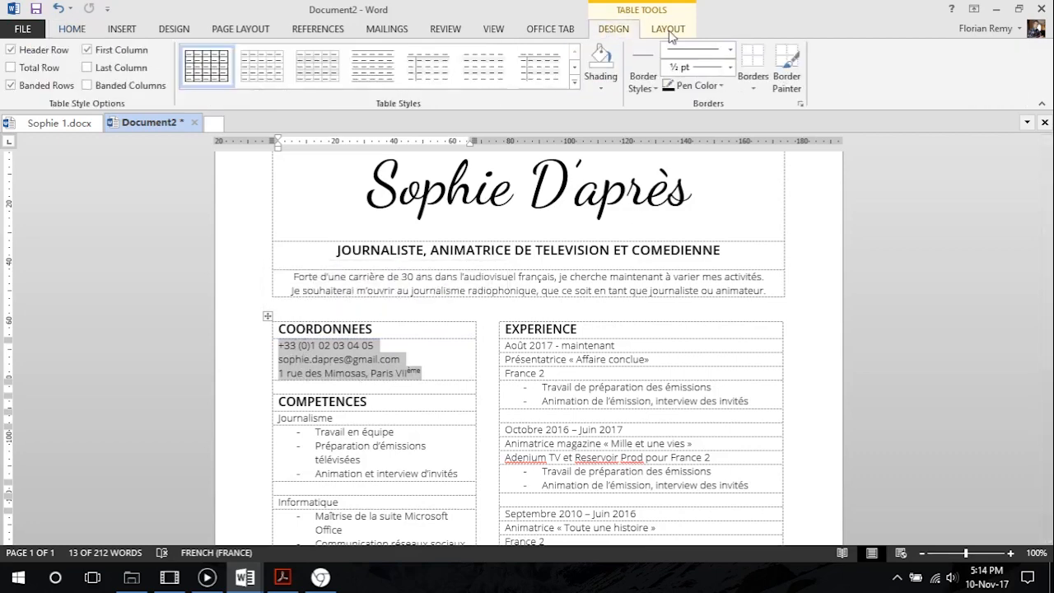
{"action": "left_click", "coordinate": [668, 29]}
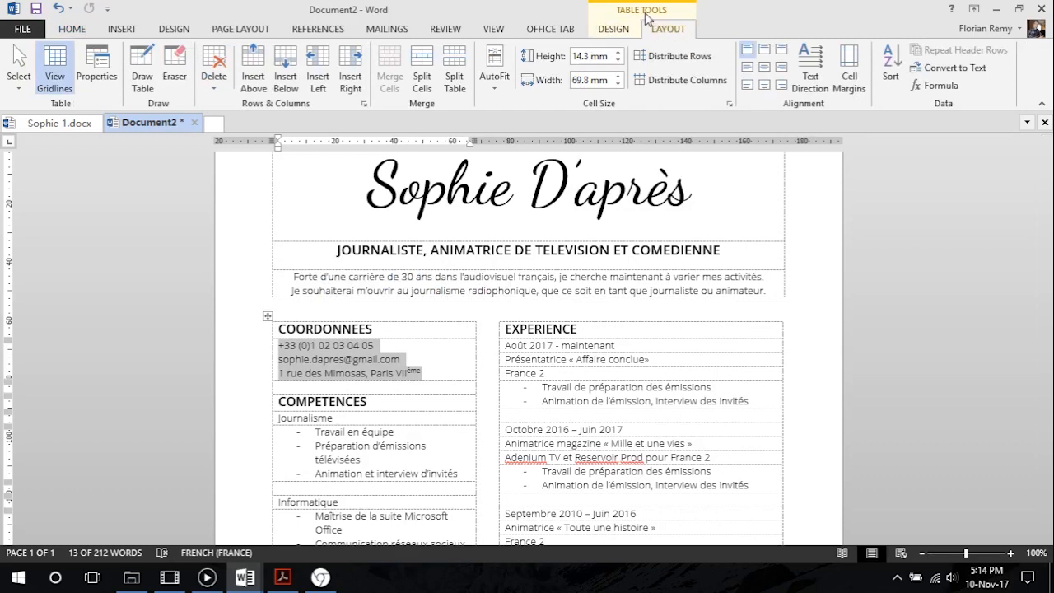
{"action": "left_click", "coordinate": [424, 72]}
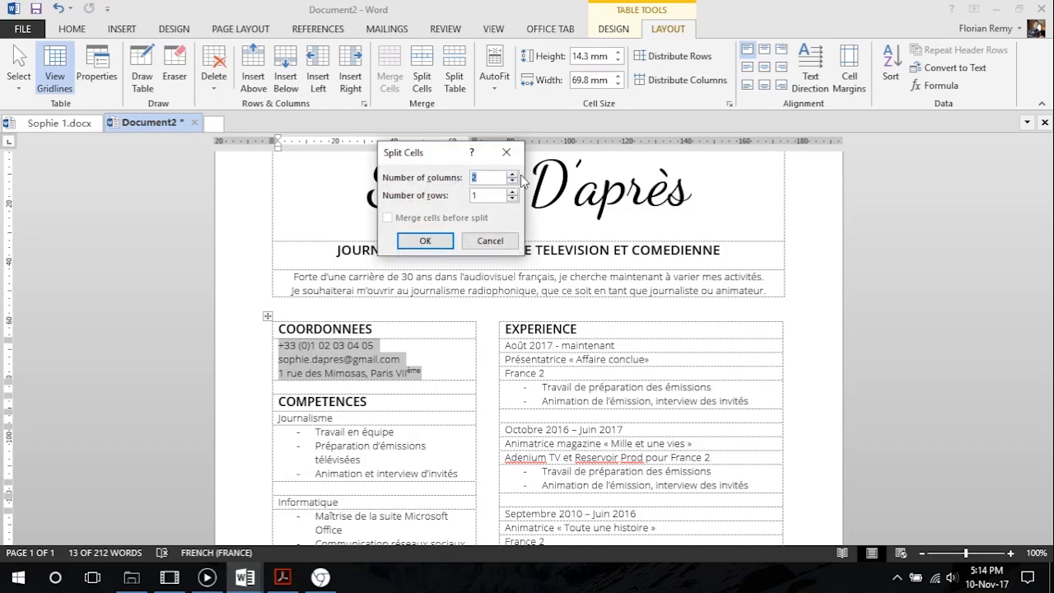
{"action": "left_click", "coordinate": [425, 239]}
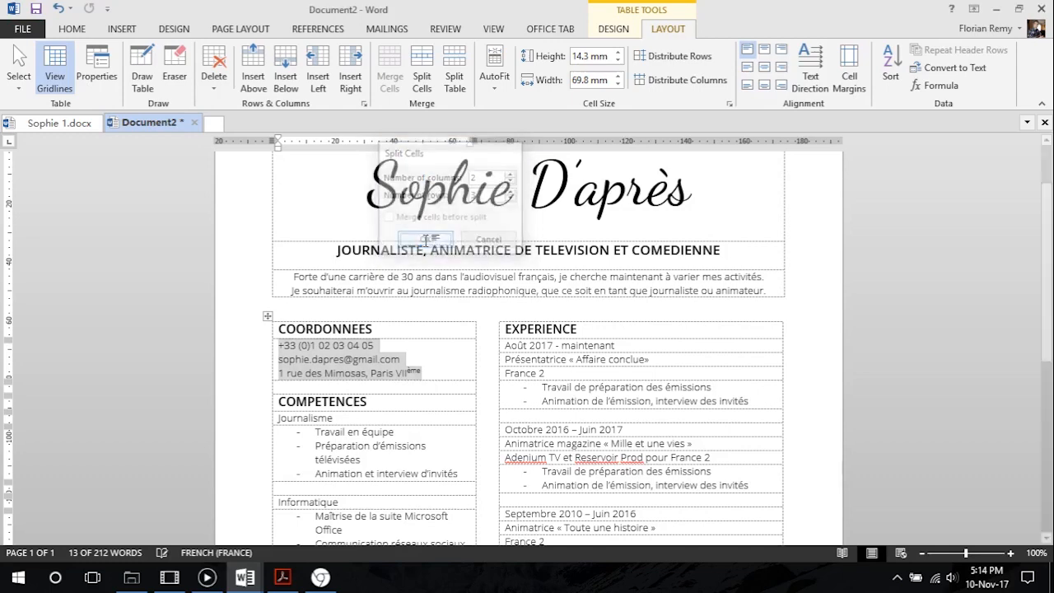
Place the phone number, e-mail and postal address in separate rows of the second column, and widen that column to about 57.5 mm
{"action": "left_click", "coordinate": [396, 358]}
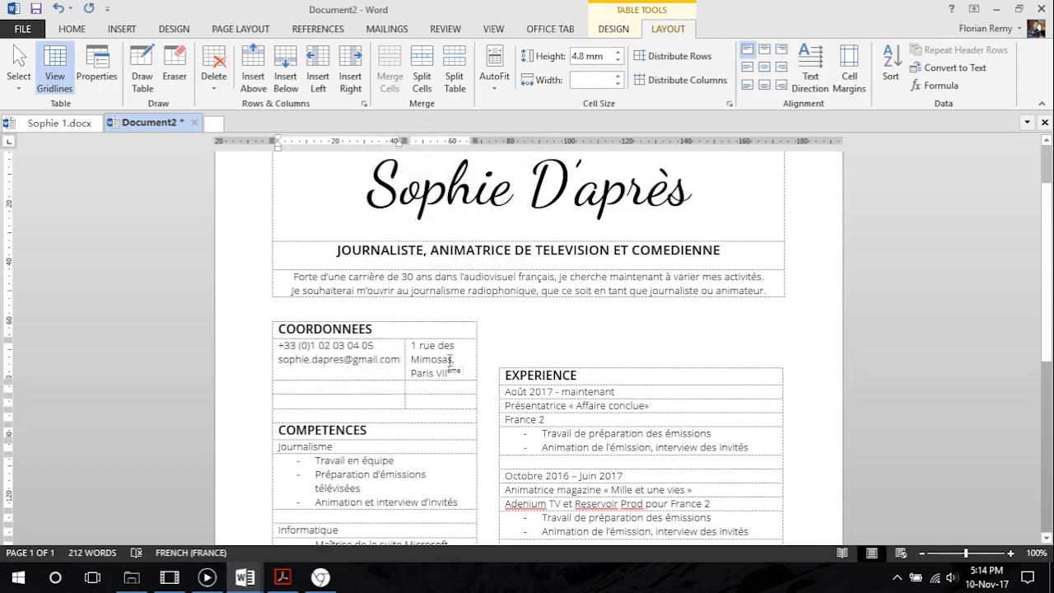
{"action": "triple_click", "coordinate": [449, 360]}
{"action": "left_click_drag", "start_coordinate": [436, 365], "coordinate": [412, 375]}
{"action": "left_click_drag", "start_coordinate": [324, 362], "coordinate": [354, 349]}
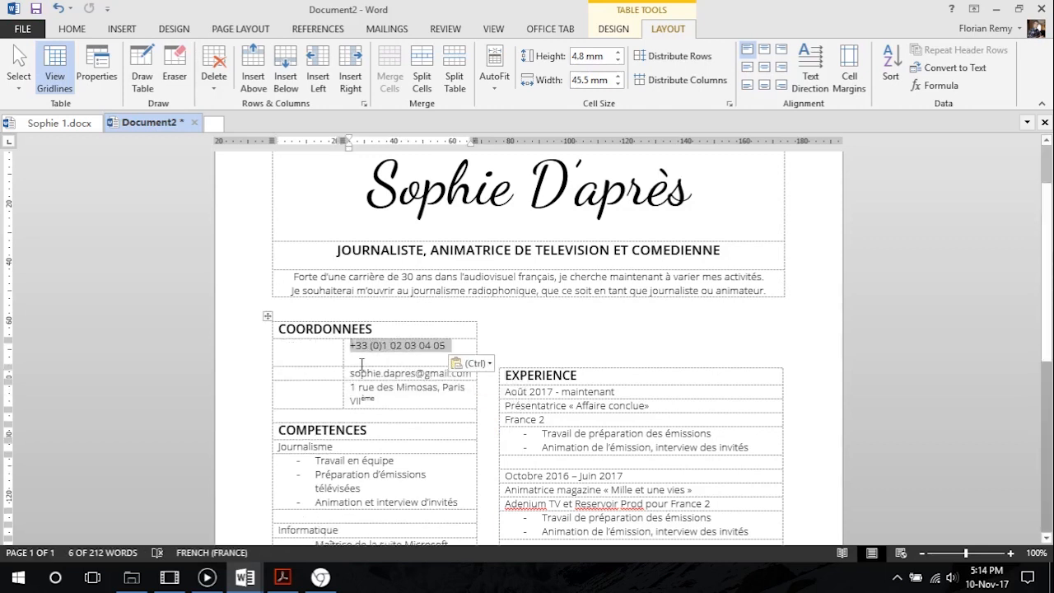
{"action": "left_click", "coordinate": [362, 363]}
{"action": "key", "text": "BackSpace"}
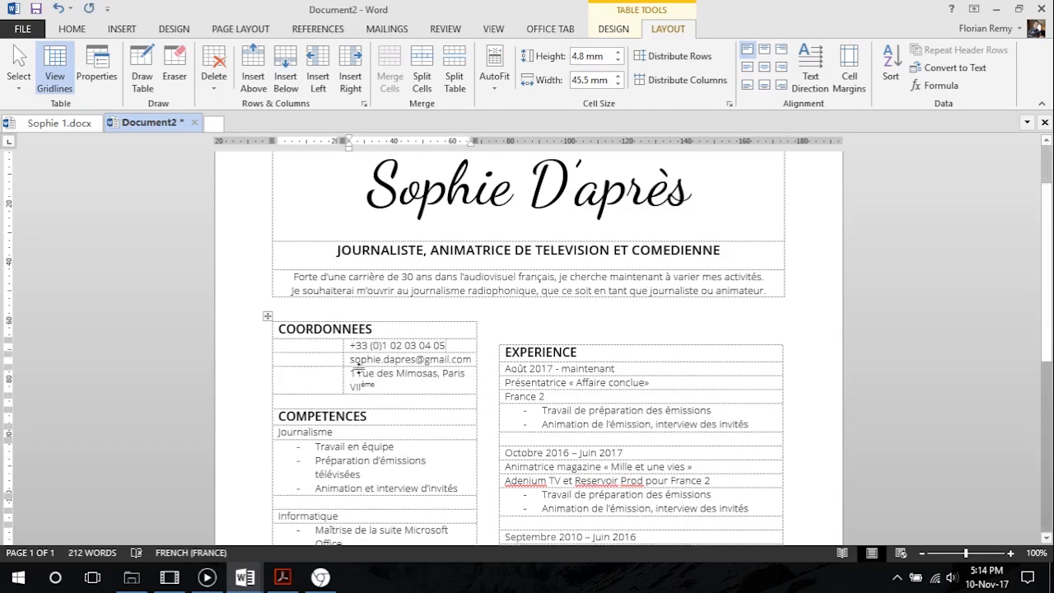
{"action": "left_click_drag", "start_coordinate": [340, 346], "coordinate": [308, 348]}
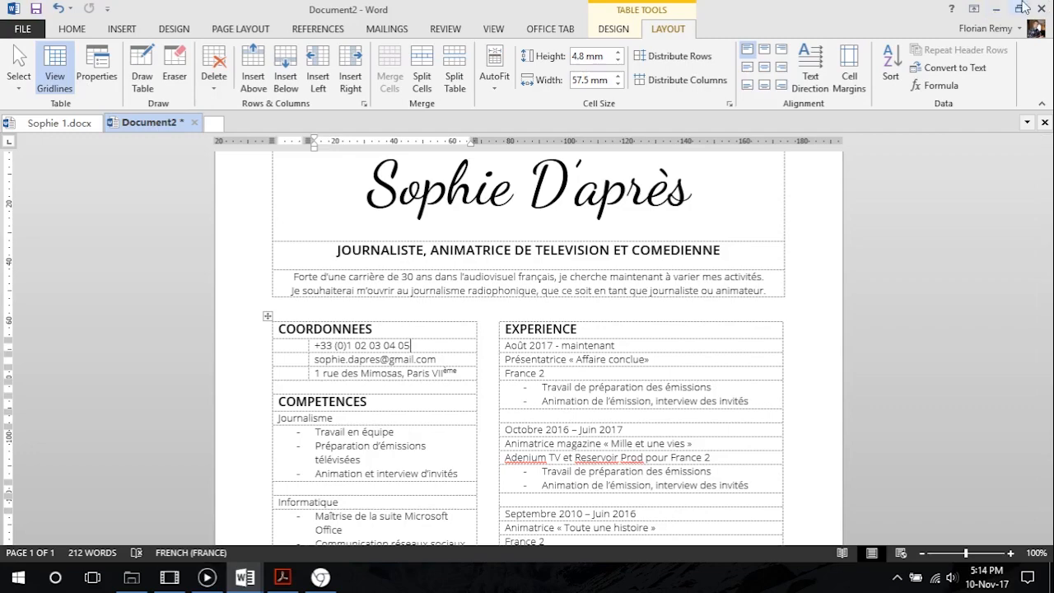
Switch to the desktop, open Icones.rar in WinRAR and extract its Icones folder to the desktop
{"action": "left_click", "coordinate": [998, 11]}
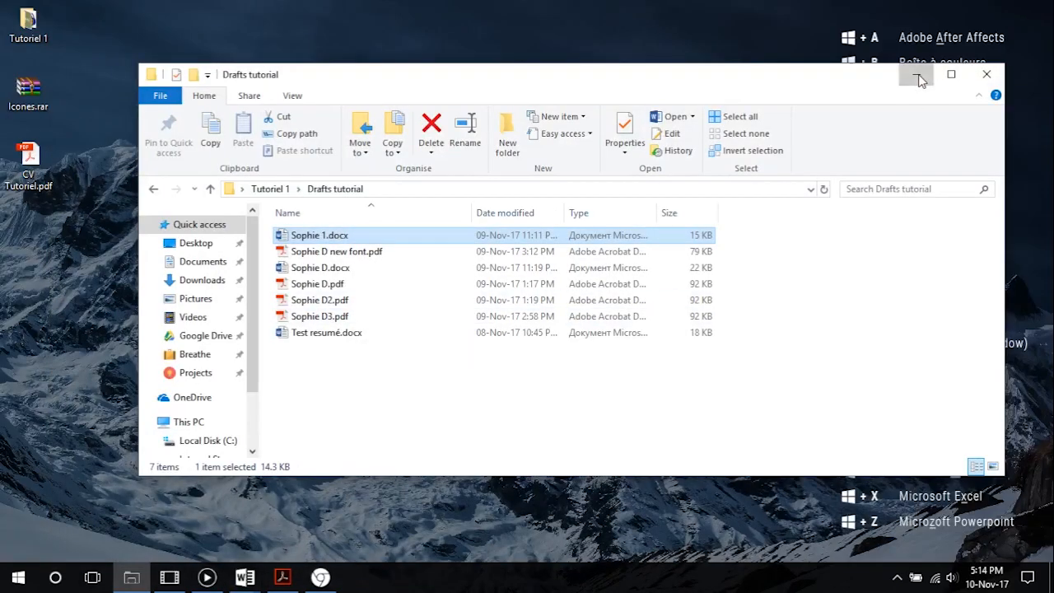
{"action": "left_click", "coordinate": [917, 73]}
{"action": "double_click", "coordinate": [29, 92]}
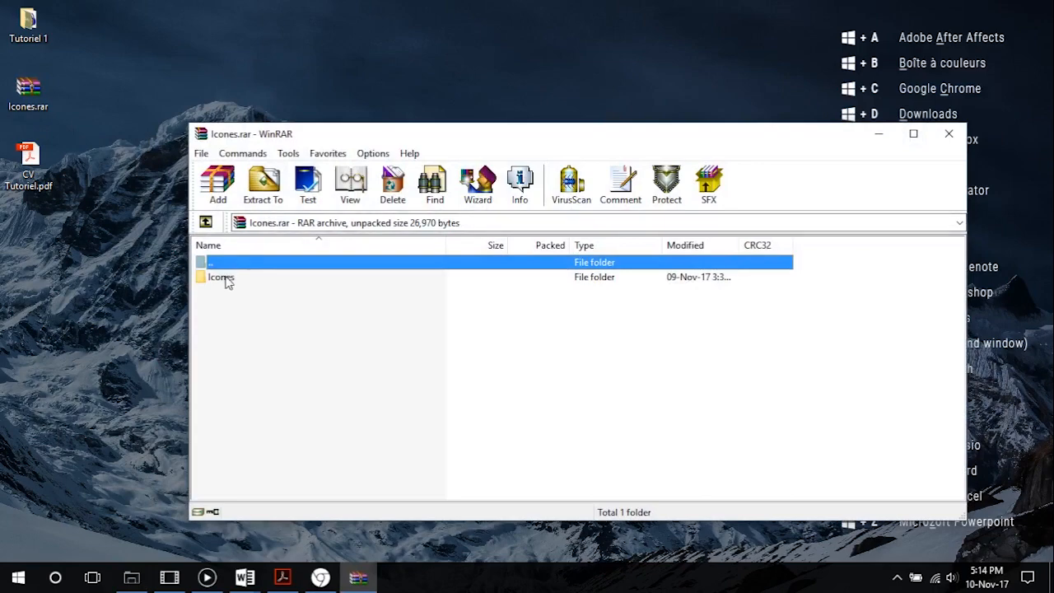
{"action": "left_click", "coordinate": [215, 280]}
{"action": "left_click", "coordinate": [263, 191]}
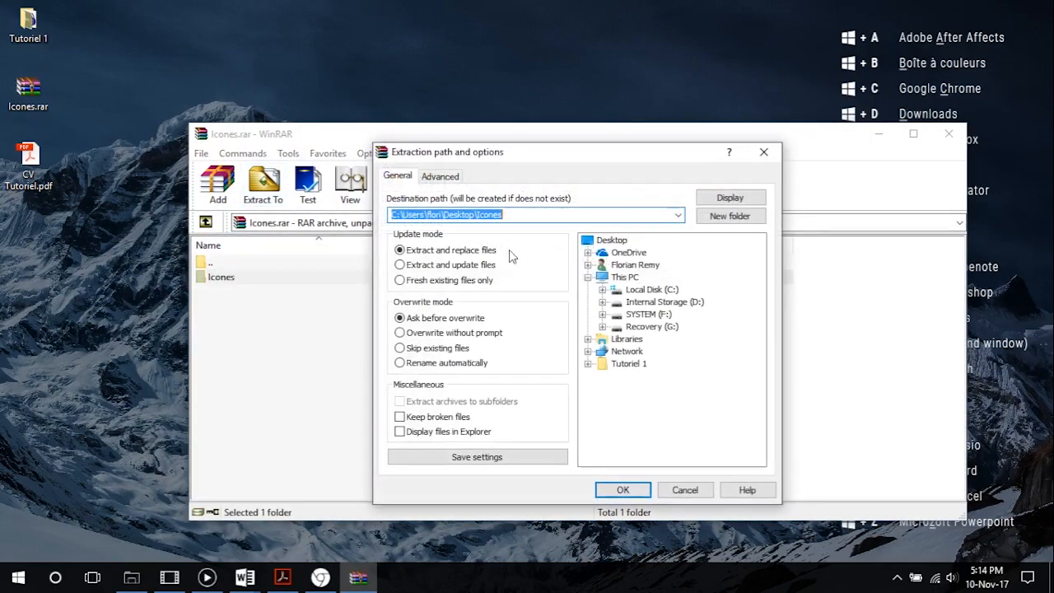
{"action": "left_click", "coordinate": [611, 240]}
{"action": "left_click", "coordinate": [622, 490]}
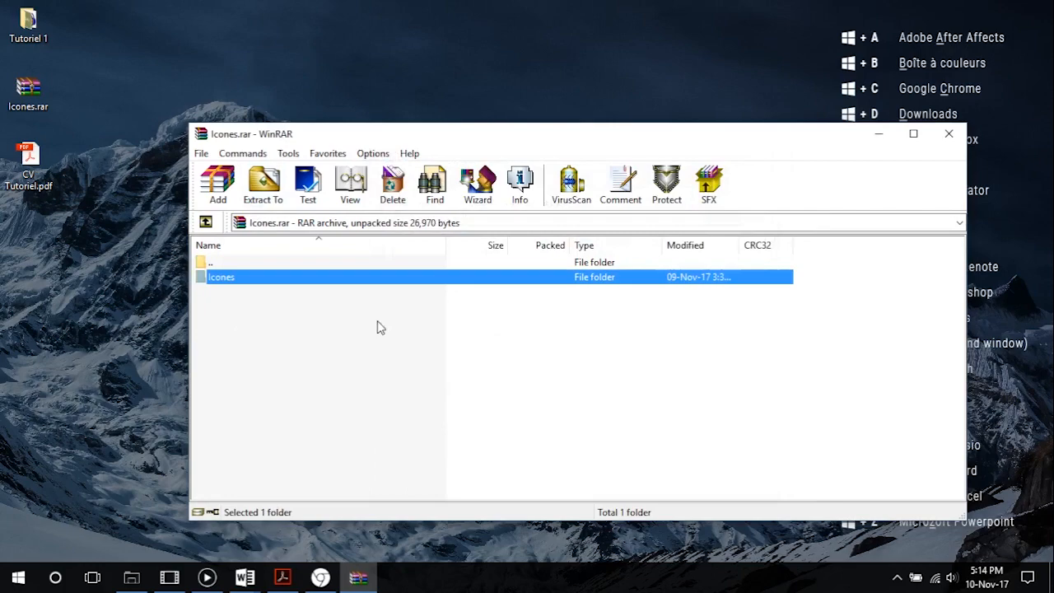
{"action": "left_click", "coordinate": [949, 133]}
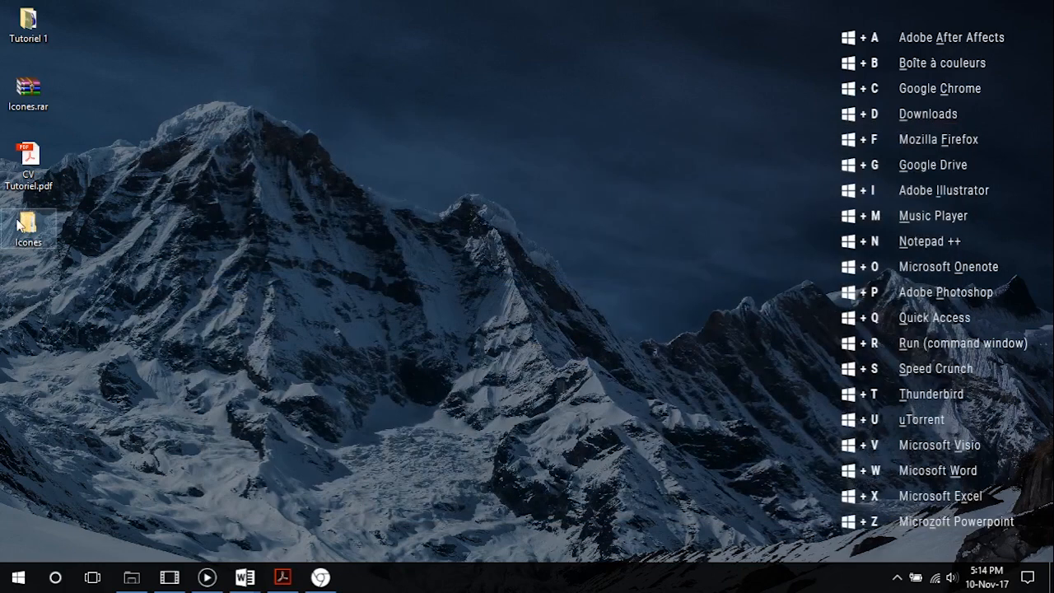
Open the extracted Icones folder, examine the contact icons in the Avec cercle subfolder and return to the parent folder
{"action": "double_click", "coordinate": [45, 232]}
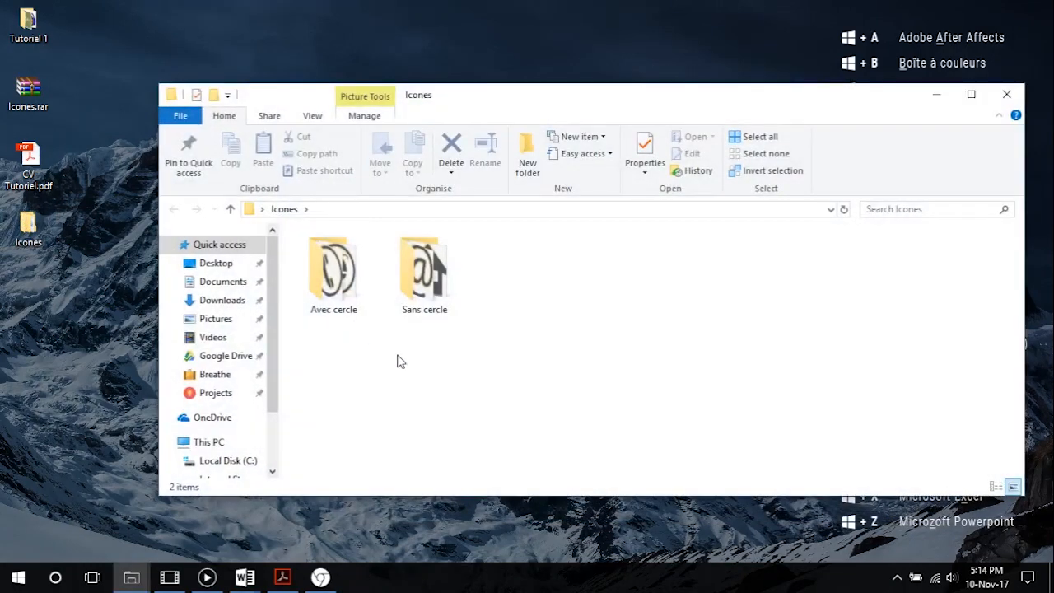
{"action": "left_click", "coordinate": [346, 290]}
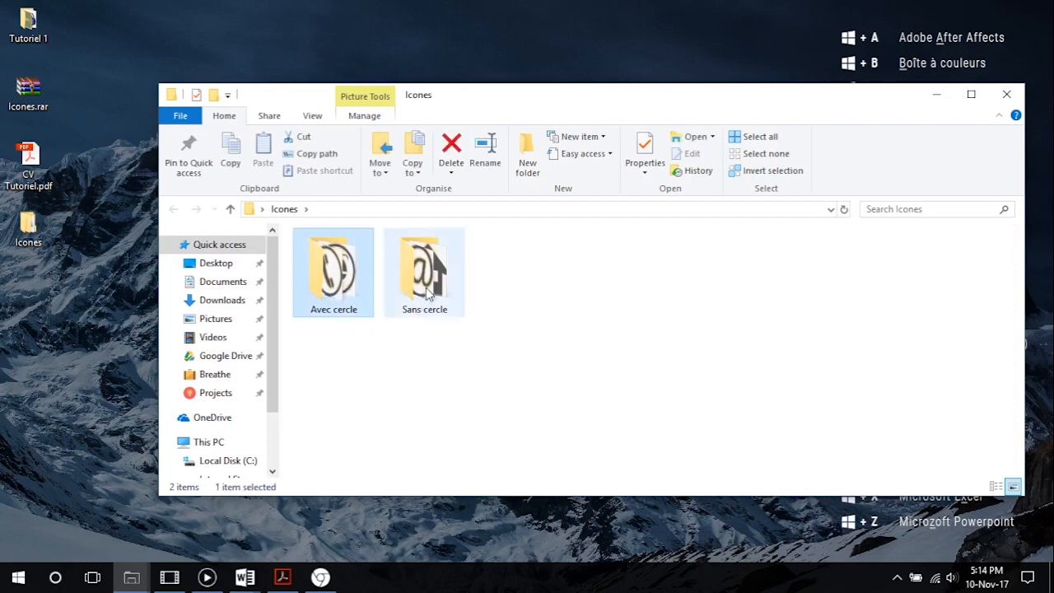
{"action": "left_click", "coordinate": [426, 287]}
{"action": "double_click", "coordinate": [332, 276]}
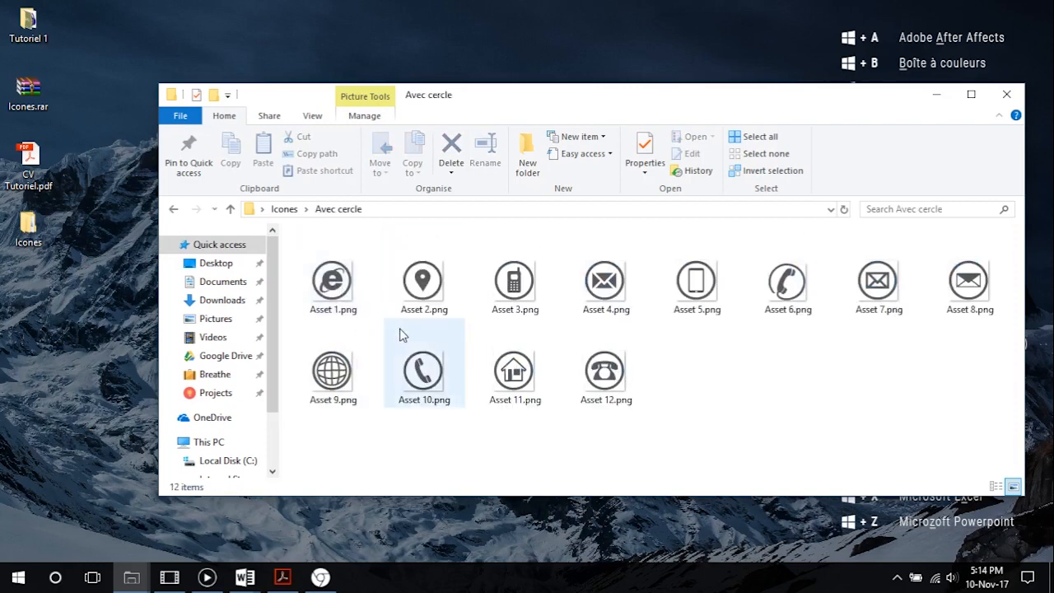
{"action": "left_click_drag", "start_coordinate": [452, 98], "coordinate": [413, 63]}
{"action": "left_click_drag", "start_coordinate": [941, 393], "coordinate": [528, 282]}
{"action": "left_click", "coordinate": [733, 319]}
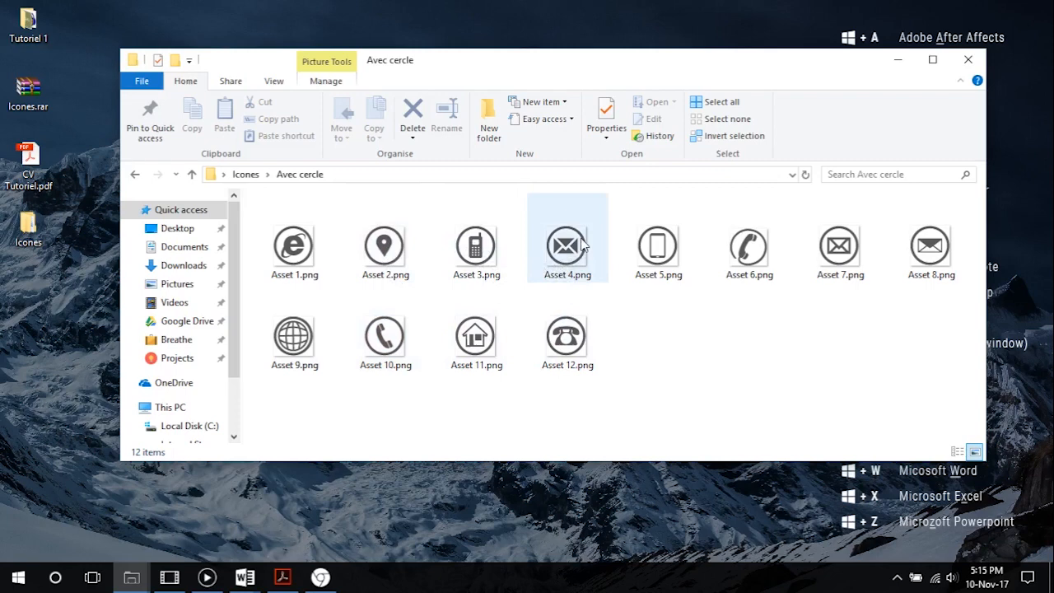
{"action": "left_click", "coordinate": [192, 174]}
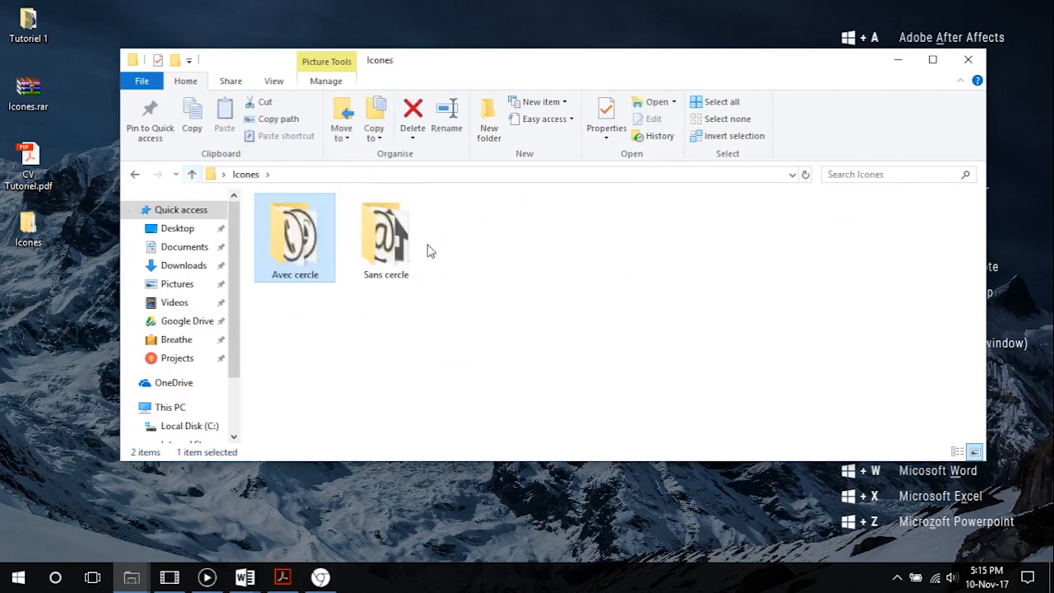
Examine the house, envelope and telephone icons in the Sans cercle subfolder, then close the folder window
{"action": "double_click", "coordinate": [393, 244]}
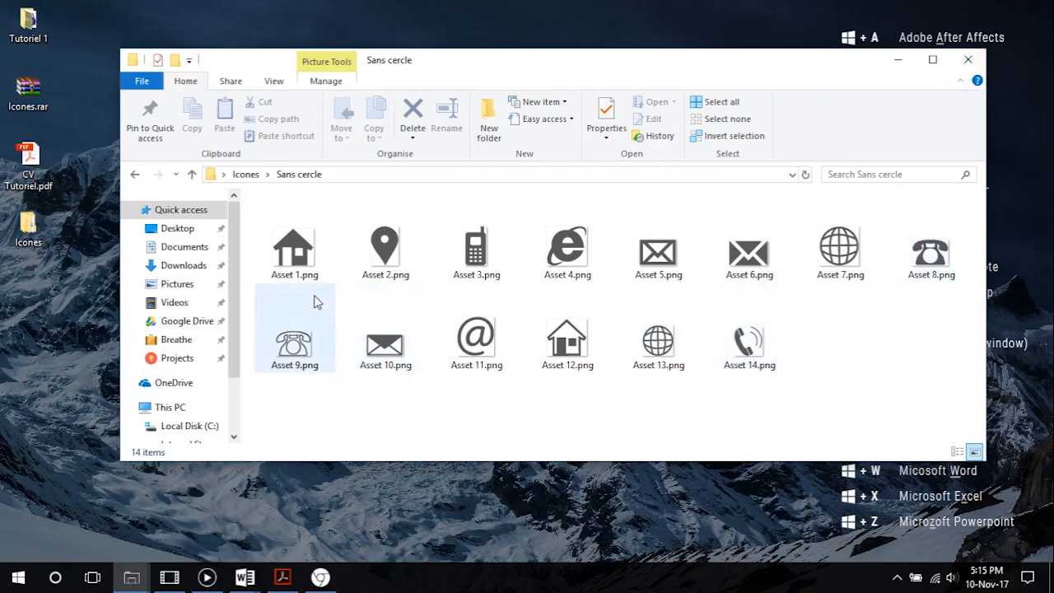
{"action": "left_click", "coordinate": [298, 251]}
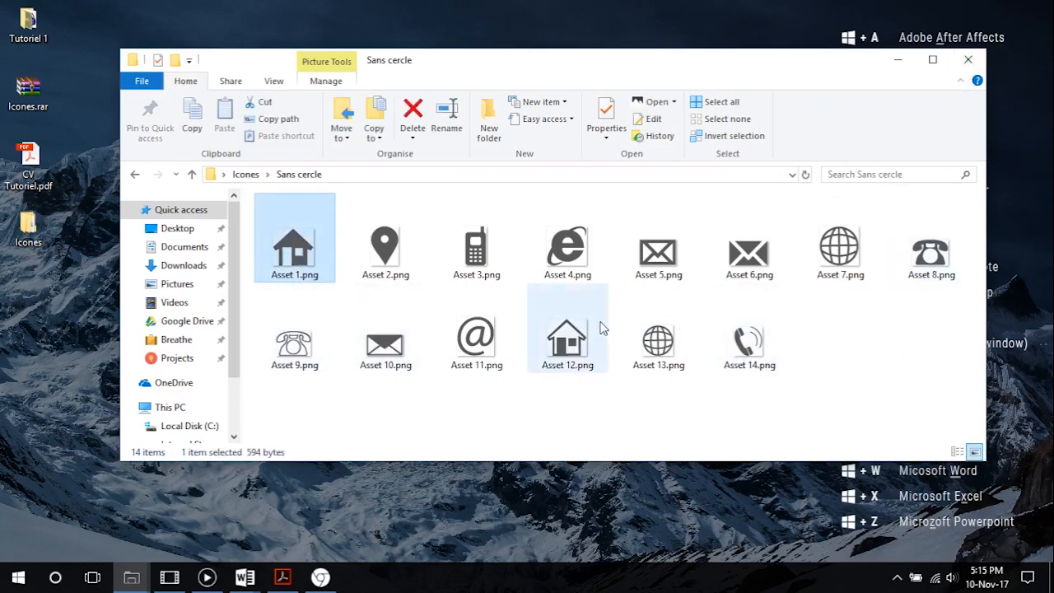
{"action": "left_click", "coordinate": [755, 253], "text": "ctrl"}
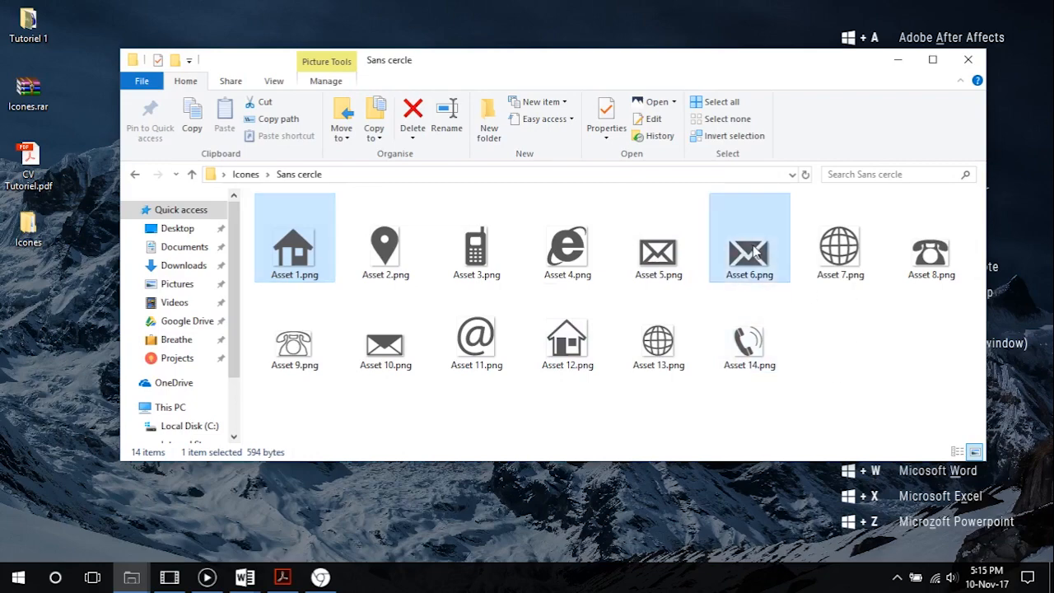
{"action": "left_click", "coordinate": [929, 278], "text": "ctrl"}
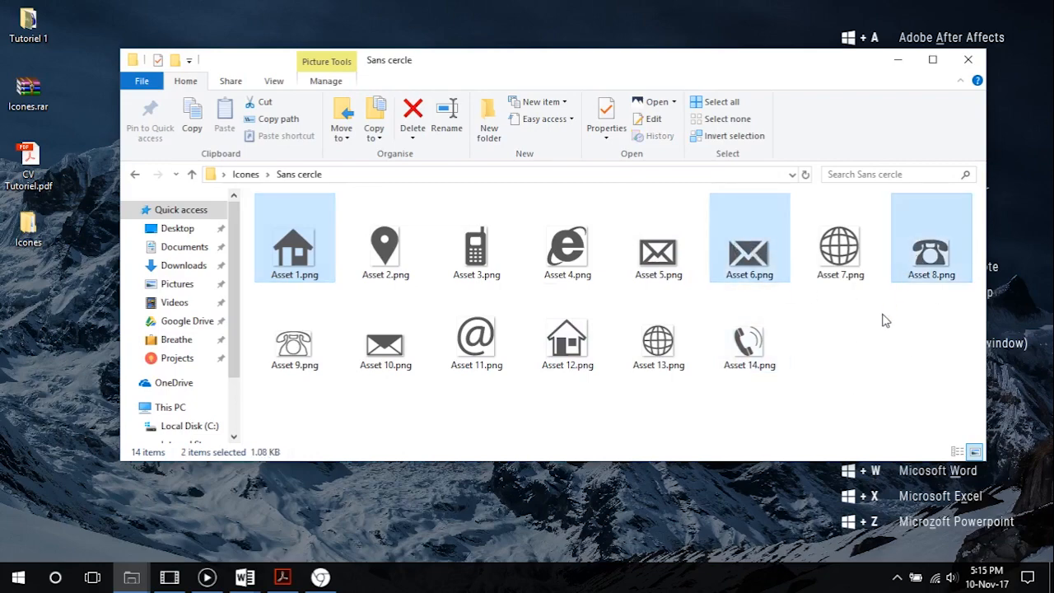
{"action": "left_click", "coordinate": [968, 59]}
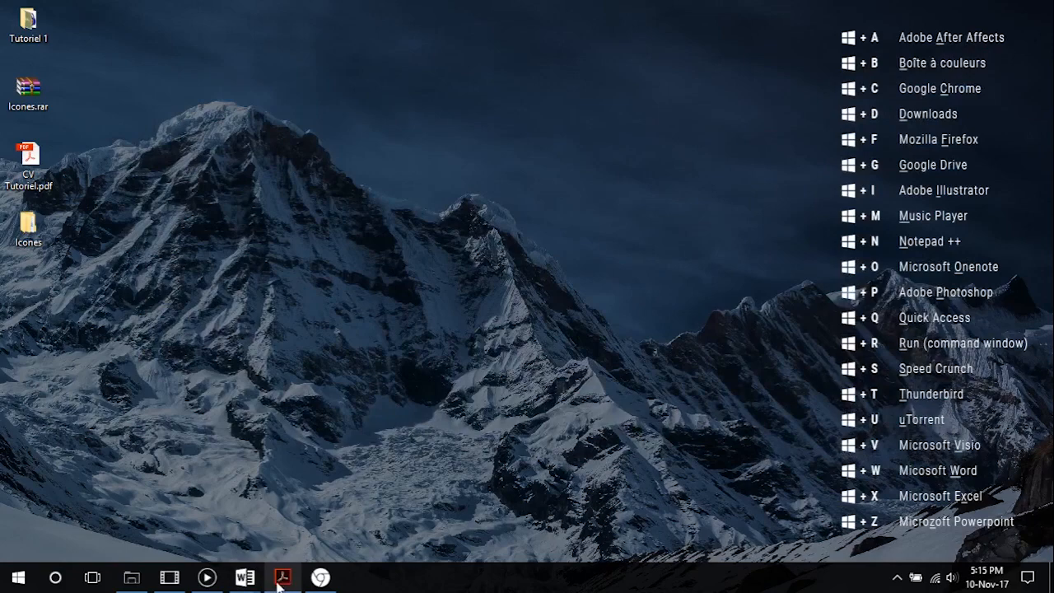
Switch to Word and insert Asset 1.png, Asset 6.png and Asset 8.png from the desktop's Icones\Sans cercle folder into the cell beside the phone number
{"action": "mouse_move", "coordinate": [255, 580]}
{"action": "left_click", "coordinate": [313, 515]}
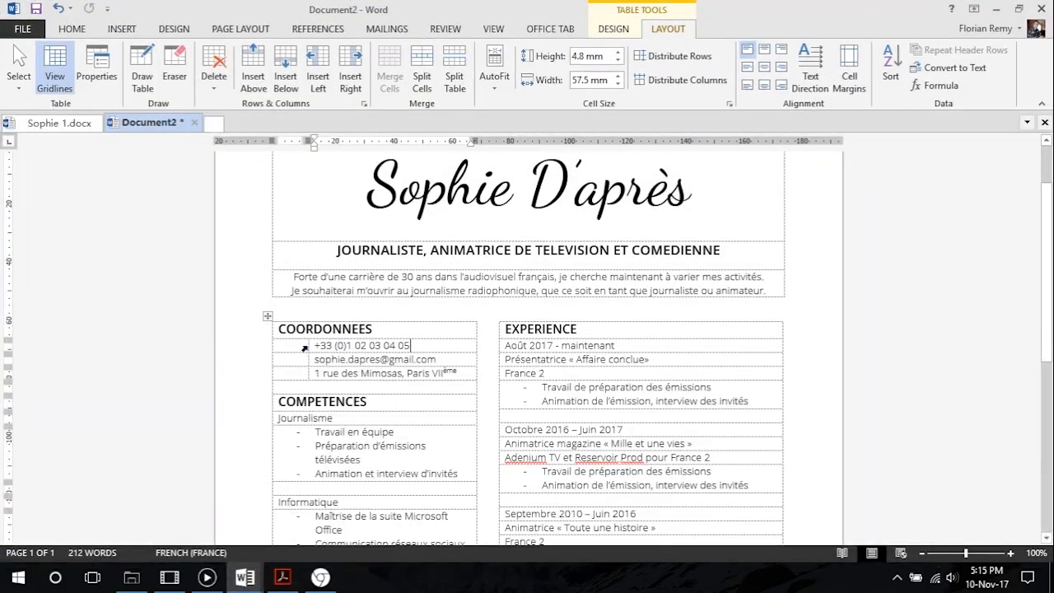
{"action": "left_click", "coordinate": [122, 29]}
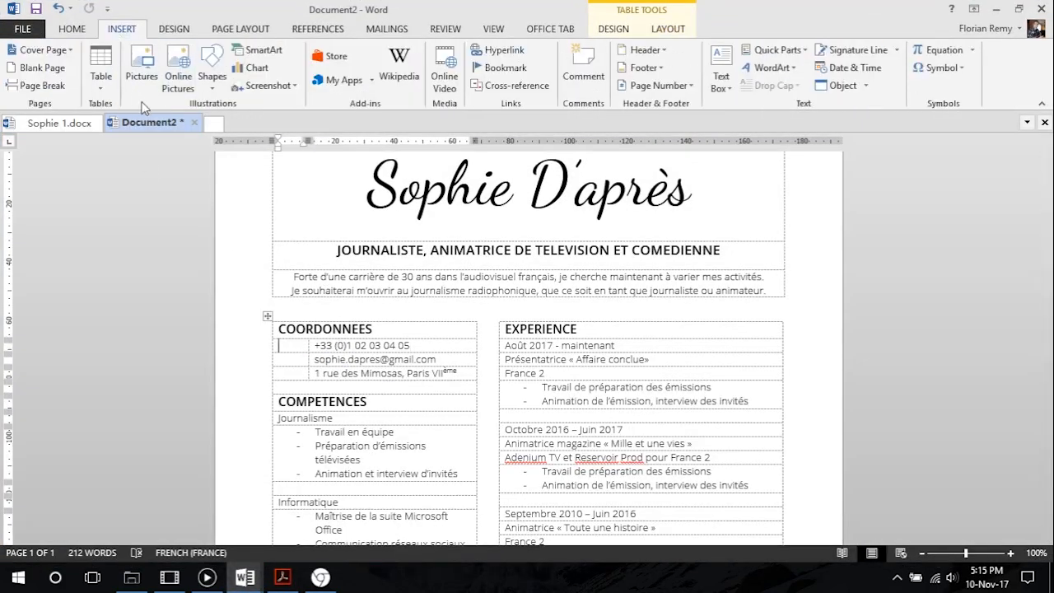
{"action": "left_click", "coordinate": [143, 82]}
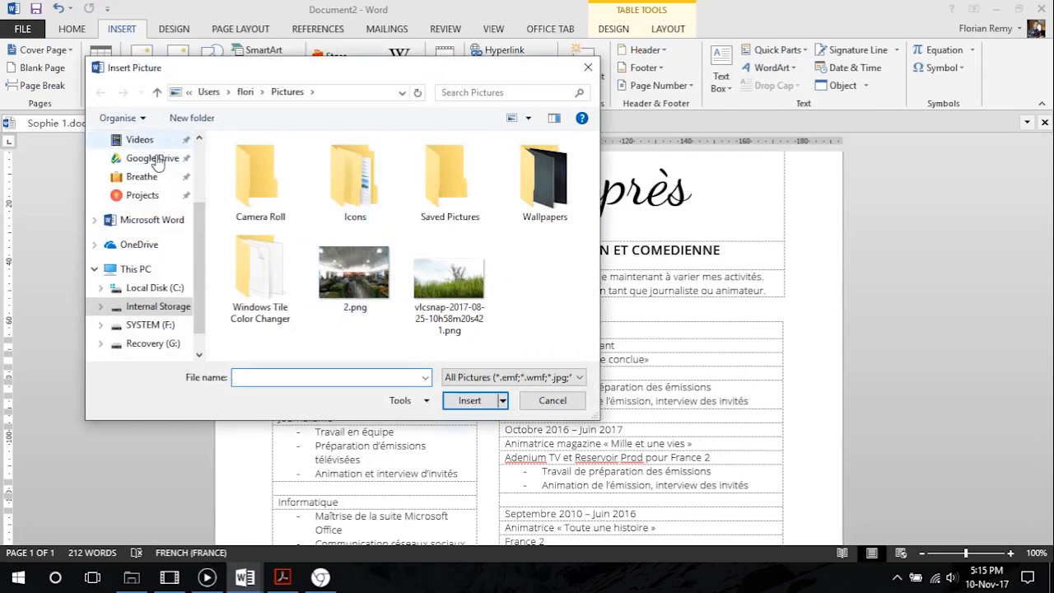
{"action": "scroll", "coordinate": [159, 190], "scroll_direction": "up", "scroll_amount": 3}
{"action": "left_click", "coordinate": [141, 170]}
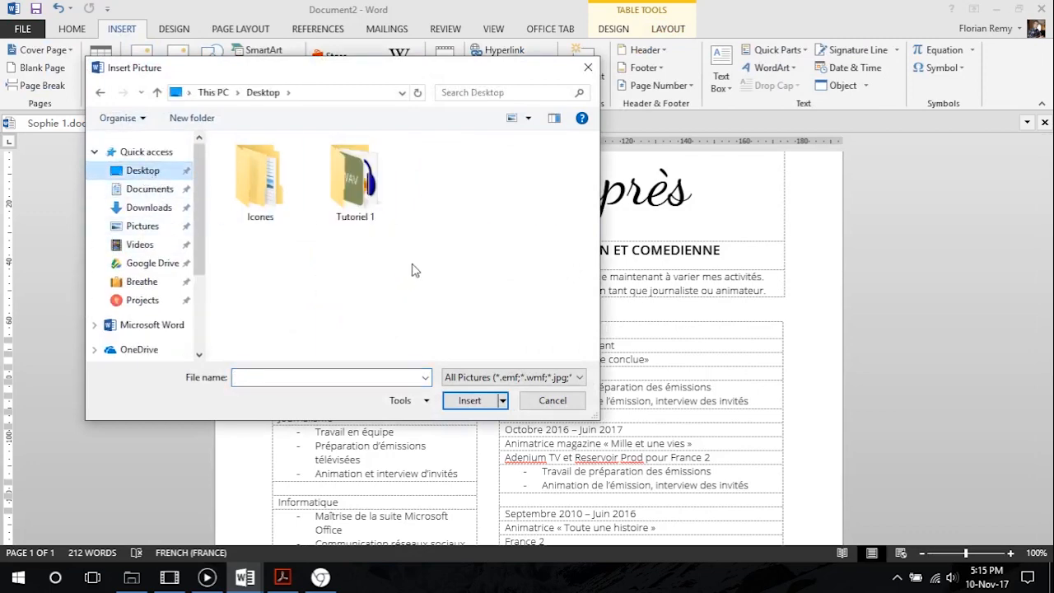
{"action": "double_click", "coordinate": [269, 181]}
{"action": "double_click", "coordinate": [289, 185]}
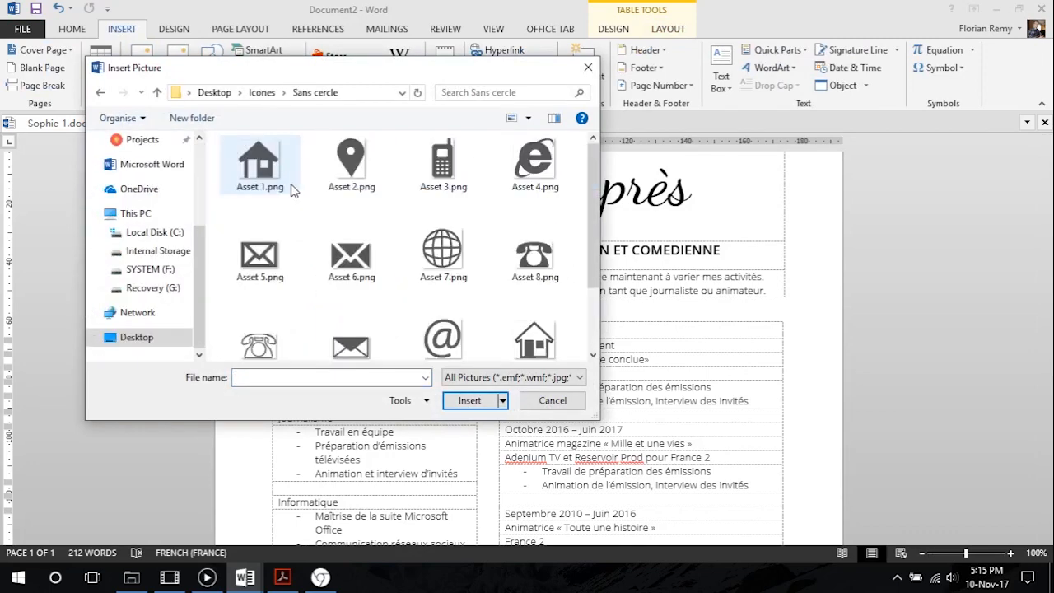
{"action": "left_click", "coordinate": [274, 165]}
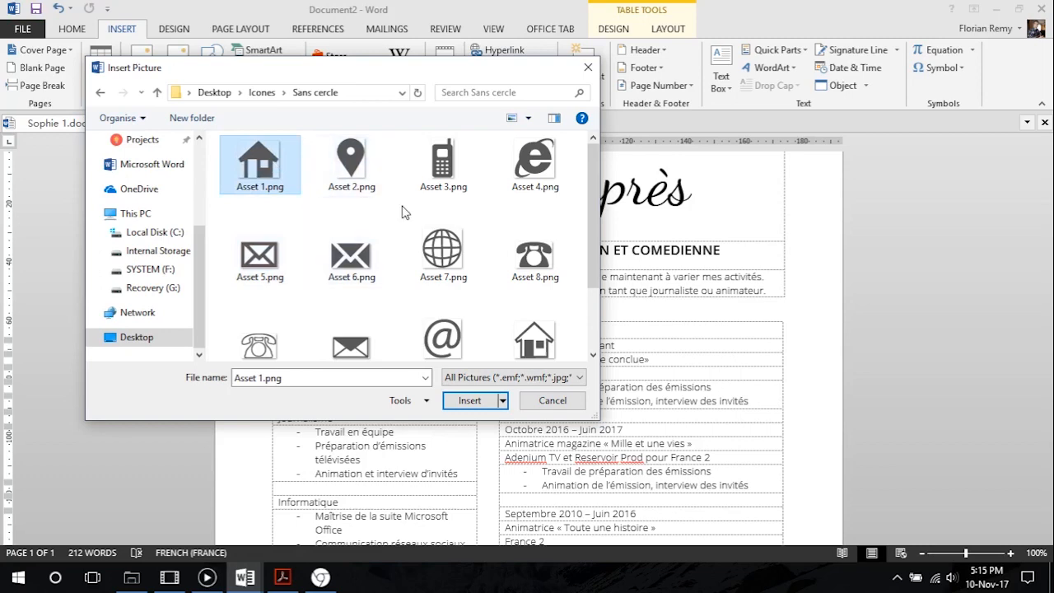
{"action": "left_click", "coordinate": [374, 255], "text": "ctrl"}
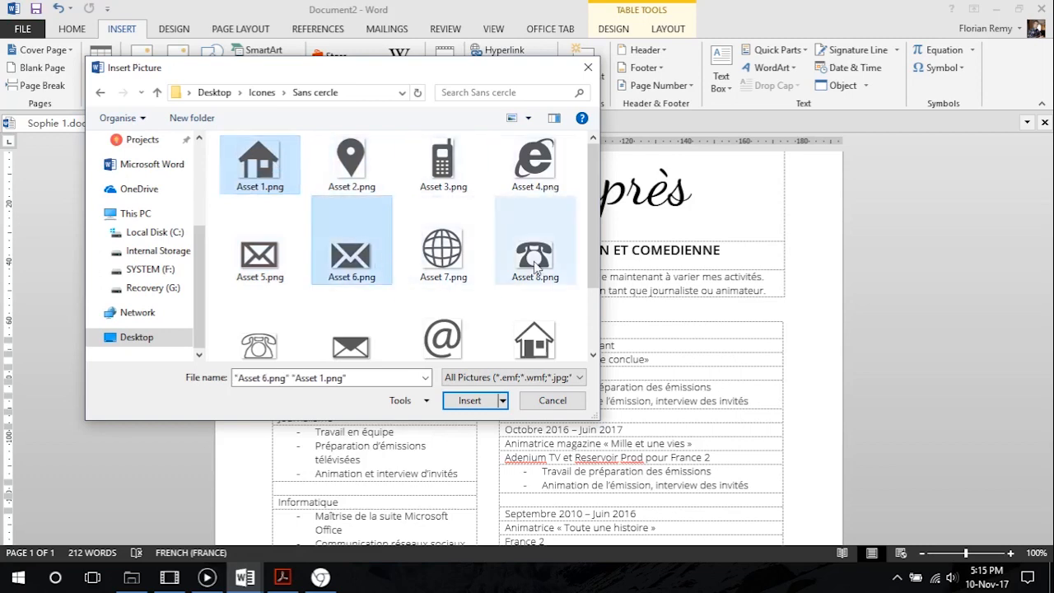
{"action": "left_click", "coordinate": [533, 262], "text": "ctrl"}
{"action": "left_click", "coordinate": [469, 400]}
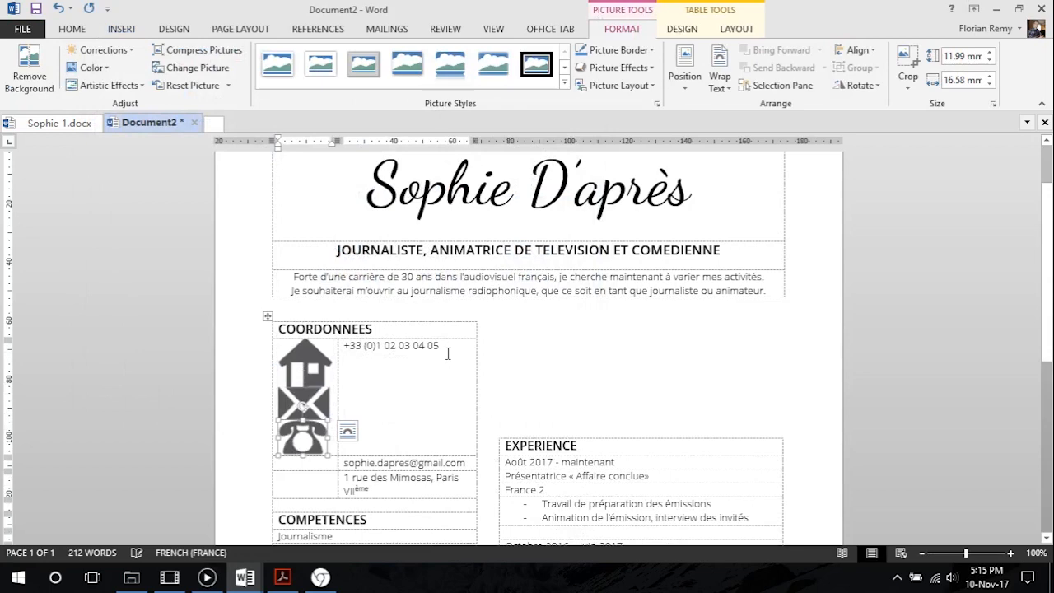
Move the house icon to the cell beside the postal address and the envelope icon beside the e-mail
{"action": "scroll", "coordinate": [448, 354], "scroll_direction": "down", "scroll_amount": 2}
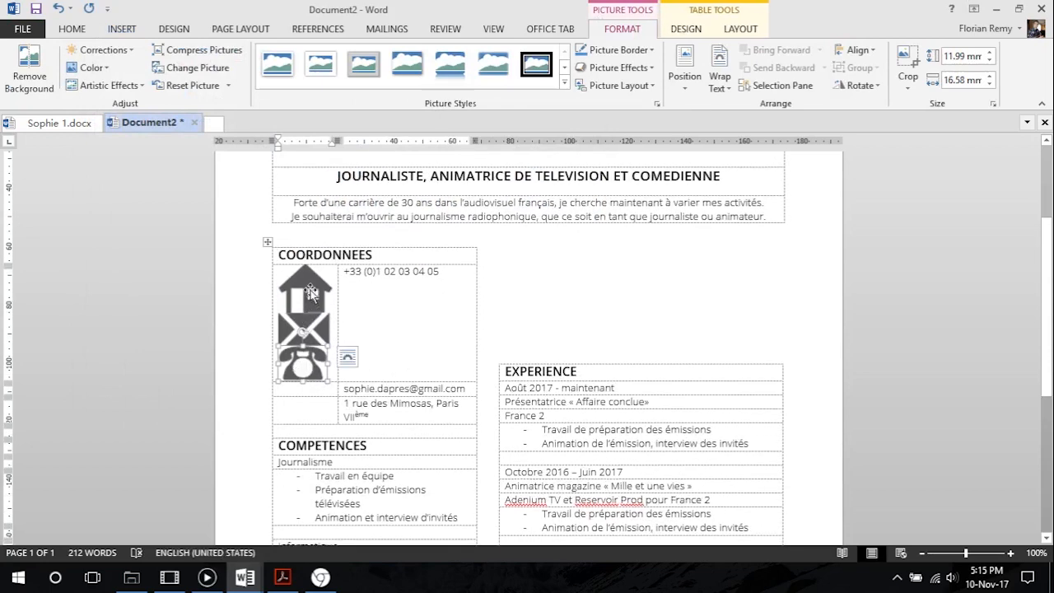
{"action": "left_click", "coordinate": [308, 291]}
{"action": "left_click_drag", "start_coordinate": [307, 287], "coordinate": [298, 408]}
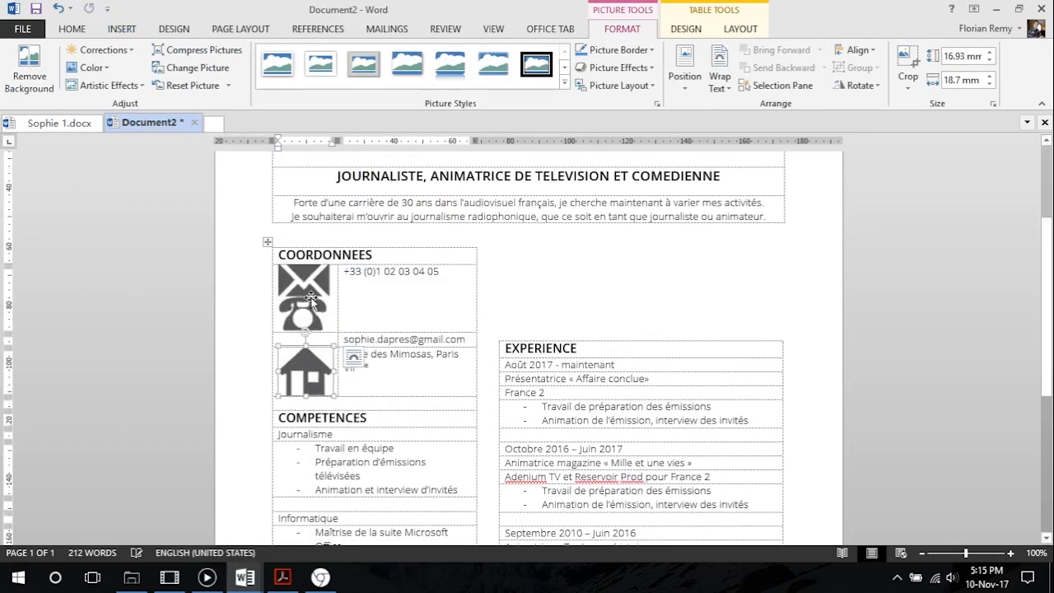
{"action": "left_click", "coordinate": [310, 288]}
{"action": "left_click_drag", "start_coordinate": [310, 288], "coordinate": [305, 345]}
{"action": "left_click", "coordinate": [392, 293]}
Shrink the telephone, envelope and house icons proportionally to roughly text height, the telephone to about 5.35 mm high
{"action": "left_click", "coordinate": [311, 285]}
{"action": "left_click_drag", "start_coordinate": [328, 298], "coordinate": [300, 278]}
{"action": "left_click", "coordinate": [317, 301]}
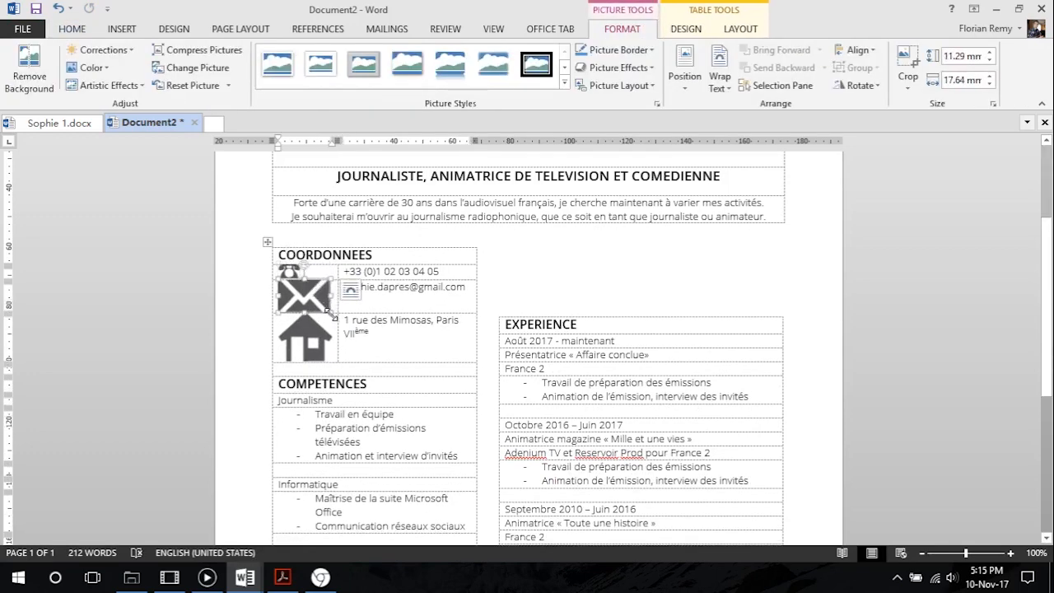
{"action": "left_click_drag", "start_coordinate": [332, 313], "coordinate": [299, 294]}
{"action": "left_click", "coordinate": [325, 333]}
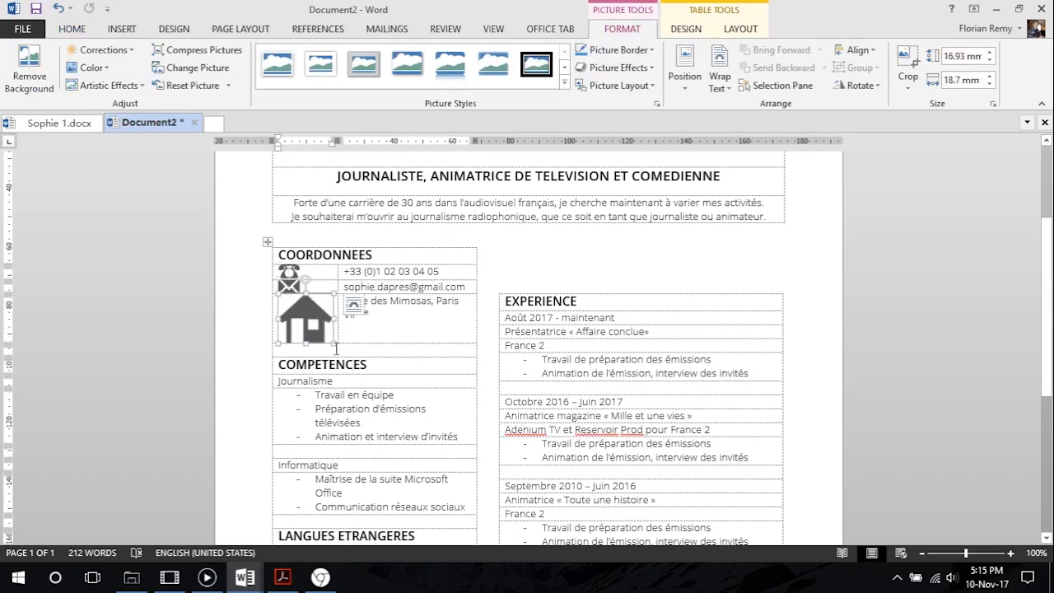
{"action": "left_click_drag", "start_coordinate": [333, 342], "coordinate": [298, 303]}
{"action": "left_click", "coordinate": [355, 303]}
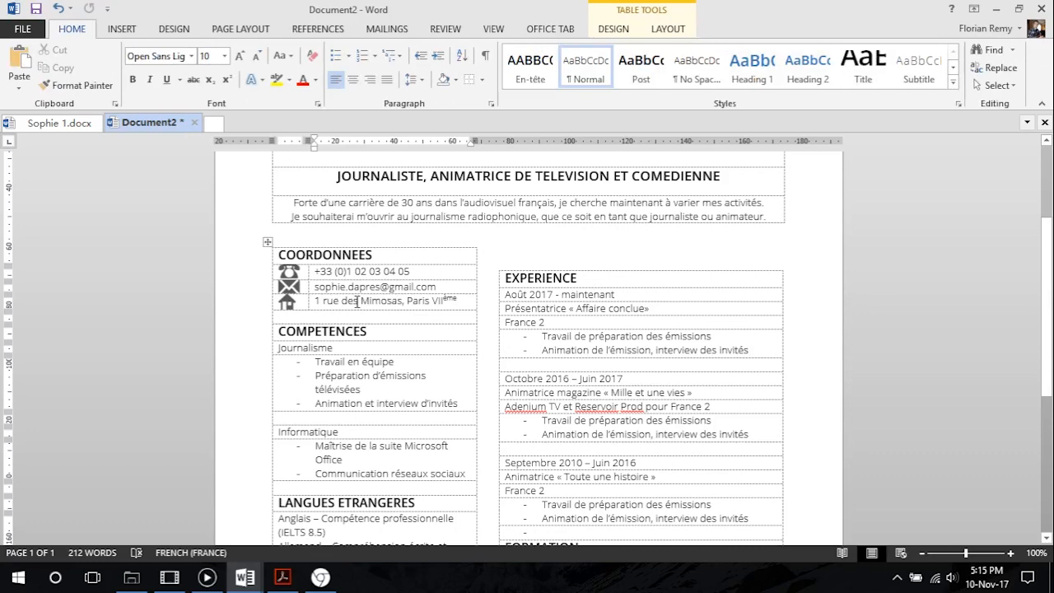
Check the icons' size and the whole page layout in the print preview, then return to the document
{"action": "scroll", "coordinate": [357, 301], "scroll_direction": "up", "scroll_amount": 3}
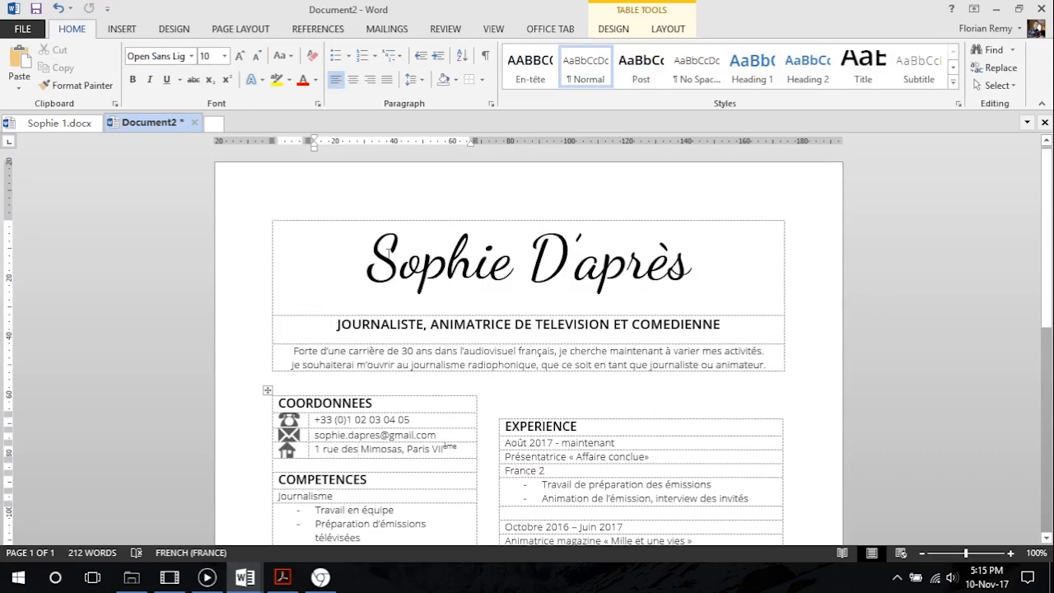
{"action": "left_click", "coordinate": [30, 31]}
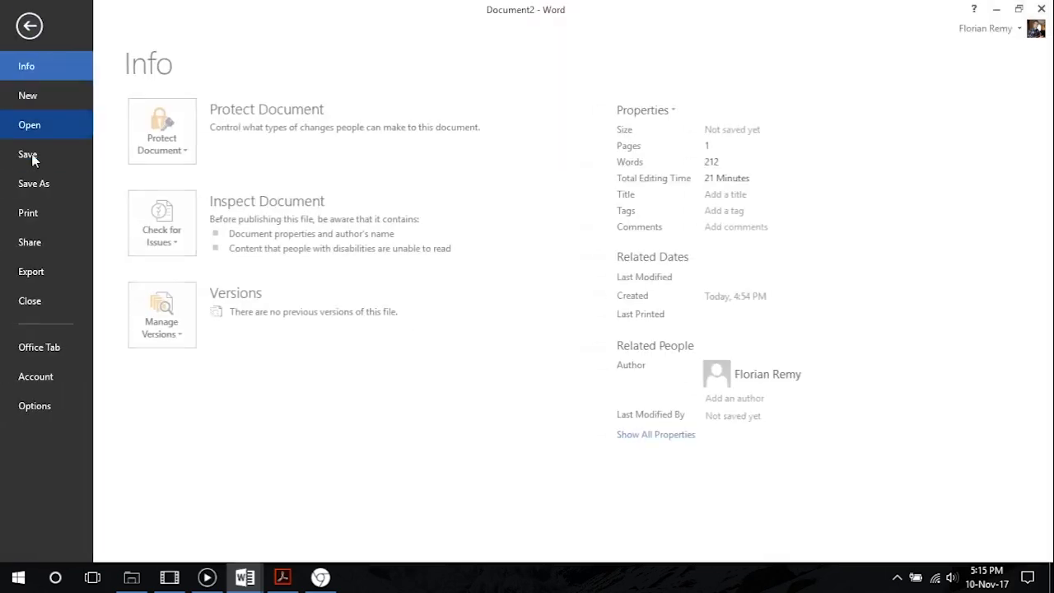
{"action": "left_click", "coordinate": [45, 217]}
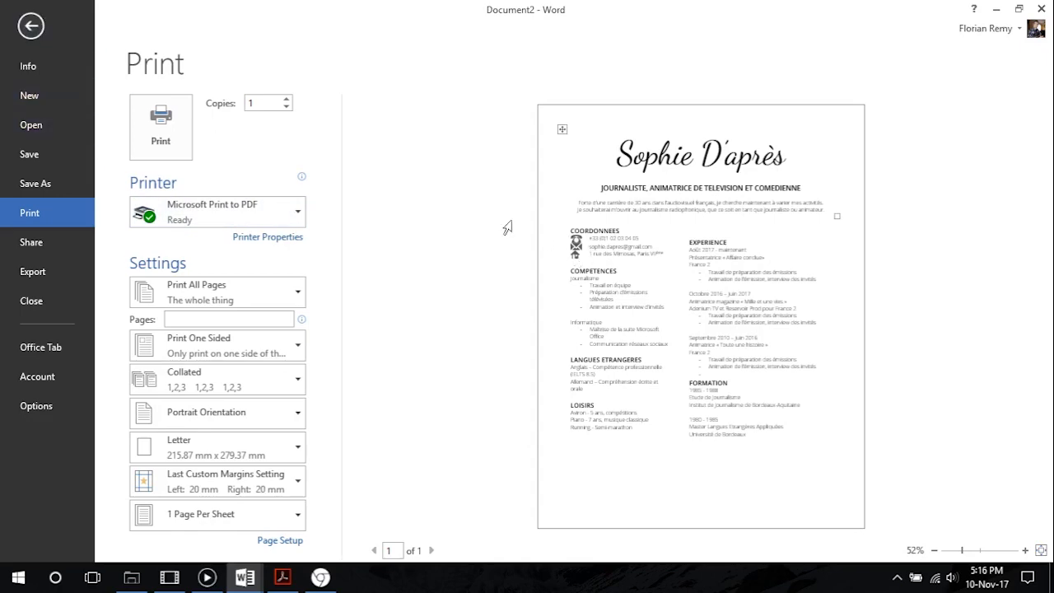
{"action": "left_click", "coordinate": [30, 25]}
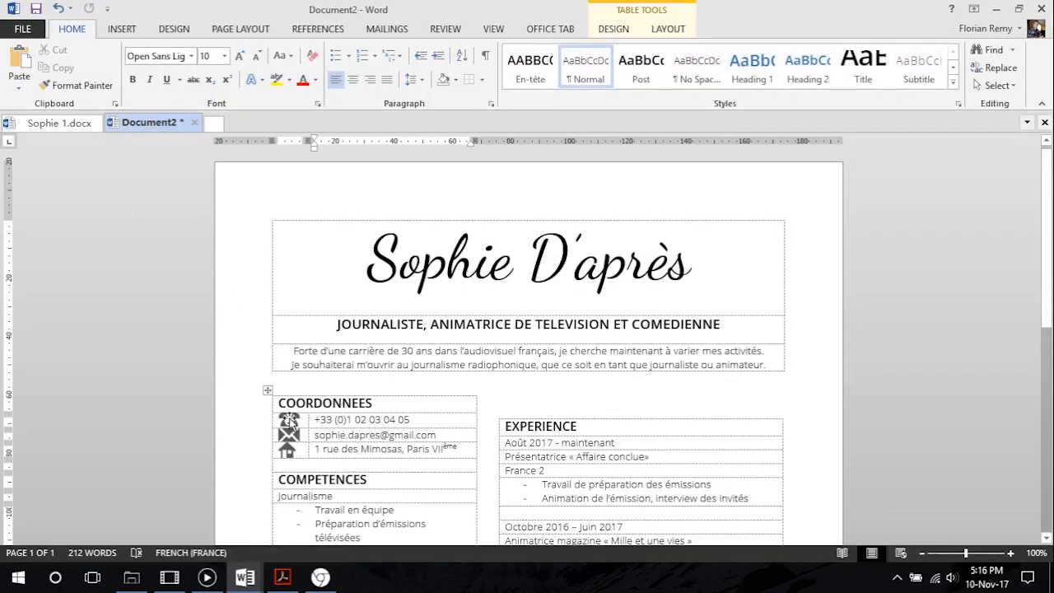
Set the height of the telephone and envelope icons to 3 mm each
{"action": "left_click", "coordinate": [289, 422]}
{"action": "scroll", "coordinate": [308, 435], "scroll_direction": "down", "scroll_amount": 2}
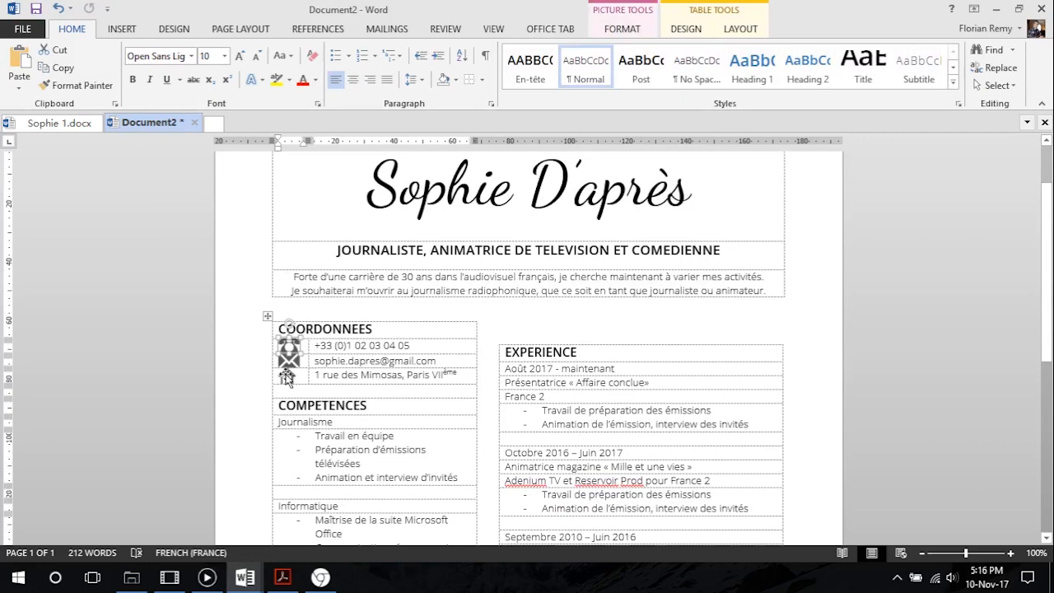
{"action": "left_click", "coordinate": [628, 27]}
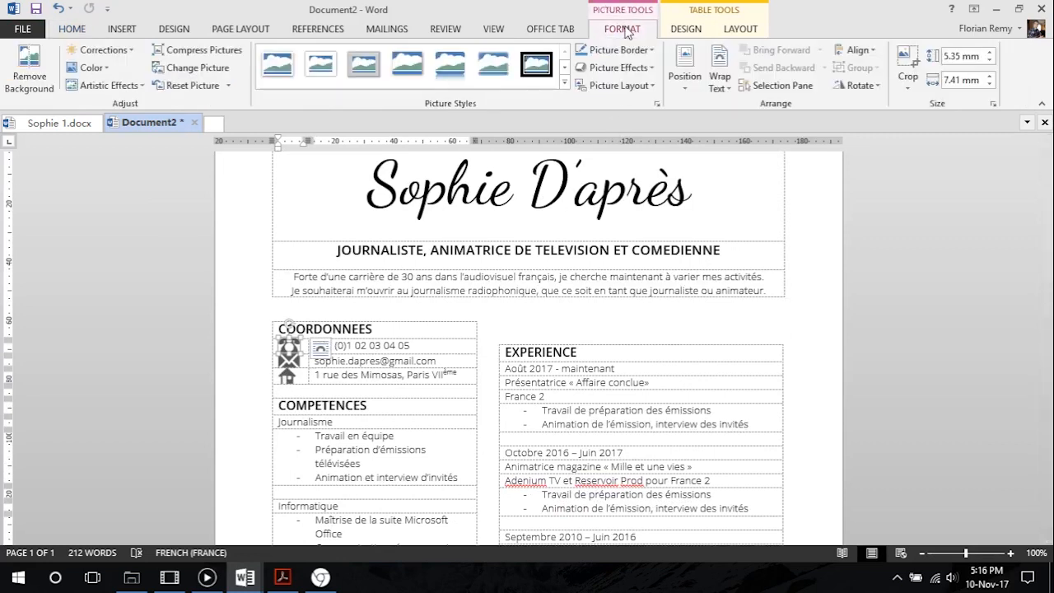
{"action": "left_click", "coordinate": [974, 56]}
{"action": "type", "text": "3"}
{"action": "key", "text": "Return"}
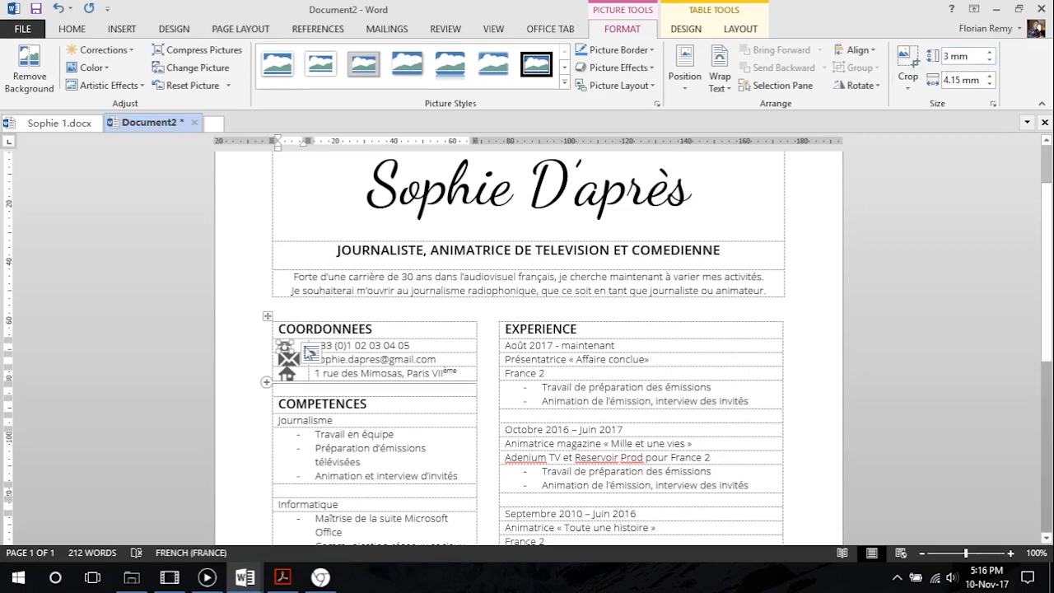
{"action": "left_click", "coordinate": [398, 364]}
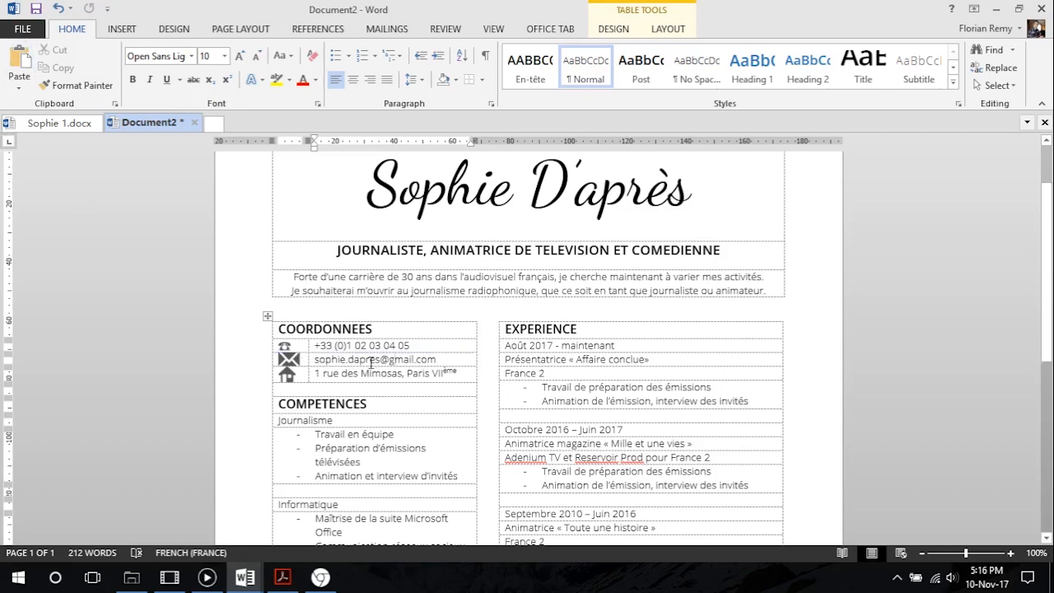
{"action": "left_click", "coordinate": [289, 359]}
{"action": "left_click", "coordinate": [992, 64]}
{"action": "left_click", "coordinate": [991, 64]}
{"action": "left_click", "coordinate": [990, 55]}
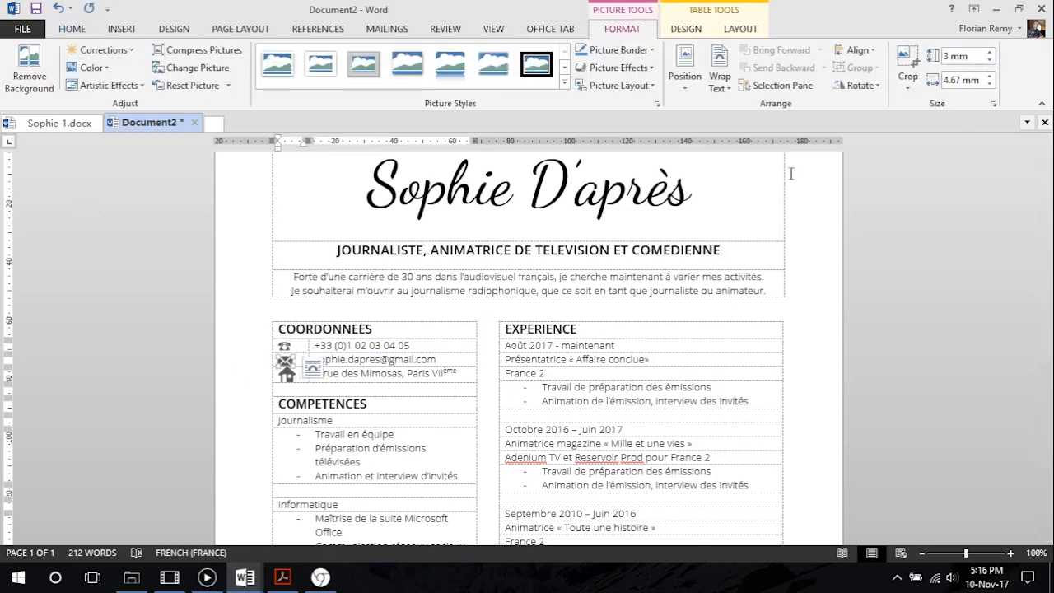
Reduce the house icon beside the postal address to a height of 3.99 mm
{"action": "left_click", "coordinate": [351, 372]}
{"action": "left_click", "coordinate": [286, 374]}
{"action": "left_click", "coordinate": [991, 59]}
{"action": "left_click", "coordinate": [992, 59]}
{"action": "left_click", "coordinate": [991, 59]}
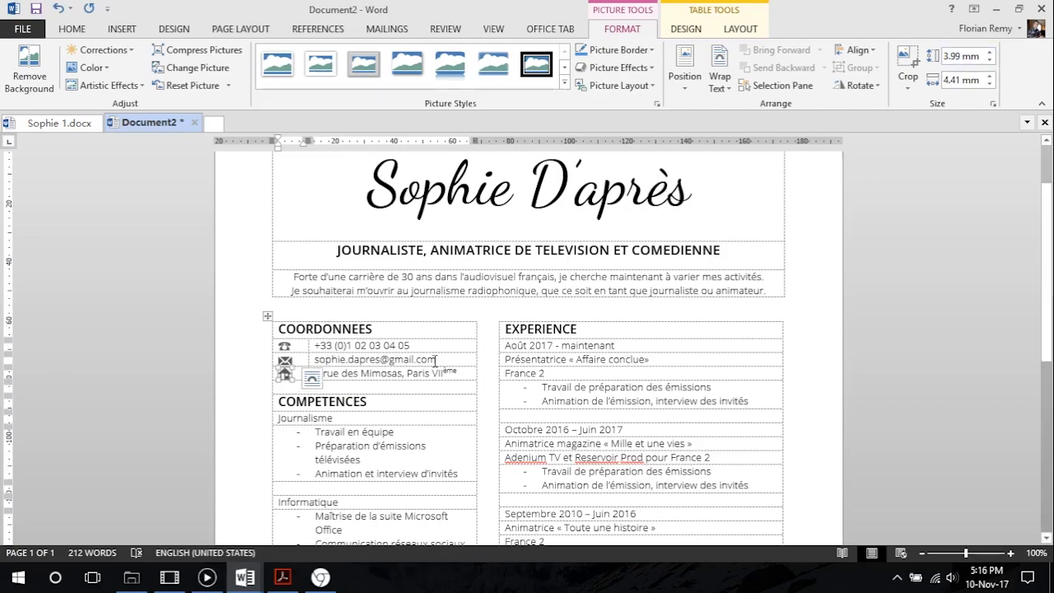
{"action": "left_click", "coordinate": [418, 402]}
Review the resized contact icons in the print preview and go back to editing
{"action": "left_click", "coordinate": [23, 29]}
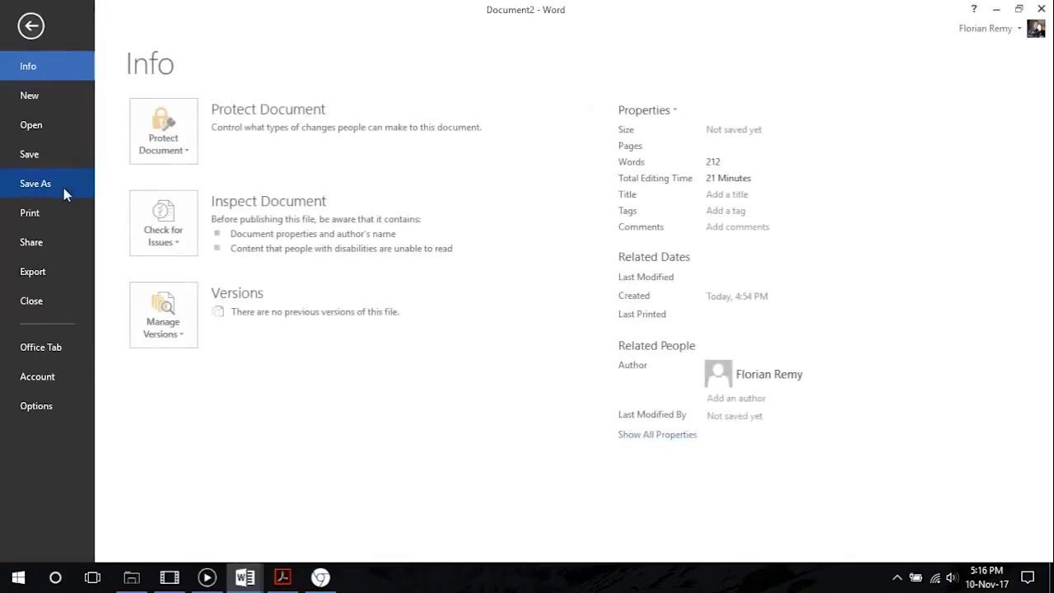
{"action": "left_click", "coordinate": [62, 216]}
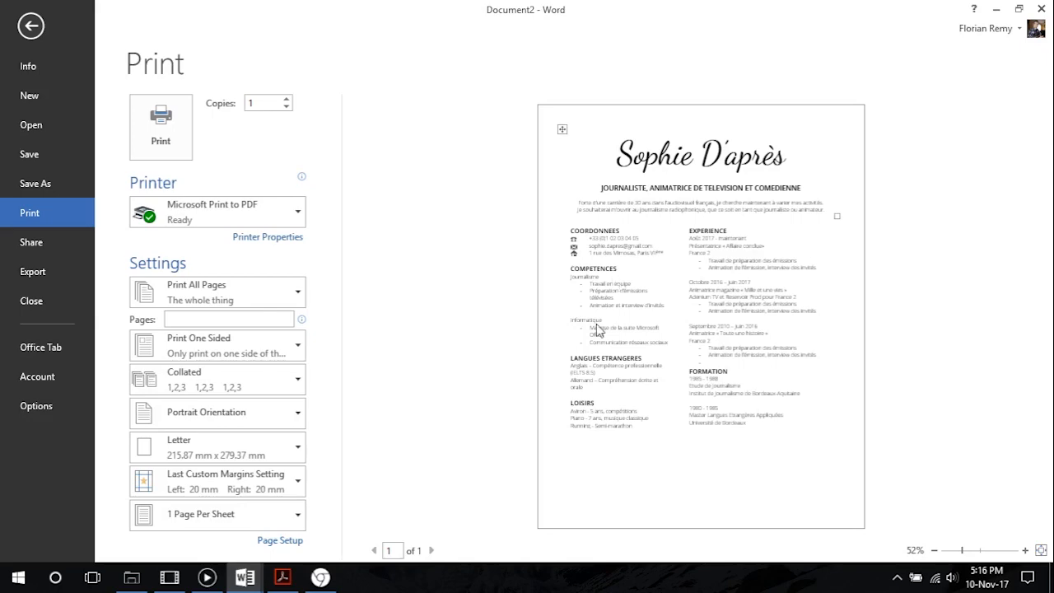
{"action": "left_click", "coordinate": [21, 31]}
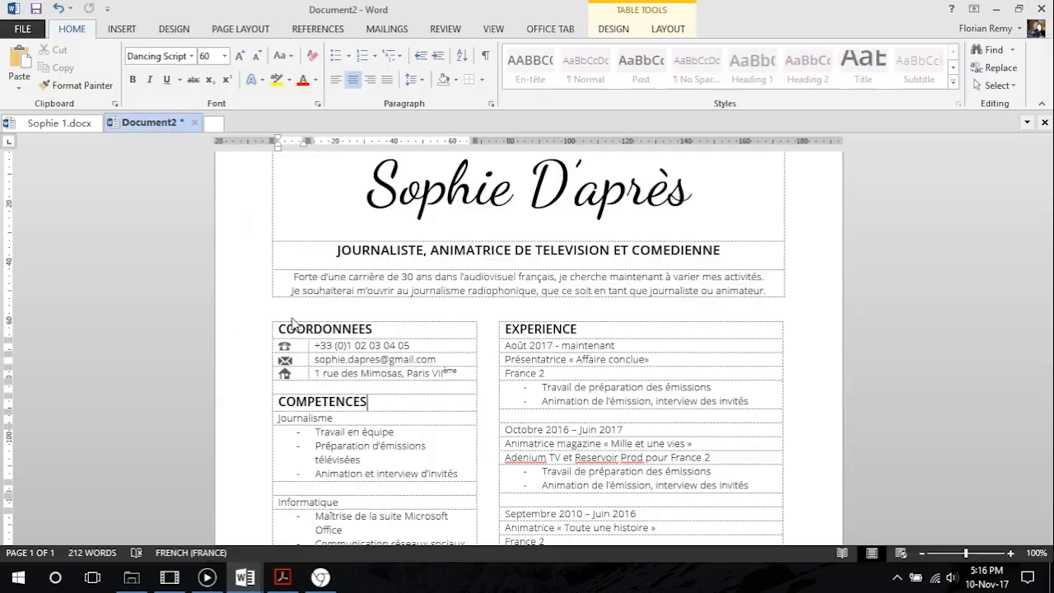
Set the height of the telephone and envelope icons to 2.6 mm each
{"action": "left_click", "coordinate": [287, 346]}
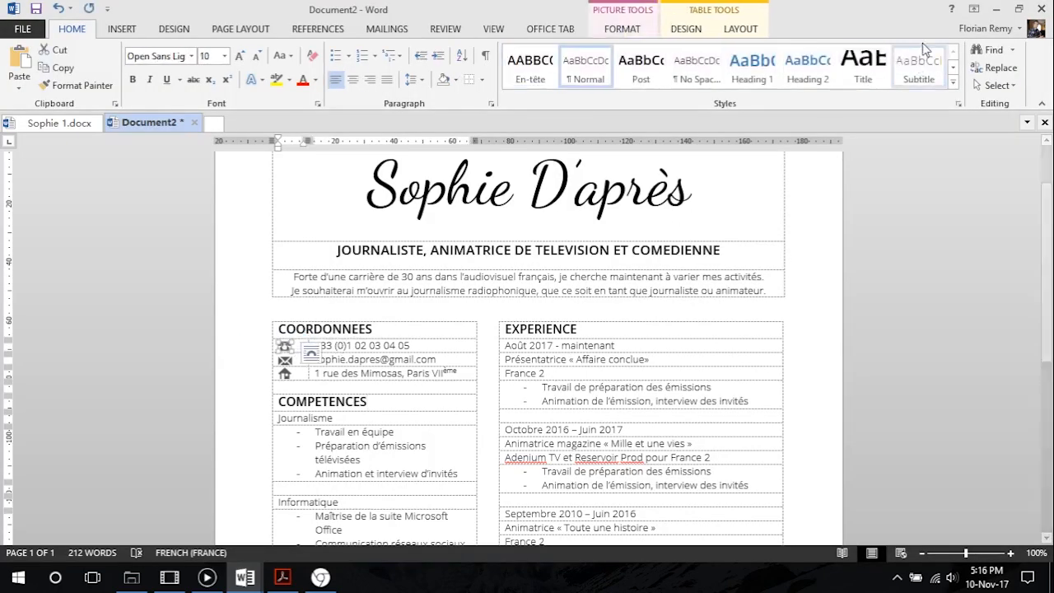
{"action": "left_click", "coordinate": [622, 29]}
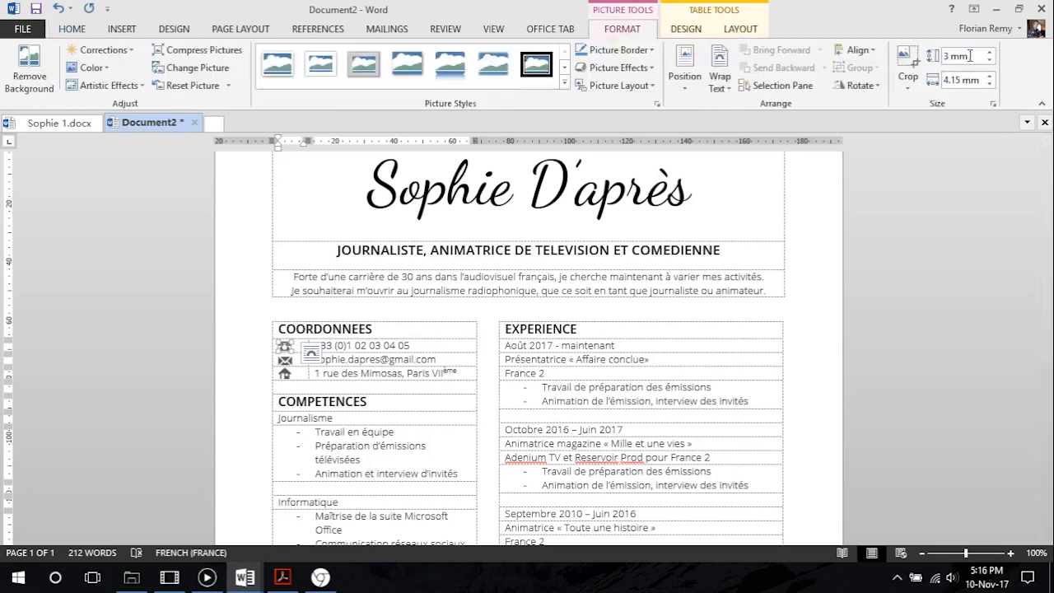
{"action": "left_click_drag", "start_coordinate": [937, 58], "coordinate": [992, 58]}
{"action": "type", "text": "2.59"}
{"action": "key", "text": "Return"}
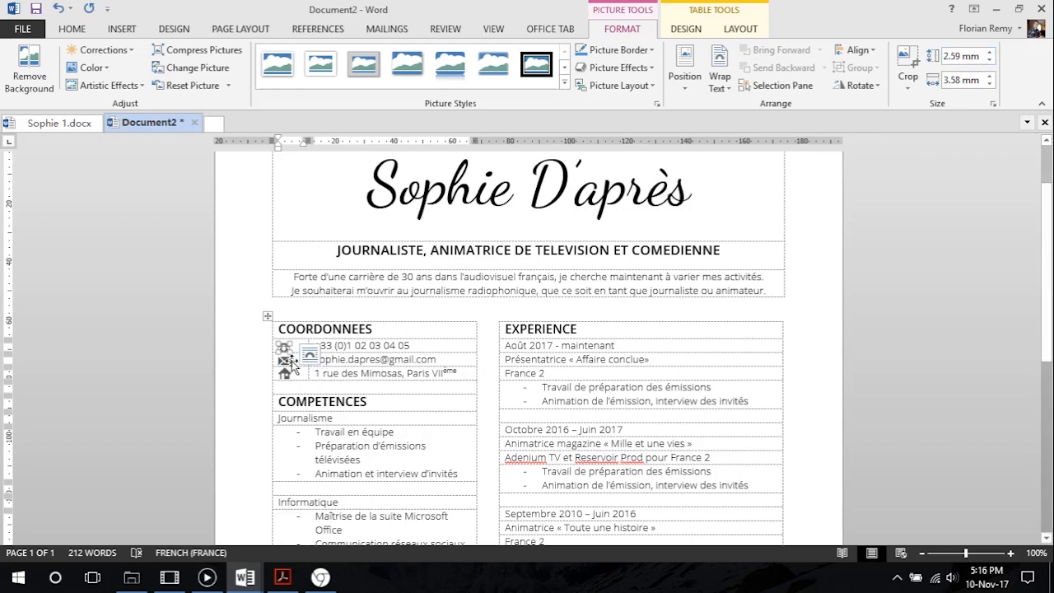
{"action": "left_click_drag", "start_coordinate": [944, 56], "coordinate": [968, 57]}
{"action": "type", "text": "2.6"}
{"action": "key", "text": "Return"}
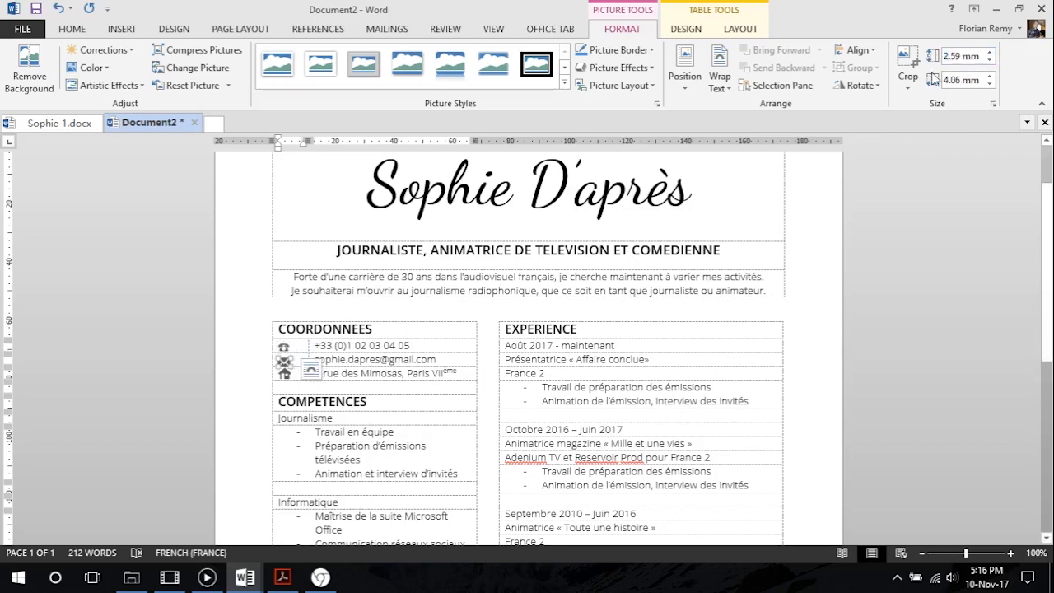
Set the height of the house icon beside the postal address to 3.39 mm
{"action": "left_click", "coordinate": [288, 375]}
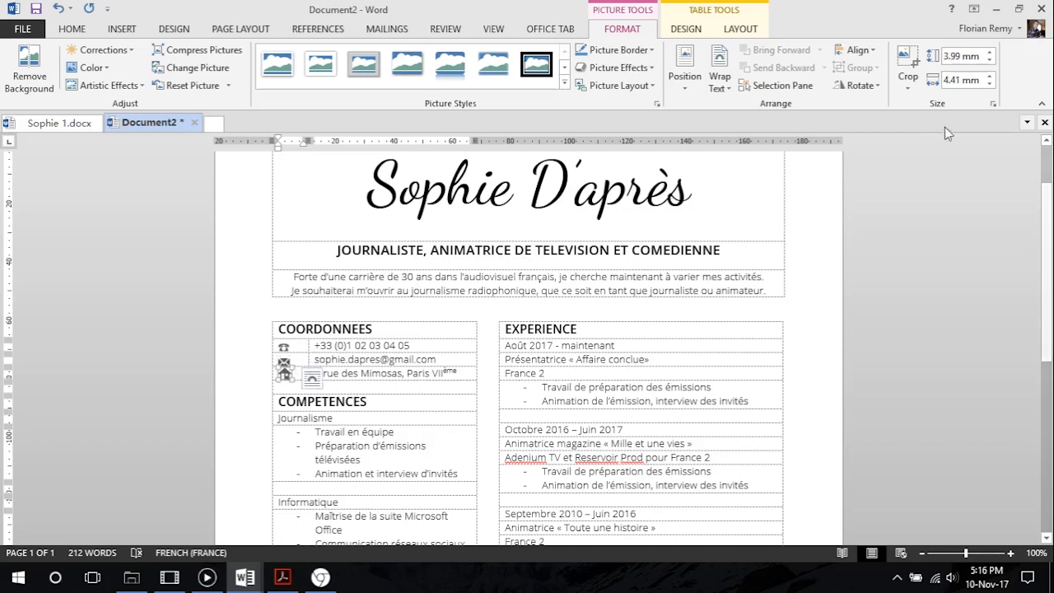
{"action": "left_click", "coordinate": [989, 52]}
{"action": "left_click", "coordinate": [990, 60]}
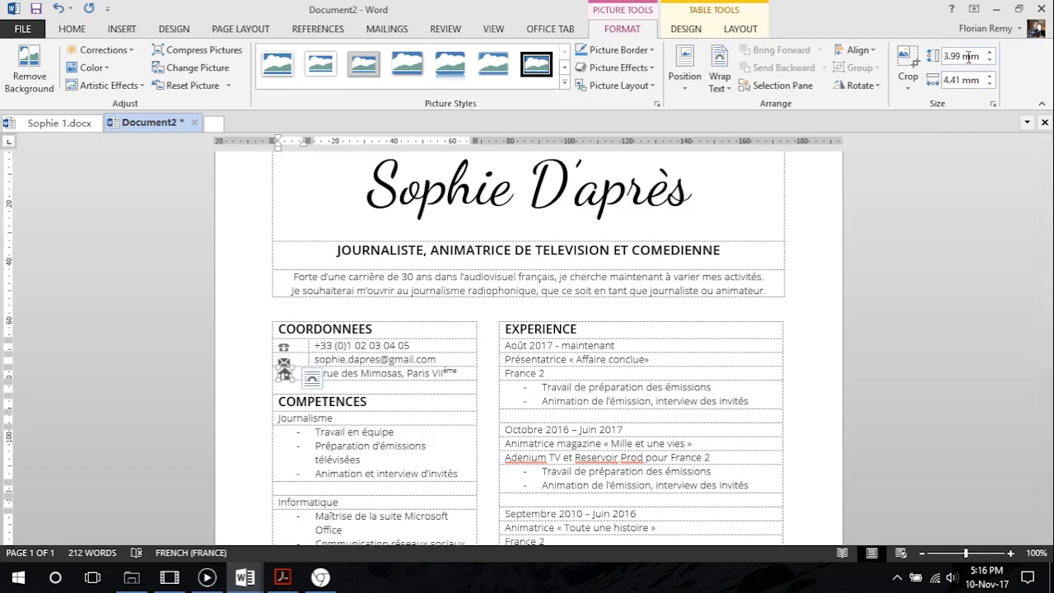
{"action": "left_click", "coordinate": [969, 56]}
{"action": "type", "text": "3.39"}
{"action": "key", "text": "Return"}
{"action": "left_click", "coordinate": [381, 375]}
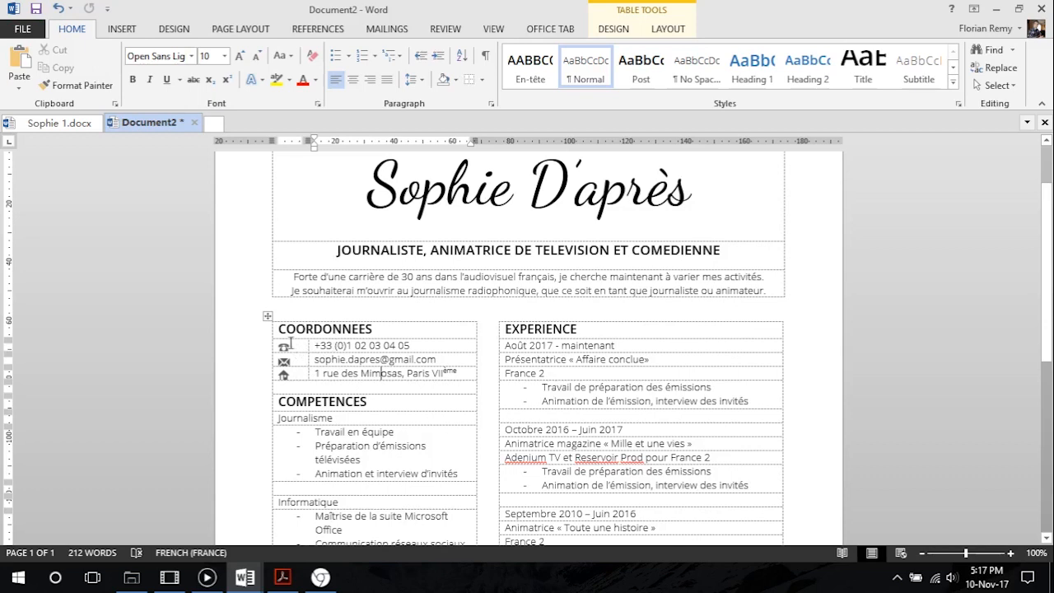
Align the three contact icons to the top centre of their table cells
{"action": "left_click_drag", "start_coordinate": [303, 346], "coordinate": [300, 376]}
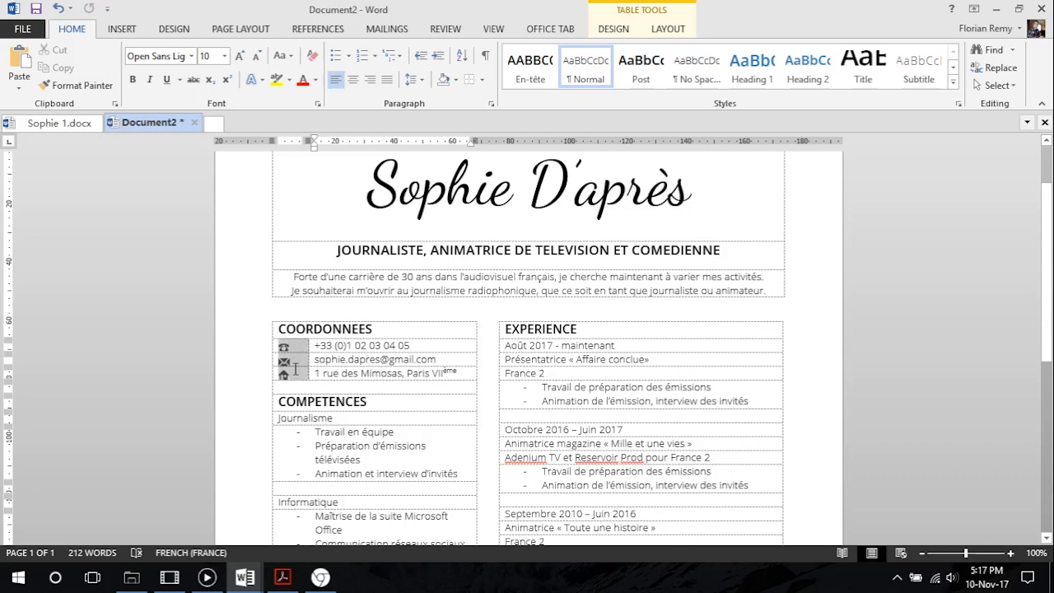
{"action": "left_click", "coordinate": [670, 30]}
{"action": "left_click", "coordinate": [764, 49]}
{"action": "left_click", "coordinate": [377, 359]}
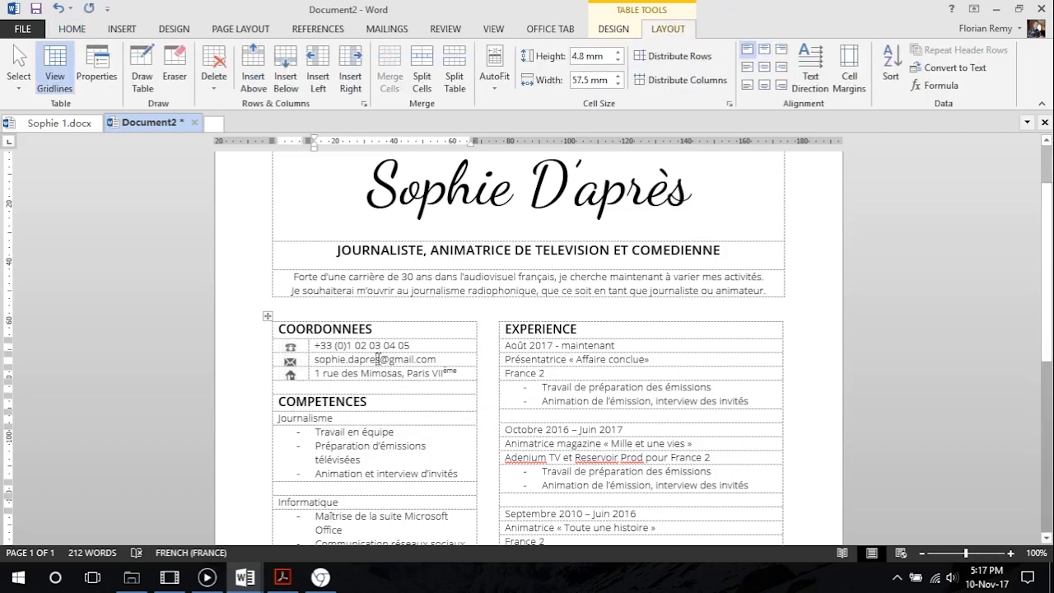
Set the telephone icon's text wrapping to In Front of Text
{"action": "left_click", "coordinate": [299, 346]}
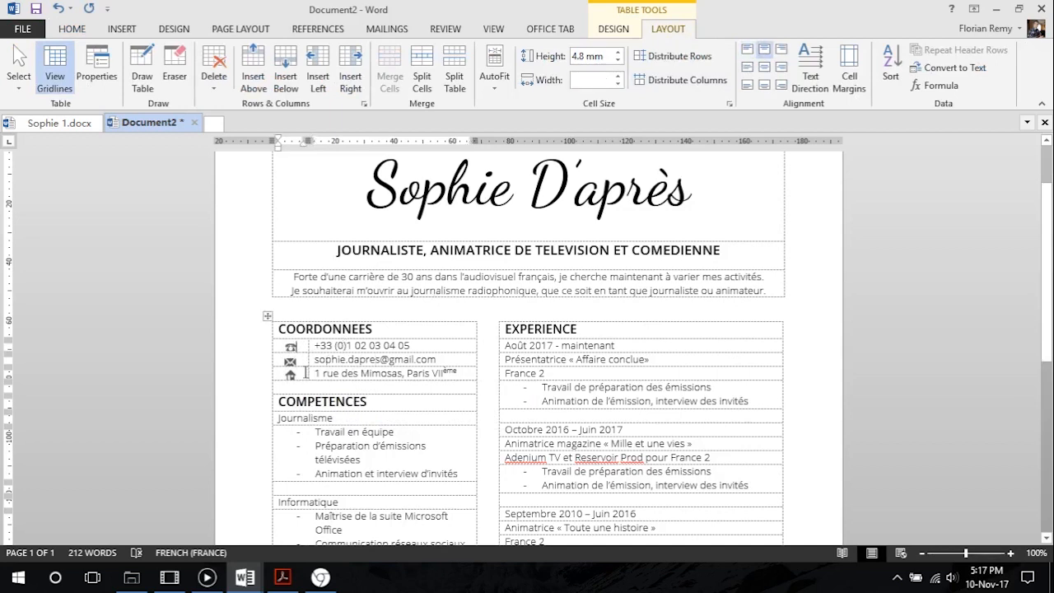
{"action": "left_click", "coordinate": [290, 346]}
{"action": "left_click", "coordinate": [305, 349]}
{"action": "left_click", "coordinate": [293, 350]}
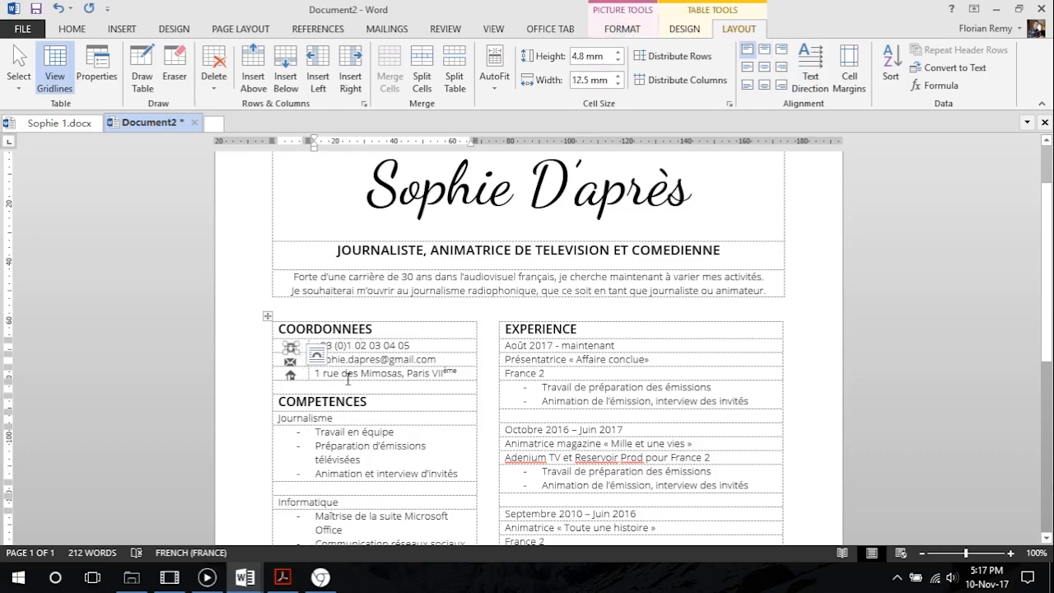
{"action": "left_click", "coordinate": [623, 33]}
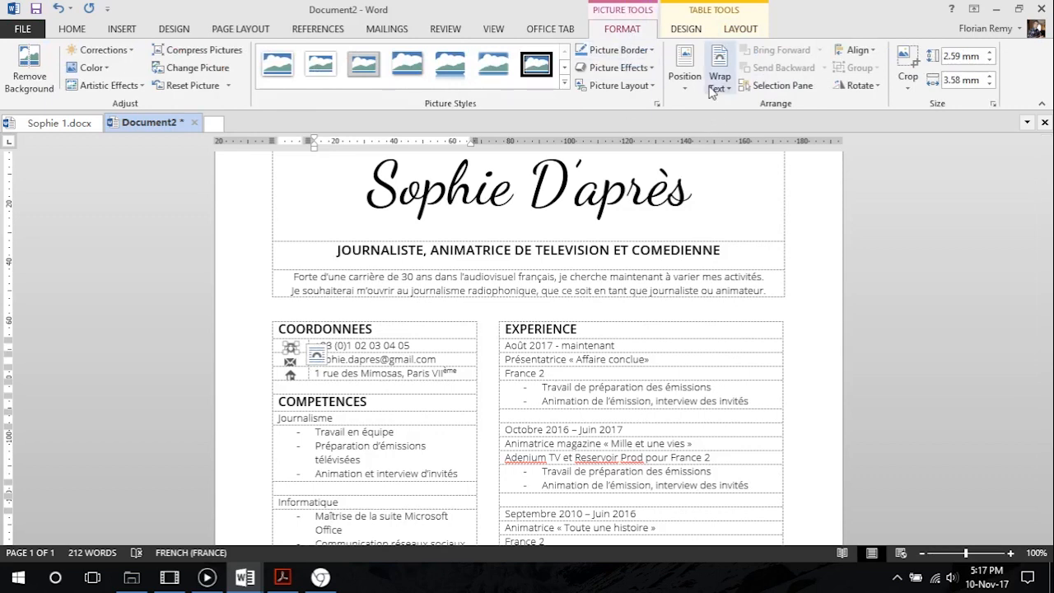
{"action": "left_click", "coordinate": [721, 88]}
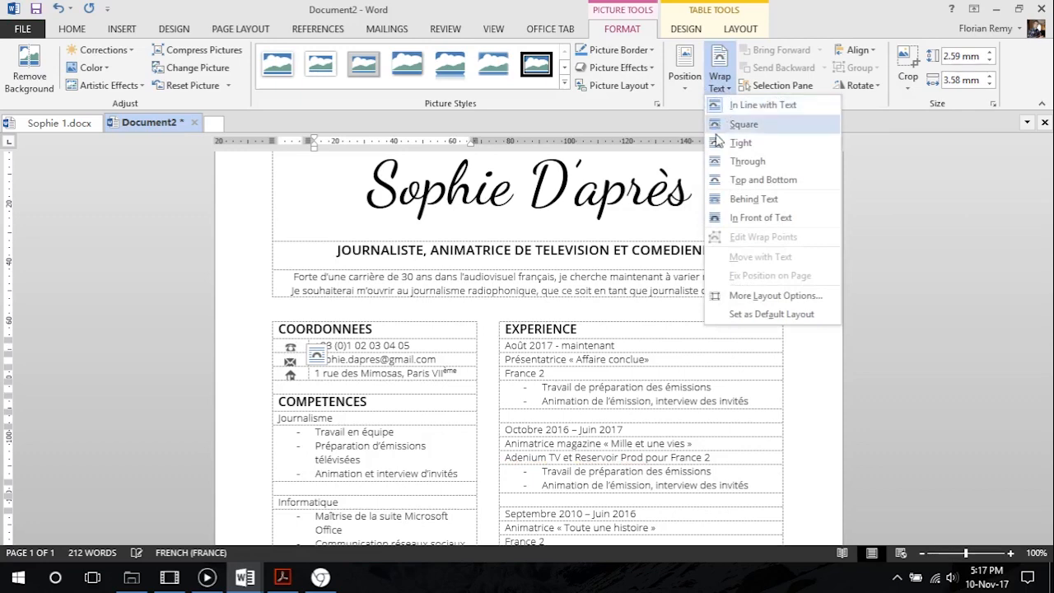
{"action": "left_click", "coordinate": [756, 219]}
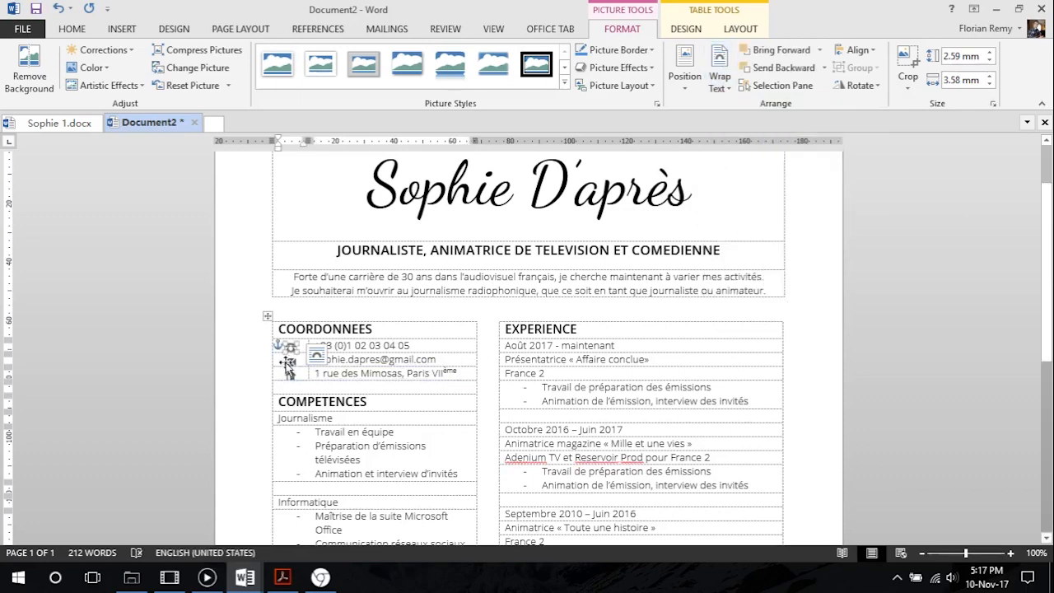
Set the text wrapping of the envelope and house icons to In Front of Text
{"action": "left_click", "coordinate": [289, 361]}
{"action": "left_click", "coordinate": [718, 78]}
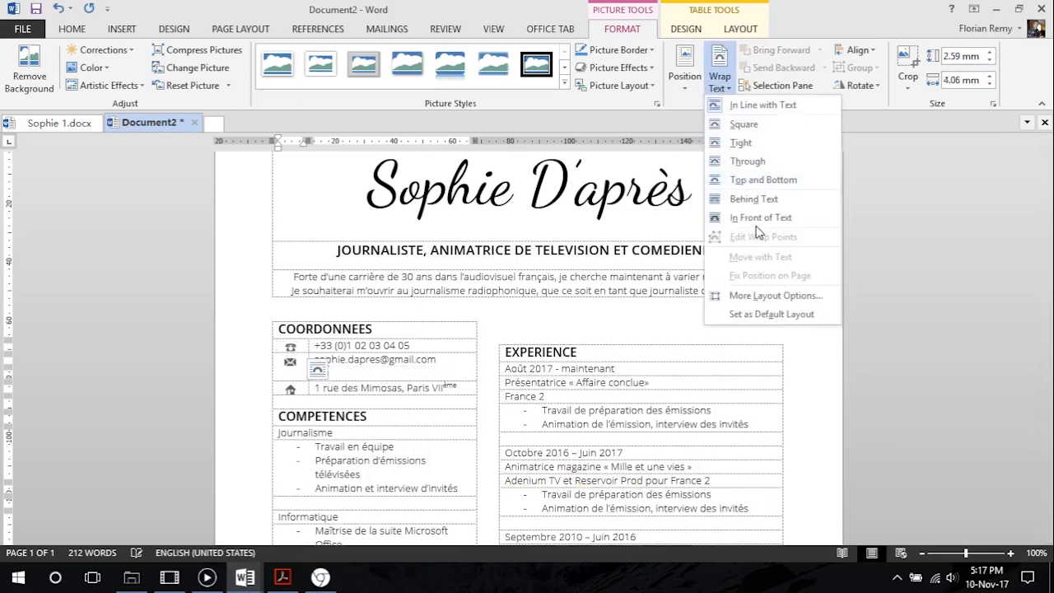
{"action": "left_click", "coordinate": [756, 218]}
{"action": "left_click", "coordinate": [289, 375]}
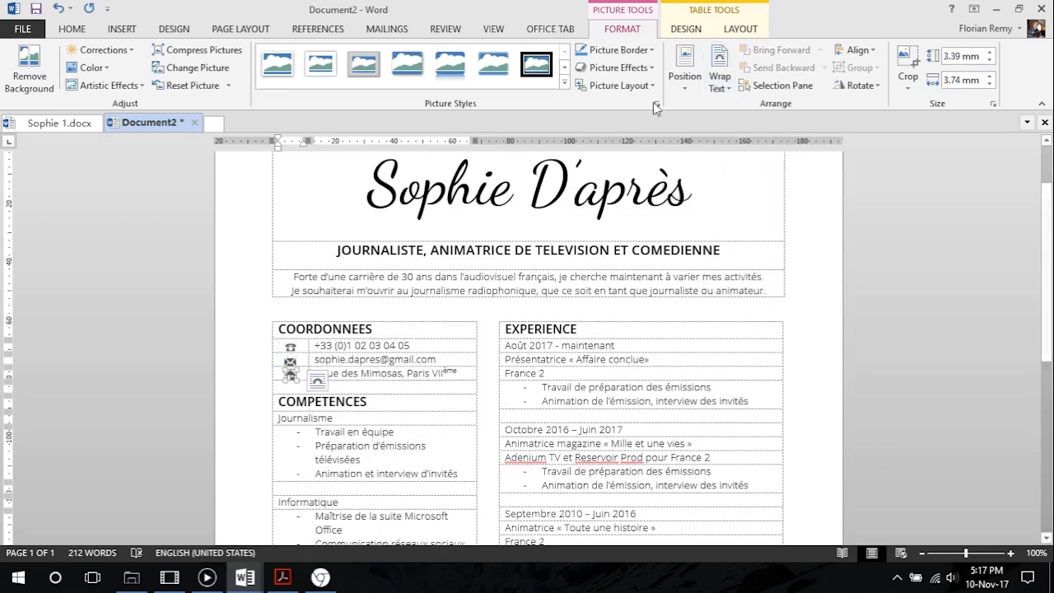
{"action": "left_click", "coordinate": [713, 89]}
{"action": "left_click", "coordinate": [757, 216]}
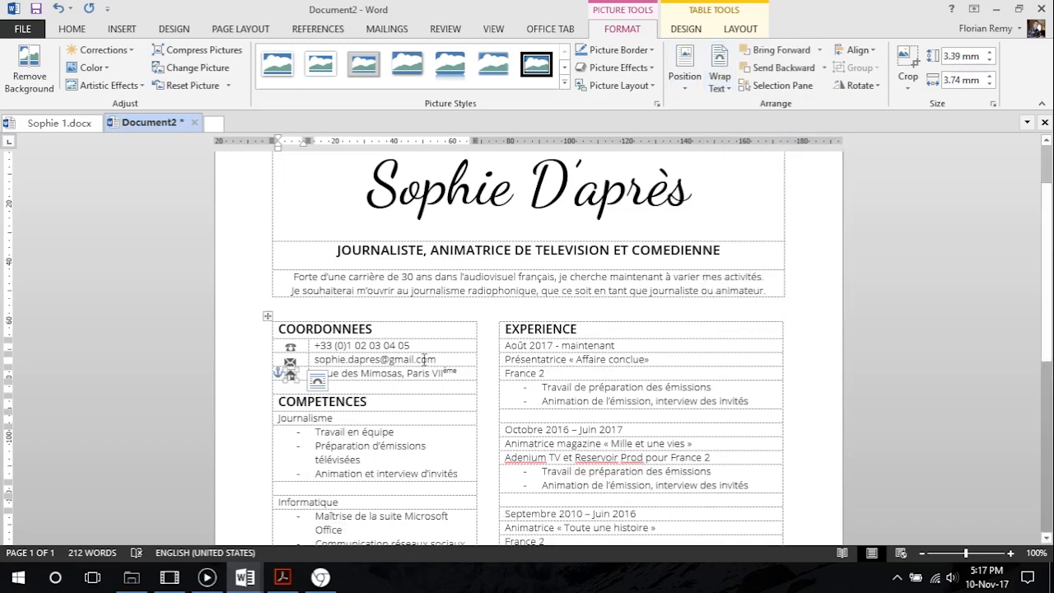
{"action": "left_click", "coordinate": [405, 359]}
Nudge the telephone and envelope icons slightly upward to line up with the phone number and e-mail lines
{"action": "left_click", "coordinate": [289, 345]}
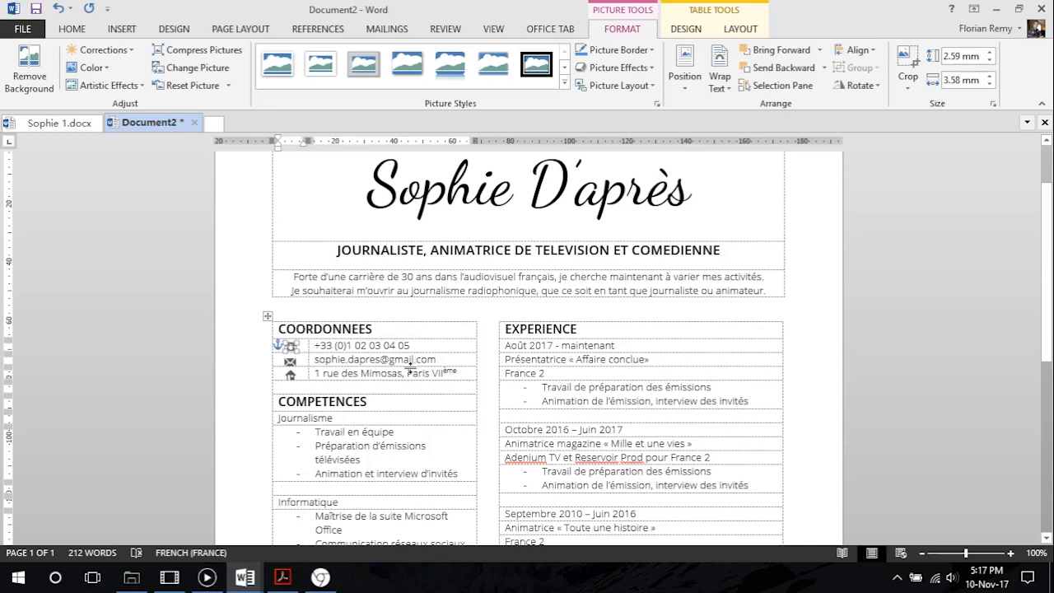
{"action": "left_click", "coordinate": [403, 374]}
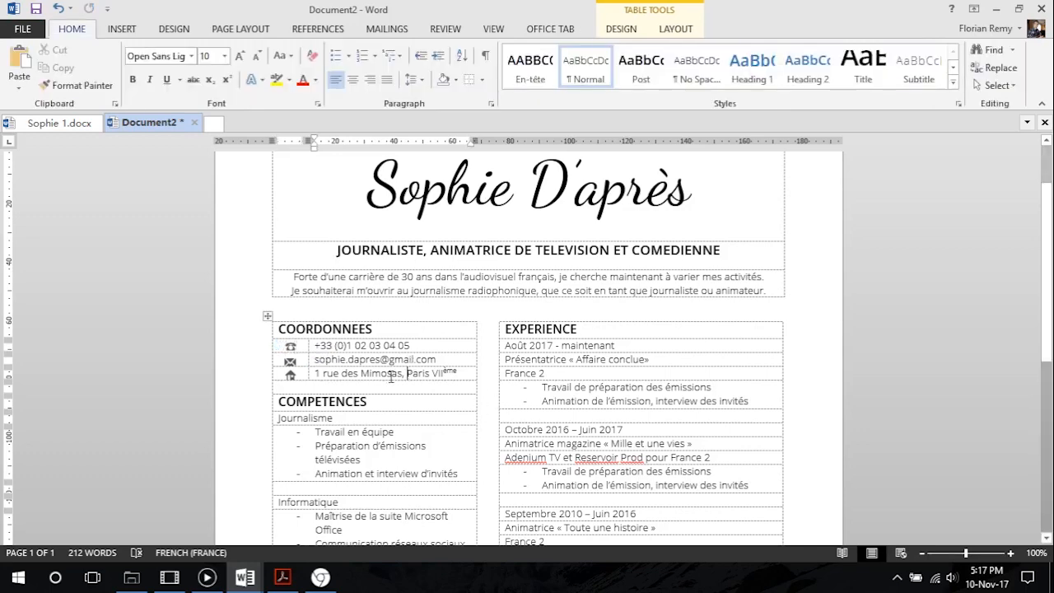
{"action": "left_click", "coordinate": [292, 347]}
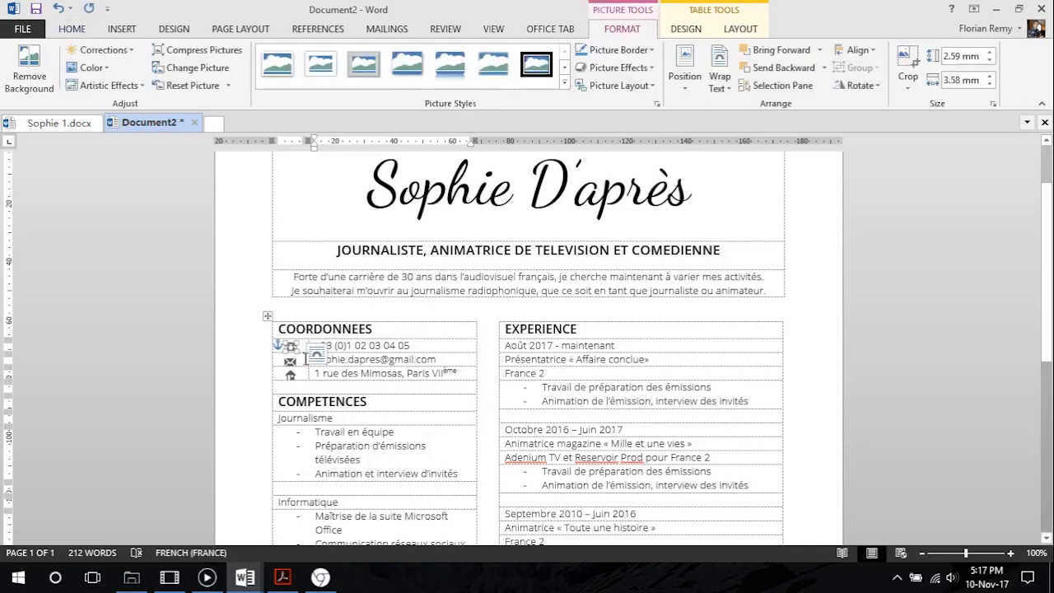
{"action": "left_click", "coordinate": [368, 359]}
{"action": "left_click", "coordinate": [289, 359]}
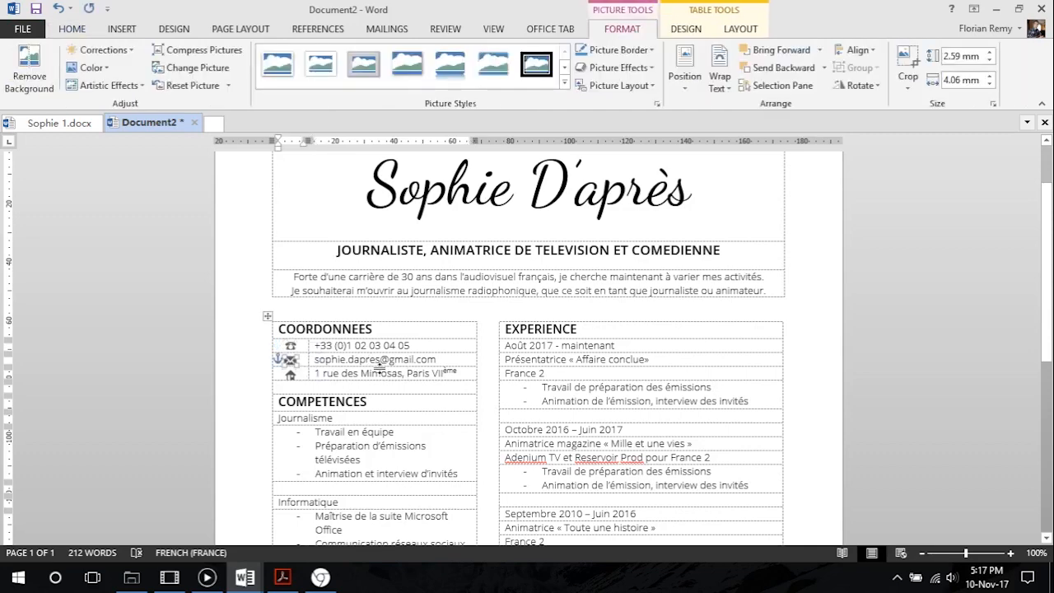
{"action": "left_click", "coordinate": [349, 339]}
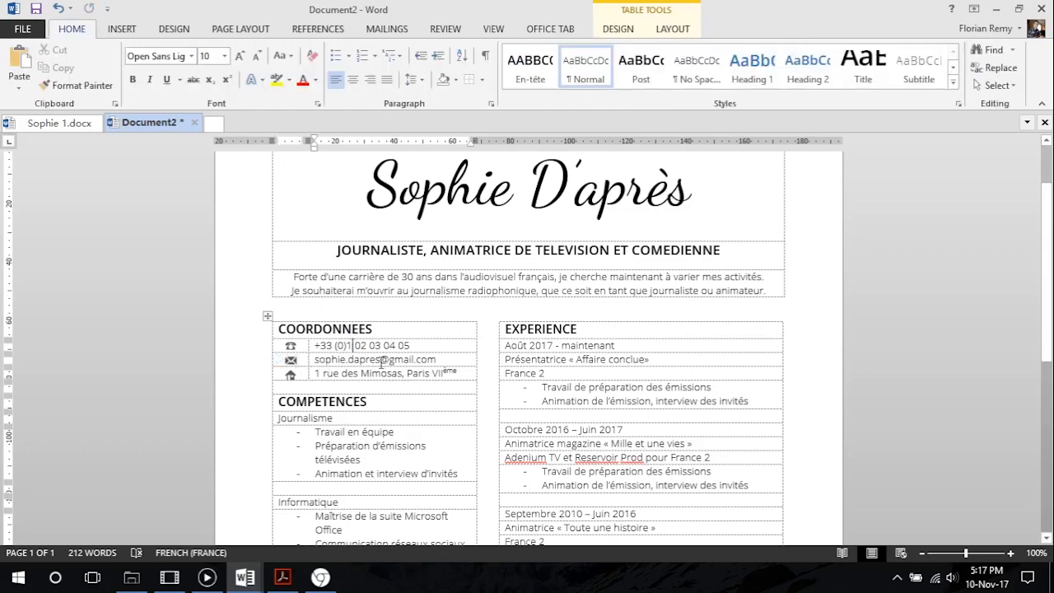
{"action": "left_click", "coordinate": [291, 359]}
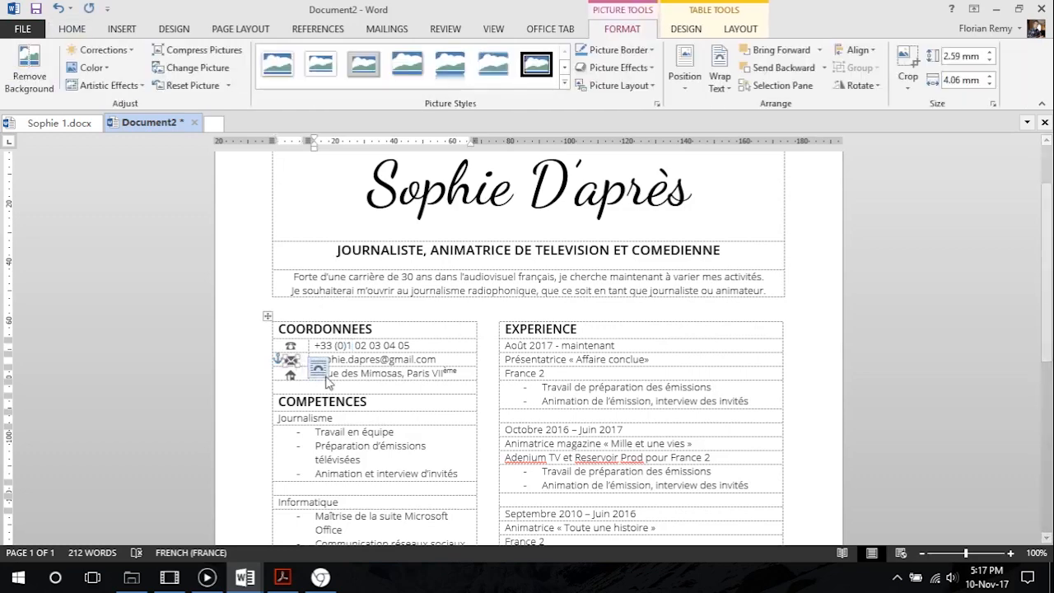
{"action": "left_click", "coordinate": [354, 359]}
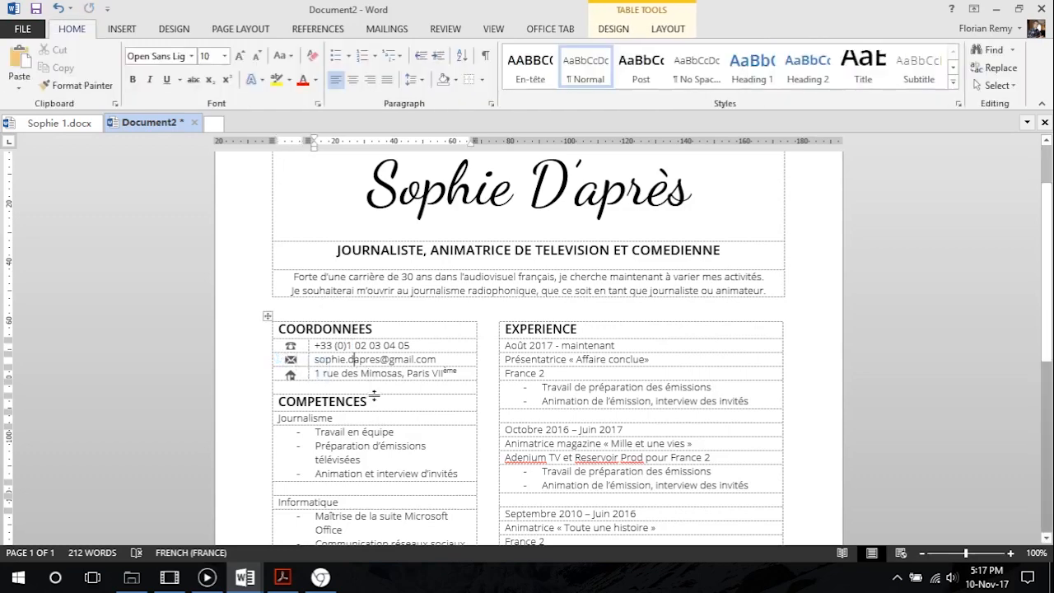
Nudge the house icon slightly upward to line up with the postal address
{"action": "left_click", "coordinate": [290, 376]}
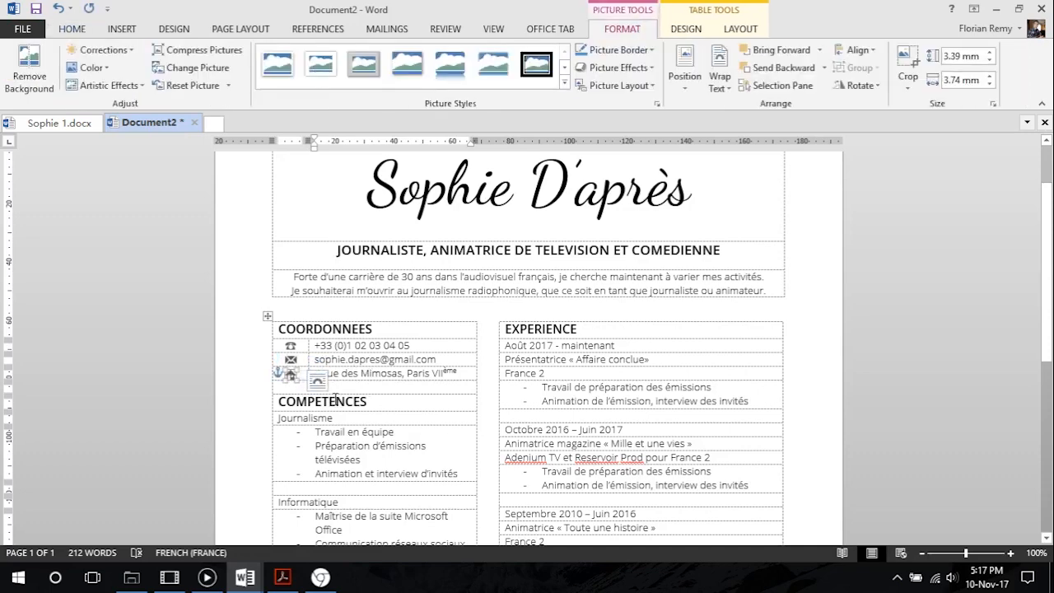
{"action": "left_click", "coordinate": [380, 360]}
{"action": "left_click", "coordinate": [289, 374]}
{"action": "left_click", "coordinate": [349, 361]}
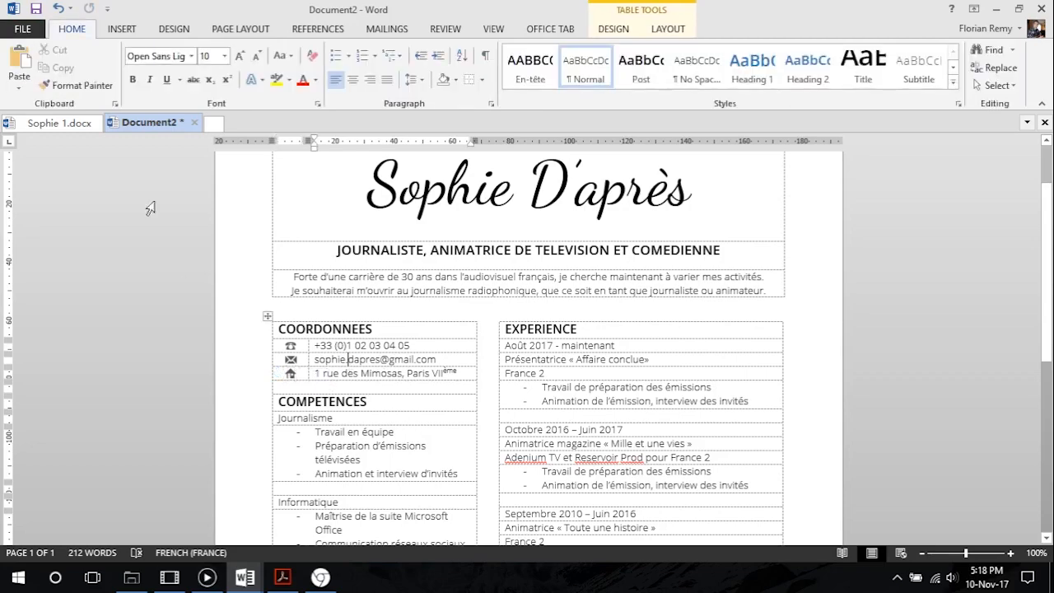
Review the repositioned contact icons in the print preview and go back to editing
{"action": "left_click", "coordinate": [23, 29]}
{"action": "left_click", "coordinate": [40, 213]}
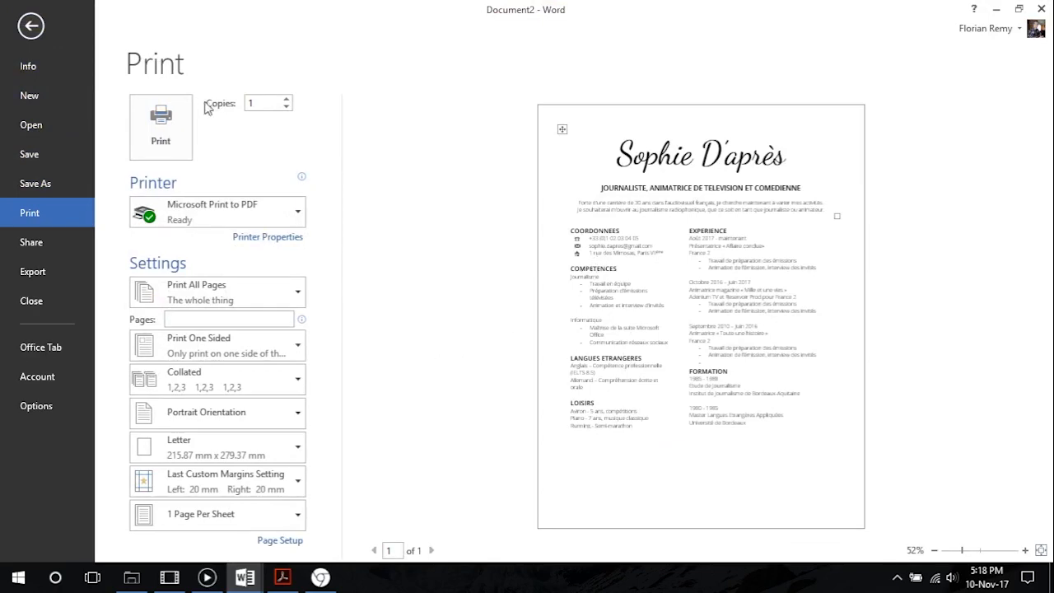
{"action": "left_click", "coordinate": [32, 26]}
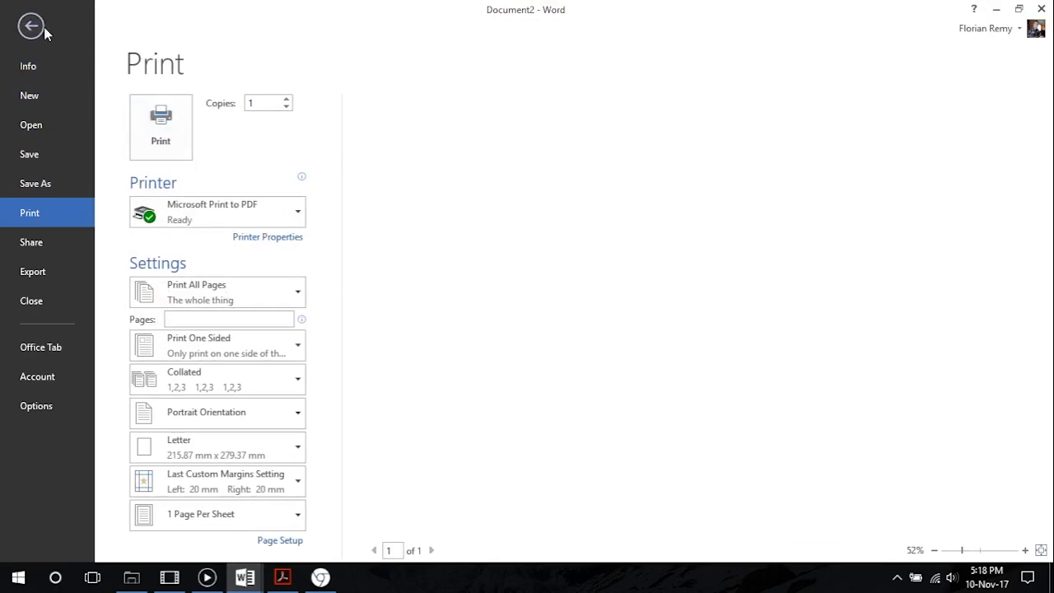
Fine-tune the house icon's position so that it lines up with the envelope and telephone icons above
{"action": "left_click", "coordinate": [292, 373]}
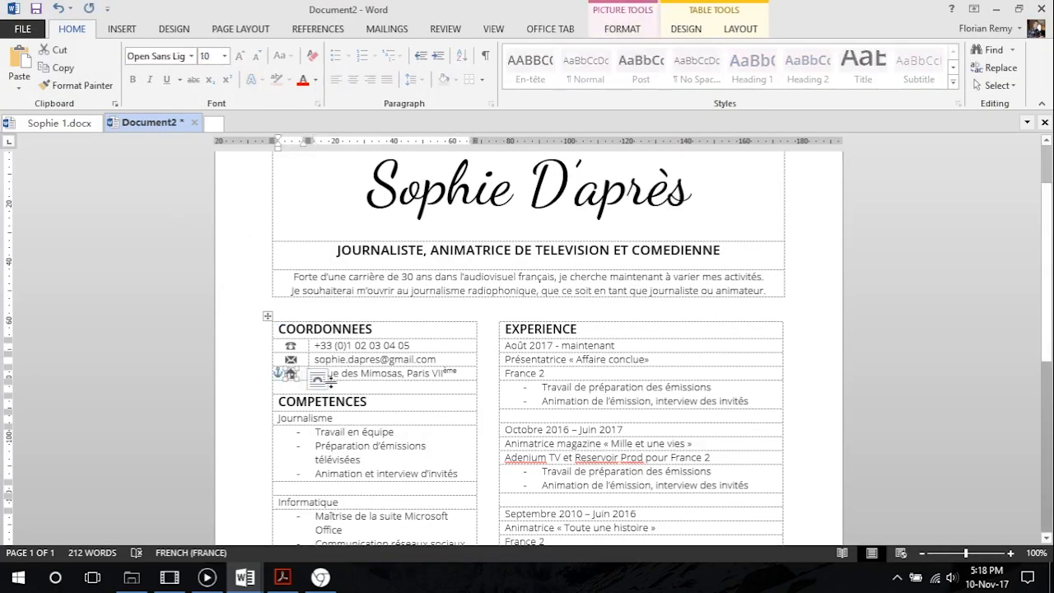
{"action": "left_click", "coordinate": [370, 333]}
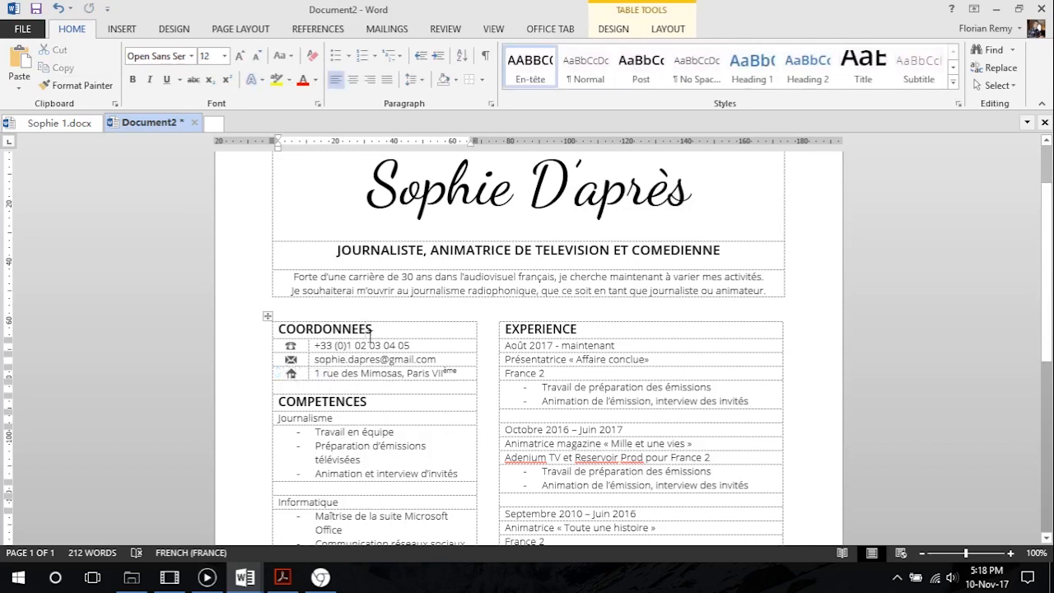
{"action": "left_click", "coordinate": [290, 373]}
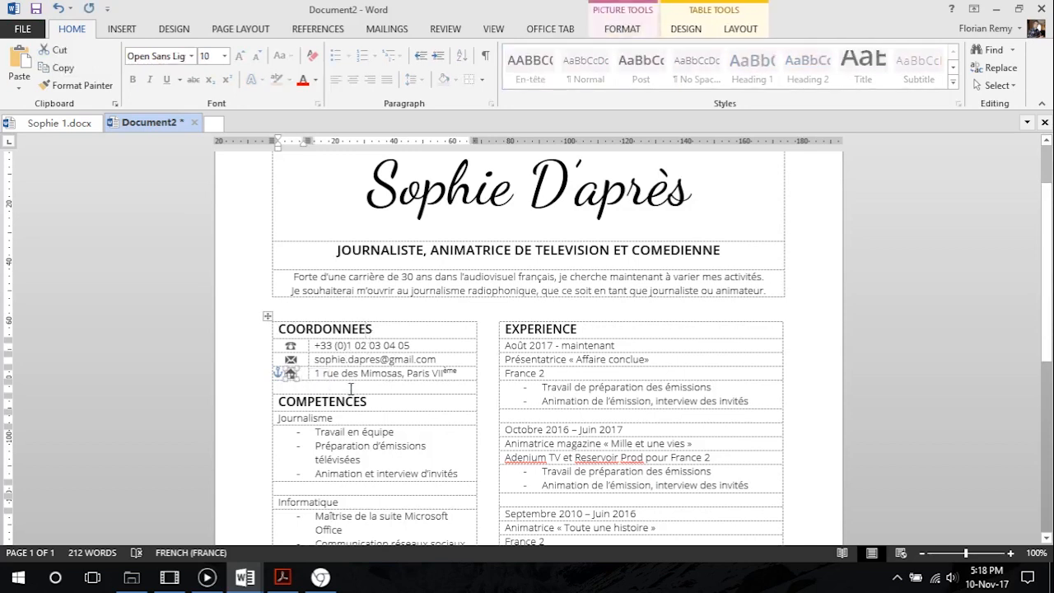
{"action": "left_click", "coordinate": [390, 370]}
Check the formatting of the Journalisme subheading in CV Tutoriel.pdf in Acrobat Reader and return to the Word document
{"action": "scroll", "coordinate": [374, 409], "scroll_direction": "down", "scroll_amount": 3}
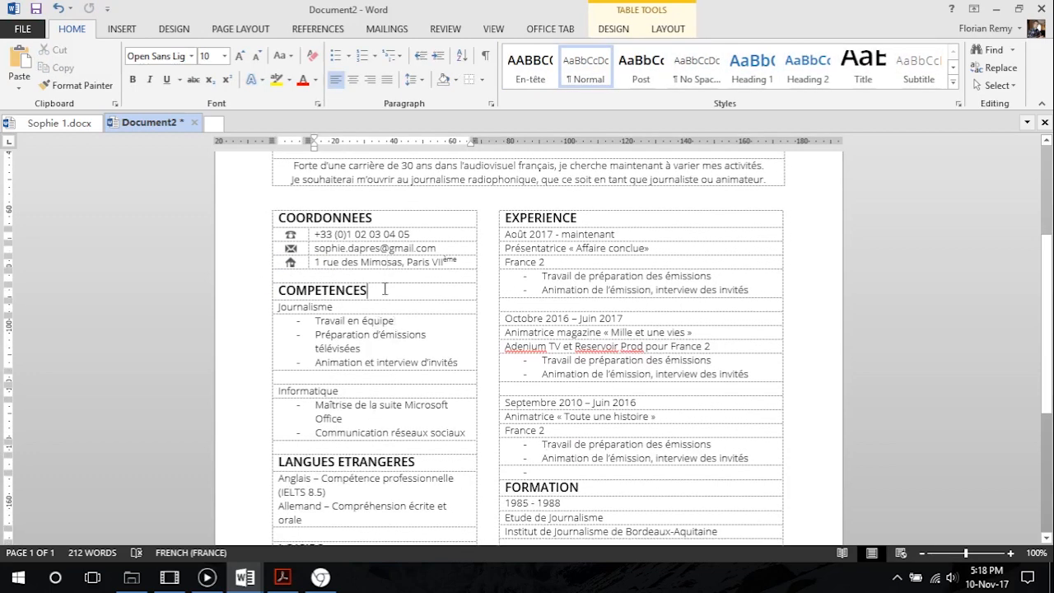
{"action": "key", "text": "Down"}
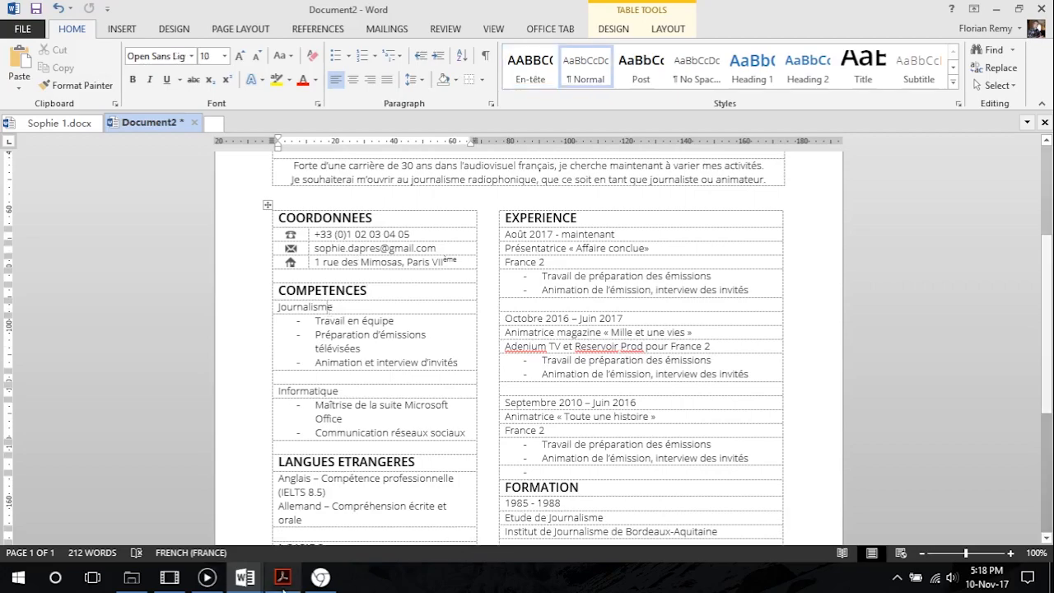
{"action": "left_click", "coordinate": [326, 584]}
{"action": "left_click", "coordinate": [321, 577]}
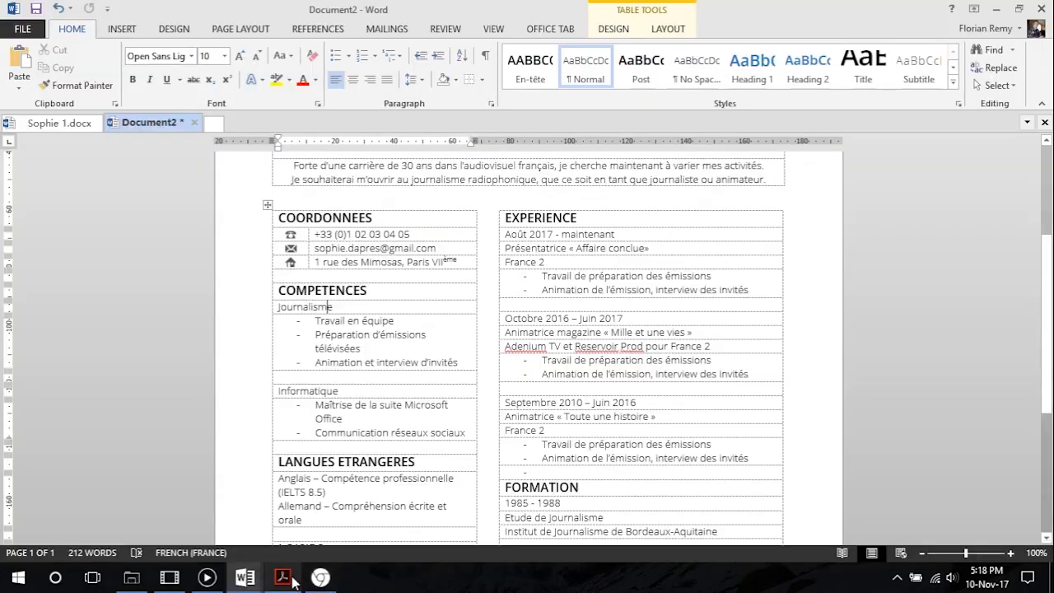
{"action": "left_click", "coordinate": [283, 578]}
{"action": "scroll", "coordinate": [169, 319], "scroll_direction": "down", "scroll_amount": 3}
{"action": "left_click_drag", "start_coordinate": [170, 318], "coordinate": [72, 321]}
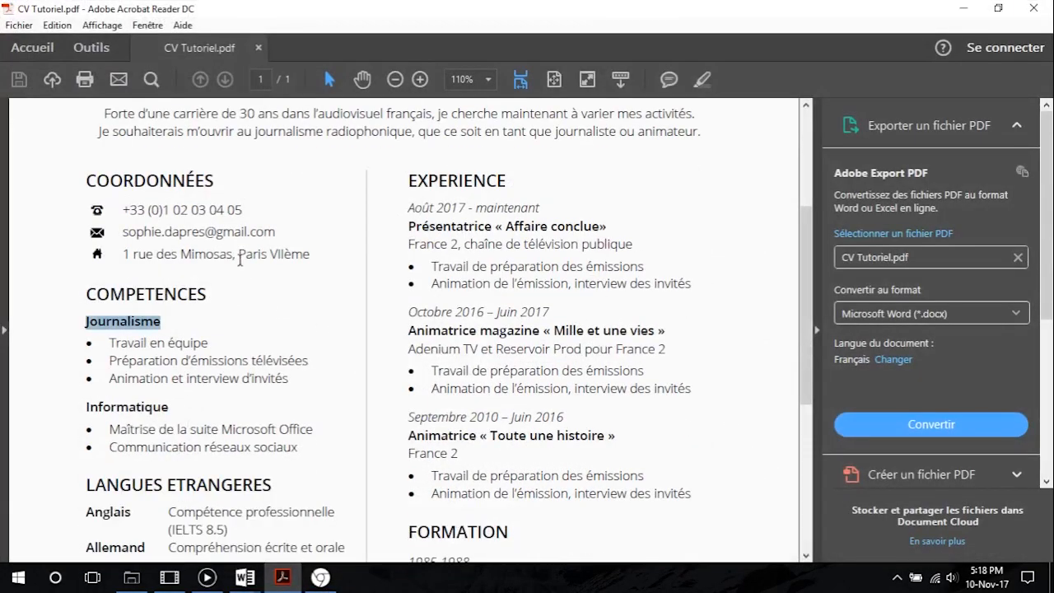
{"action": "left_click", "coordinate": [962, 7]}
Change the font of the Journalisme subheading under COMPETENCES to Open Sans Semibold
{"action": "scroll", "coordinate": [317, 286], "scroll_direction": "down", "scroll_amount": 2}
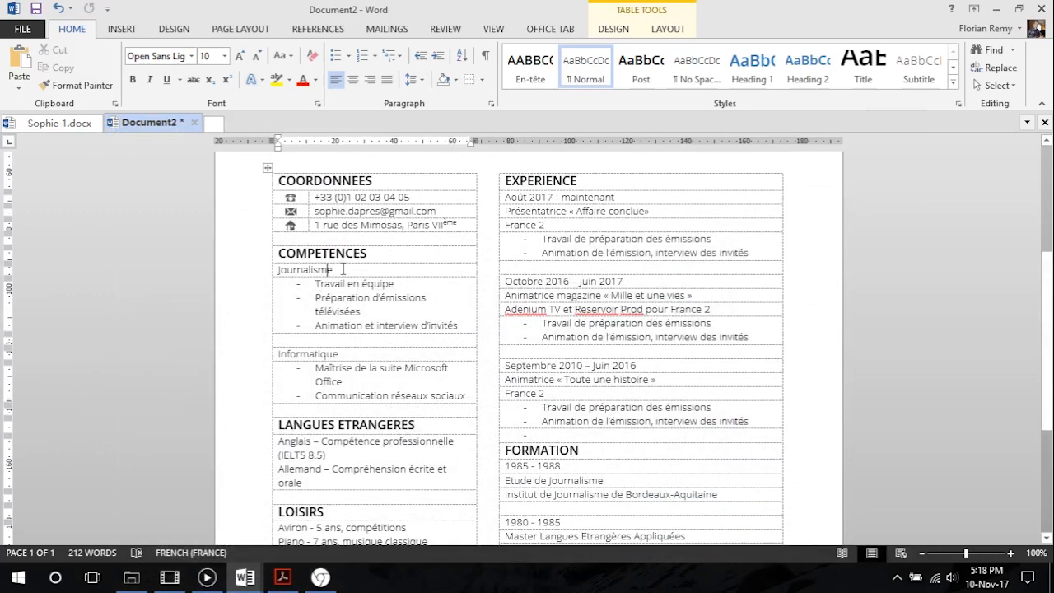
{"action": "left_click_drag", "start_coordinate": [343, 269], "coordinate": [277, 270]}
{"action": "left_click", "coordinate": [191, 56]}
{"action": "left_click", "coordinate": [200, 94]}
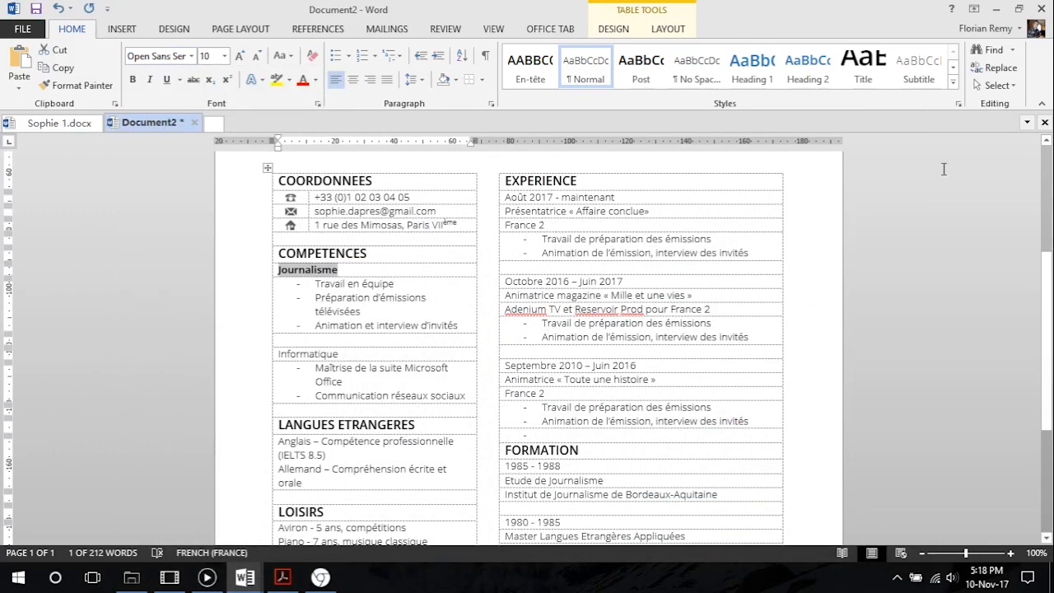
Create a new paragraph style named Semibold from the formatting of the Journalisme subheading
{"action": "left_click", "coordinate": [953, 81]}
{"action": "left_click", "coordinate": [570, 186]}
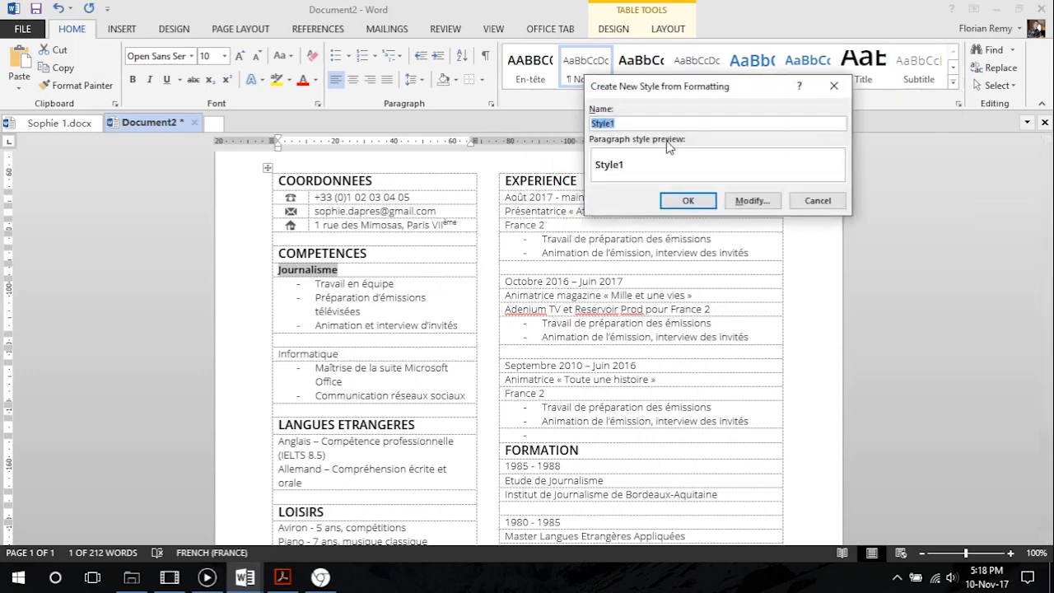
{"action": "type", "text": "Semibold"}
{"action": "left_click", "coordinate": [692, 202]}
Apply the Semibold style to the Informatique subheading under COMPETENCES
{"action": "left_click_drag", "start_coordinate": [340, 354], "coordinate": [277, 354]}
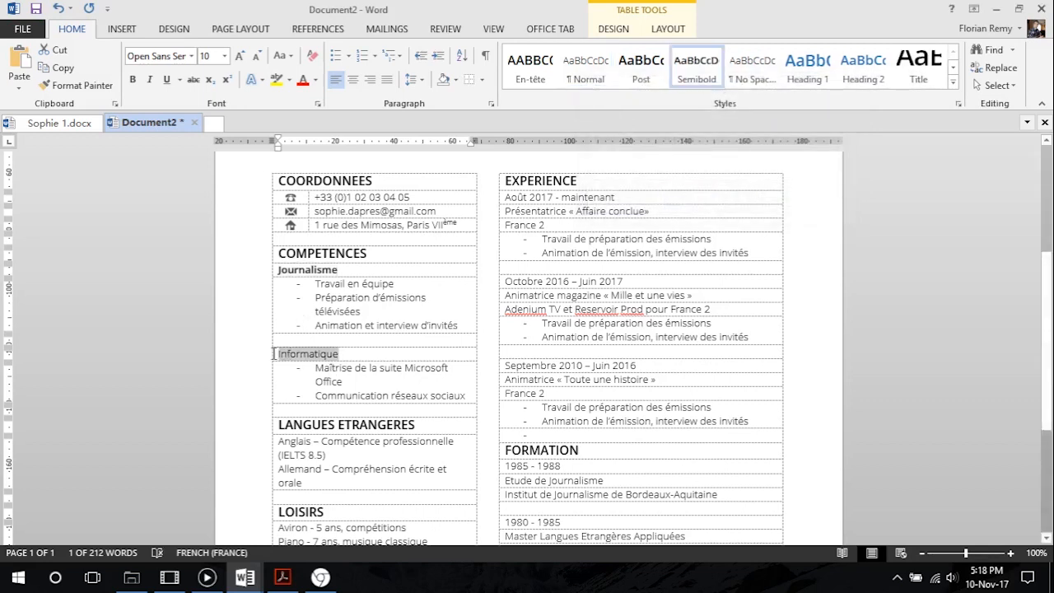
{"action": "left_click", "coordinate": [696, 68]}
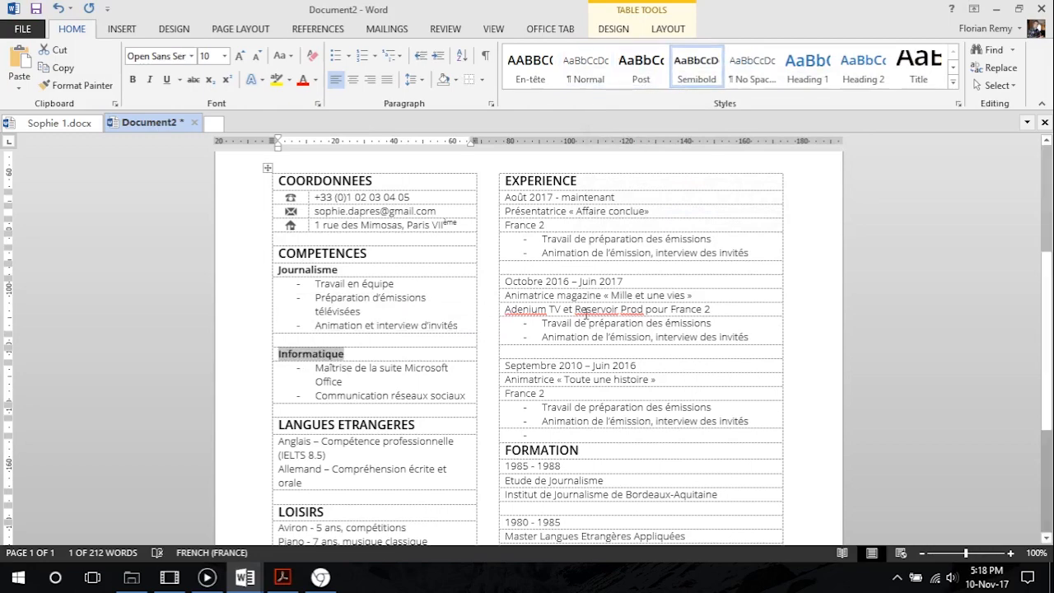
{"action": "scroll", "coordinate": [406, 348], "scroll_direction": "down", "scroll_amount": 3}
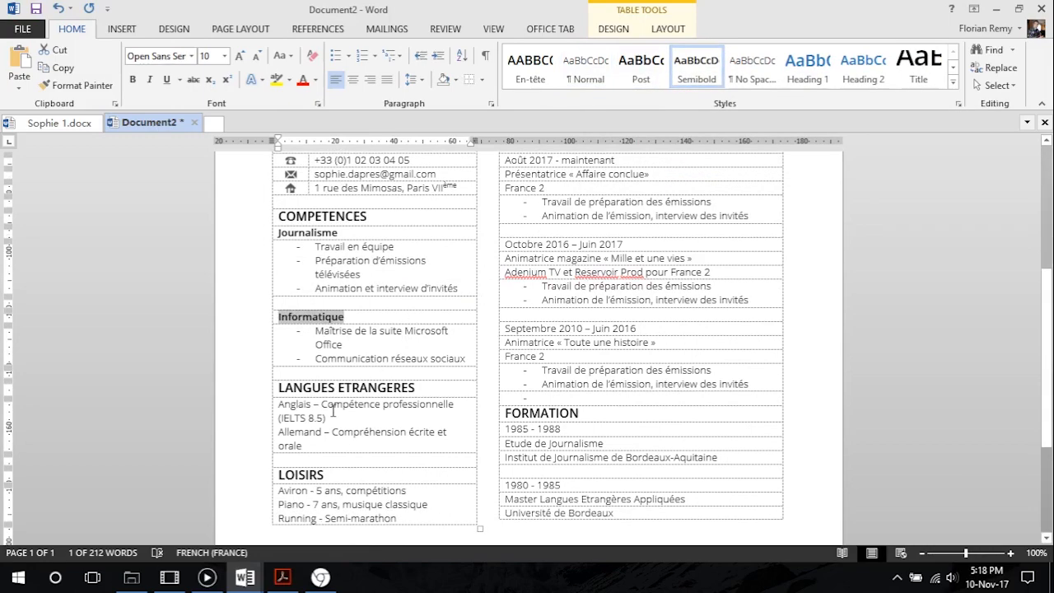
{"action": "scroll", "coordinate": [382, 377], "scroll_direction": "up", "scroll_amount": 3}
{"action": "scroll", "coordinate": [395, 368], "scroll_direction": "down", "scroll_amount": 2}
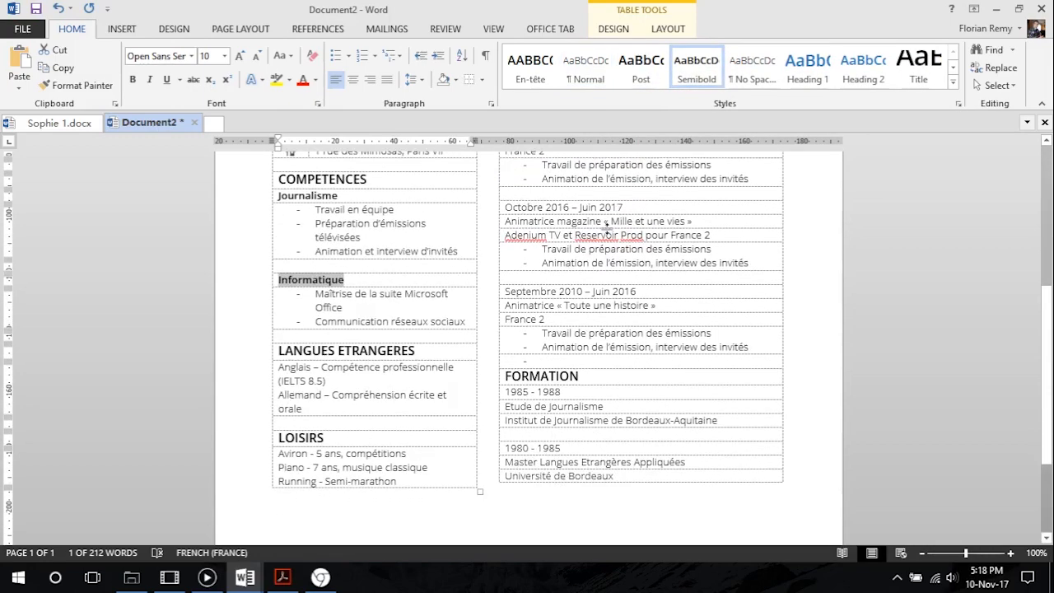
{"action": "left_click", "coordinate": [375, 305]}
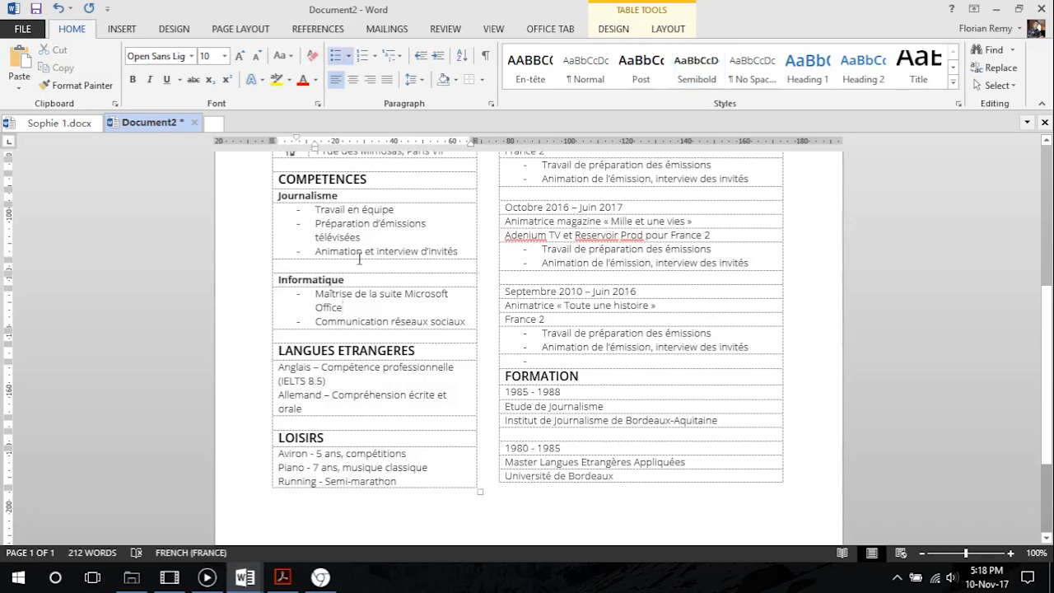
Compare the bullet lists with CV Tutoriel.pdf in Acrobat Reader, then decrease the indent of the Journalisme and Informatique bullets by one level in Word
{"action": "scroll", "coordinate": [359, 262], "scroll_direction": "up", "scroll_amount": 2}
{"action": "mouse_move", "coordinate": [321, 285]}
{"action": "left_mouse_down"}
{"action": "mouse_move", "coordinate": [409, 316]}
{"action": "mouse_move", "coordinate": [315, 283]}
{"action": "left_mouse_up"}
{"action": "key", "text": "Right"}
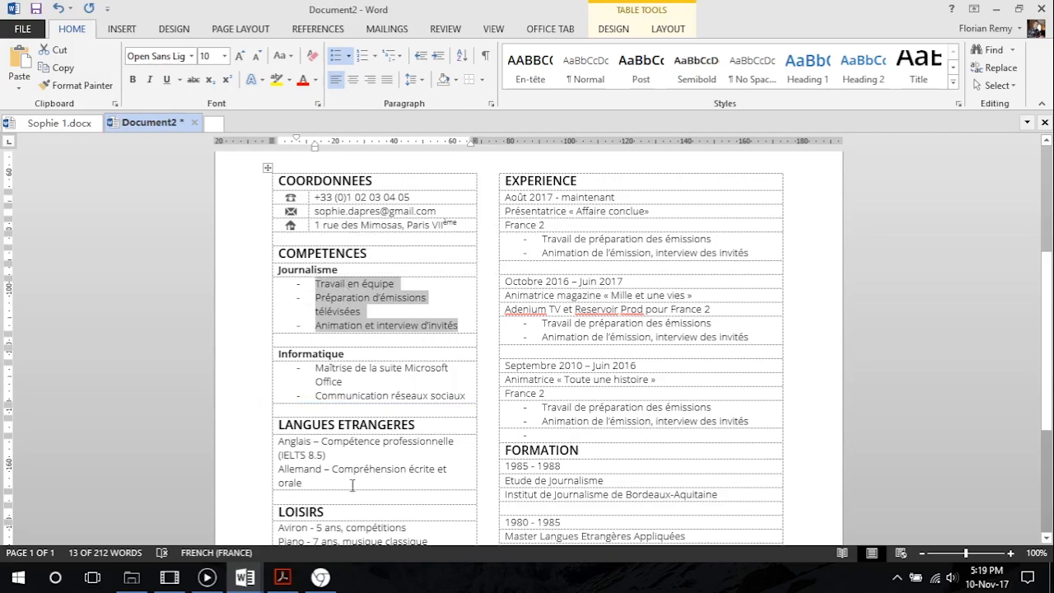
{"action": "left_click", "coordinate": [282, 577]}
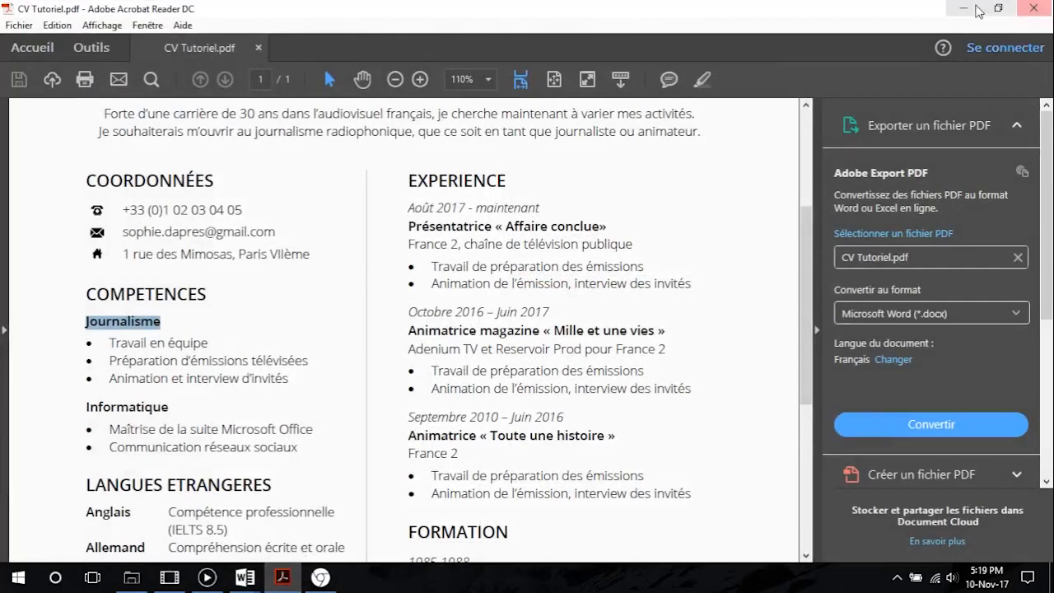
{"action": "key", "text": "alt+Tab"}
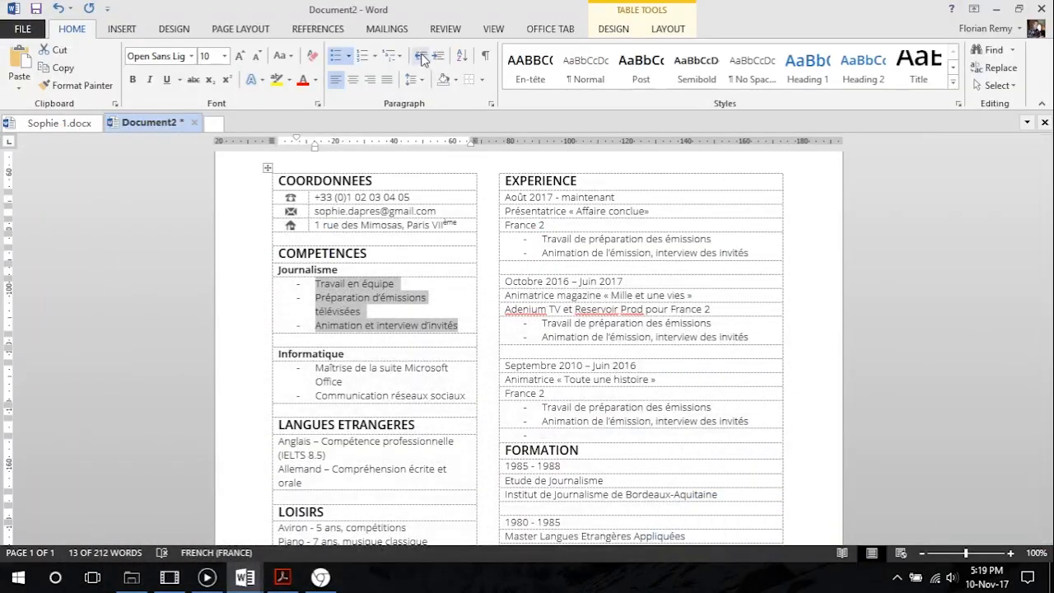
{"action": "left_click", "coordinate": [421, 56]}
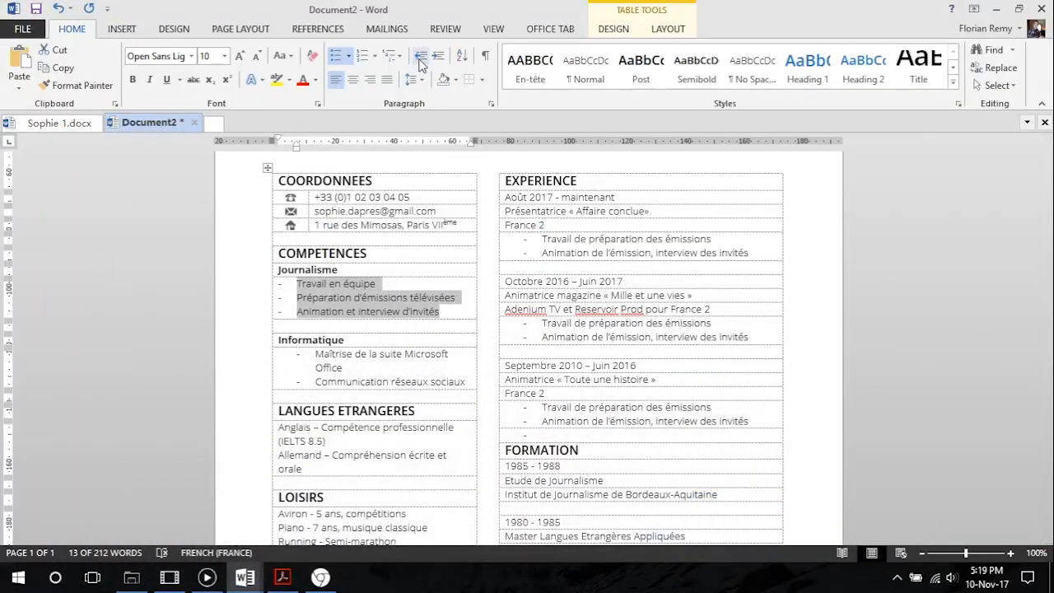
{"action": "left_click_drag", "start_coordinate": [468, 380], "coordinate": [313, 353]}
{"action": "left_click", "coordinate": [422, 58]}
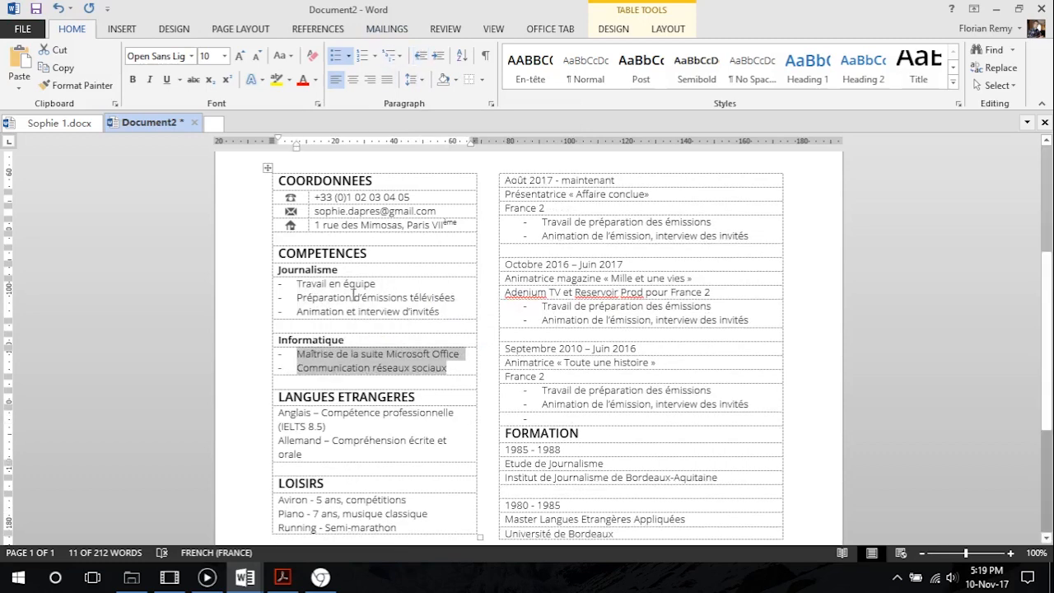
{"action": "left_click", "coordinate": [398, 298]}
Split the cell holding the language entries under LANGUES ETRANGERES into two columns and two rows
{"action": "scroll", "coordinate": [345, 355], "scroll_direction": "down", "scroll_amount": 5}
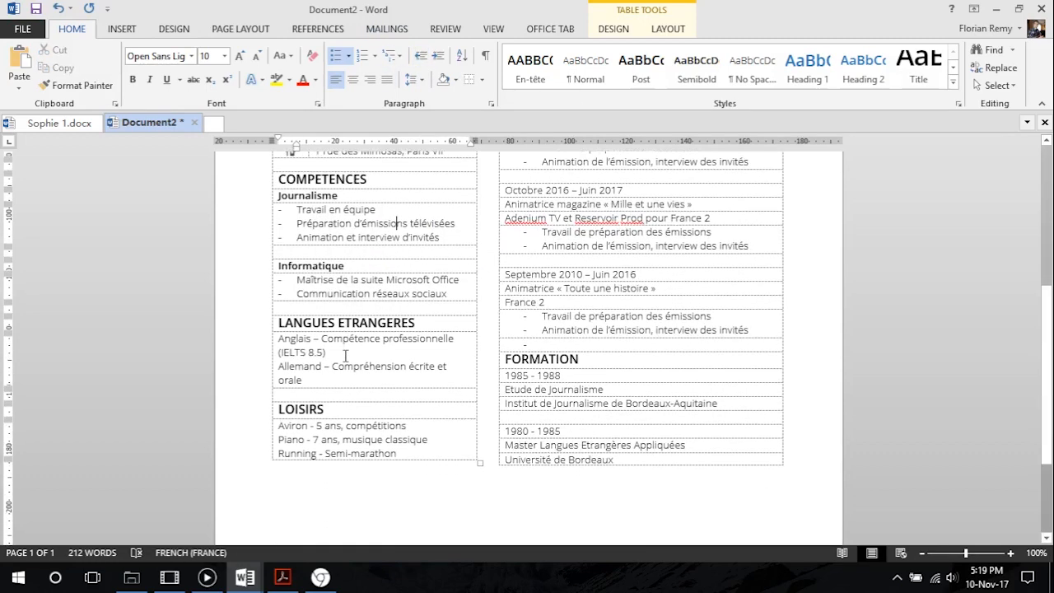
{"action": "scroll", "coordinate": [337, 313], "scroll_direction": "up", "scroll_amount": 2}
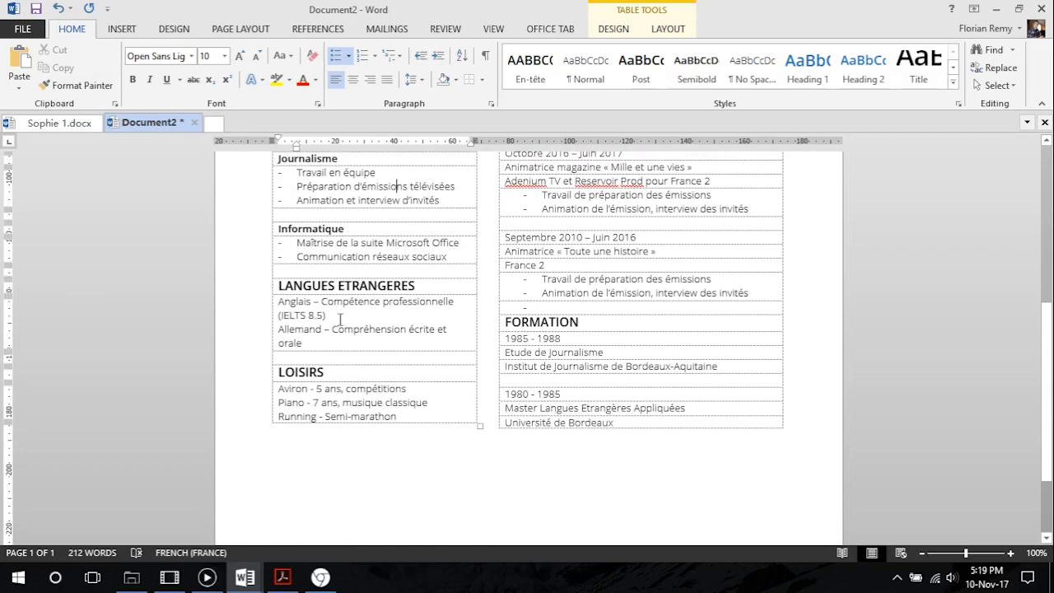
{"action": "scroll", "coordinate": [340, 320], "scroll_direction": "up", "scroll_amount": 1}
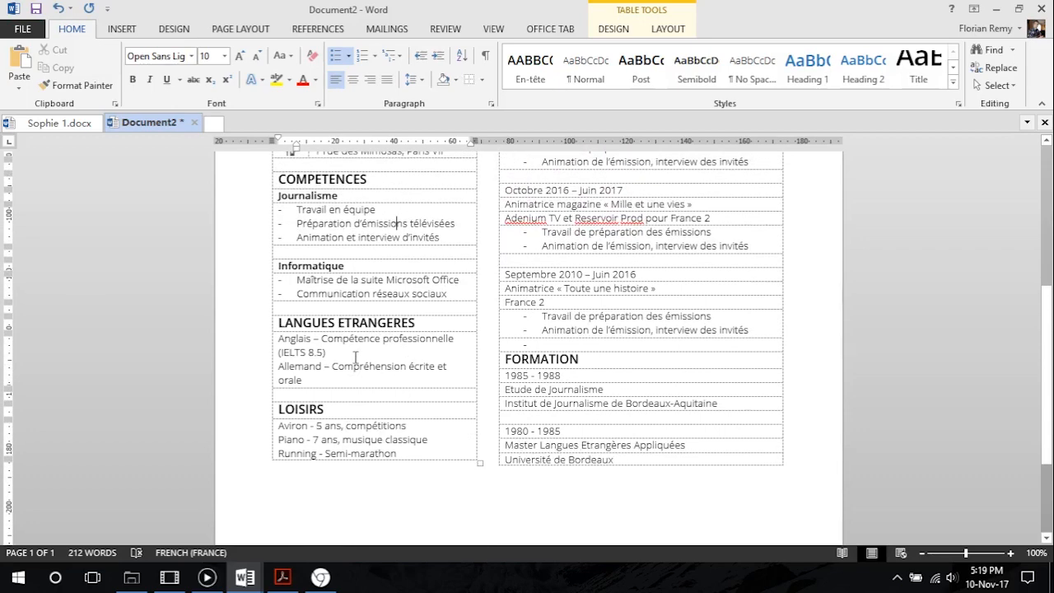
{"action": "scroll", "coordinate": [335, 380], "scroll_direction": "up", "scroll_amount": 2}
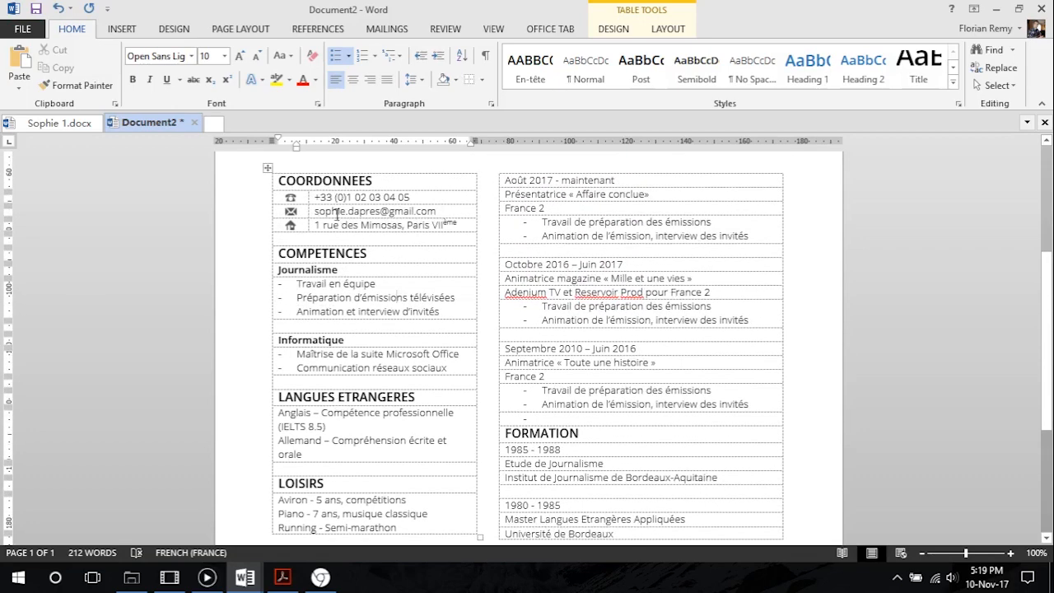
{"action": "scroll", "coordinate": [314, 373], "scroll_direction": "down", "scroll_amount": 2}
{"action": "left_click_drag", "start_coordinate": [325, 380], "coordinate": [277, 337]}
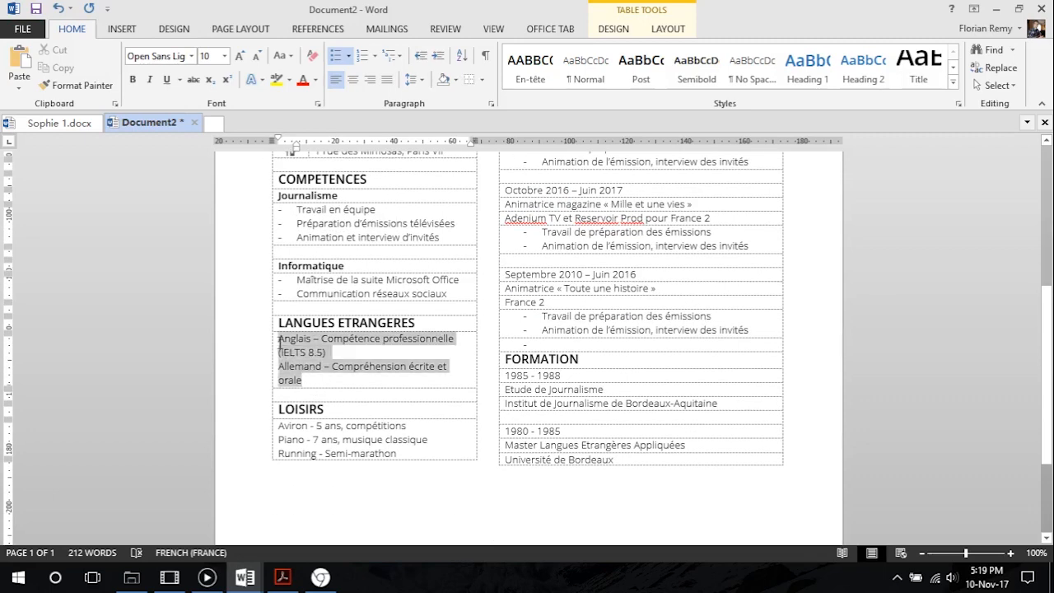
{"action": "left_click", "coordinate": [624, 32]}
{"action": "left_click", "coordinate": [664, 31]}
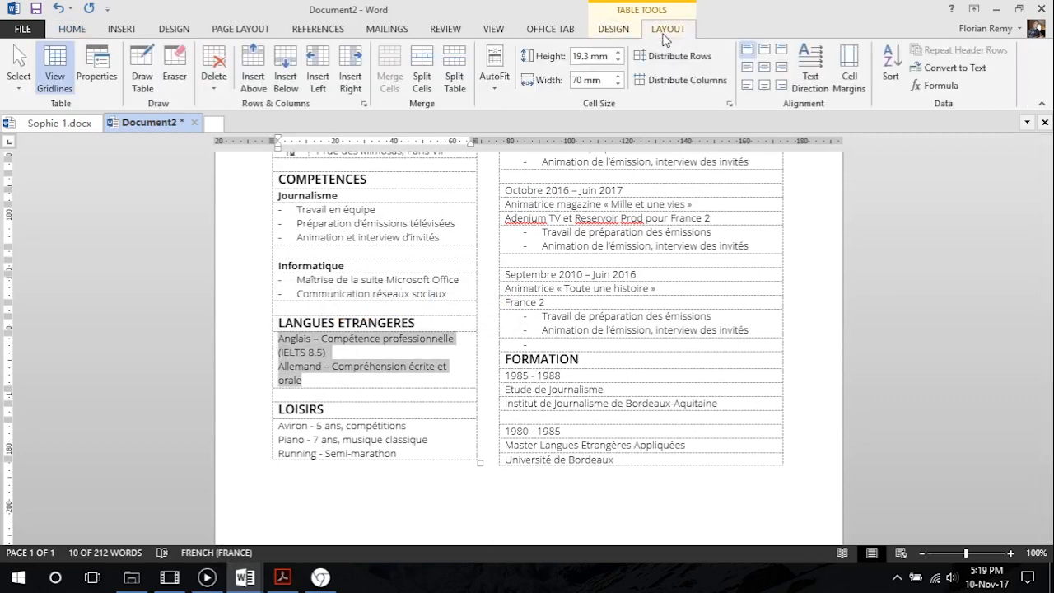
{"action": "left_click", "coordinate": [422, 76]}
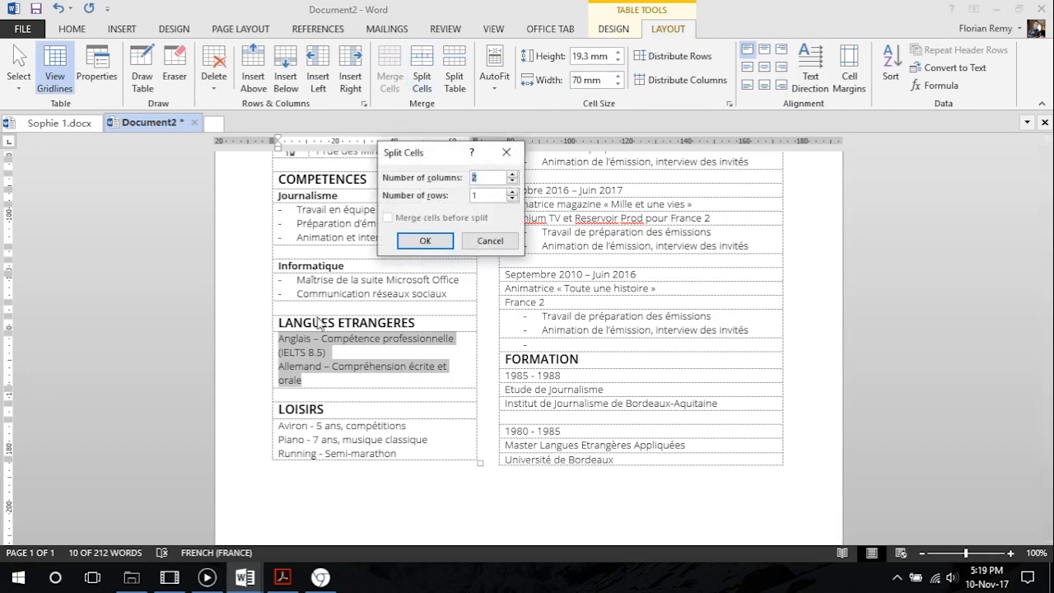
{"action": "left_click", "coordinate": [416, 240]}
Arrange Anglais and Allemand in the first column with their proficiency descriptions in the second, one language per row, and delete the separating dashes
{"action": "left_click", "coordinate": [438, 372]}
{"action": "left_click_drag", "start_coordinate": [456, 368], "coordinate": [402, 397]}
{"action": "left_click_drag", "start_coordinate": [426, 341], "coordinate": [284, 396]}
{"action": "left_click", "coordinate": [390, 341]}
{"action": "left_click", "coordinate": [387, 366]}
{"action": "key", "text": "BackSpace"}
{"action": "left_click_drag", "start_coordinate": [341, 380], "coordinate": [380, 344]}
{"action": "key", "text": "BackSpace"}
{"action": "key", "text": "BackSpace"}
{"action": "key", "text": "BackSpace"}
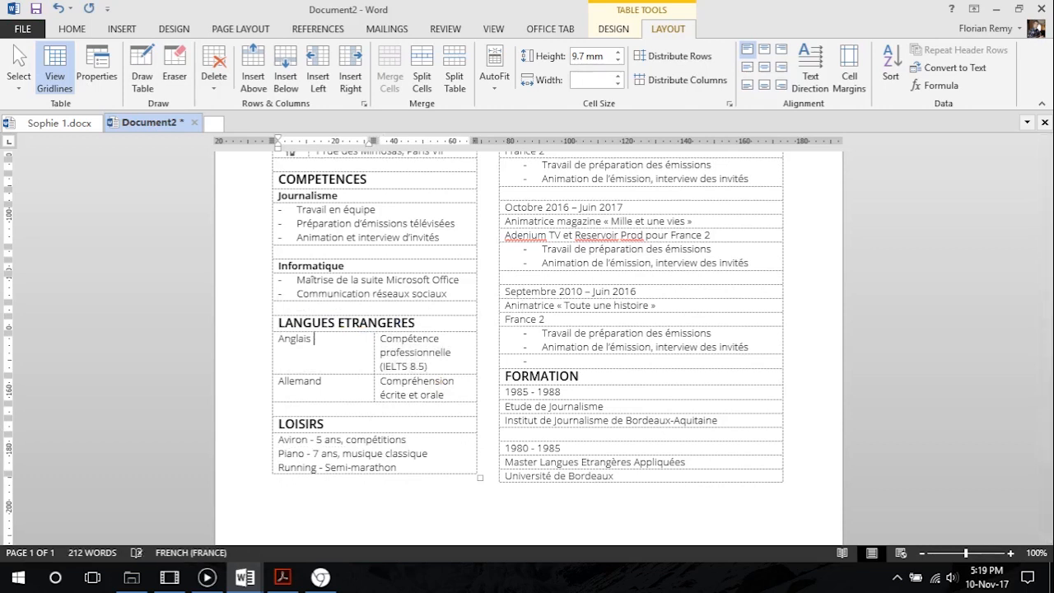
Narrow the language-name column and change the font of Anglais and Allemand to Open Sans Semibold
{"action": "left_click_drag", "start_coordinate": [373, 343], "coordinate": [302, 340]}
{"action": "left_click", "coordinate": [71, 29]}
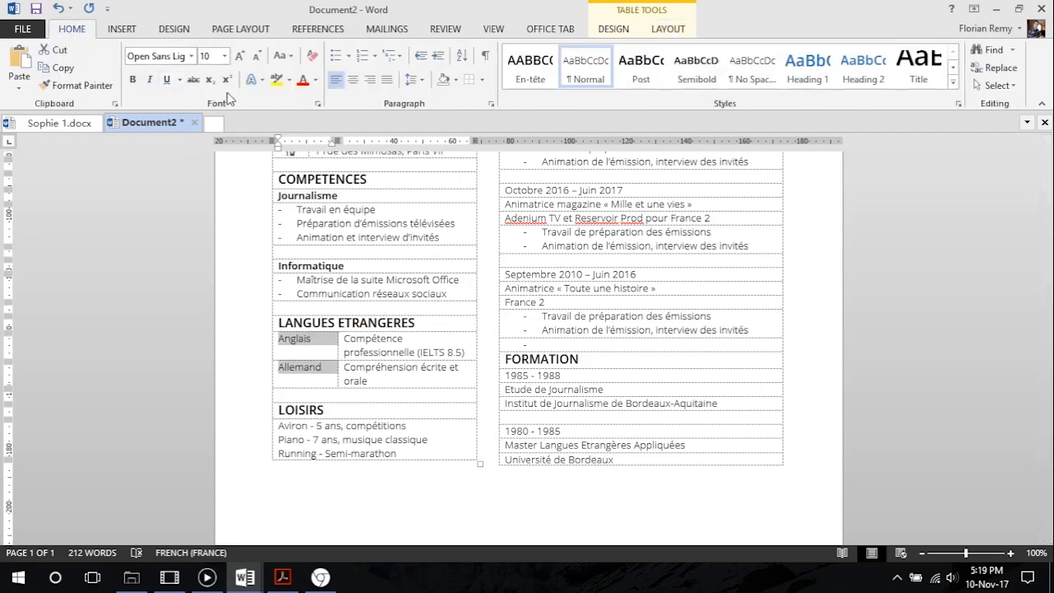
{"action": "left_click", "coordinate": [195, 56]}
{"action": "left_click", "coordinate": [212, 112]}
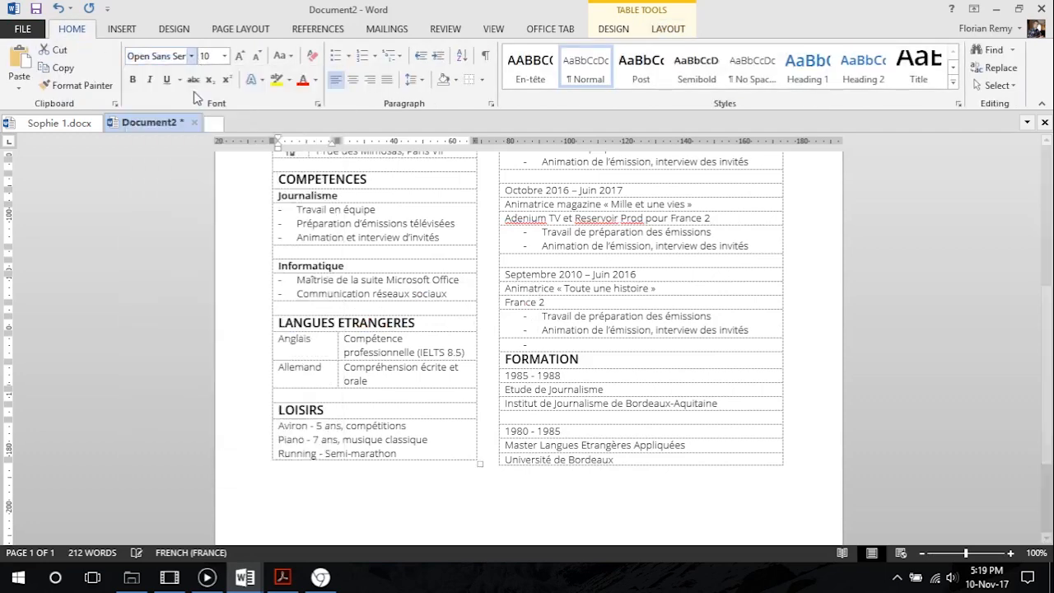
{"action": "left_click", "coordinate": [392, 241]}
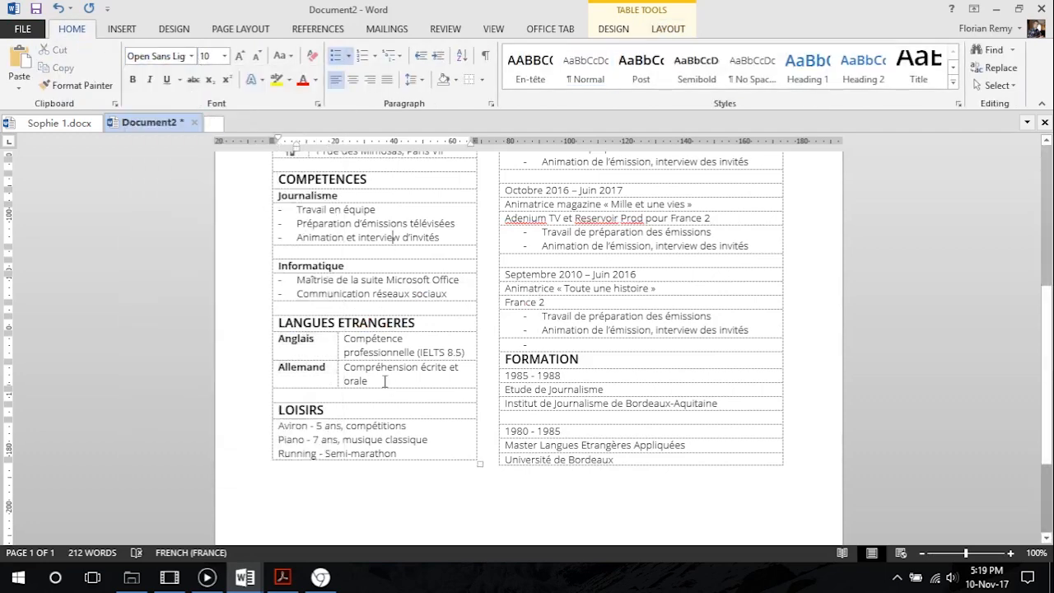
Insert a line break before "et orale" in the Allemand description
{"action": "scroll", "coordinate": [358, 290], "scroll_direction": "up", "scroll_amount": 1}
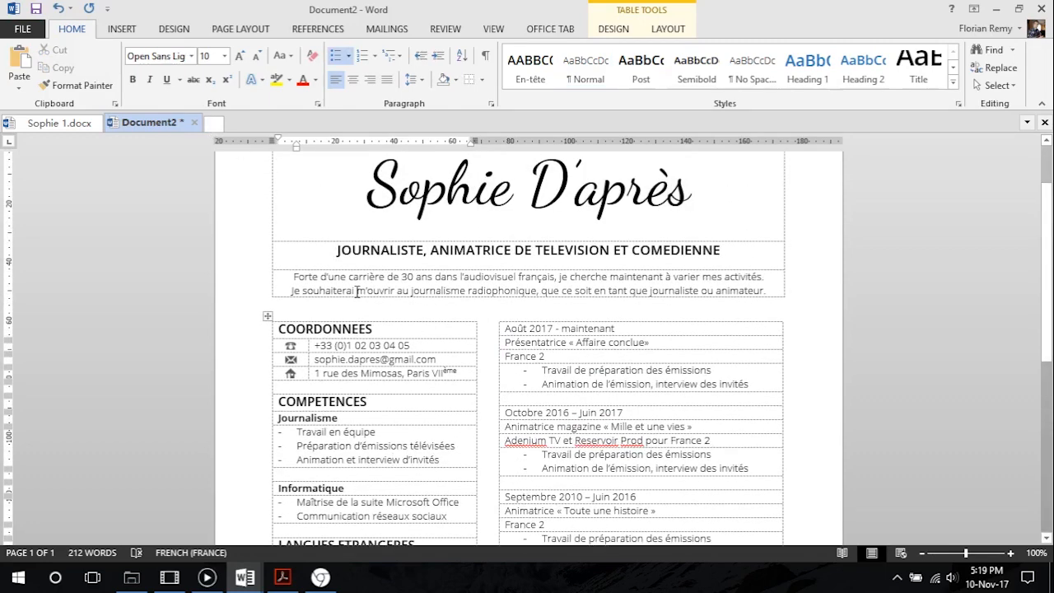
{"action": "scroll", "coordinate": [357, 293], "scroll_direction": "down", "scroll_amount": 1}
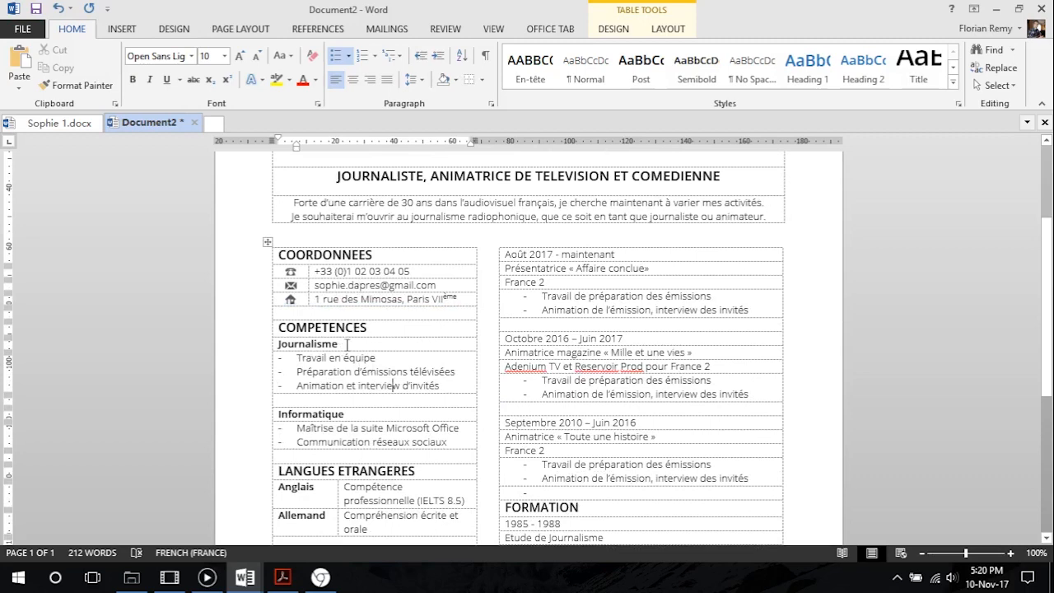
{"action": "scroll", "coordinate": [347, 344], "scroll_direction": "down", "scroll_amount": 1}
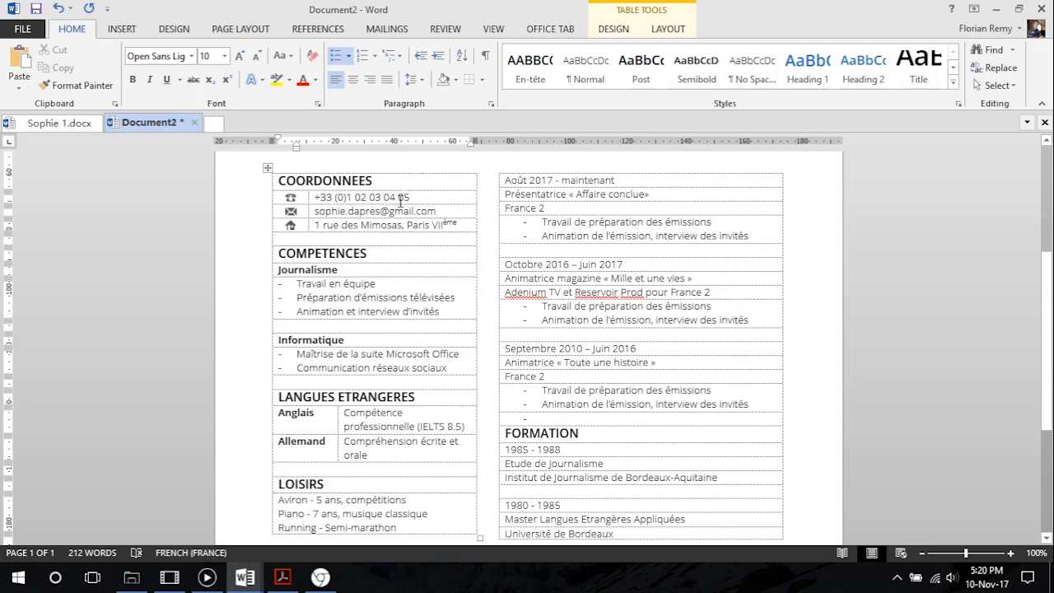
{"action": "scroll", "coordinate": [381, 233], "scroll_direction": "down", "scroll_amount": 3}
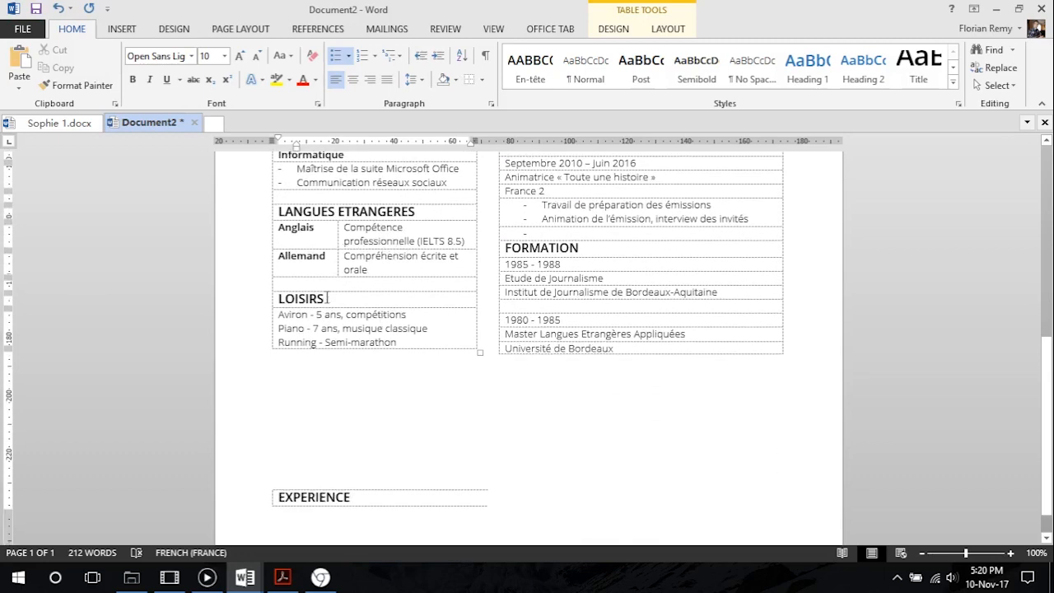
{"action": "left_click", "coordinate": [421, 257]}
{"action": "left_click", "coordinate": [448, 258]}
{"action": "key", "text": "Return"}
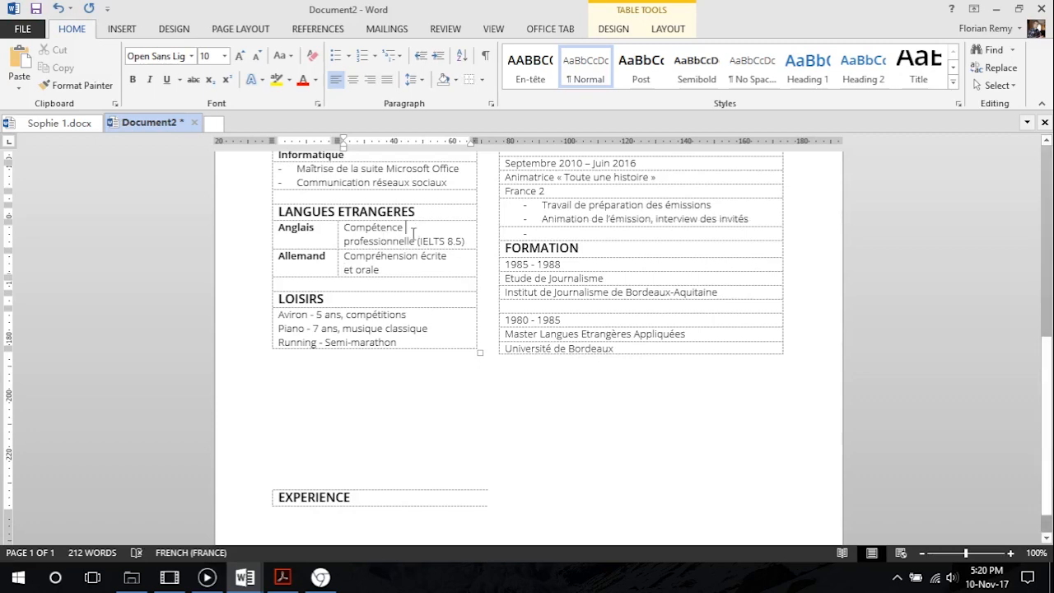
Split the cell holding the hobbies under LOISIRS into two columns and three rows
{"action": "scroll", "coordinate": [408, 290], "scroll_direction": "up", "scroll_amount": 2}
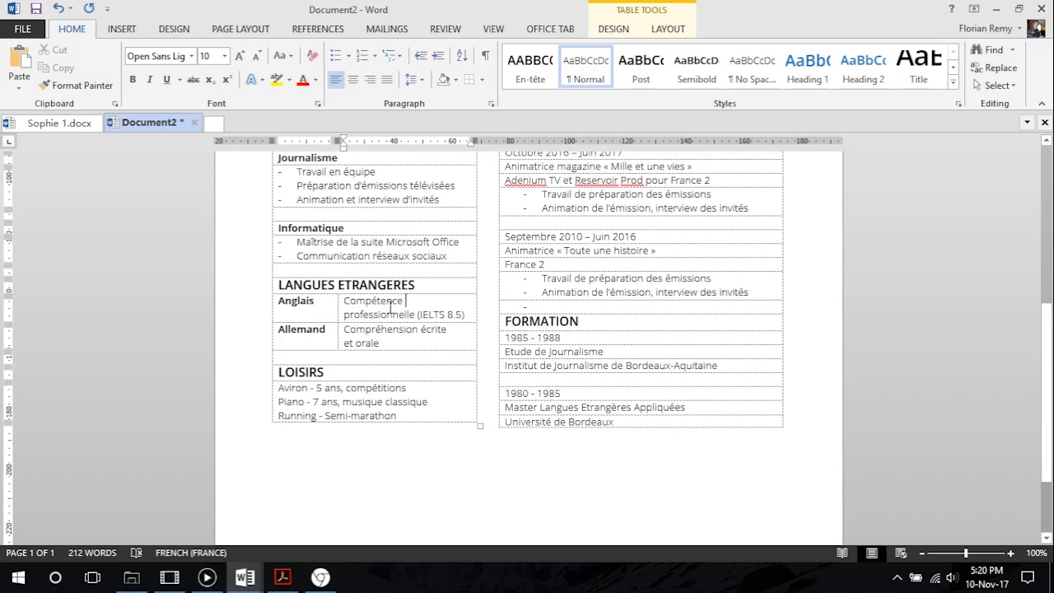
{"action": "scroll", "coordinate": [414, 308], "scroll_direction": "down", "scroll_amount": 2}
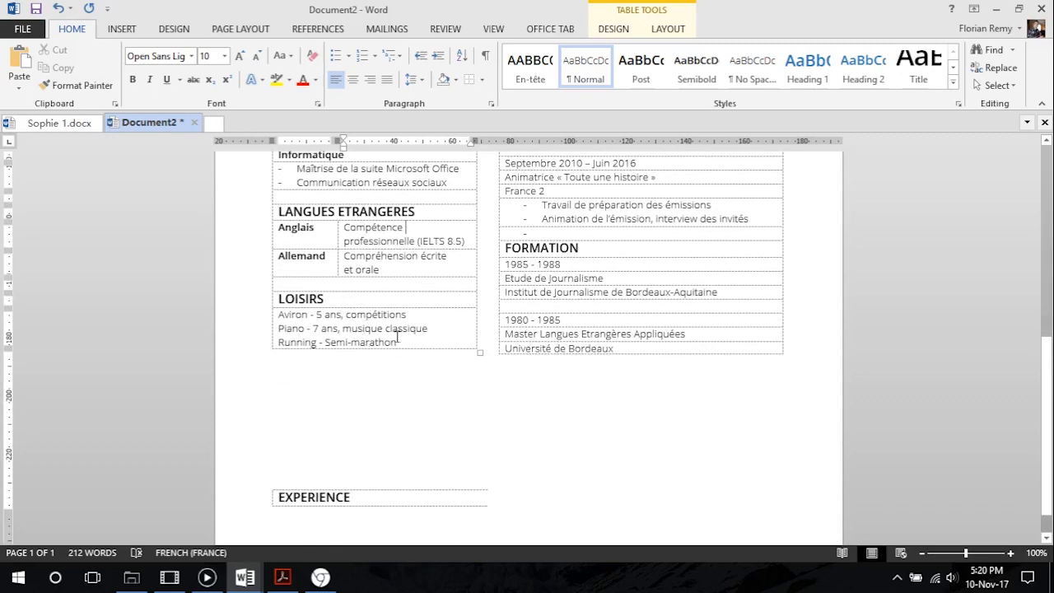
{"action": "left_click_drag", "start_coordinate": [403, 344], "coordinate": [278, 314]}
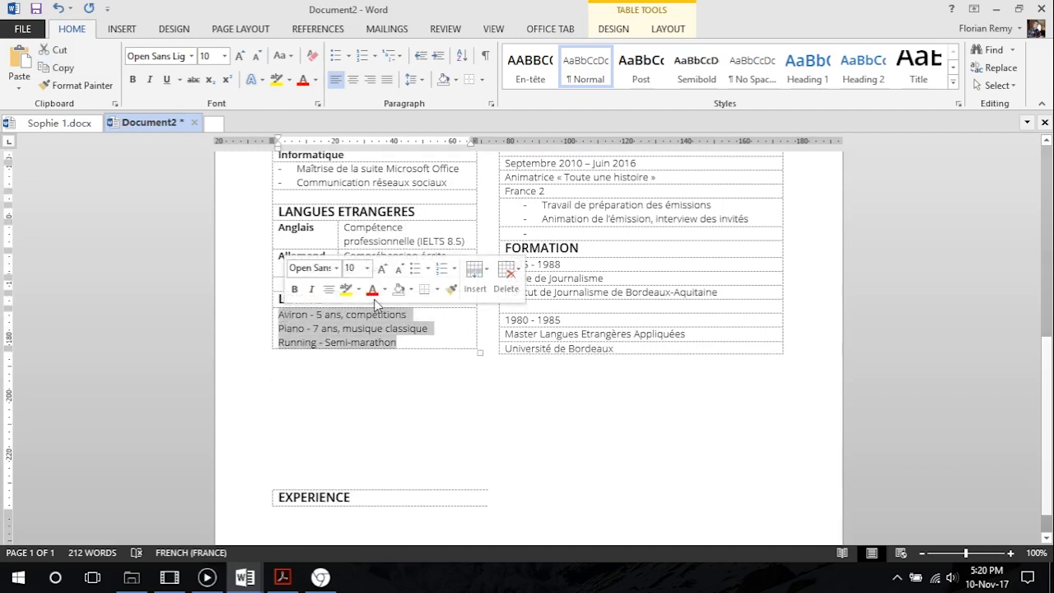
{"action": "left_click", "coordinate": [667, 30]}
{"action": "left_click", "coordinate": [423, 81]}
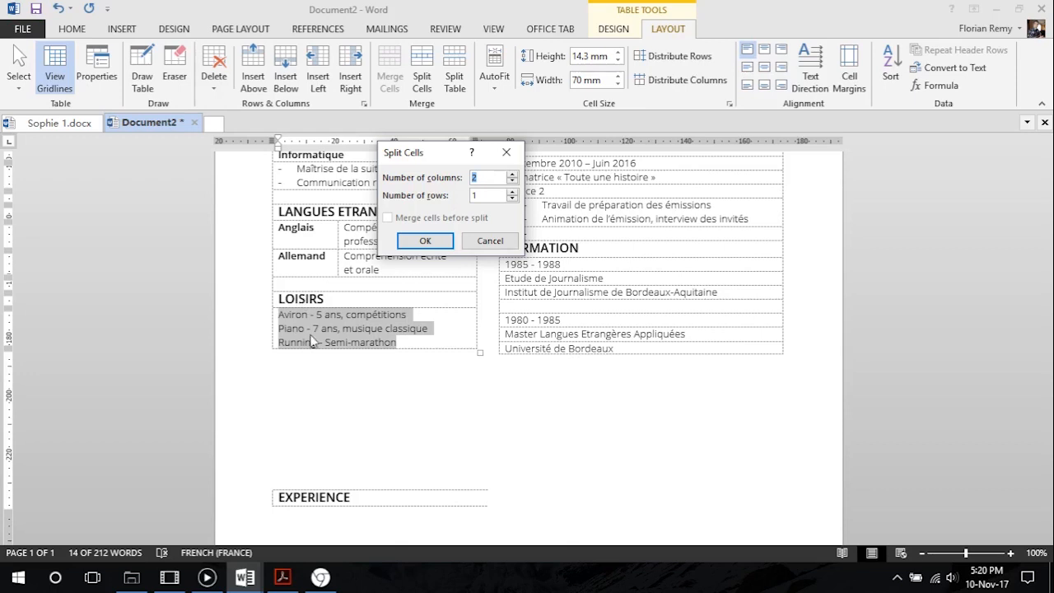
{"action": "left_click", "coordinate": [512, 191]}
{"action": "left_click", "coordinate": [513, 191]}
{"action": "left_click", "coordinate": [425, 240]}
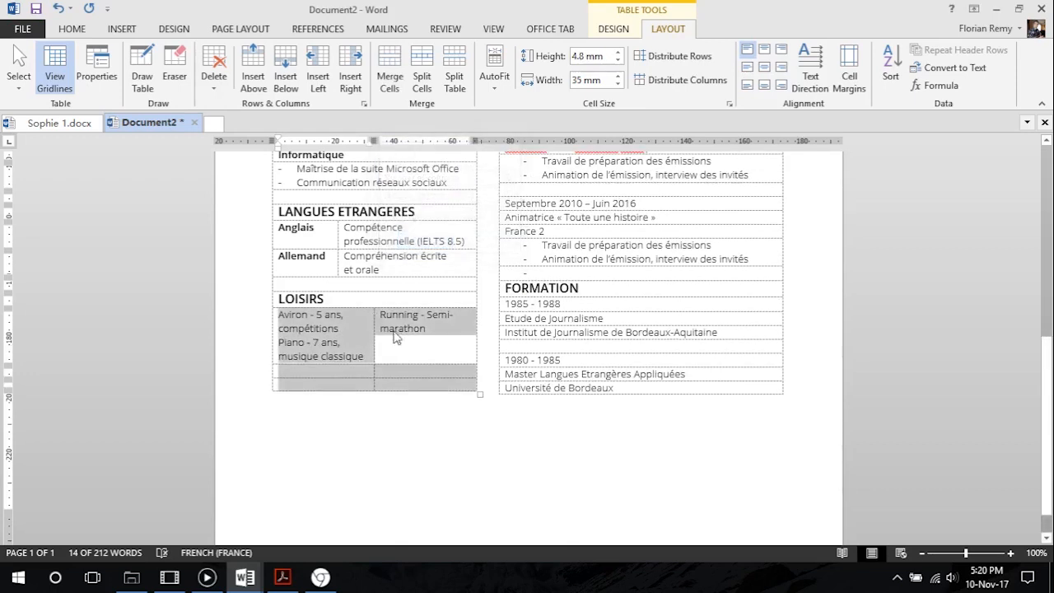
Move Running and Semi-marathon into the third LOISIRS row's two cells, and "7 ans, musique classique" into the second row's second column
{"action": "left_click_drag", "start_coordinate": [424, 344], "coordinate": [419, 392]}
{"action": "left_click_drag", "start_coordinate": [418, 316], "coordinate": [323, 385]}
{"action": "left_click", "coordinate": [407, 338]}
{"action": "left_click_drag", "start_coordinate": [365, 357], "coordinate": [412, 371]}
{"action": "left_click", "coordinate": [409, 315]}
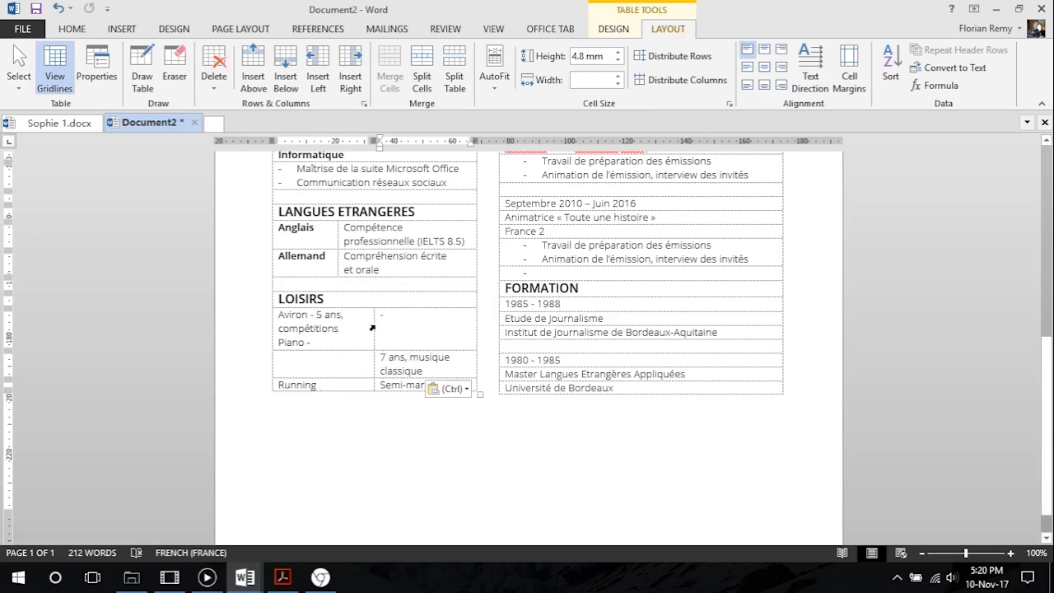
{"action": "left_click_drag", "start_coordinate": [374, 325], "coordinate": [367, 330]}
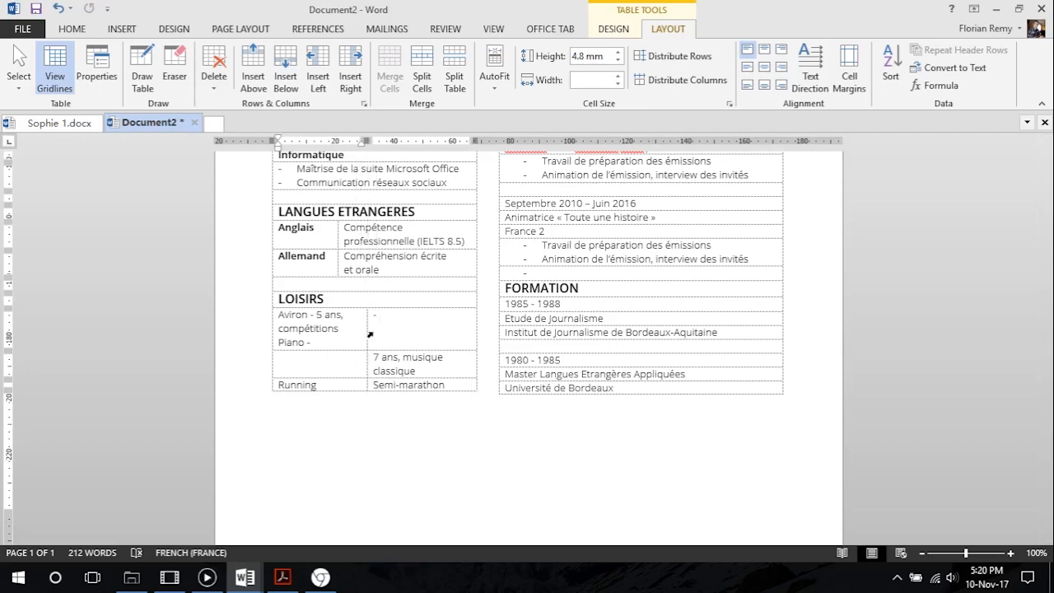
{"action": "key", "text": "ctrl+z"}
Move Piano to the second LOISIRS row and "5 ans, compétitions" beside Aviron, and delete the leftover dashes and empty line
{"action": "left_click_drag", "start_coordinate": [306, 341], "coordinate": [282, 361]}
{"action": "left_click_drag", "start_coordinate": [313, 314], "coordinate": [374, 316]}
{"action": "left_click", "coordinate": [329, 315]}
{"action": "key", "text": "BackSpace"}
{"action": "key", "text": "BackSpace"}
{"action": "key", "text": "BackSpace"}
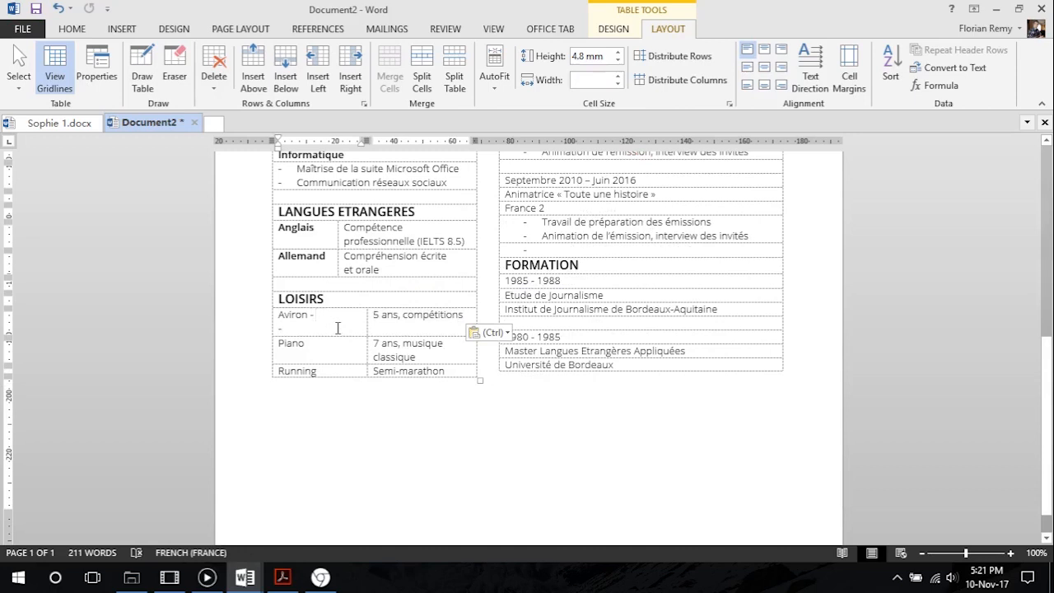
{"action": "left_click", "coordinate": [313, 328]}
{"action": "key", "text": "BackSpace"}
{"action": "key", "text": "BackSpace"}
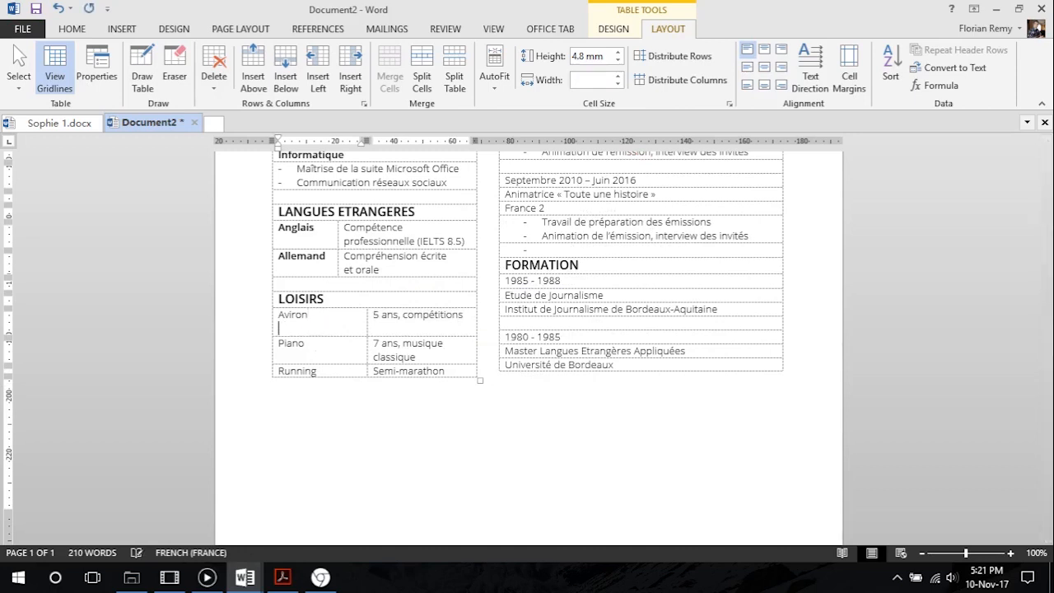
{"action": "left_click", "coordinate": [320, 340]}
{"action": "left_click", "coordinate": [445, 344]}
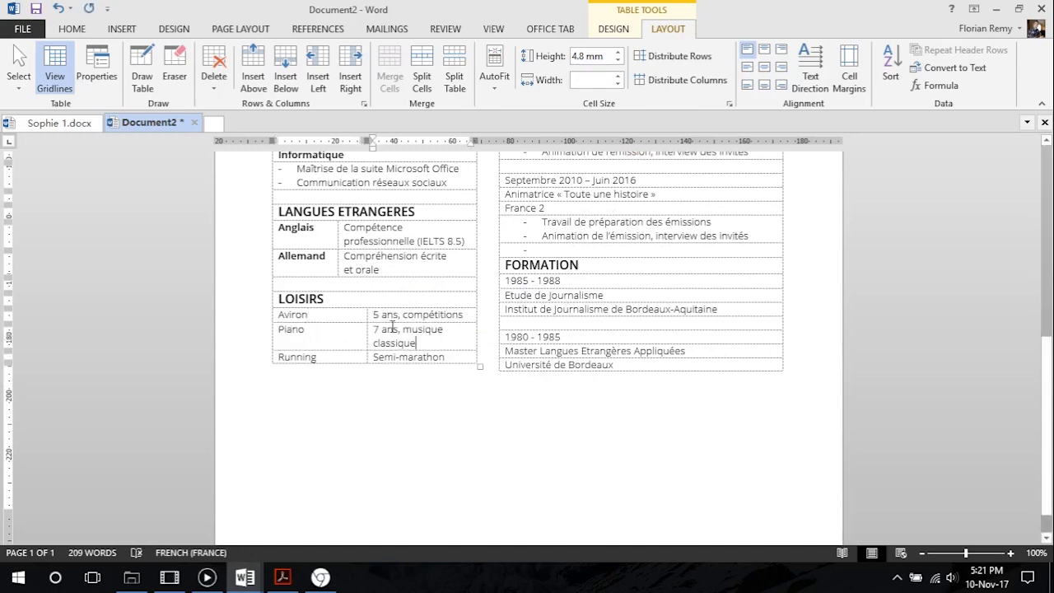
Narrow the hobby-name column under LOISIRS to line up with the language-name column above
{"action": "left_click_drag", "start_coordinate": [366, 315], "coordinate": [338, 315]}
{"action": "left_click", "coordinate": [352, 463]}
{"action": "key", "text": "Return"}
Close the browser window, switch to CV Tutoriel.pdf in Acrobat Reader and examine the date, job title and bullet formatting under EXPERIENCE
{"action": "scroll", "coordinate": [421, 402], "scroll_direction": "up", "scroll_amount": 1}
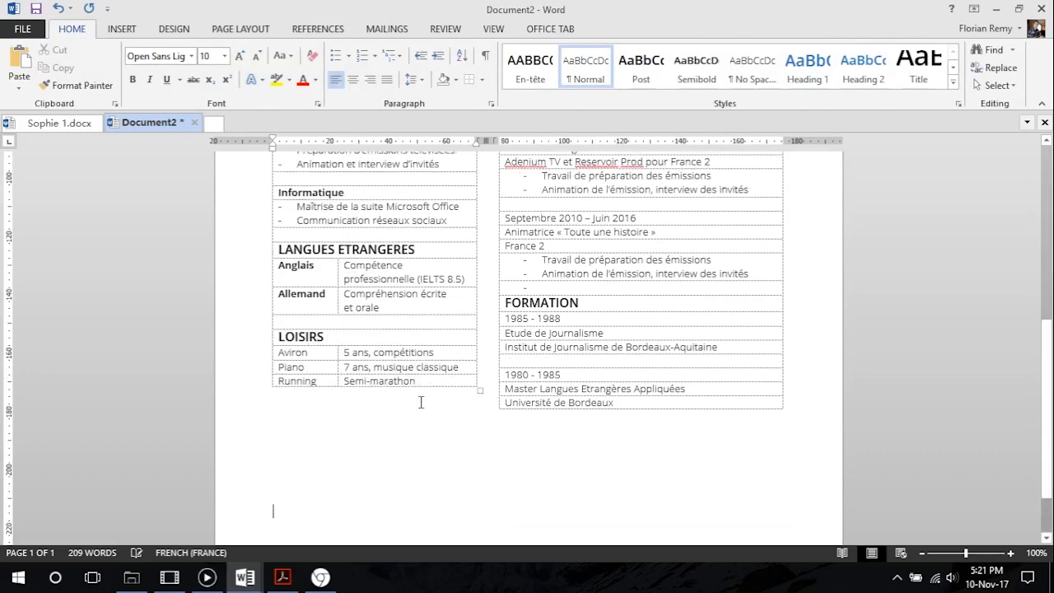
{"action": "scroll", "coordinate": [421, 402], "scroll_direction": "up", "scroll_amount": 5}
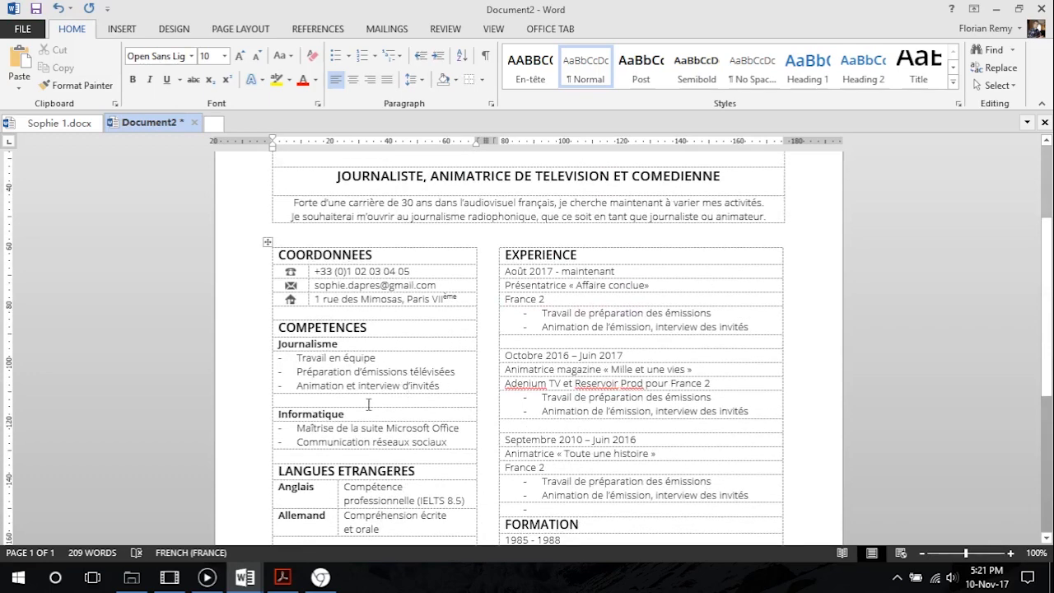
{"action": "scroll", "coordinate": [467, 321], "scroll_direction": "up", "scroll_amount": 2}
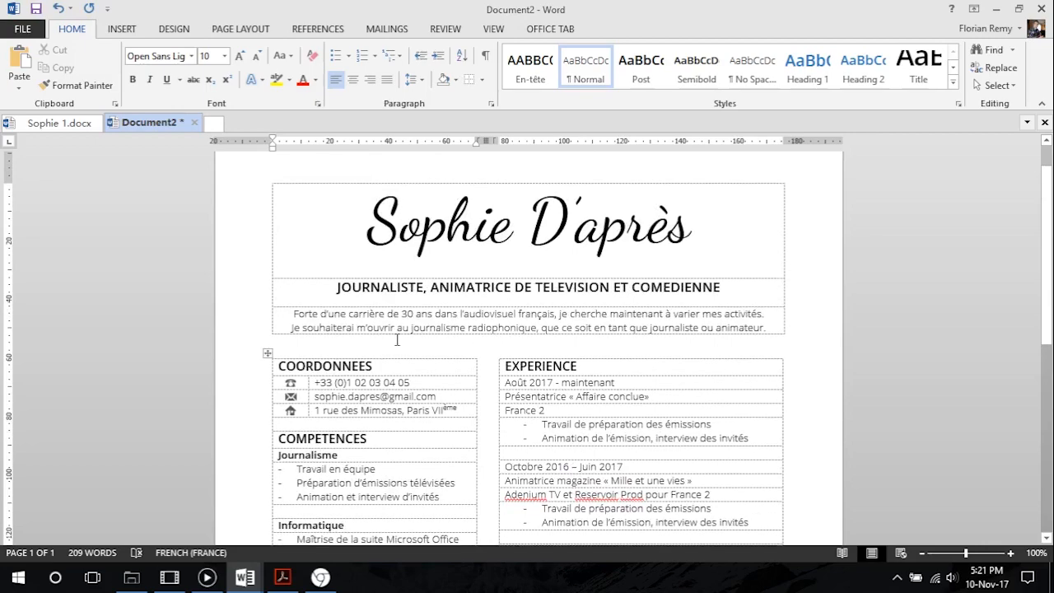
{"action": "scroll", "coordinate": [467, 321], "scroll_direction": "down", "scroll_amount": 3}
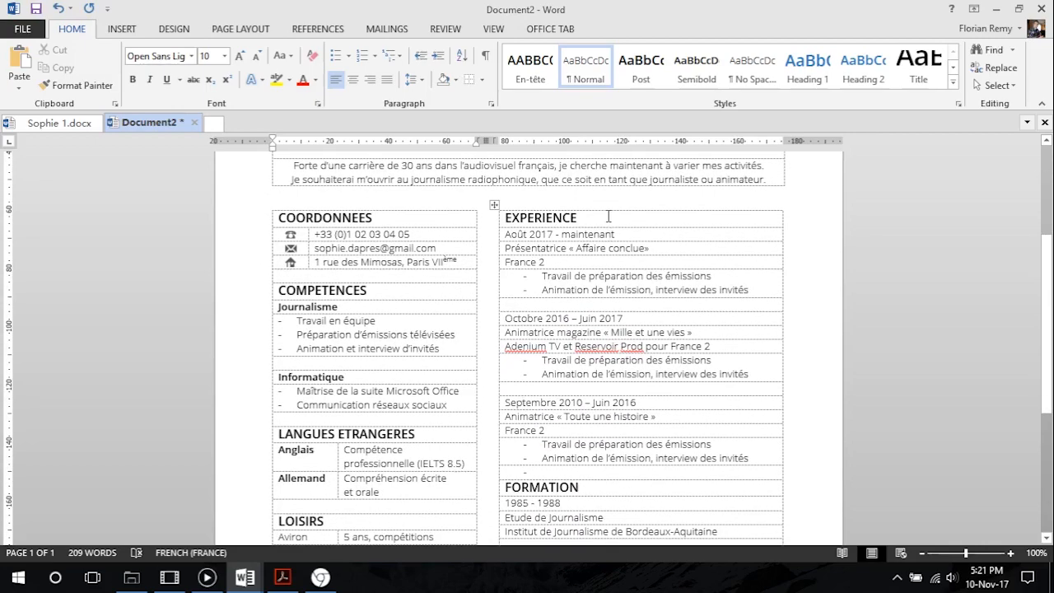
{"action": "left_click", "coordinate": [608, 217]}
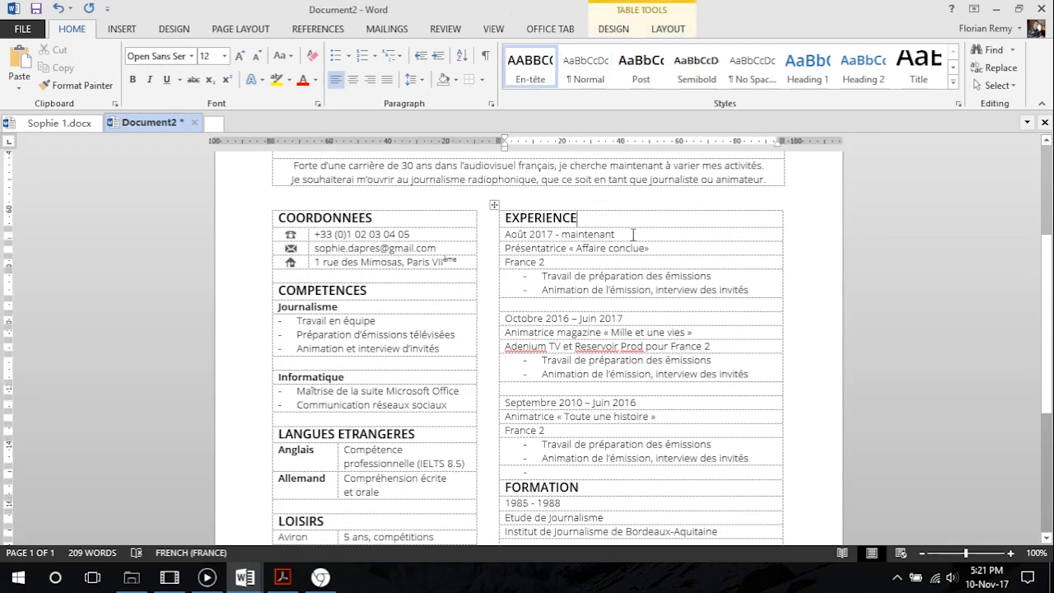
{"action": "left_click", "coordinate": [326, 580]}
{"action": "left_click", "coordinate": [326, 580]}
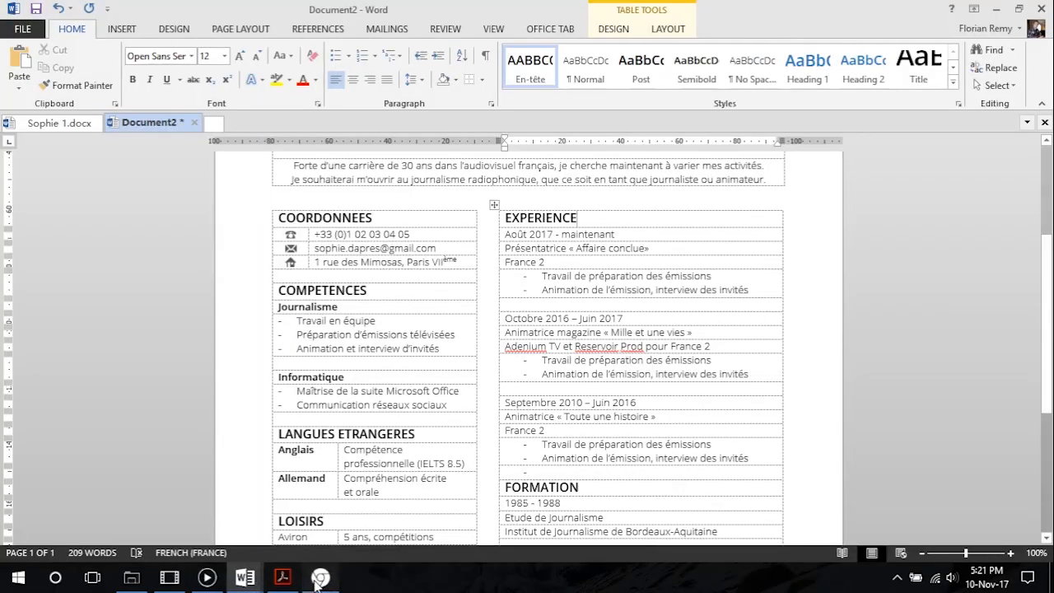
{"action": "left_click", "coordinate": [321, 579]}
{"action": "left_click", "coordinate": [1043, 7]}
{"action": "left_click", "coordinate": [280, 578]}
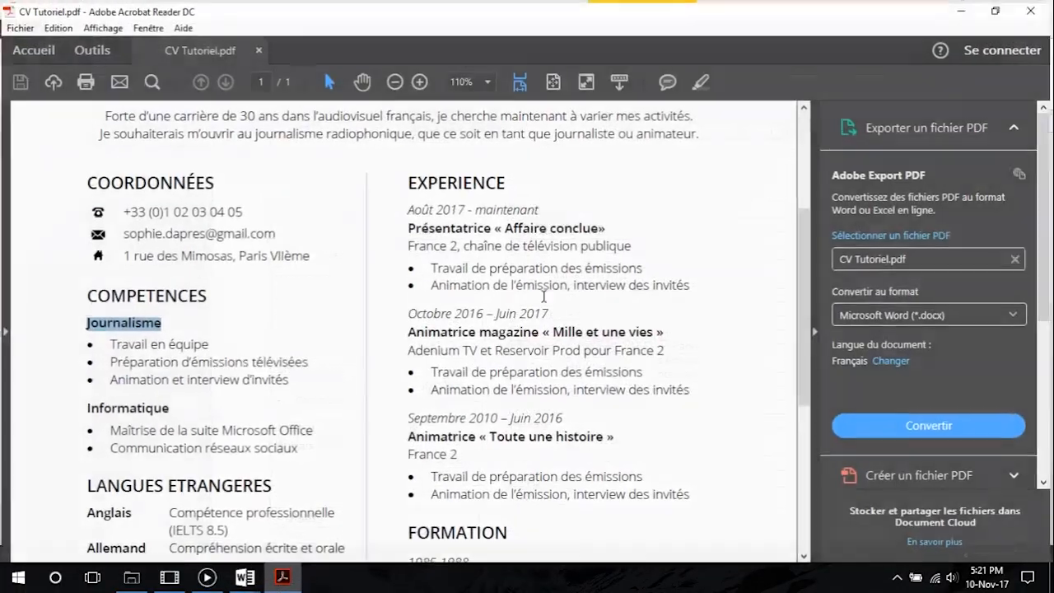
{"action": "mouse_move", "coordinate": [411, 208]}
{"action": "left_mouse_down"}
{"action": "mouse_move", "coordinate": [570, 211]}
{"action": "mouse_move", "coordinate": [409, 227]}
{"action": "left_mouse_up"}
{"action": "left_click", "coordinate": [588, 211]}
{"action": "left_click_drag", "start_coordinate": [466, 243], "coordinate": [503, 283]}
{"action": "left_click", "coordinate": [661, 283]}
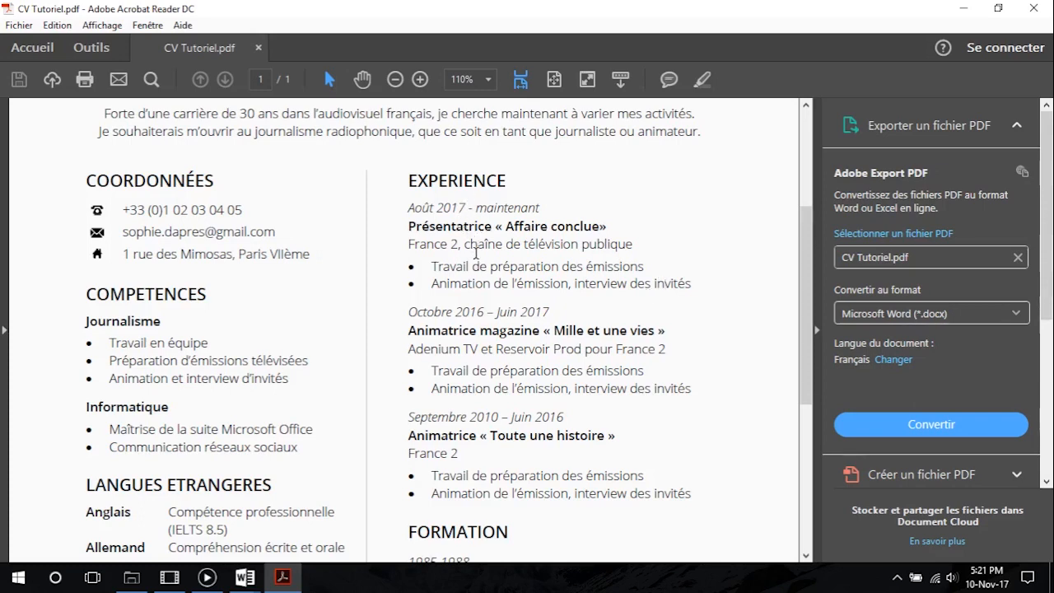
Back in Word, create an italic style named "Date exp" from the "Août 2017 - maintenant" line under EXPERIENCE
{"action": "left_click", "coordinate": [963, 9]}
{"action": "left_click_drag", "start_coordinate": [622, 233], "coordinate": [506, 234]}
{"action": "left_click", "coordinate": [953, 83]}
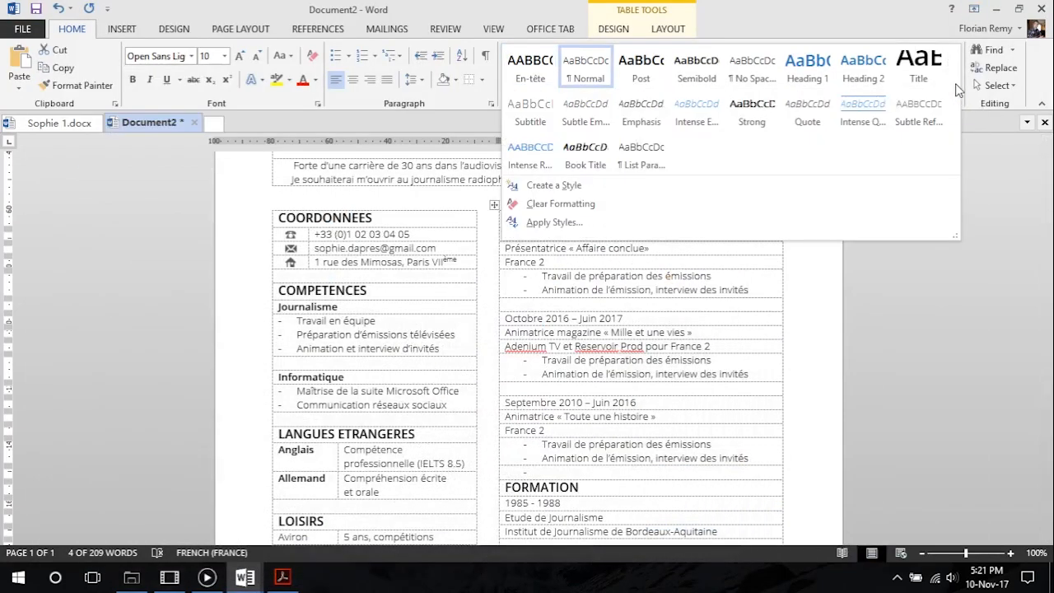
{"action": "left_click", "coordinate": [576, 182]}
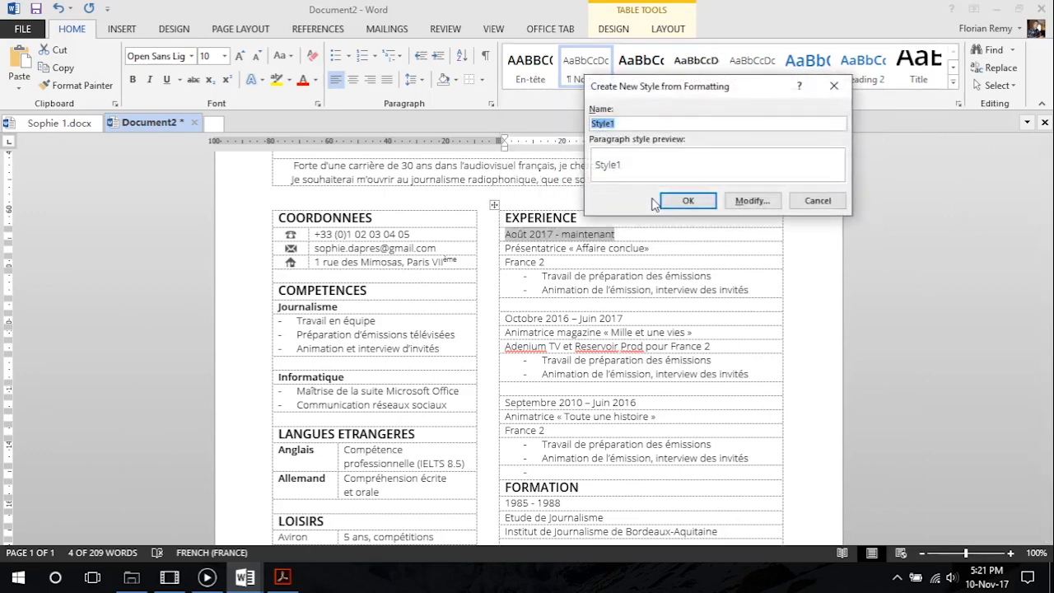
{"action": "type", "text": "Date exp"}
{"action": "left_click", "coordinate": [749, 201]}
{"action": "left_click", "coordinate": [749, 222]}
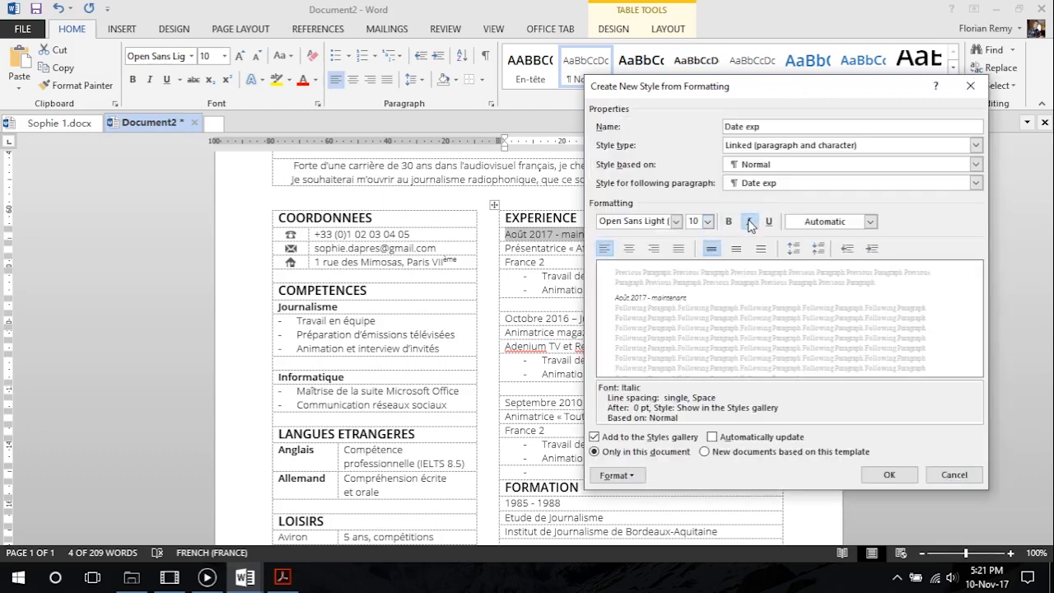
{"action": "left_click", "coordinate": [889, 475]}
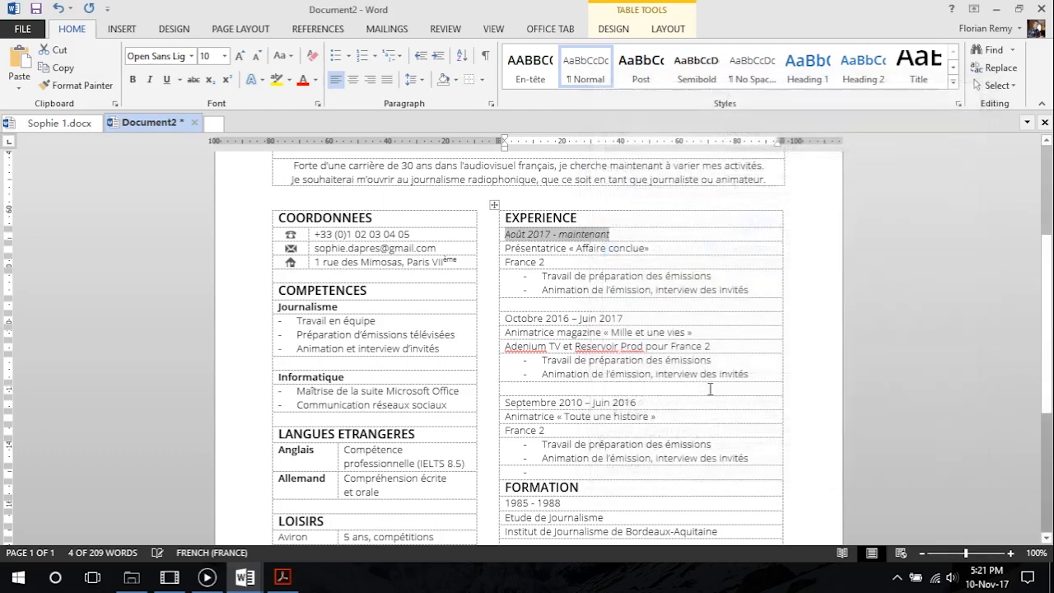
Apply the Semibold style to the job title "Présentatrice « Affaire conclue»" under EXPERIENCE
{"action": "left_click", "coordinate": [647, 264]}
{"action": "left_click_drag", "start_coordinate": [659, 250], "coordinate": [505, 250]}
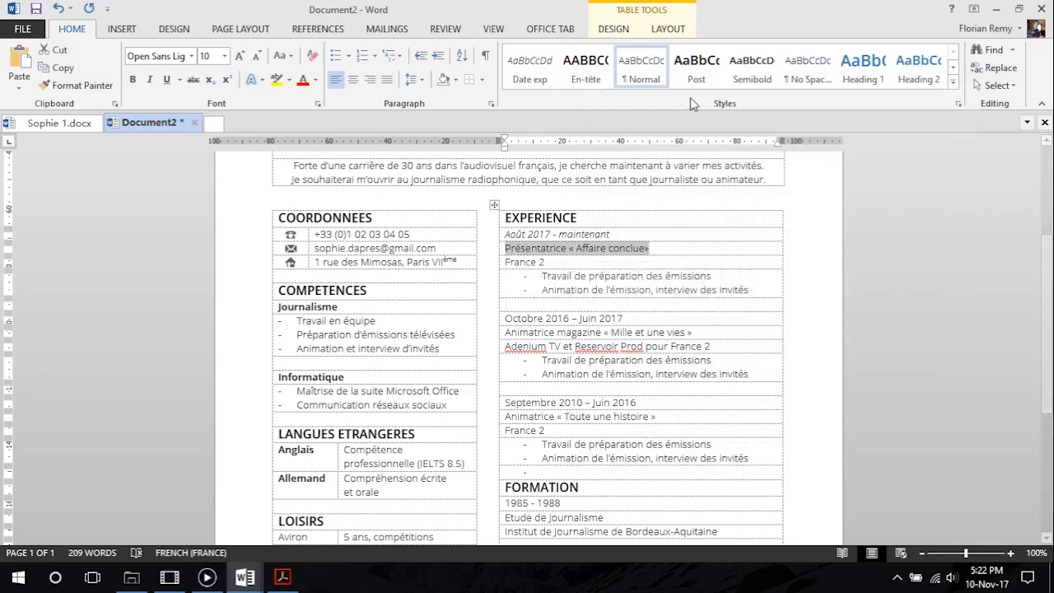
{"action": "left_click", "coordinate": [738, 66]}
{"action": "left_click", "coordinate": [581, 278]}
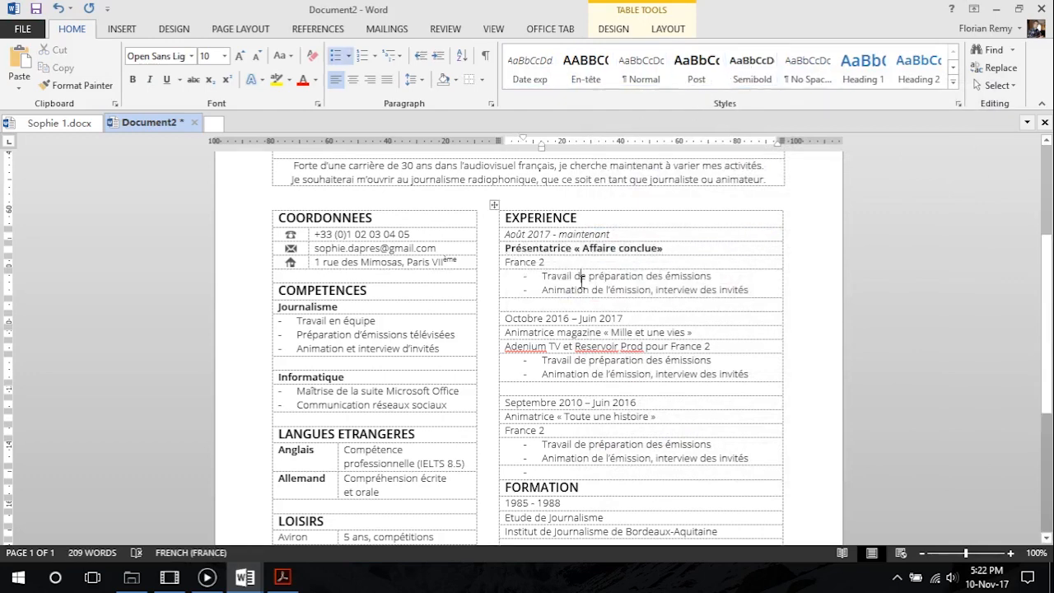
Apply the Date exp style to the "Octobre 2016 – Juin 2017" and "Septembre 2010 – Juin 2016" lines
{"action": "left_click_drag", "start_coordinate": [624, 319], "coordinate": [504, 320]}
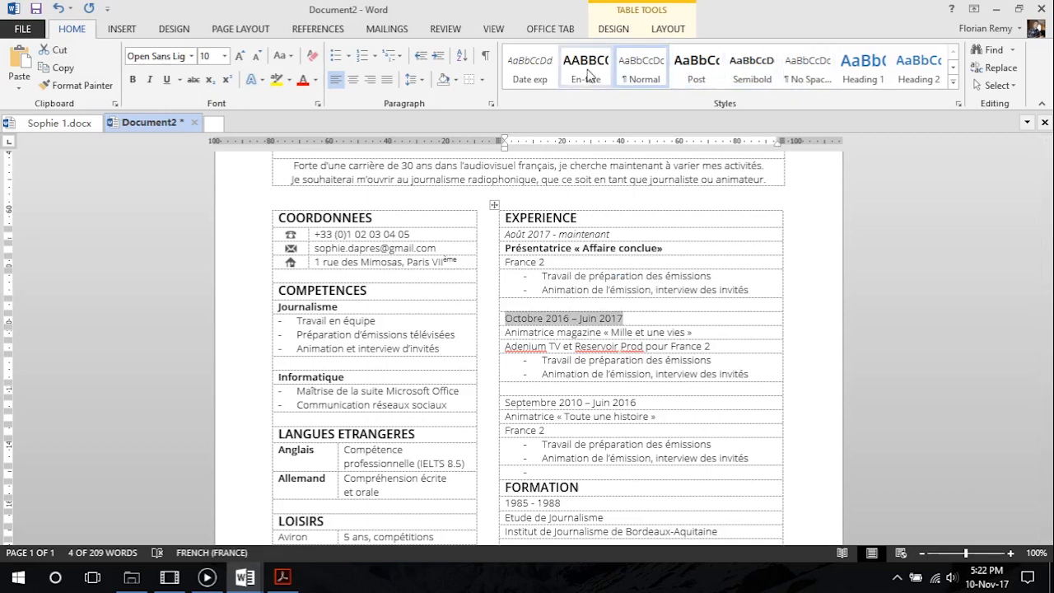
{"action": "left_click", "coordinate": [542, 73]}
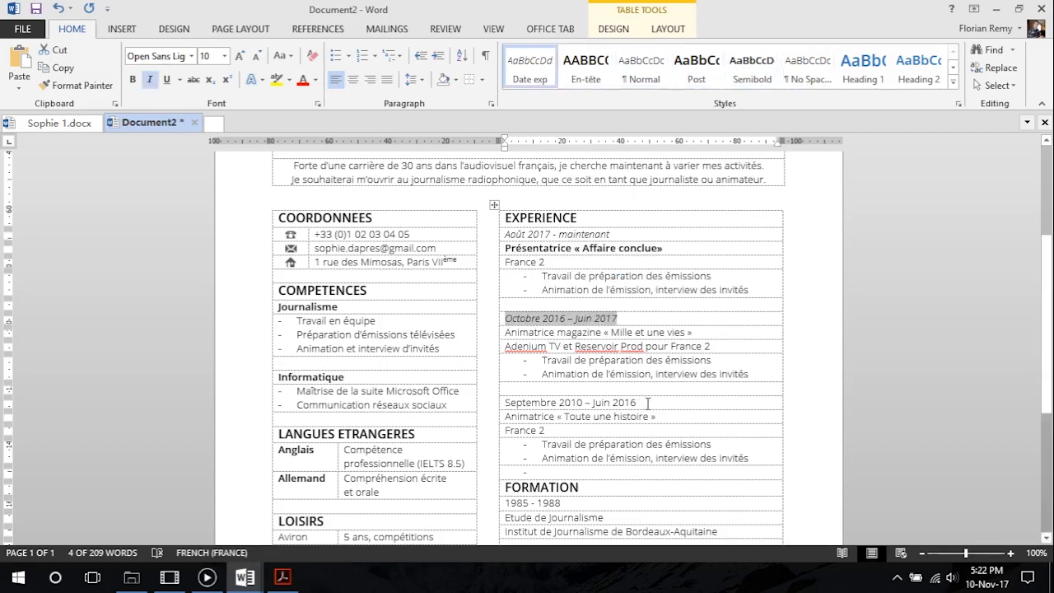
{"action": "left_click_drag", "start_coordinate": [648, 402], "coordinate": [504, 403]}
{"action": "left_click", "coordinate": [542, 72]}
Apply the Date exp style to the "1985 - 1988" and "1980 - 1985" lines under FORMATION
{"action": "scroll", "coordinate": [603, 392], "scroll_direction": "down", "scroll_amount": 3}
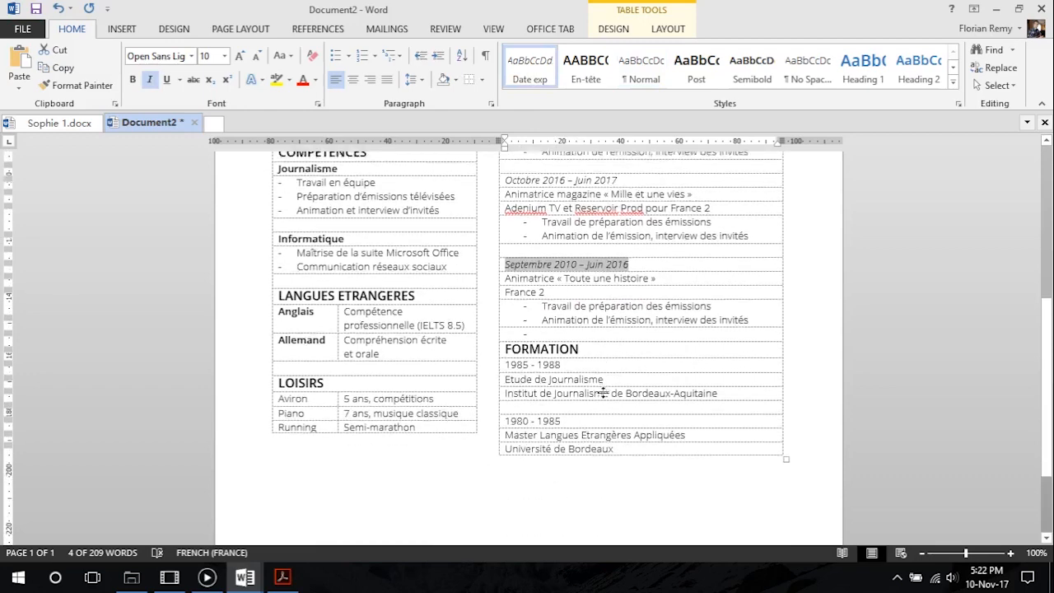
{"action": "left_click_drag", "start_coordinate": [561, 354], "coordinate": [505, 354]}
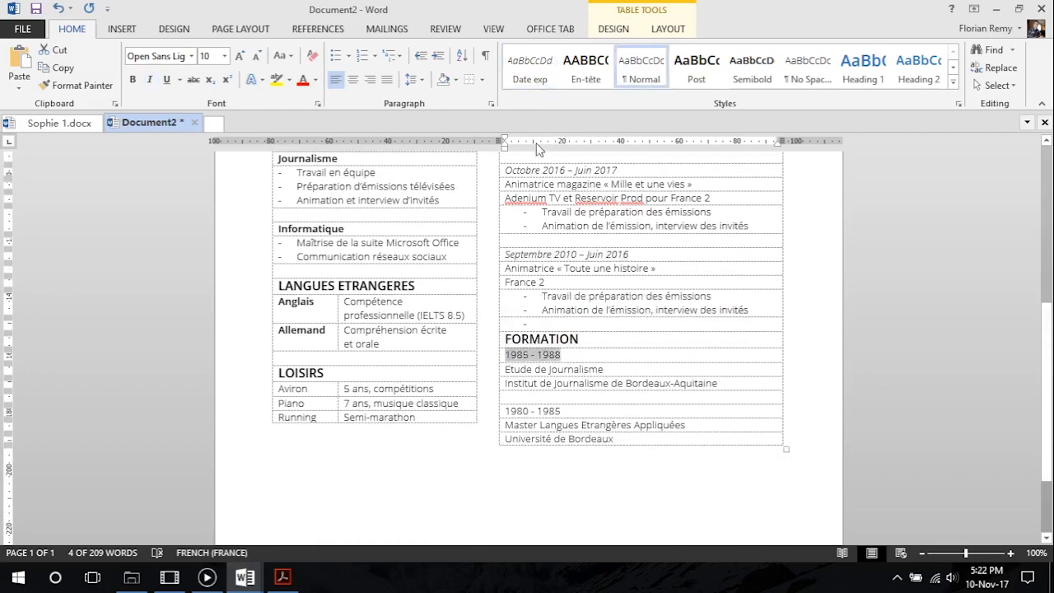
{"action": "left_click", "coordinate": [530, 70]}
{"action": "left_click_drag", "start_coordinate": [563, 410], "coordinate": [514, 412]}
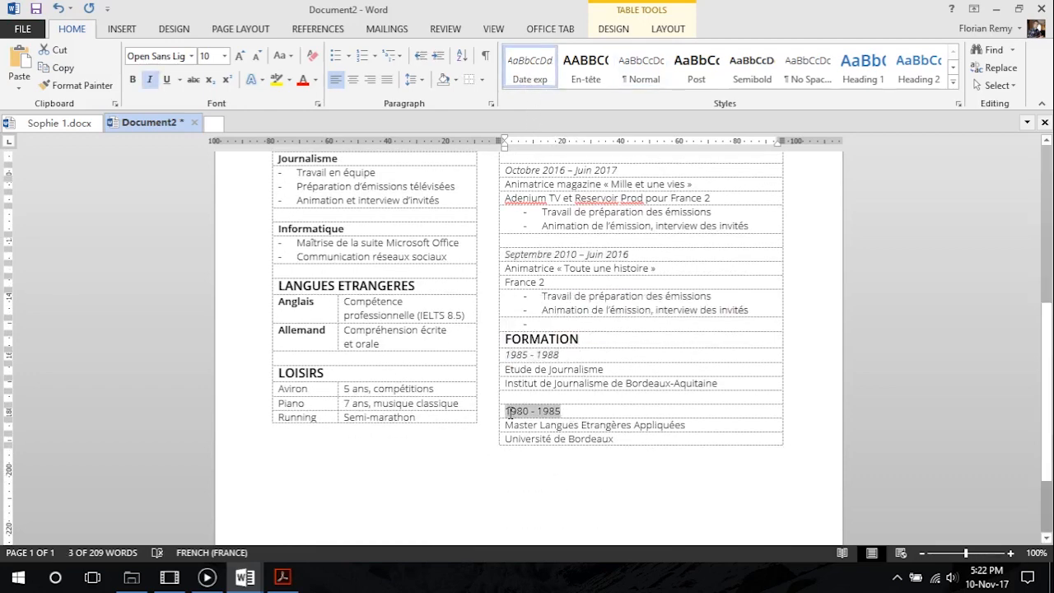
{"action": "left_click", "coordinate": [529, 70]}
Insert an empty table row below "Institut de Journalisme de Bordeaux-Aquitaine" under FORMATION
{"action": "scroll", "coordinate": [577, 329], "scroll_direction": "up", "scroll_amount": 5}
{"action": "scroll", "coordinate": [576, 330], "scroll_direction": "down", "scroll_amount": 2}
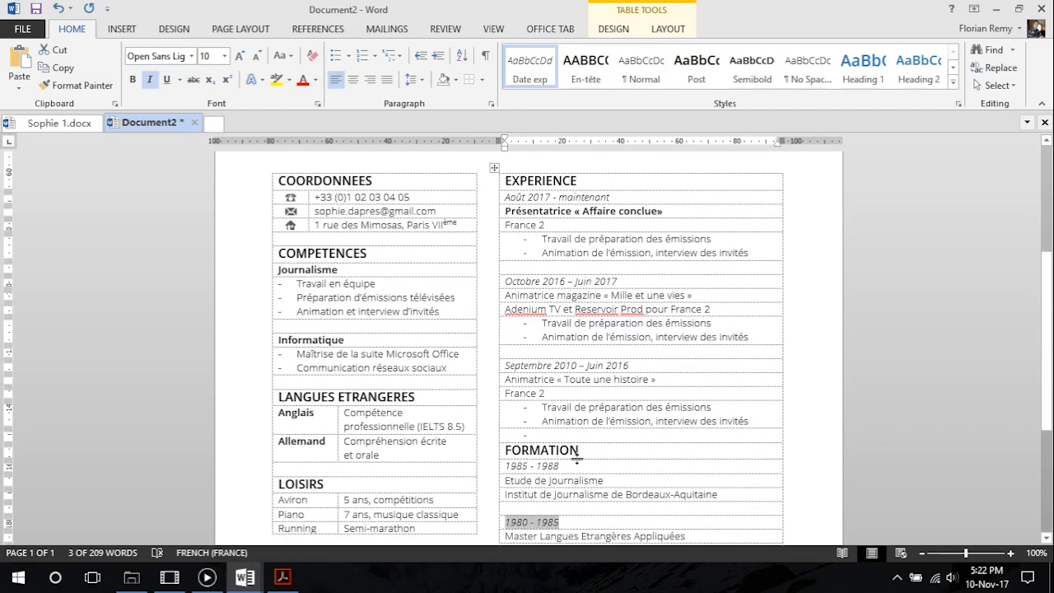
{"action": "scroll", "coordinate": [577, 456], "scroll_direction": "down", "scroll_amount": 1}
{"action": "scroll", "coordinate": [577, 455], "scroll_direction": "up", "scroll_amount": 1}
{"action": "scroll", "coordinate": [677, 386], "scroll_direction": "down", "scroll_amount": 3}
{"action": "left_click", "coordinate": [493, 391]}
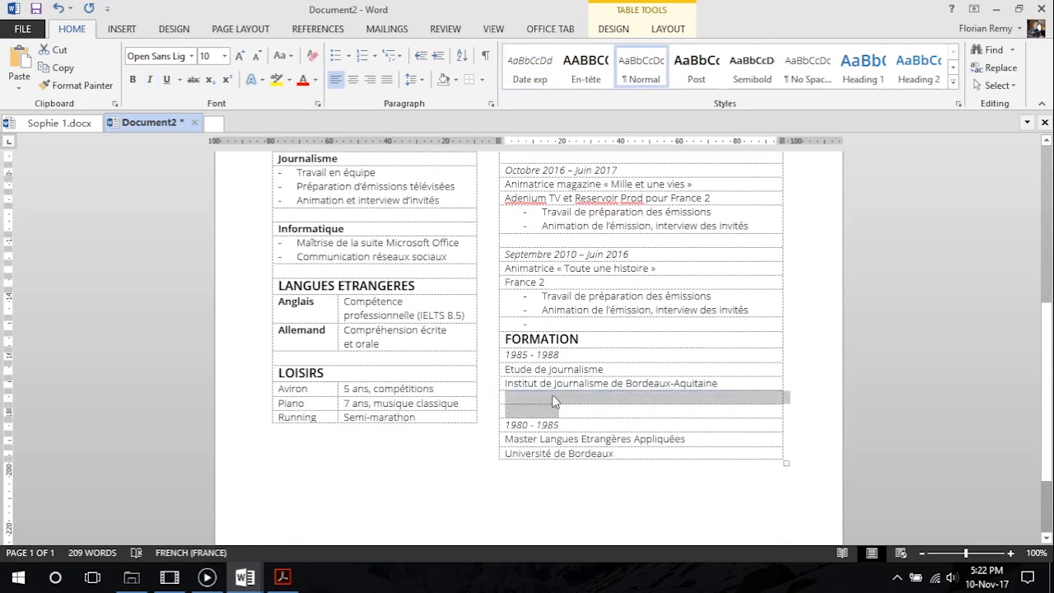
Copy the two bullet points of the first EXPERIENCE entry into the empty row below the Institut de Journalisme line, as separate bullets
{"action": "scroll", "coordinate": [619, 400], "scroll_direction": "up", "scroll_amount": 3}
{"action": "left_click_drag", "start_coordinate": [755, 251], "coordinate": [544, 238]}
{"action": "key", "text": "ctrl+c"}
{"action": "scroll", "coordinate": [617, 359], "scroll_direction": "down", "scroll_amount": 3}
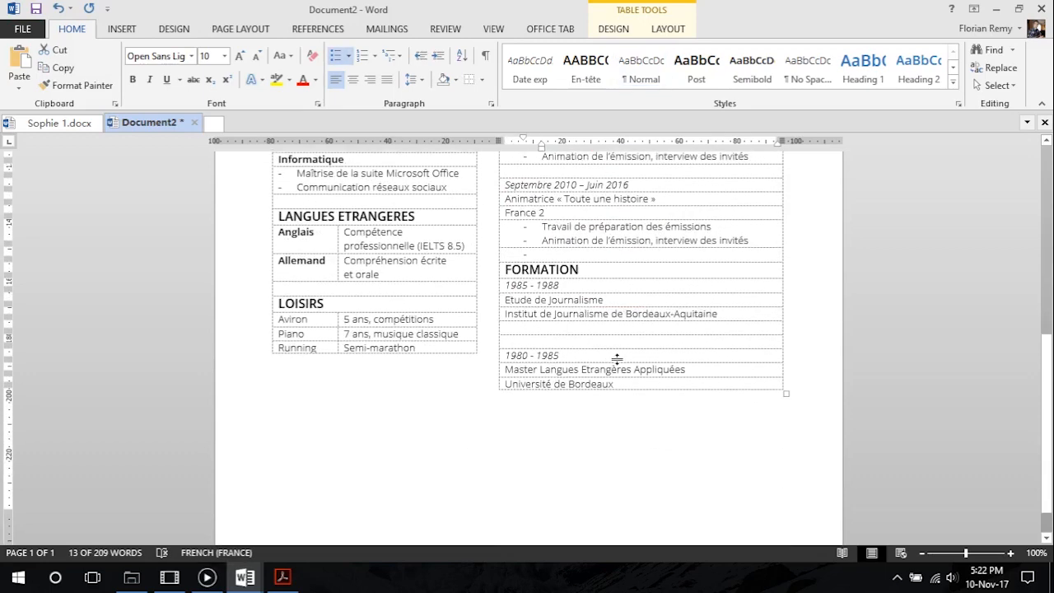
{"action": "left_click", "coordinate": [564, 328]}
{"action": "key", "text": "ctrl+v"}
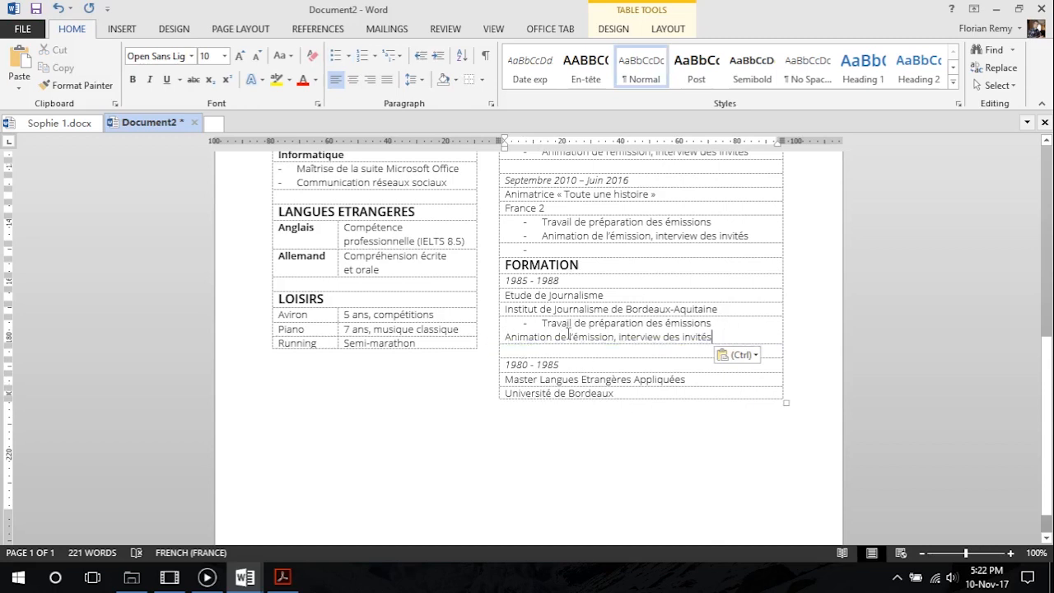
{"action": "left_click", "coordinate": [728, 328]}
{"action": "key", "text": "Delete"}
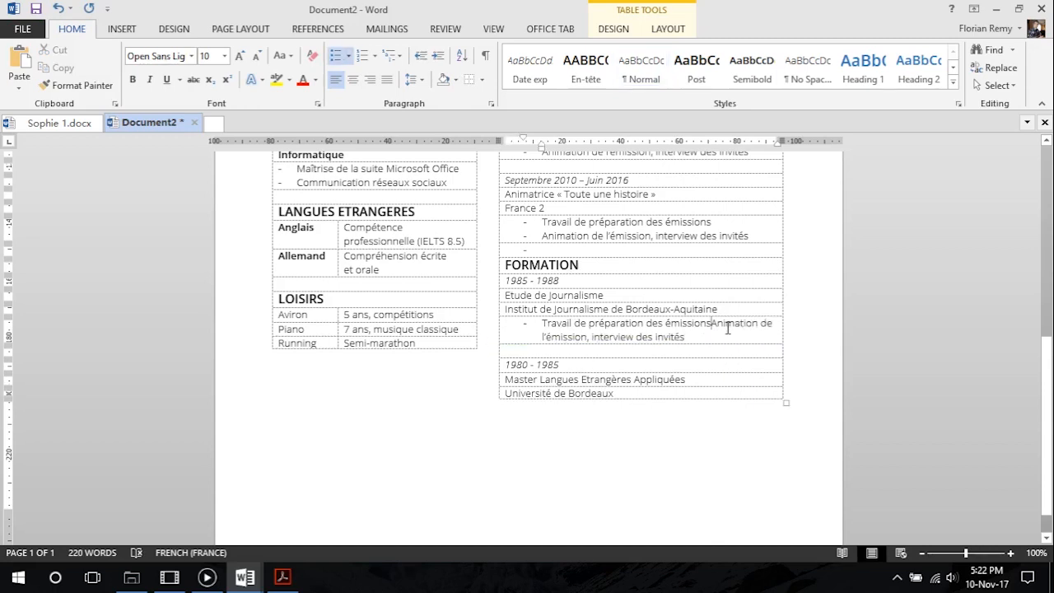
{"action": "key", "text": "Return"}
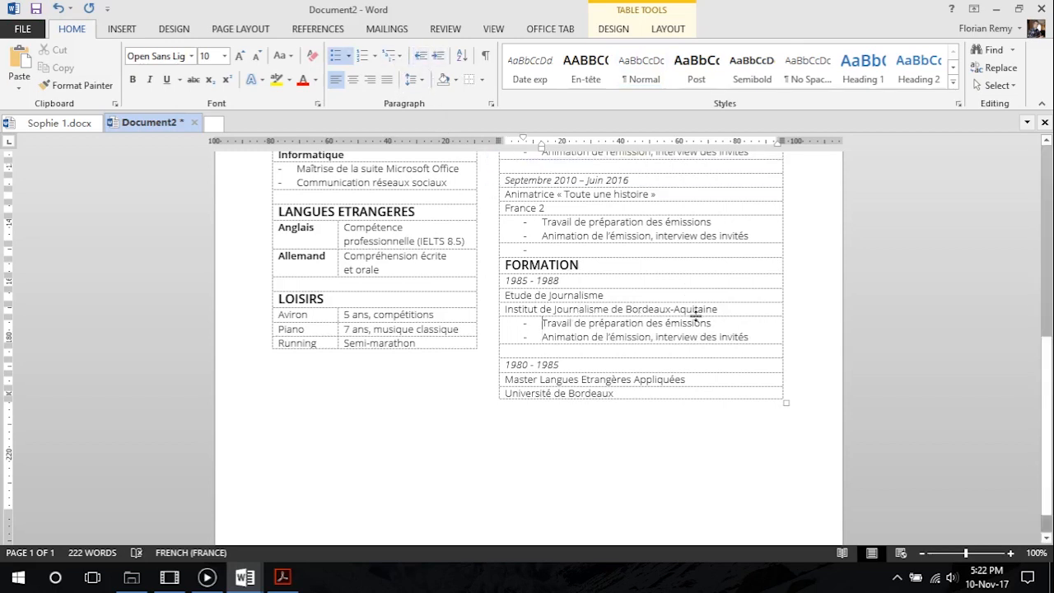
Delete the copied bullet points and the extra row that holds them below the Institut de Journalisme line
{"action": "left_click_drag", "start_coordinate": [754, 343], "coordinate": [543, 324]}
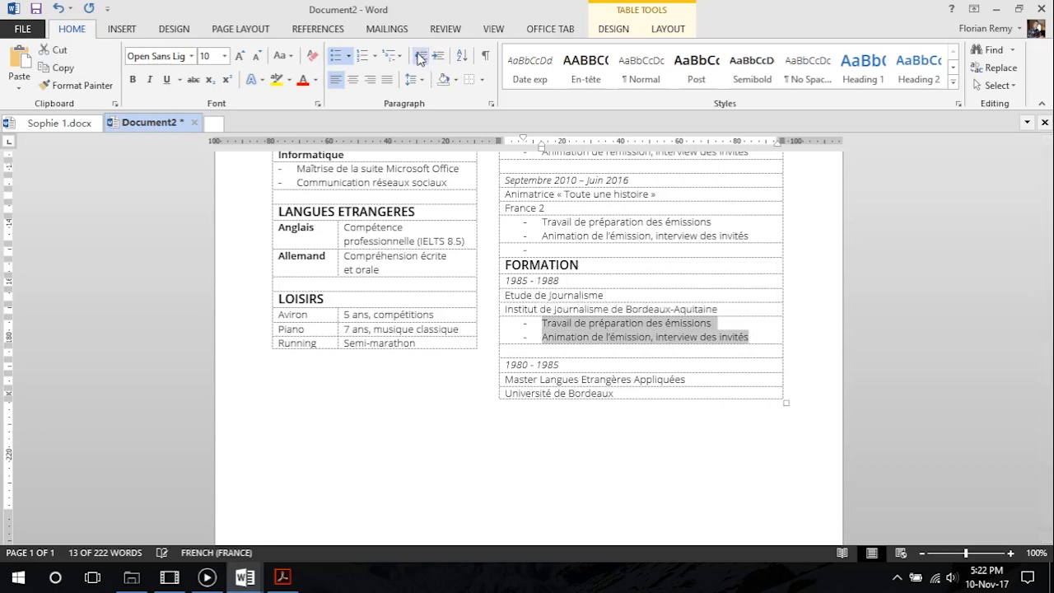
{"action": "left_click", "coordinate": [554, 327]}
{"action": "left_click_drag", "start_coordinate": [762, 334], "coordinate": [545, 316]}
{"action": "key", "text": "Delete"}
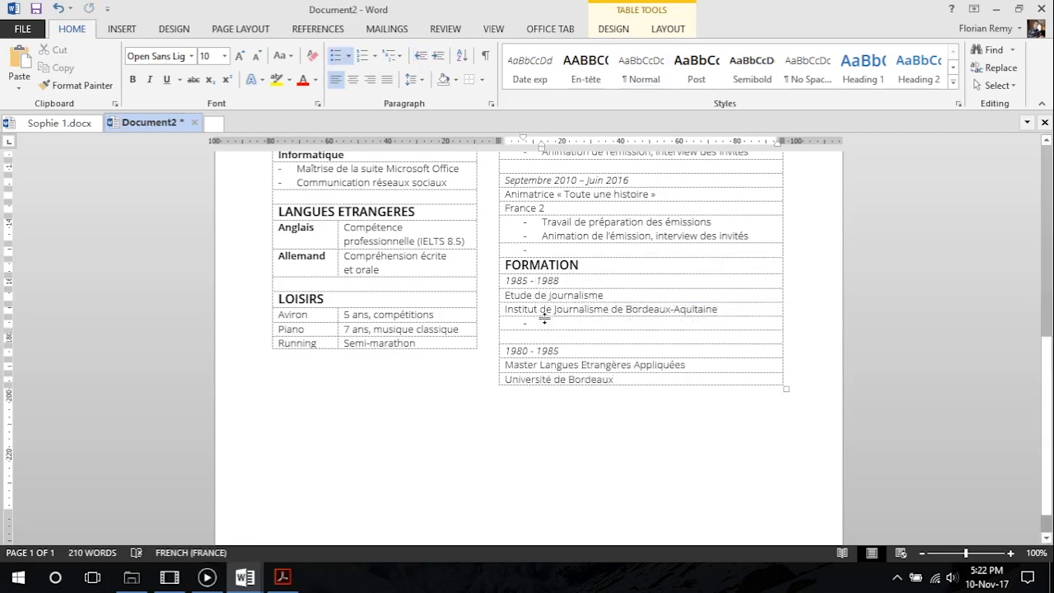
{"action": "left_click", "coordinate": [498, 323]}
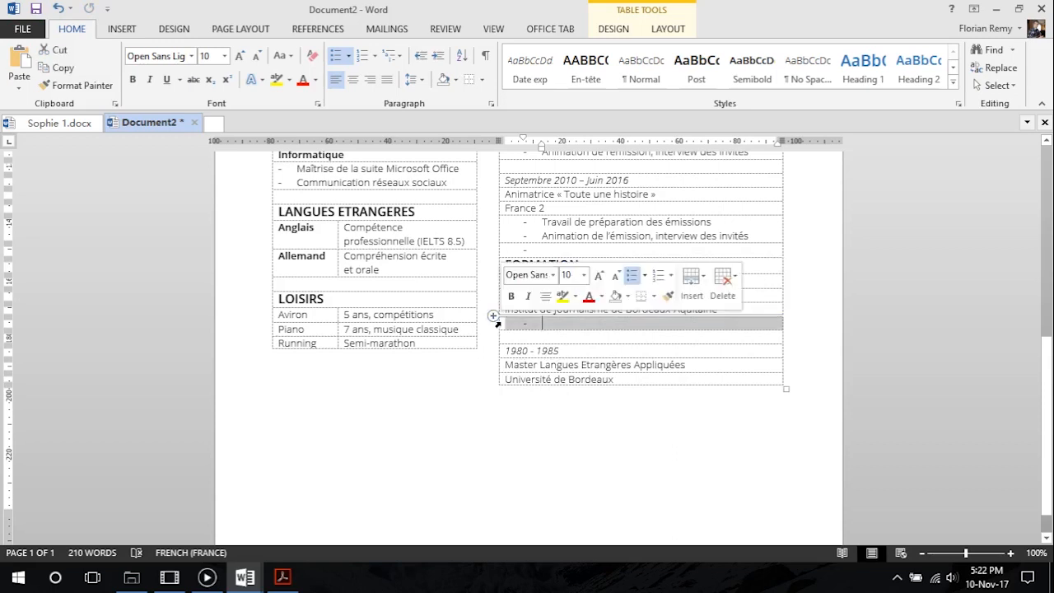
{"action": "key", "text": "Delete"}
{"action": "left_click", "coordinate": [497, 323]}
{"action": "key", "text": "BackSpace"}
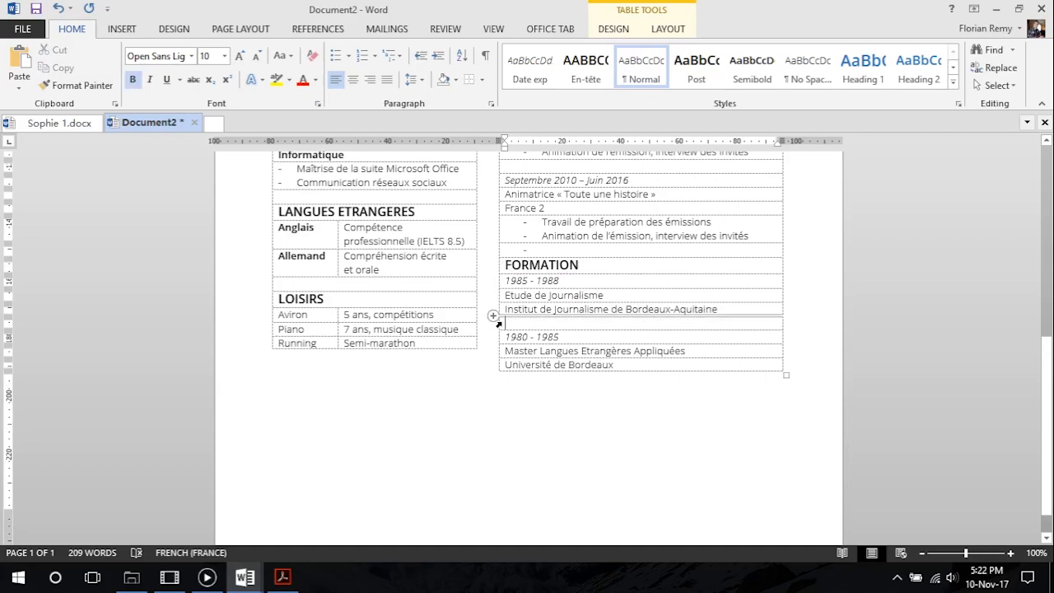
Apply the Semibold style to the "Animatrice magazine « Mille et une vies »" and "Animatrice « Toute une histoire »" lines under EXPERIENCE
{"action": "scroll", "coordinate": [642, 350], "scroll_direction": "up", "scroll_amount": 4}
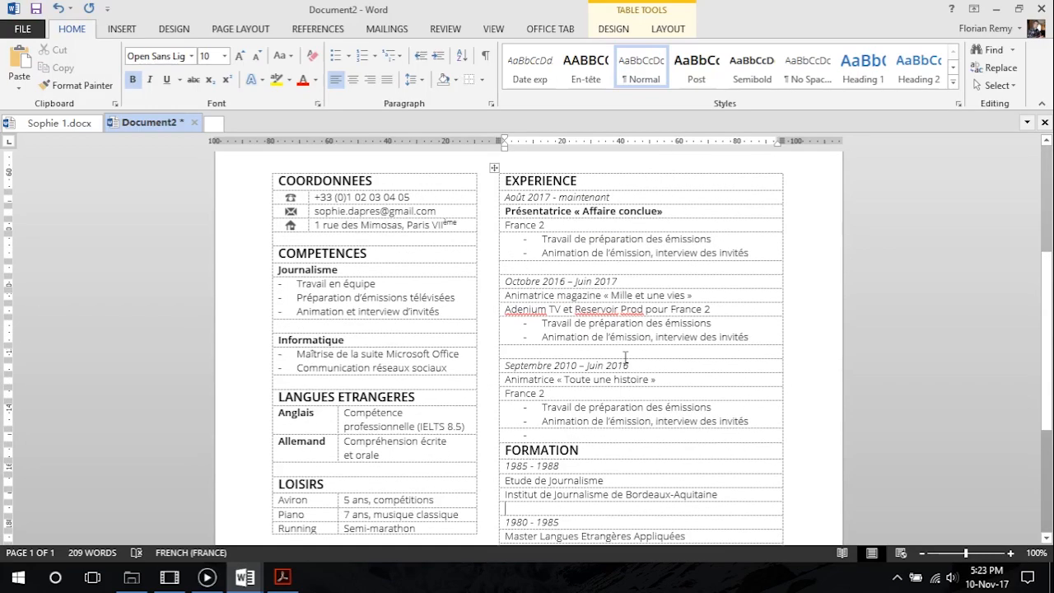
{"action": "scroll", "coordinate": [613, 417], "scroll_direction": "down", "scroll_amount": 4}
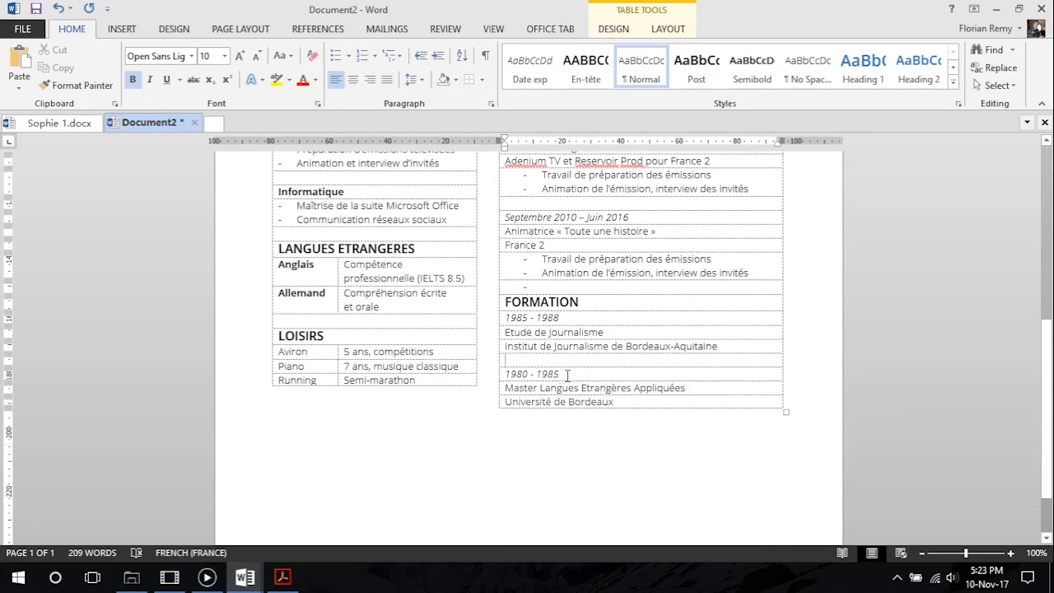
{"action": "scroll", "coordinate": [568, 375], "scroll_direction": "up", "scroll_amount": 6}
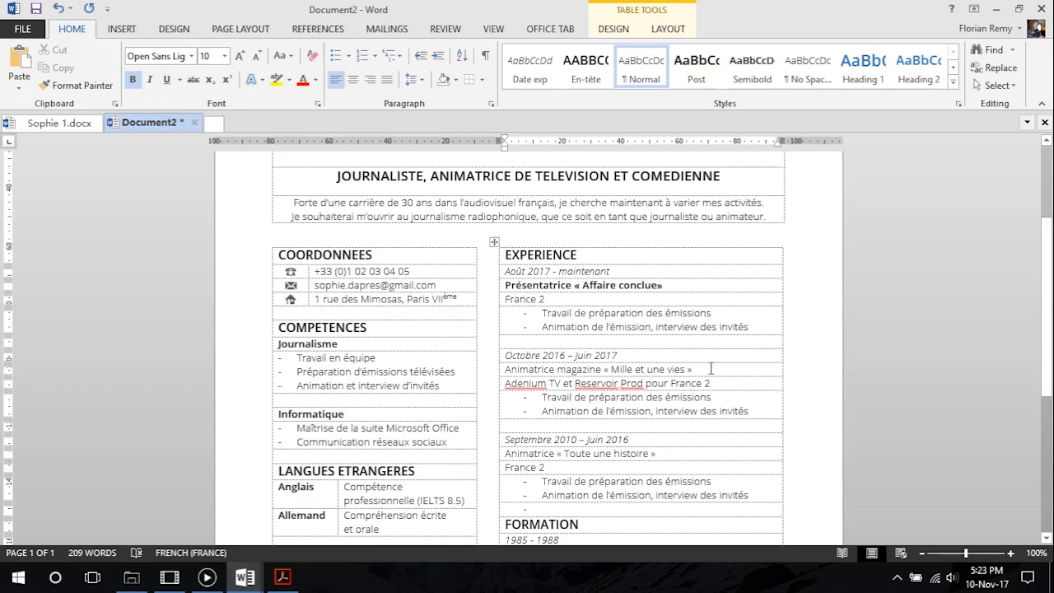
{"action": "left_click_drag", "start_coordinate": [711, 369], "coordinate": [525, 372]}
{"action": "left_click", "coordinate": [747, 69]}
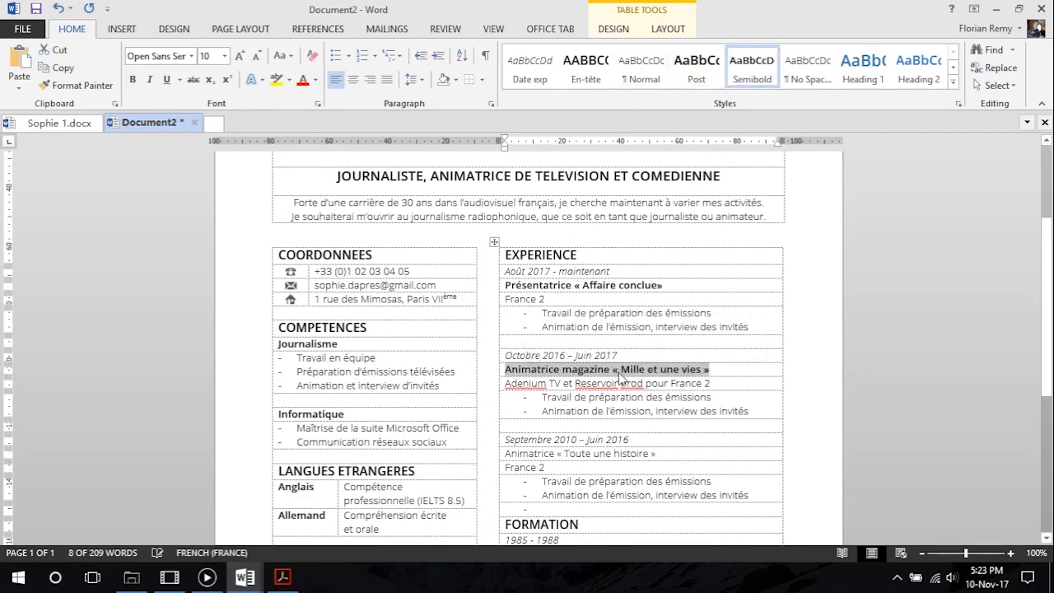
{"action": "scroll", "coordinate": [620, 376], "scroll_direction": "down", "scroll_amount": 1}
{"action": "left_click_drag", "start_coordinate": [659, 379], "coordinate": [503, 378]}
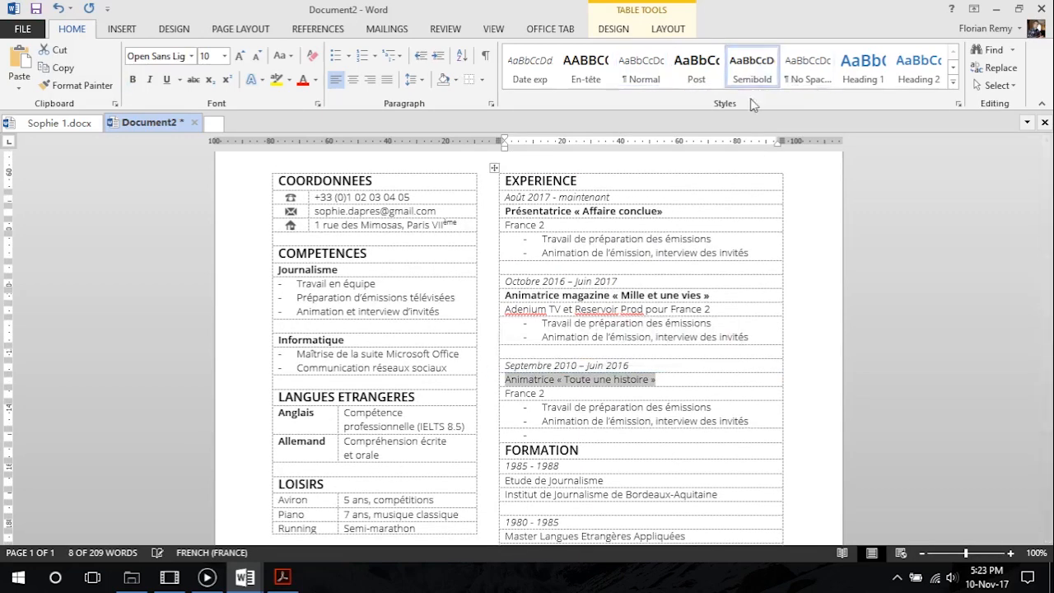
{"action": "left_click", "coordinate": [752, 70]}
Apply the Semibold style to the "Etude de Journalisme" and "Master Langues Etrangères Appliquées" lines under FORMATION
{"action": "scroll", "coordinate": [624, 404], "scroll_direction": "down", "scroll_amount": 3}
{"action": "left_click_drag", "start_coordinate": [647, 297], "coordinate": [511, 298]}
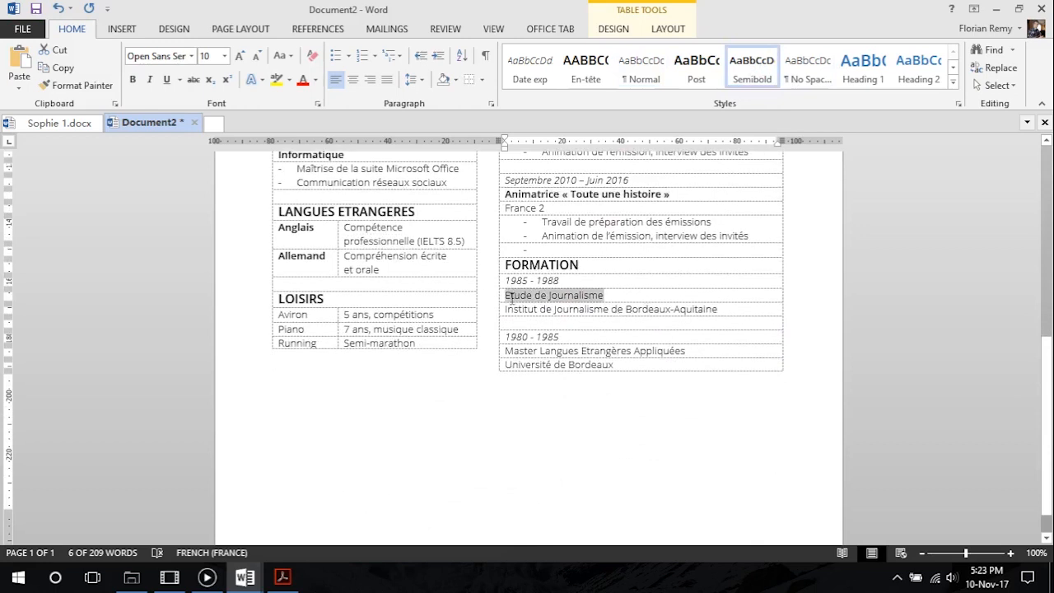
{"action": "left_click", "coordinate": [752, 72]}
{"action": "left_click_drag", "start_coordinate": [700, 348], "coordinate": [504, 351]}
{"action": "left_click", "coordinate": [751, 66]}
Review the CV in the print preview and compare its layout and row spacing with CV Tutoriel.pdf in Acrobat Reader
{"action": "scroll", "coordinate": [603, 317], "scroll_direction": "up", "scroll_amount": 2}
{"action": "scroll", "coordinate": [603, 317], "scroll_direction": "down", "scroll_amount": 1}
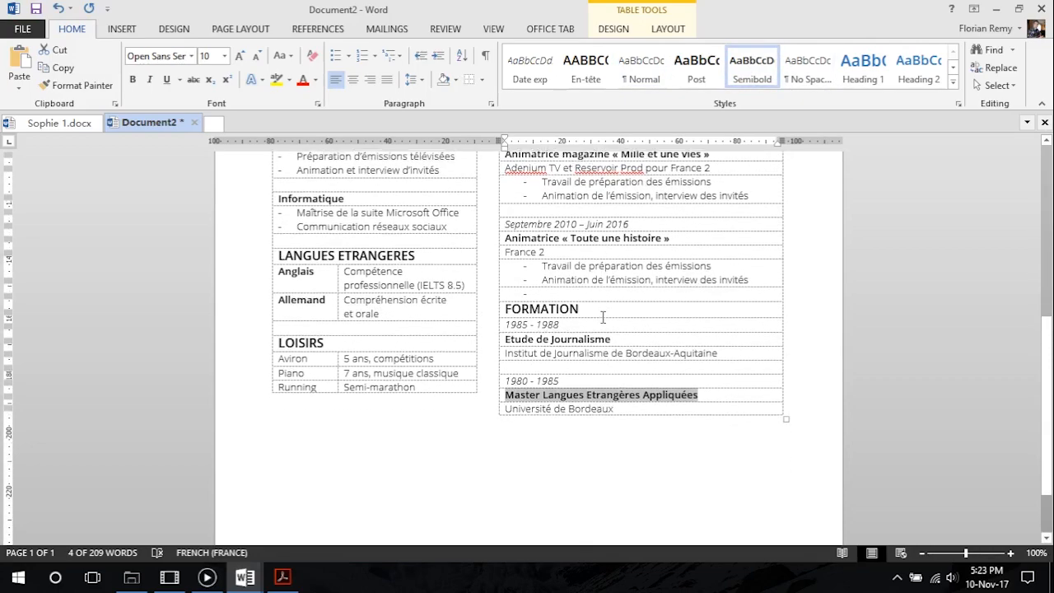
{"action": "scroll", "coordinate": [603, 317], "scroll_direction": "up", "scroll_amount": 3}
{"action": "scroll", "coordinate": [566, 384], "scroll_direction": "down", "scroll_amount": 1}
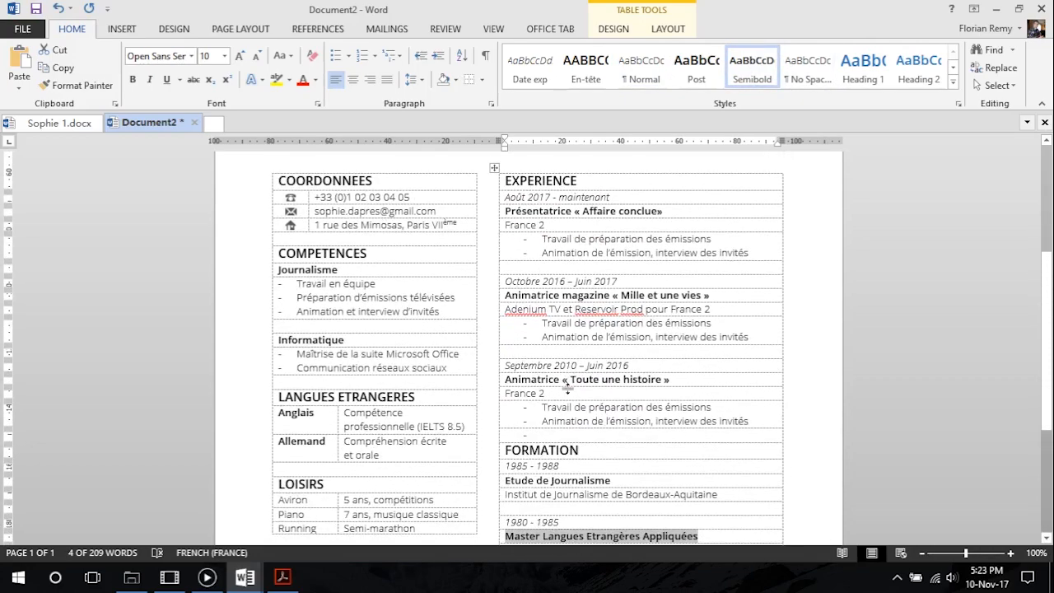
{"action": "scroll", "coordinate": [567, 385], "scroll_direction": "up", "scroll_amount": 5}
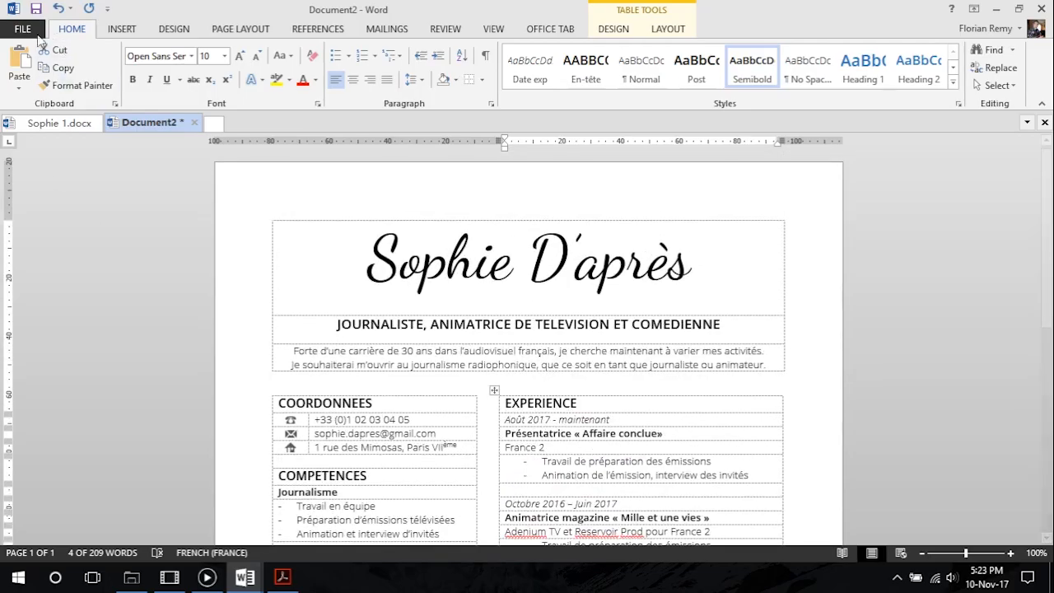
{"action": "left_click", "coordinate": [23, 29]}
{"action": "left_click", "coordinate": [47, 213]}
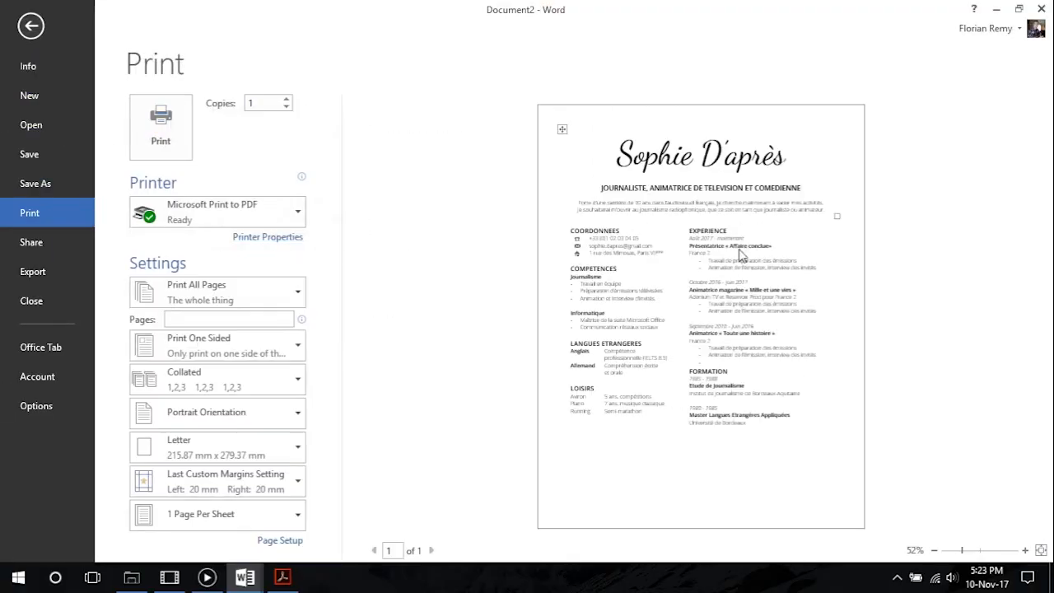
{"action": "left_click", "coordinate": [283, 577]}
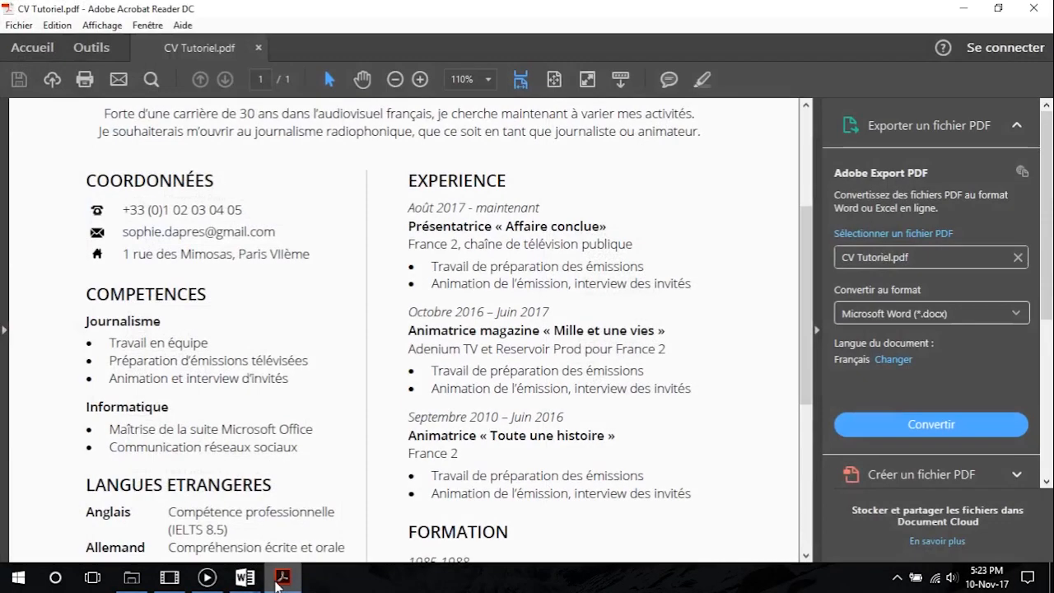
{"action": "scroll", "coordinate": [515, 366], "scroll_direction": "down", "scroll_amount": 10}
{"action": "scroll", "coordinate": [516, 366], "scroll_direction": "up", "scroll_amount": 10}
{"action": "scroll", "coordinate": [515, 366], "scroll_direction": "down", "scroll_amount": 5}
{"action": "scroll", "coordinate": [515, 365], "scroll_direction": "down", "scroll_amount": 3}
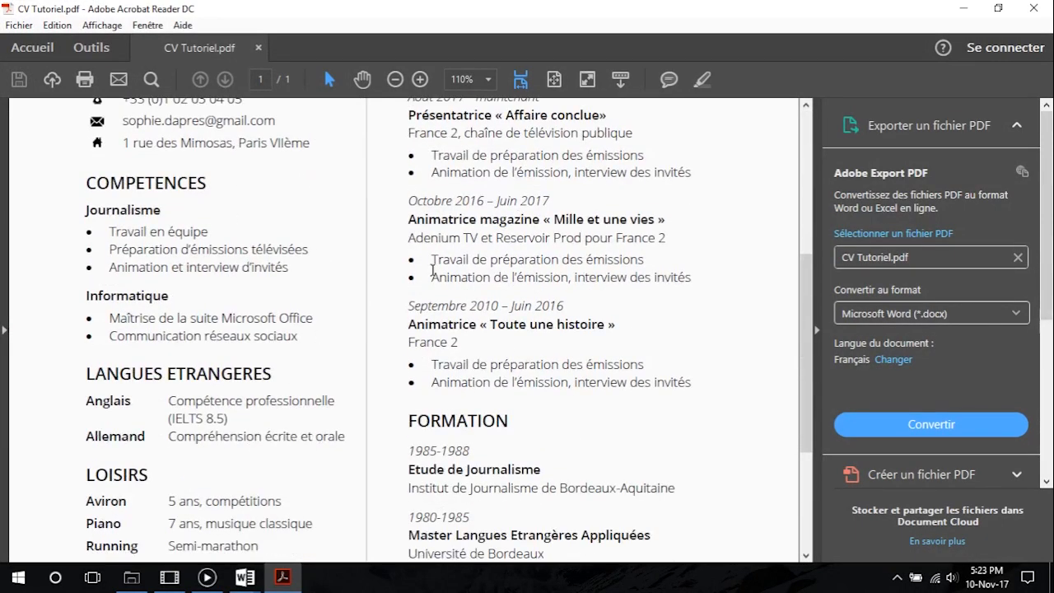
{"action": "key", "text": "alt+Tab"}
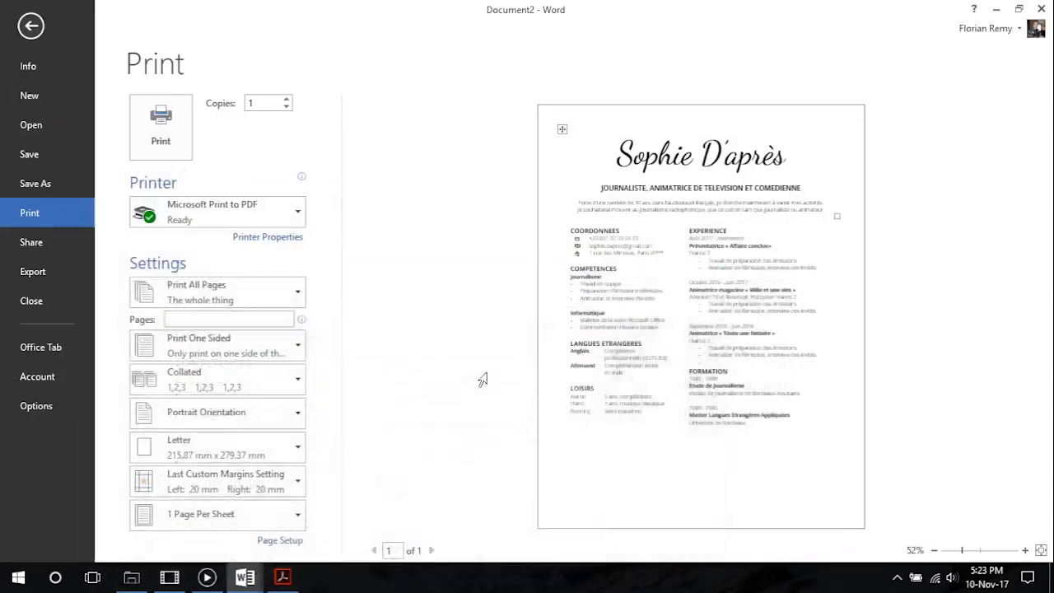
{"action": "left_click", "coordinate": [31, 26]}
Set the row height of the COORDONNEES, COMPETENCES and EXPERIENCE heading rows to 7 mm
{"action": "scroll", "coordinate": [367, 352], "scroll_direction": "down", "scroll_amount": 6}
{"action": "scroll", "coordinate": [367, 353], "scroll_direction": "up", "scroll_amount": 4}
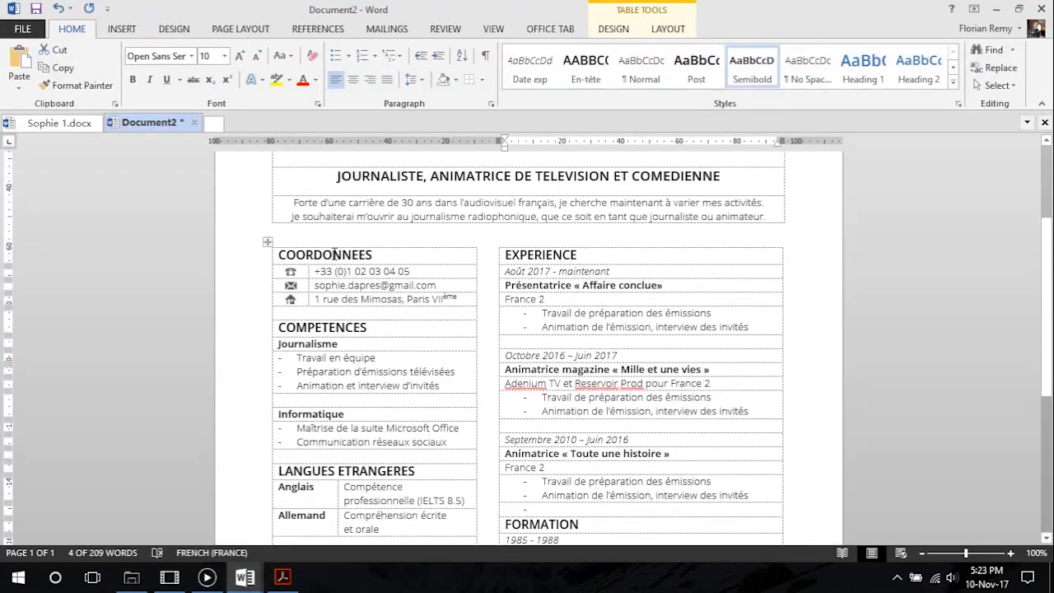
{"action": "left_click", "coordinate": [332, 254]}
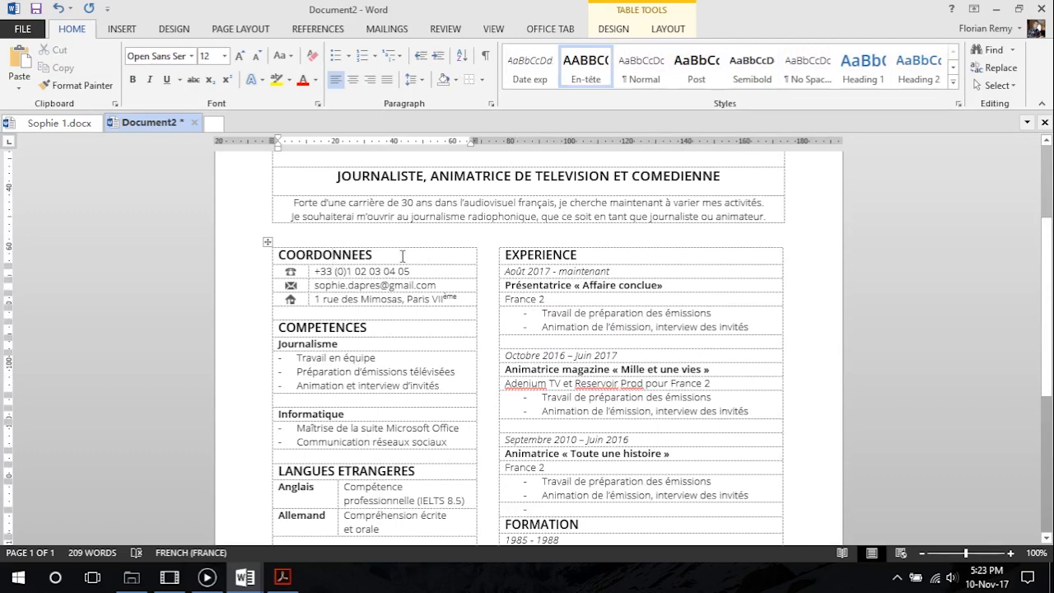
{"action": "left_click", "coordinate": [613, 29]}
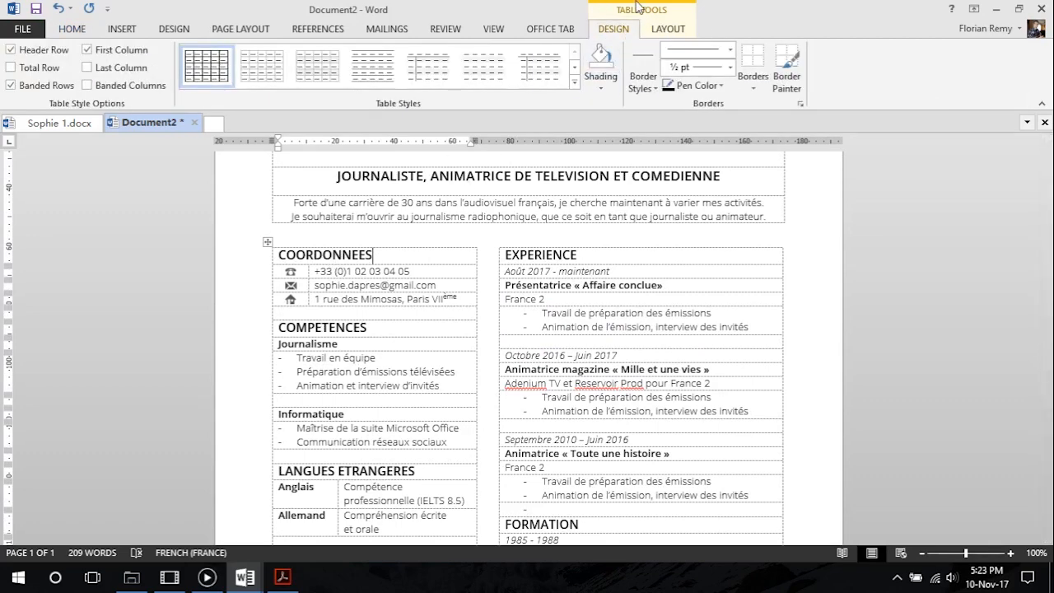
{"action": "left_click", "coordinate": [663, 32]}
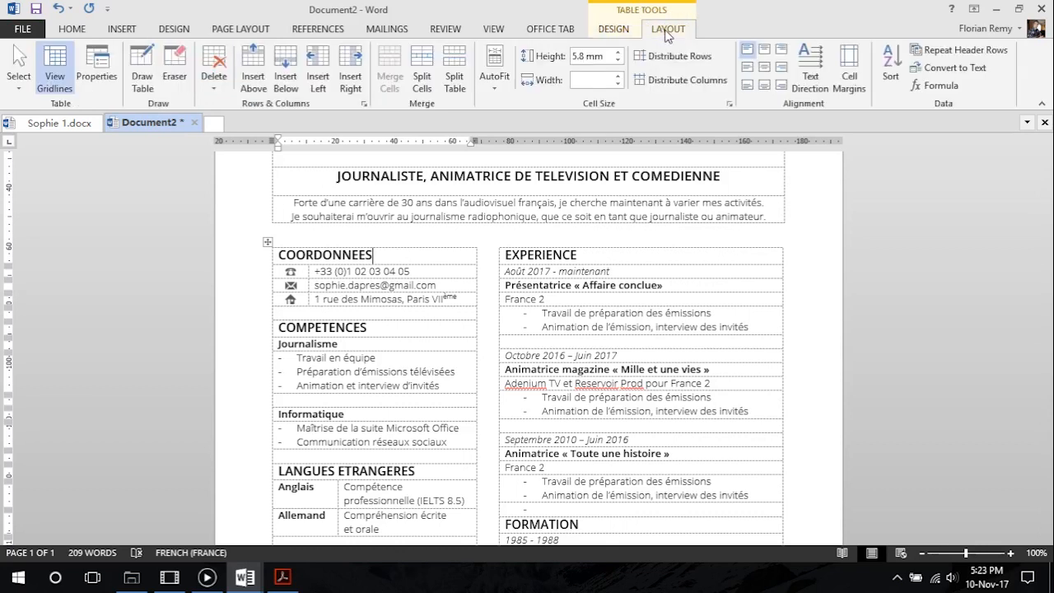
{"action": "left_click", "coordinate": [619, 53]}
{"action": "left_click", "coordinate": [619, 54]}
{"action": "left_click", "coordinate": [618, 53]}
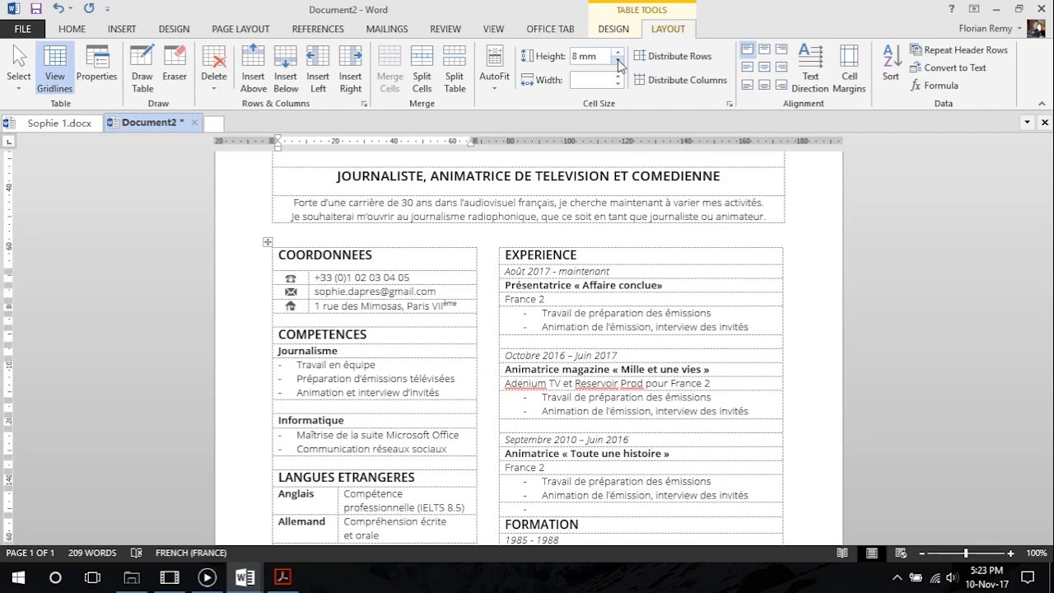
{"action": "left_click", "coordinate": [618, 61]}
{"action": "left_click", "coordinate": [385, 334]}
{"action": "left_click", "coordinate": [618, 53]}
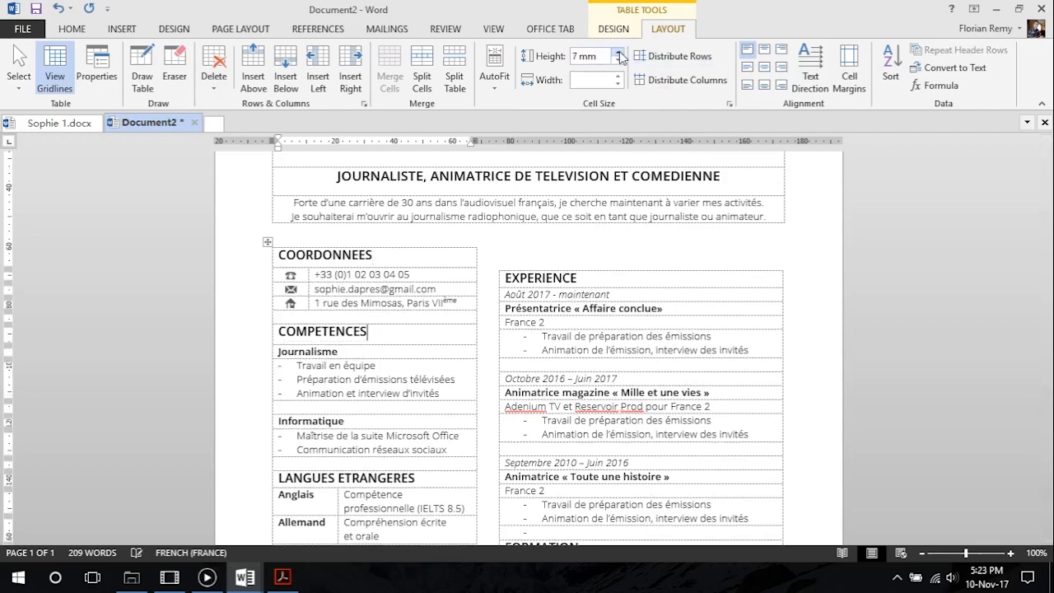
{"action": "left_click", "coordinate": [578, 277]}
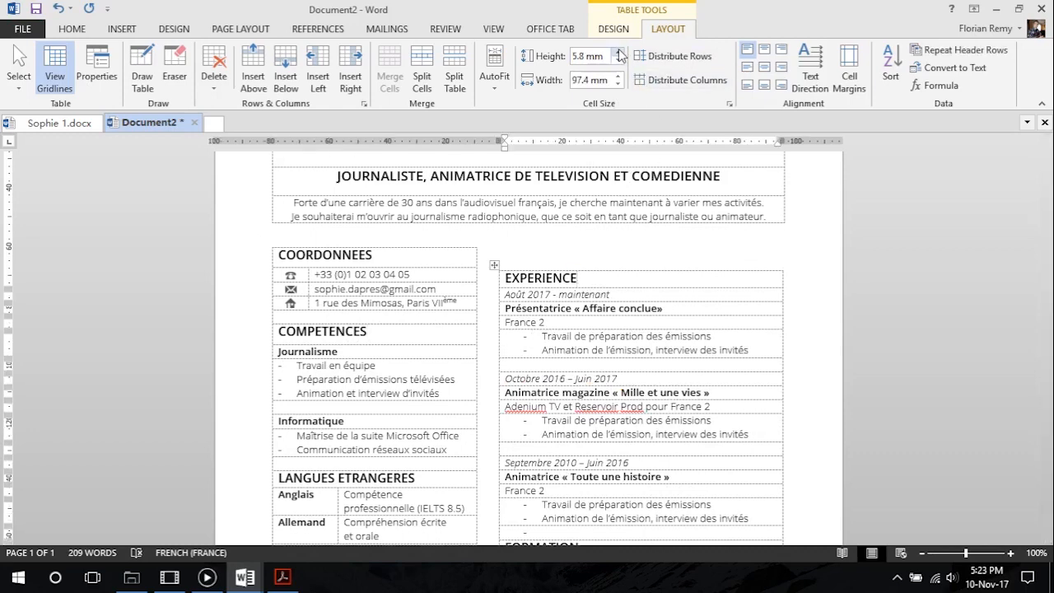
{"action": "left_click", "coordinate": [618, 53]}
{"action": "left_click", "coordinate": [619, 53]}
{"action": "left_click", "coordinate": [619, 61]}
Set the row height of the LANGUES ETRANGERES, FORMATION and LOISIRS heading rows to 7 mm
{"action": "scroll", "coordinate": [505, 341], "scroll_direction": "down", "scroll_amount": 3}
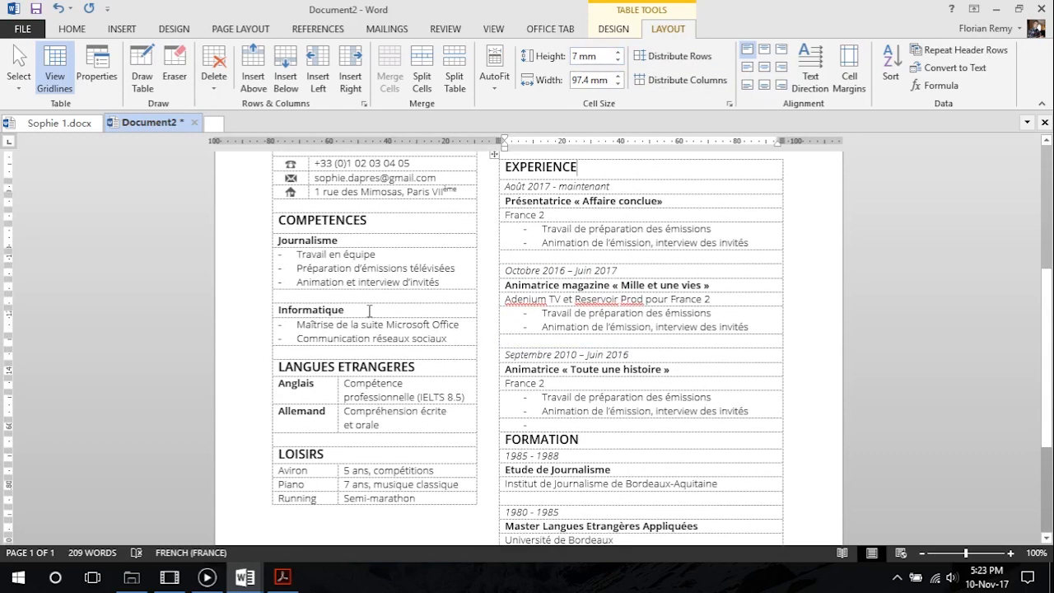
{"action": "left_click", "coordinate": [410, 370]}
{"action": "left_click", "coordinate": [619, 53]}
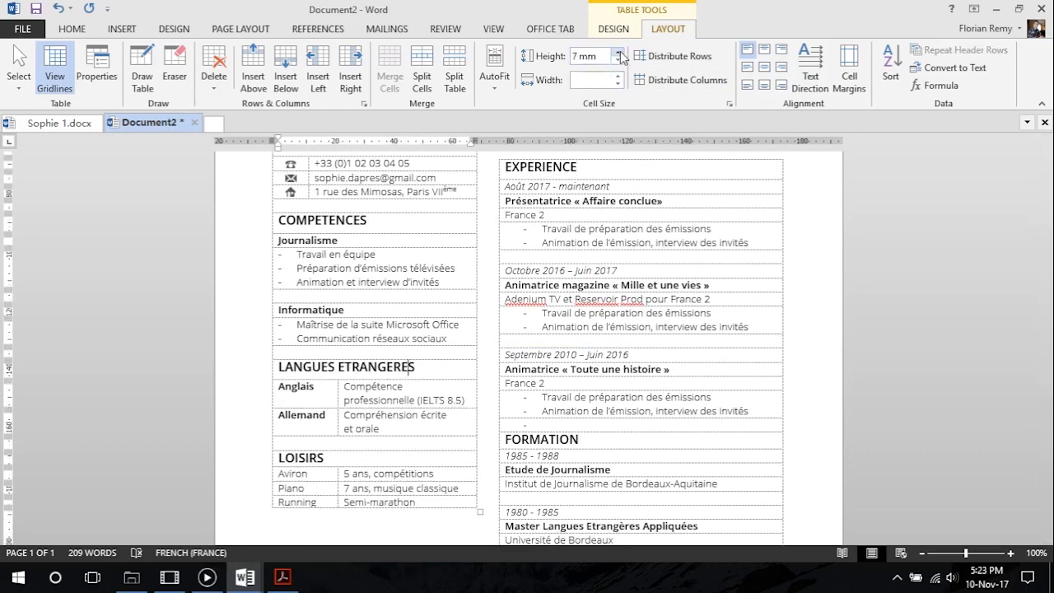
{"action": "left_click", "coordinate": [594, 442]}
{"action": "left_click", "coordinate": [618, 53]}
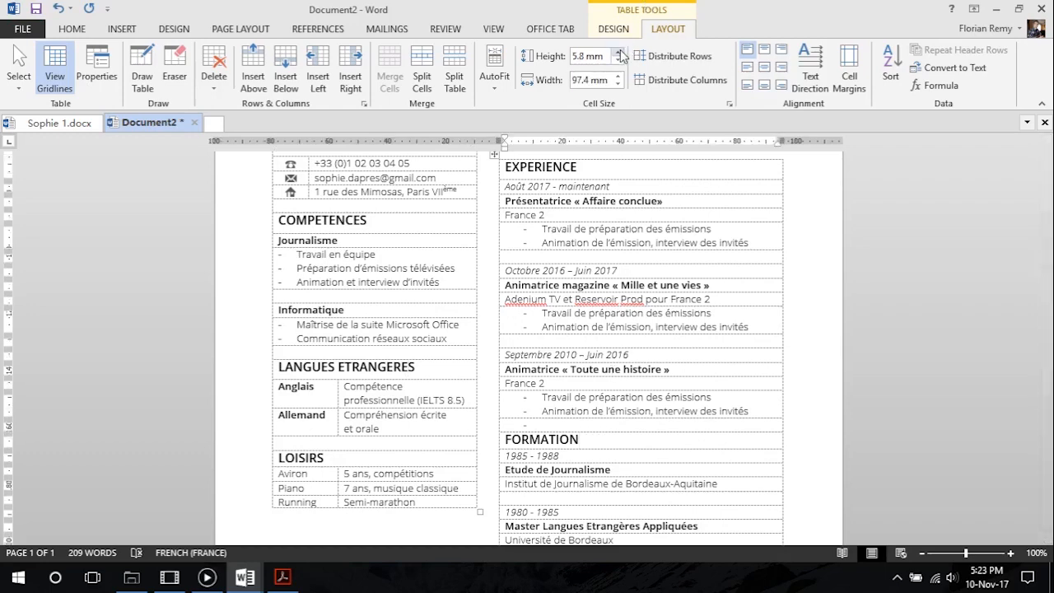
{"action": "left_click", "coordinate": [365, 461]}
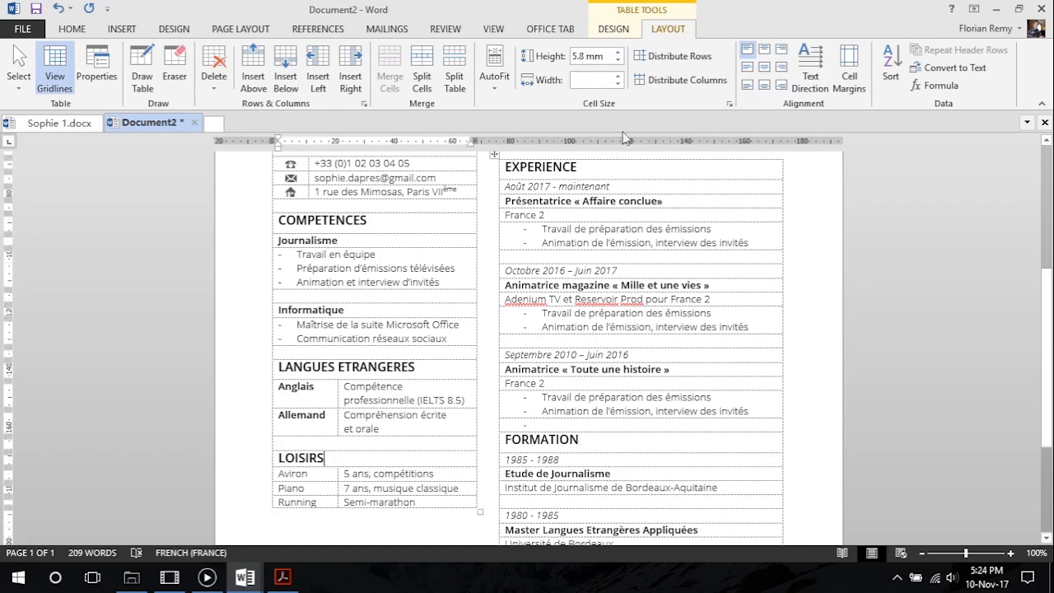
{"action": "left_click", "coordinate": [619, 53]}
Remove the blank space above the EXPERIENCE table so it lines up with the COORDONNEES table
{"action": "scroll", "coordinate": [611, 425], "scroll_direction": "down", "scroll_amount": 3}
{"action": "scroll", "coordinate": [605, 433], "scroll_direction": "up", "scroll_amount": 5}
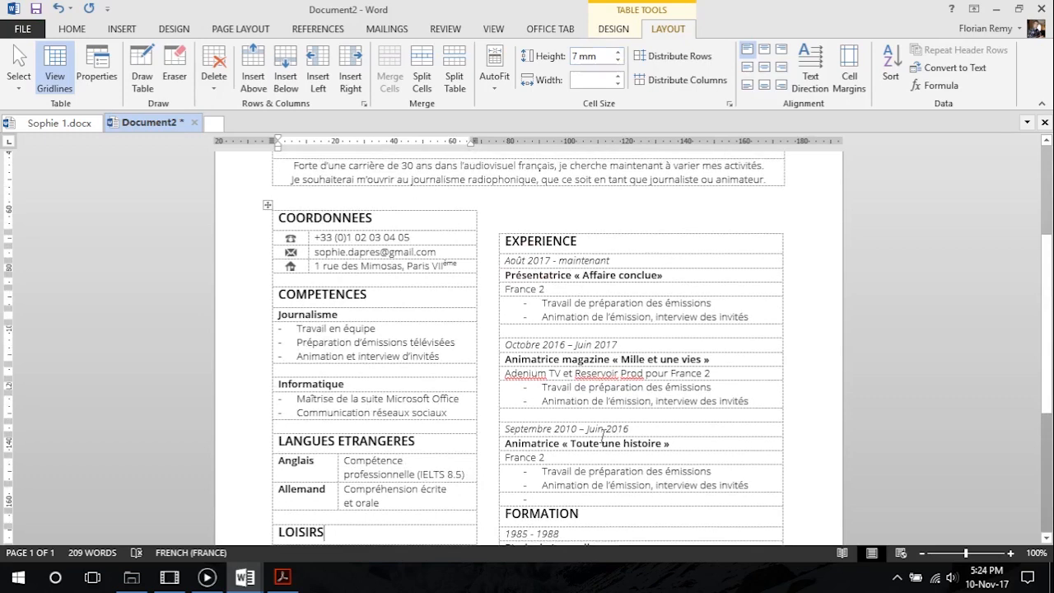
{"action": "left_click", "coordinate": [570, 223]}
{"action": "key", "text": "Delete"}
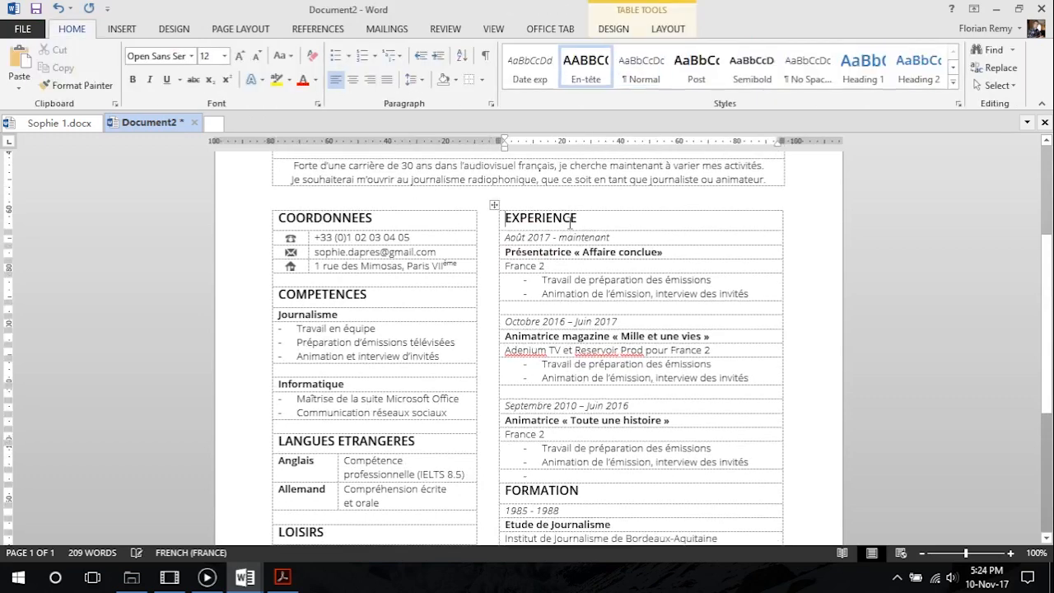
Set the height of the telephone and e-mail rows under COORDONNEES to 6 mm
{"action": "left_click", "coordinate": [445, 239]}
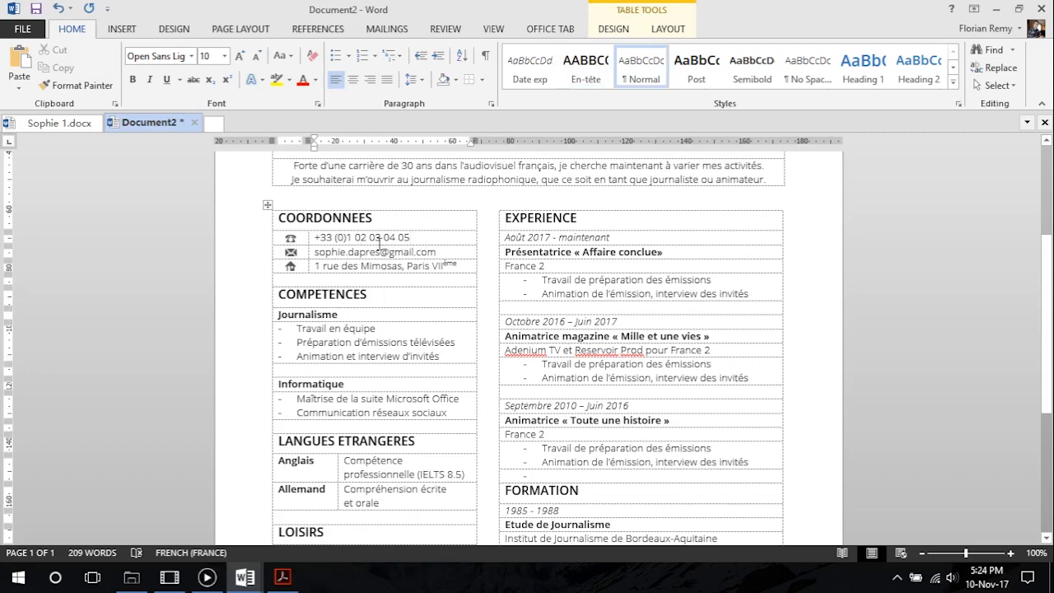
{"action": "left_click", "coordinate": [613, 29]}
{"action": "left_click", "coordinate": [671, 30]}
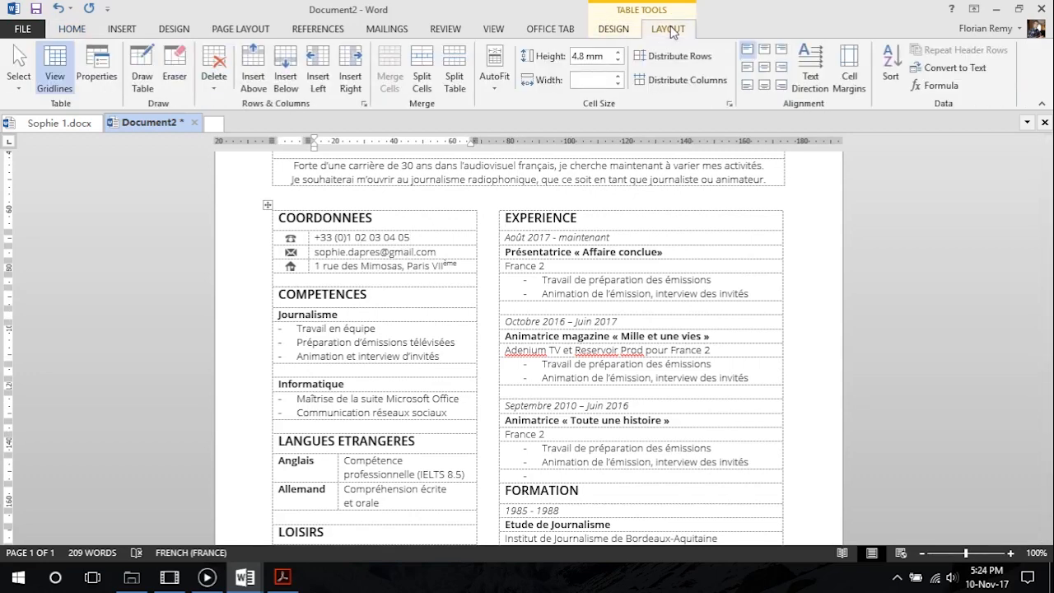
{"action": "left_click", "coordinate": [619, 52]}
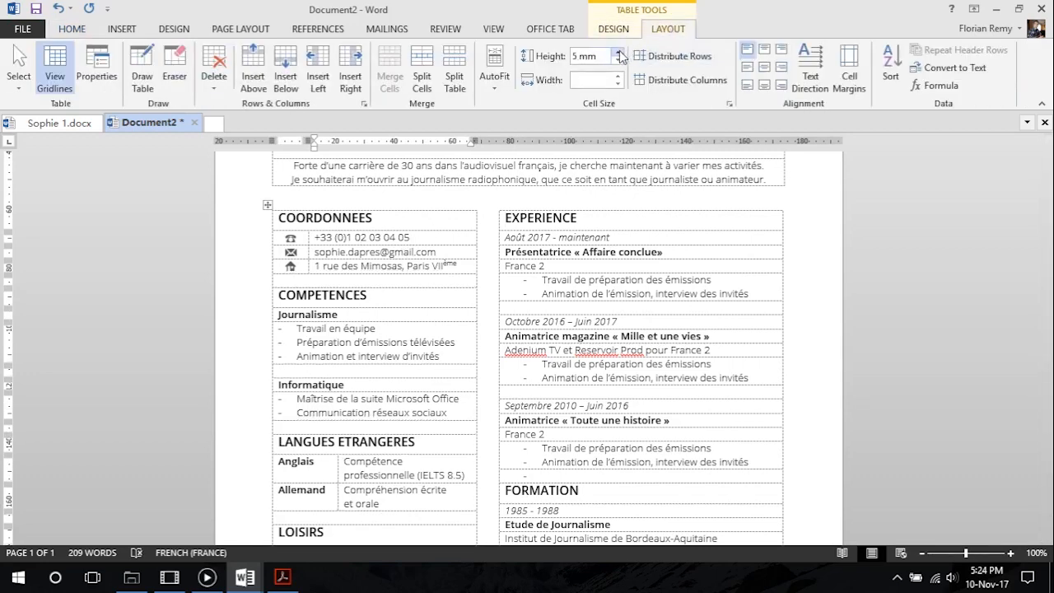
{"action": "key", "text": "Down"}
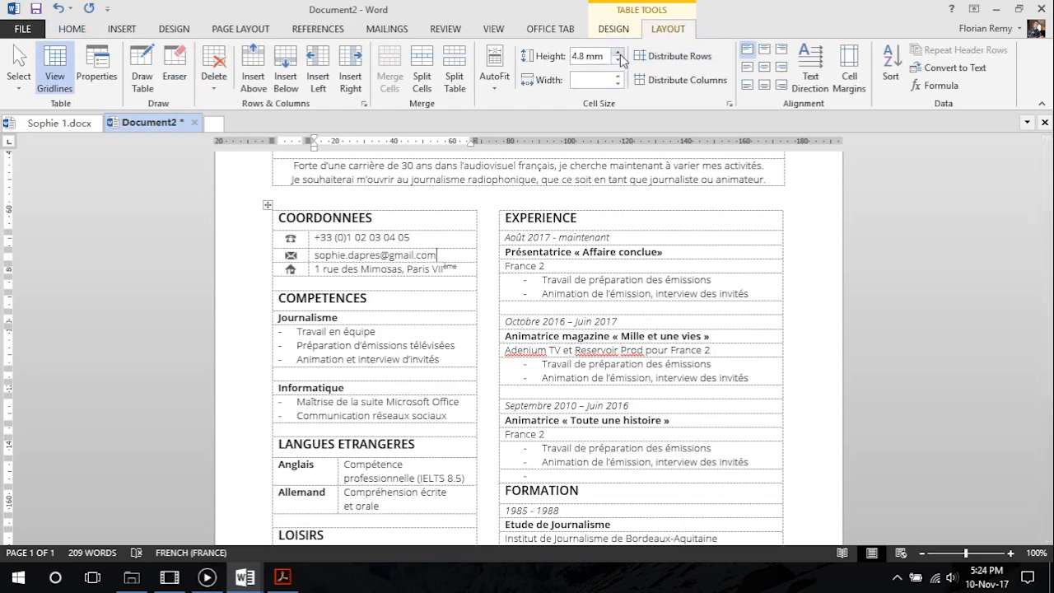
{"action": "left_click", "coordinate": [619, 54]}
{"action": "left_click", "coordinate": [619, 54]}
{"action": "left_click", "coordinate": [459, 274]}
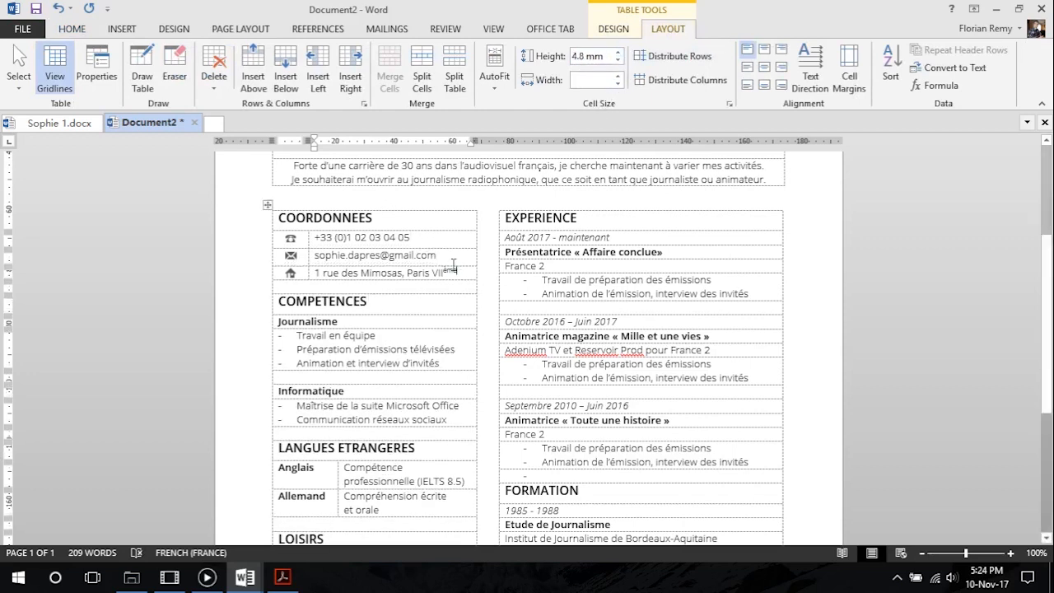
Nudge the e-mail icon under COORDONNEES slightly upward in its cell
{"action": "left_click", "coordinate": [293, 239]}
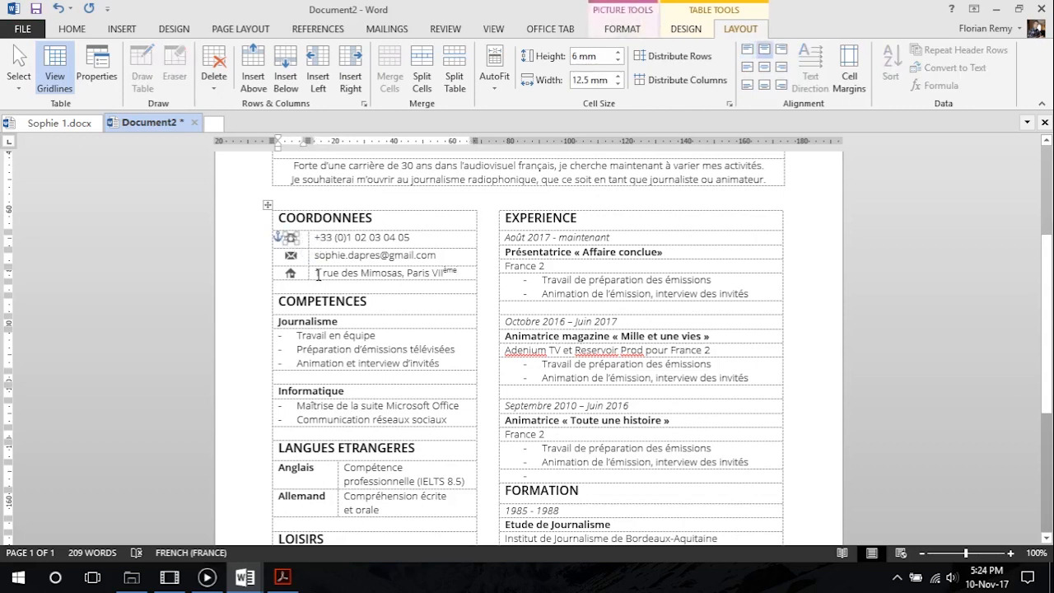
{"action": "left_click", "coordinate": [354, 255]}
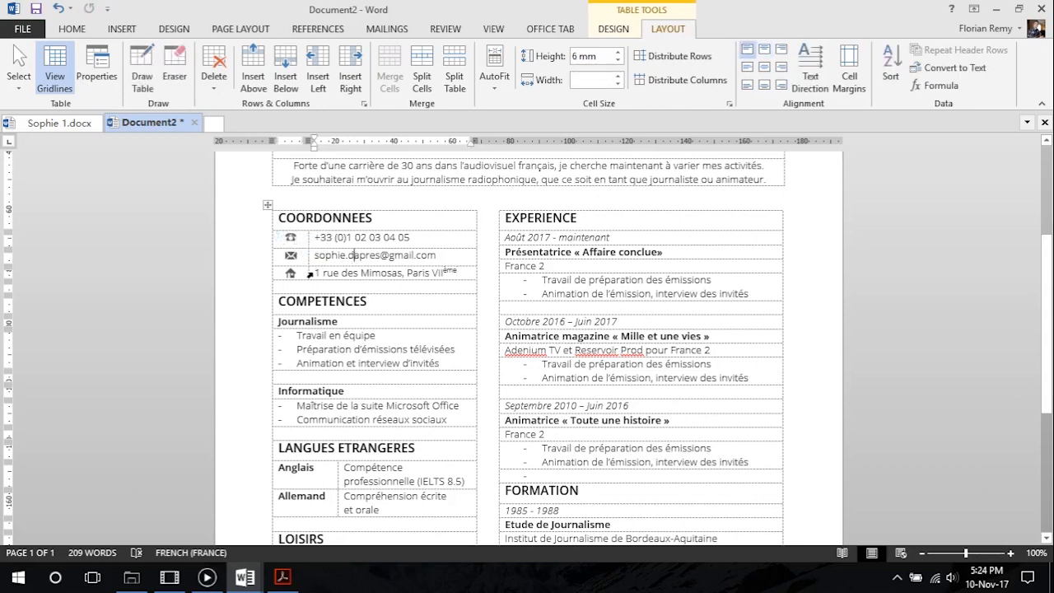
{"action": "left_click", "coordinate": [290, 241]}
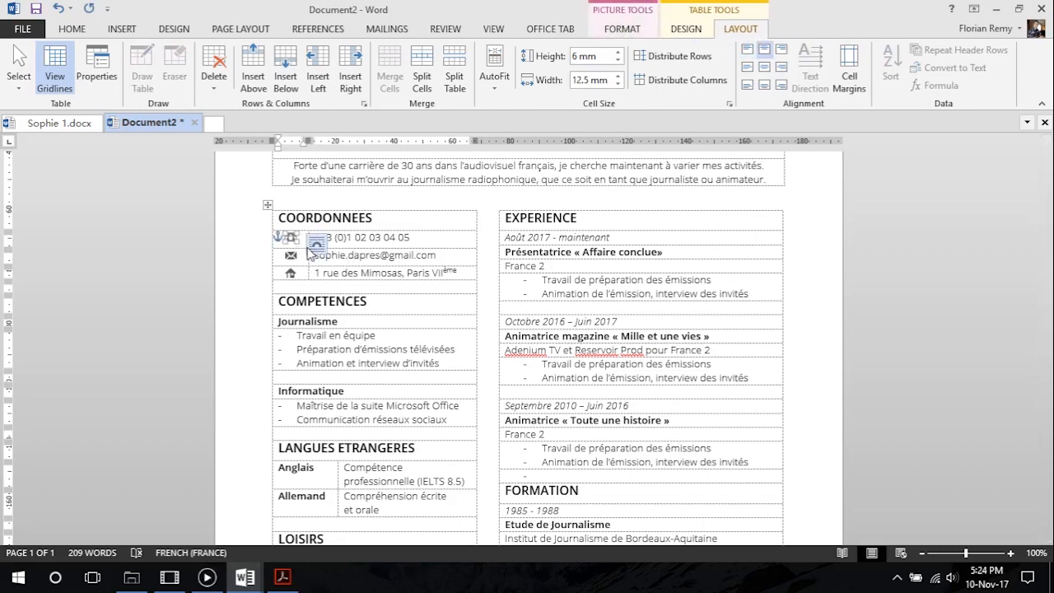
{"action": "left_click", "coordinate": [294, 259]}
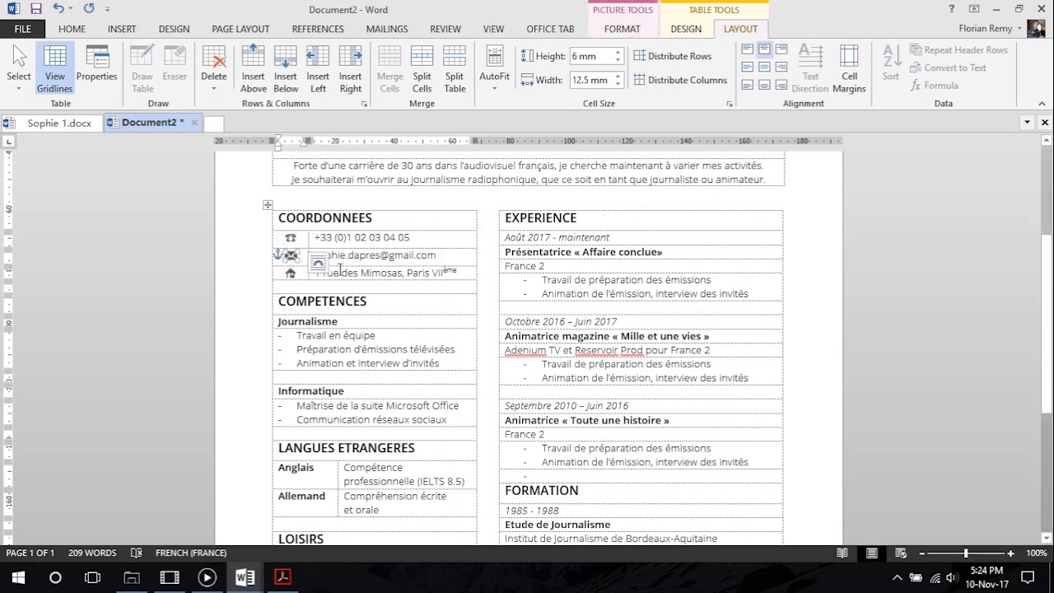
{"action": "key", "text": "Up"}
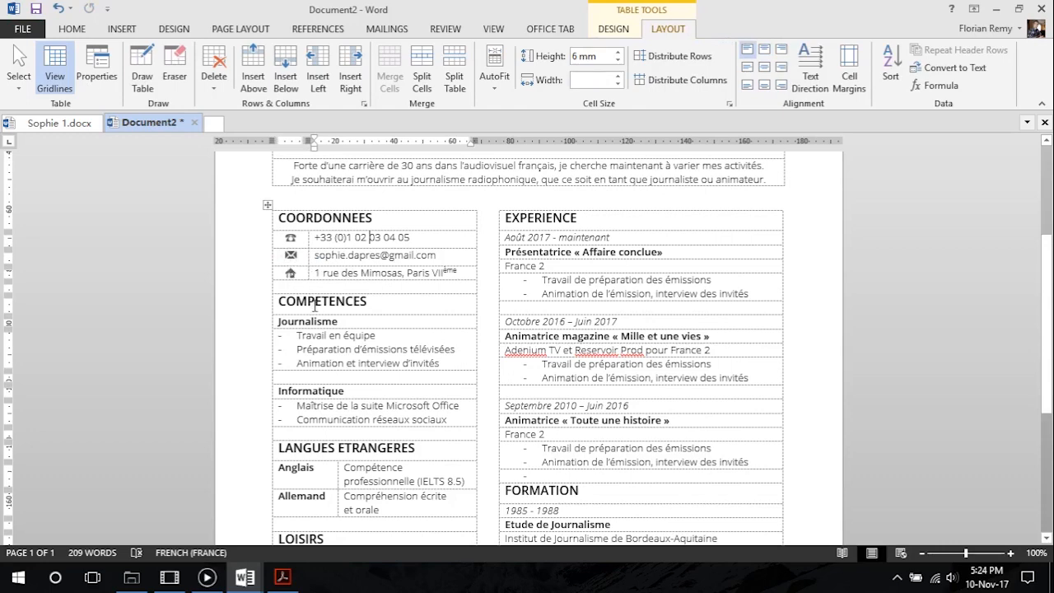
Check the overall page layout of the CV in the print preview and return to the document
{"action": "left_click", "coordinate": [23, 28]}
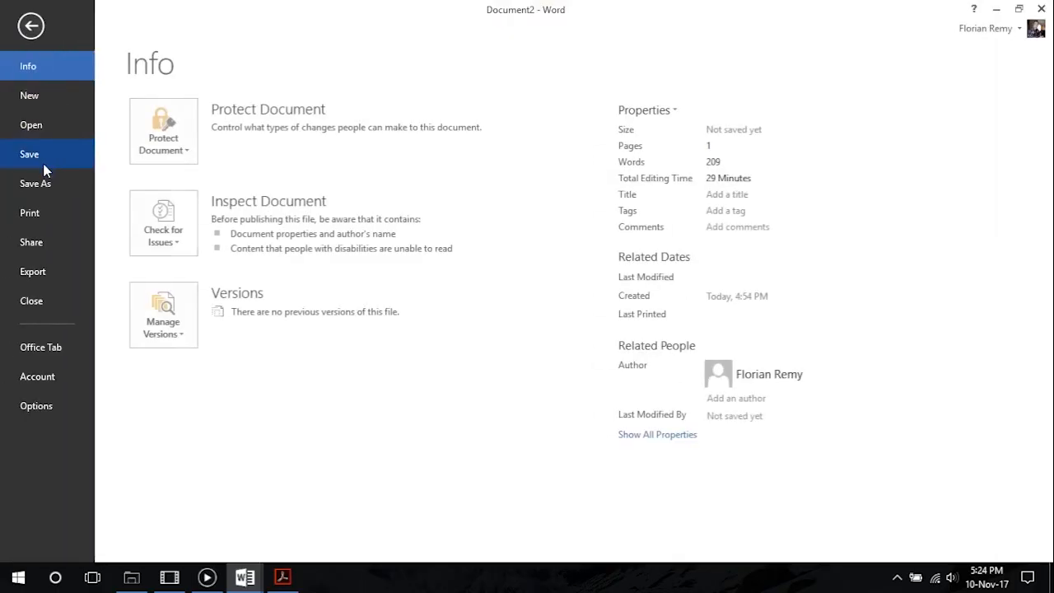
{"action": "left_click", "coordinate": [46, 213]}
{"action": "left_click", "coordinate": [30, 25]}
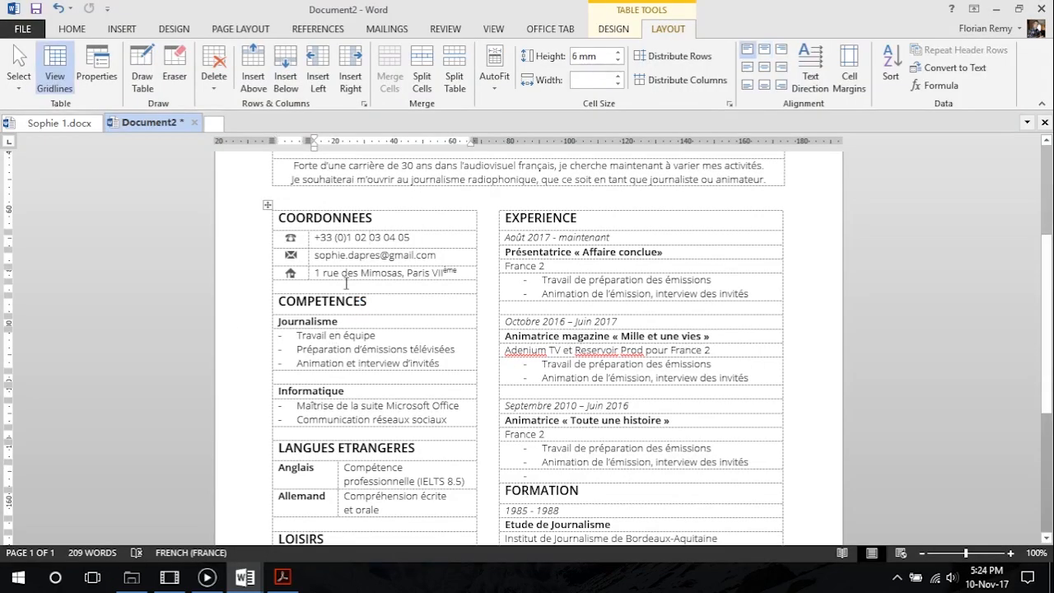
{"action": "left_click", "coordinate": [23, 29]}
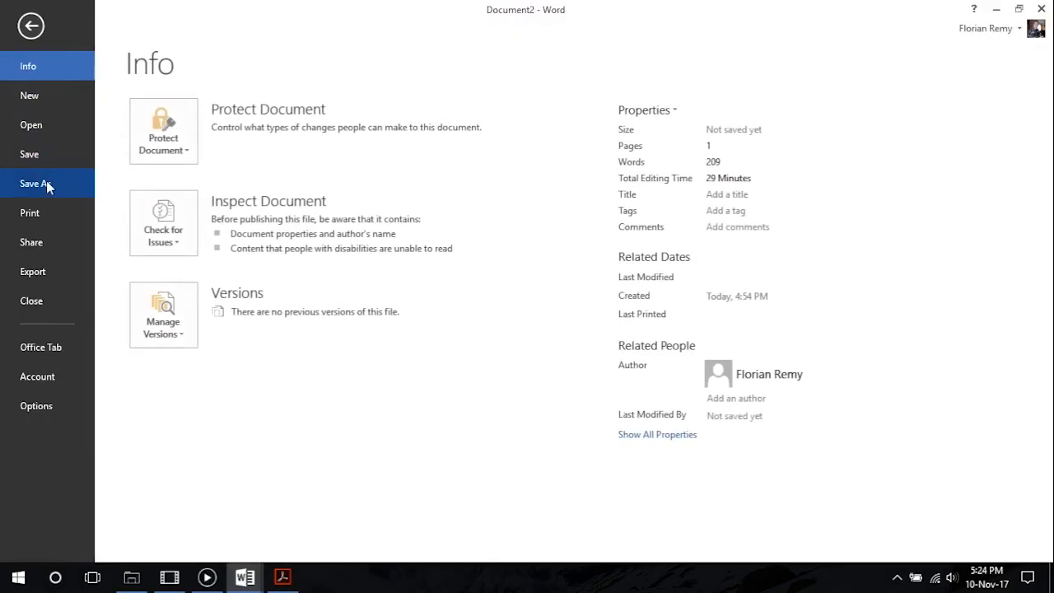
{"action": "left_click", "coordinate": [49, 212]}
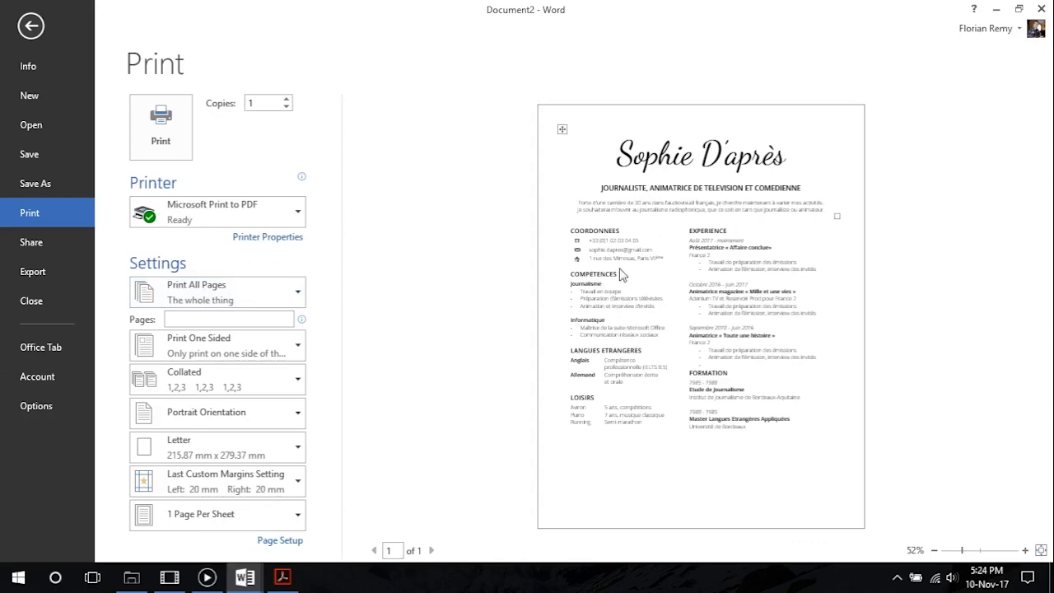
{"action": "left_click", "coordinate": [31, 25]}
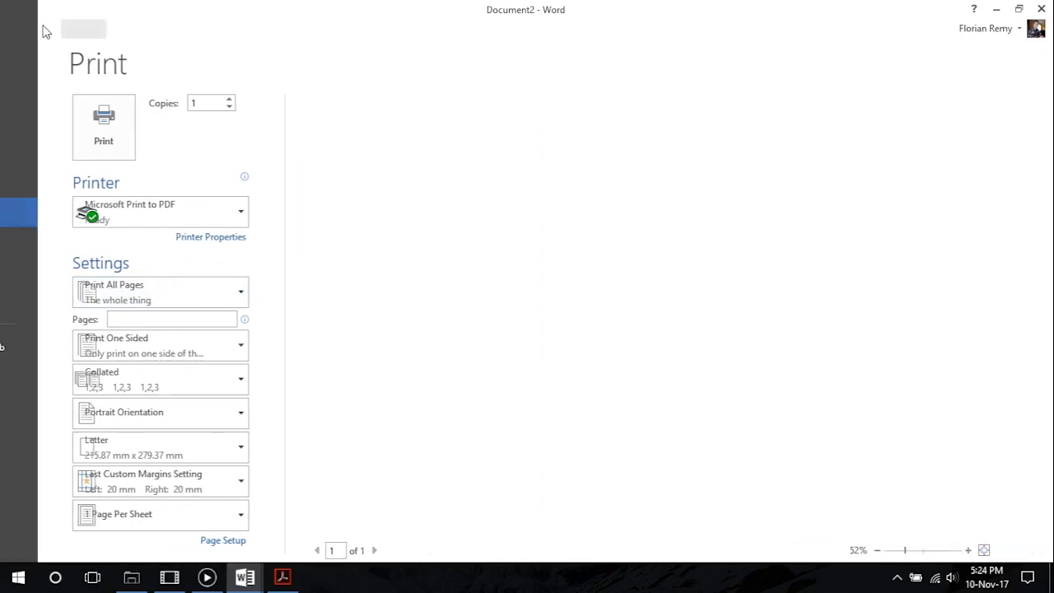
Create a style named Vide with font size 1 from the blank row above COMPETENCES
{"action": "left_click", "coordinate": [313, 284]}
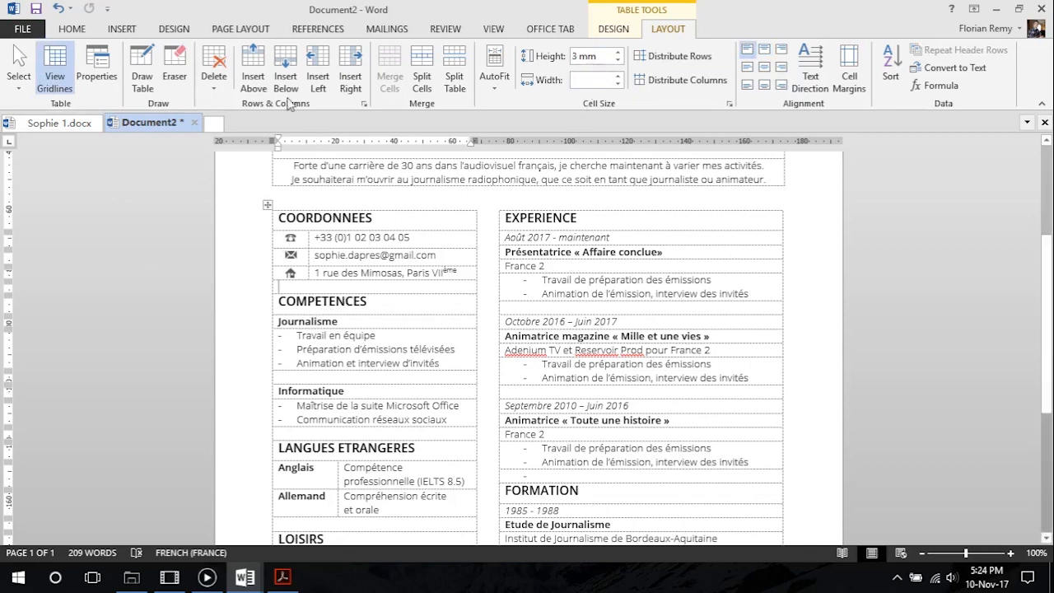
{"action": "left_click", "coordinate": [79, 33]}
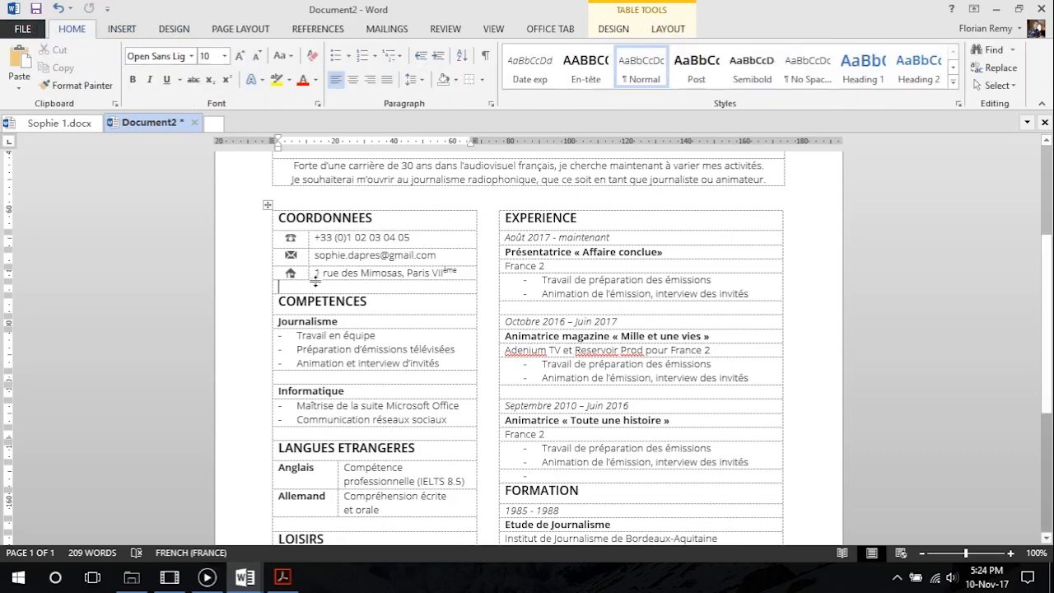
{"action": "left_click", "coordinate": [257, 57]}
{"action": "left_click", "coordinate": [256, 56]}
{"action": "left_click", "coordinate": [238, 58]}
{"action": "left_click", "coordinate": [240, 60]}
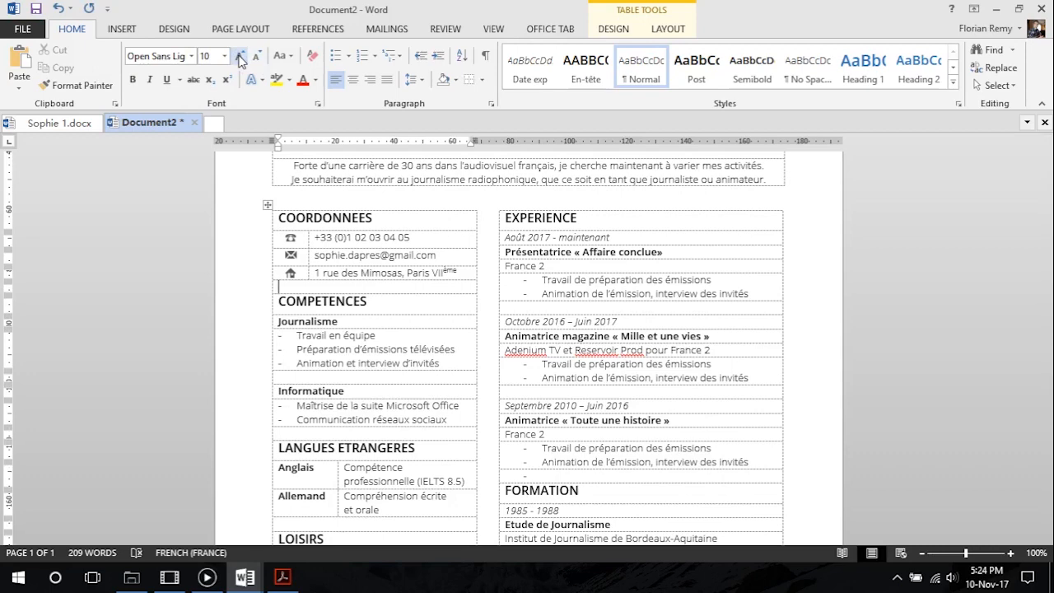
{"action": "left_click", "coordinate": [952, 83]}
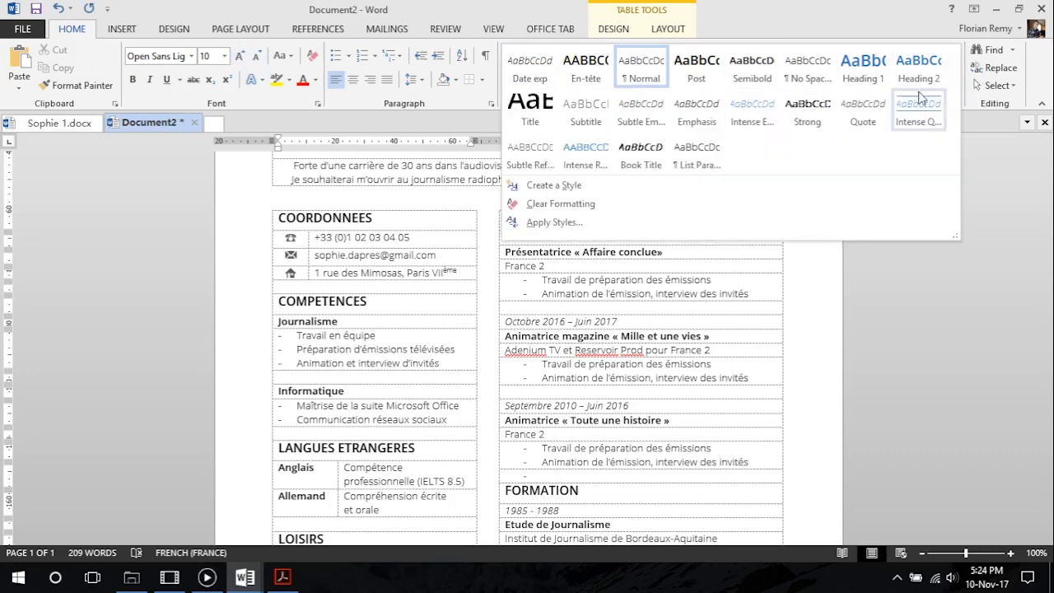
{"action": "left_click", "coordinate": [641, 186]}
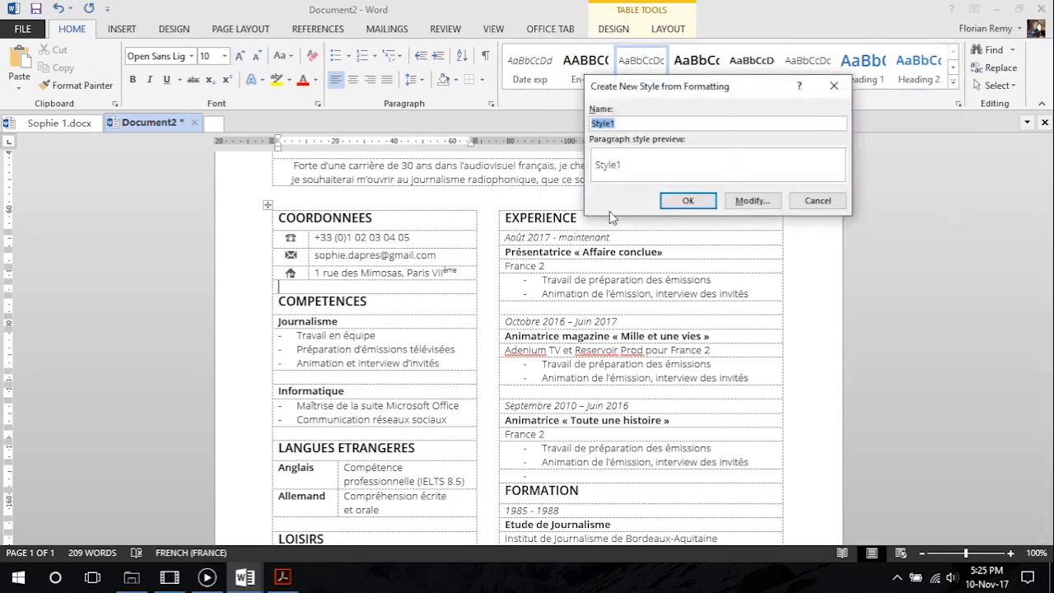
{"action": "type", "text": "Vide"}
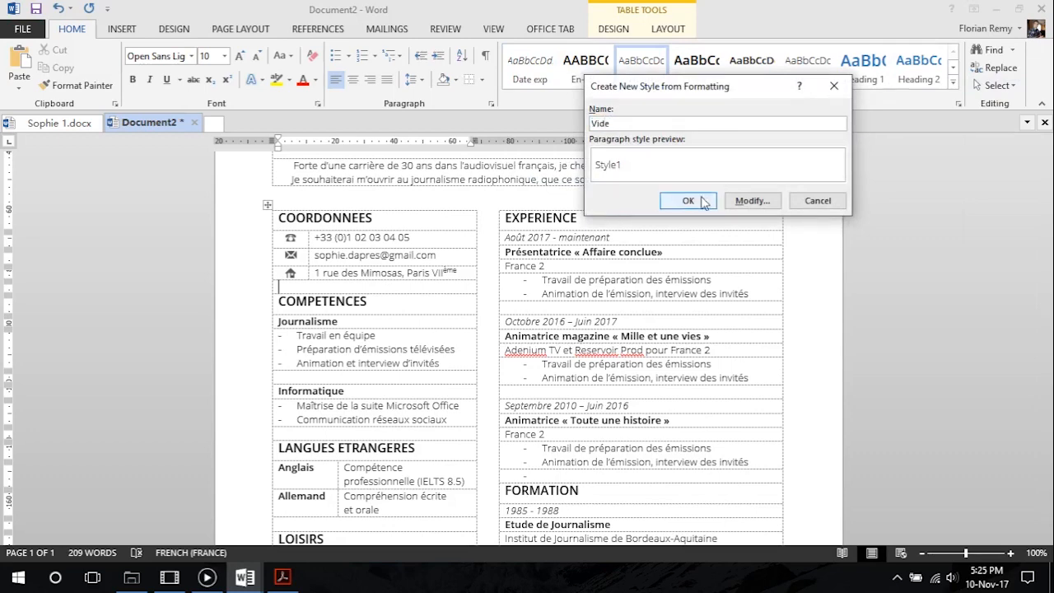
{"action": "left_click", "coordinate": [749, 200]}
{"action": "double_click", "coordinate": [697, 220]}
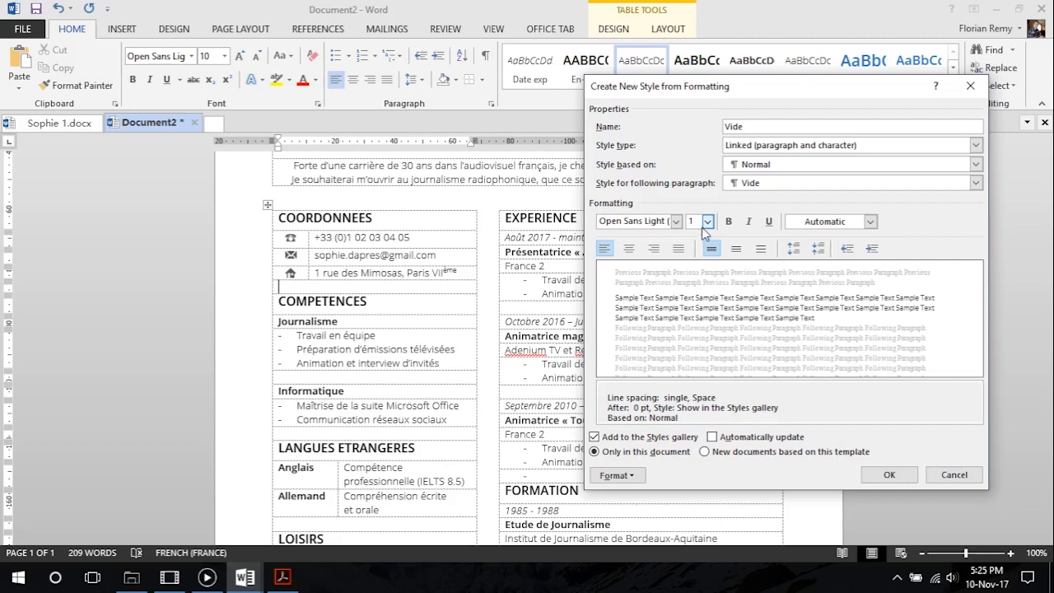
{"action": "left_click", "coordinate": [889, 474]}
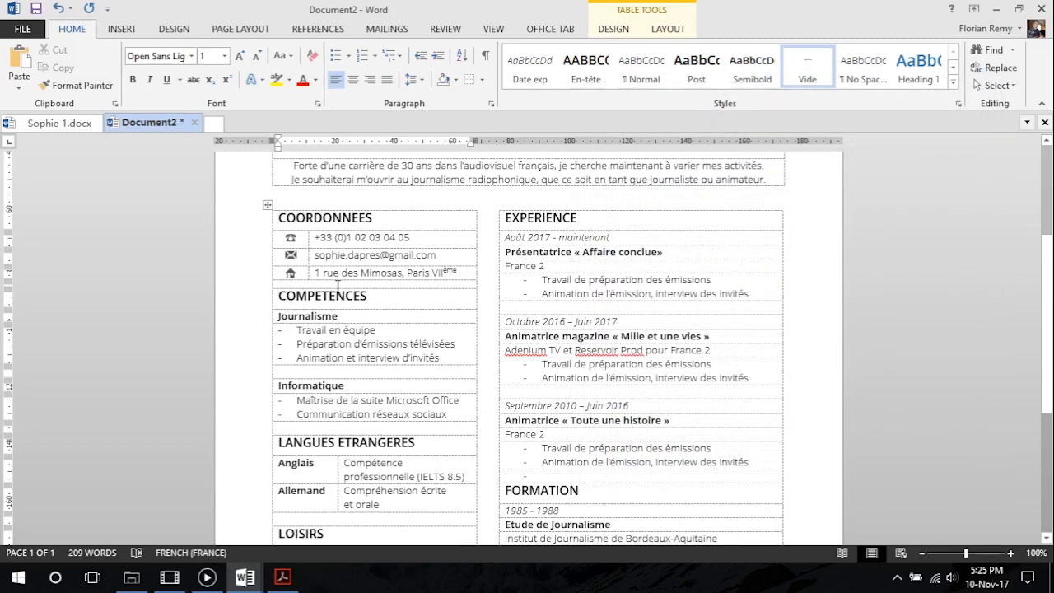
Set the height of the blank row above COMPETENCES to 4 mm
{"action": "left_click", "coordinate": [666, 32]}
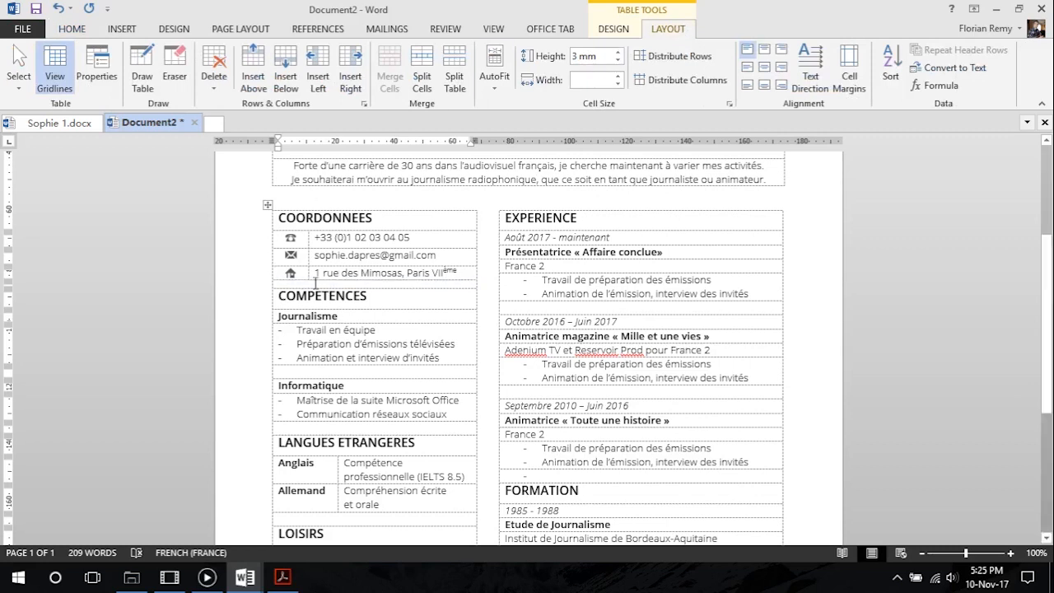
{"action": "left_click", "coordinate": [617, 52]}
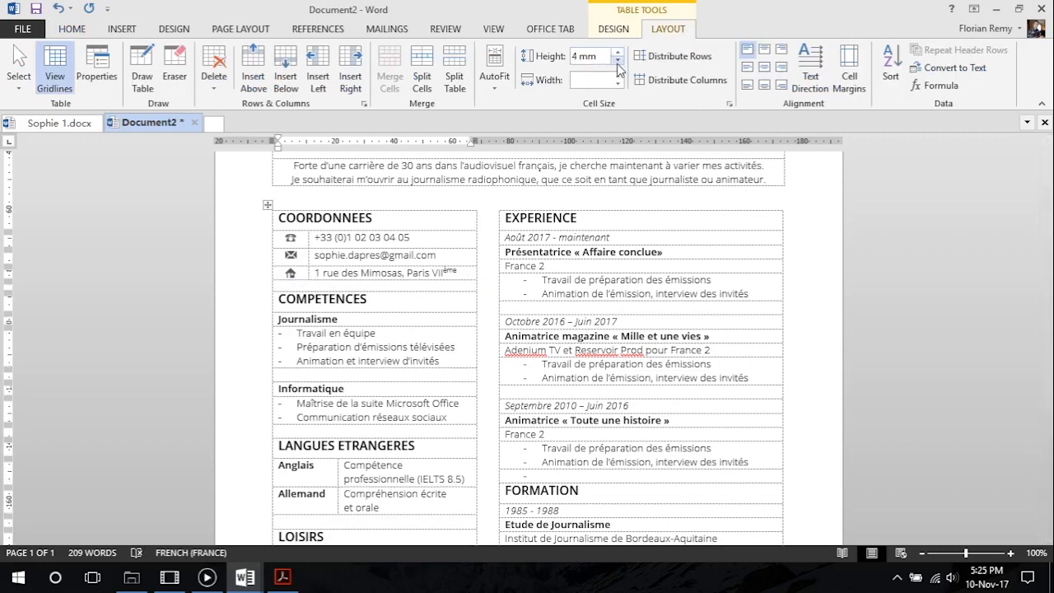
{"action": "left_click", "coordinate": [616, 61]}
{"action": "left_click", "coordinate": [616, 61]}
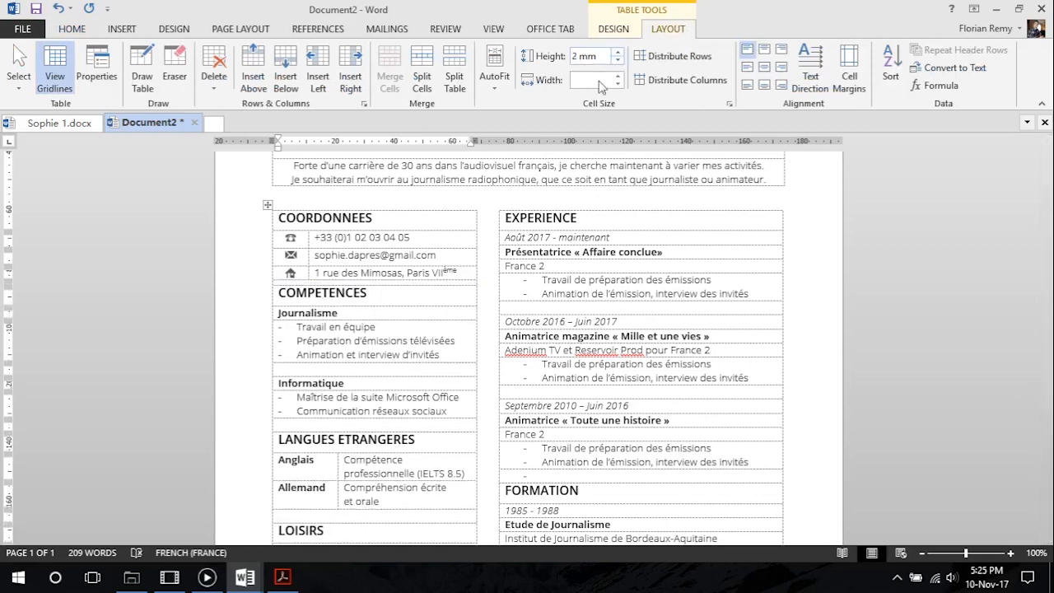
{"action": "left_click", "coordinate": [617, 52]}
{"action": "left_click", "coordinate": [616, 52]}
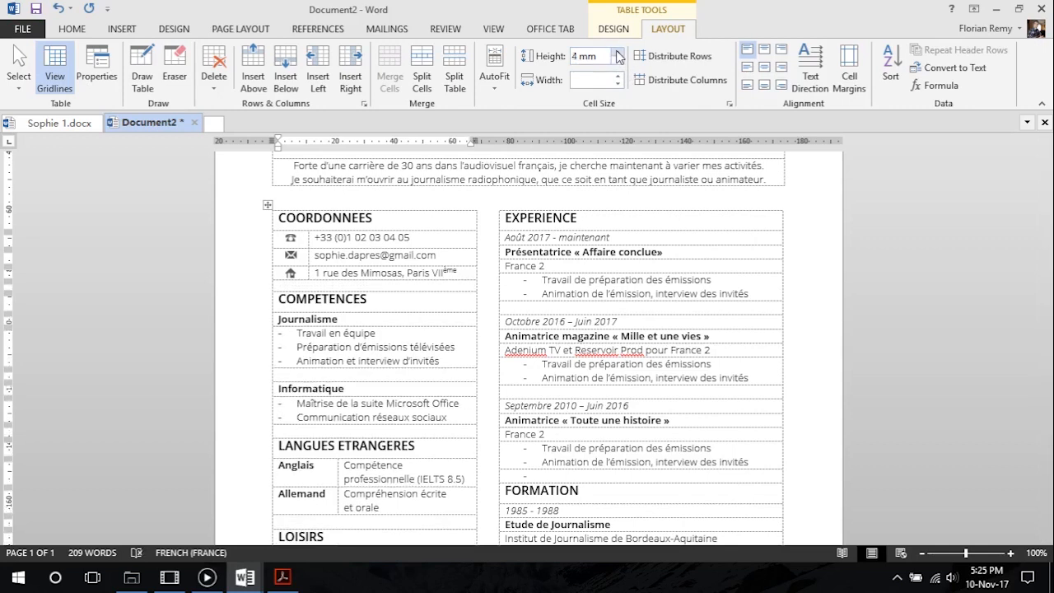
{"action": "left_click", "coordinate": [618, 61]}
{"action": "left_click", "coordinate": [617, 52]}
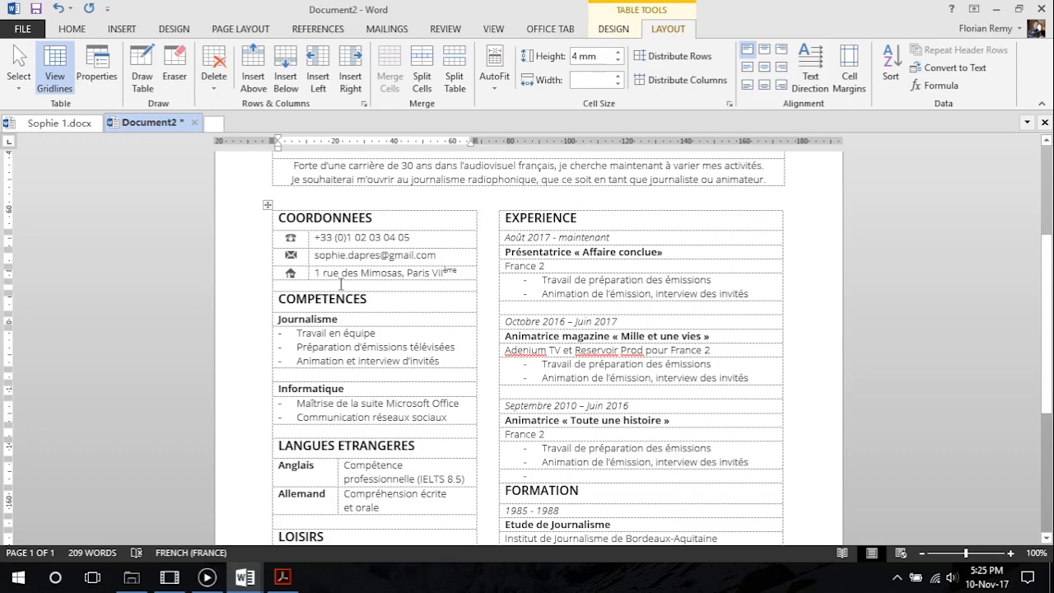
Set the height of the blank rows above Informatique, LANGUES ETRANGERES and LOISIRS to 4 mm
{"action": "left_click", "coordinate": [325, 376]}
{"action": "left_click", "coordinate": [70, 29]}
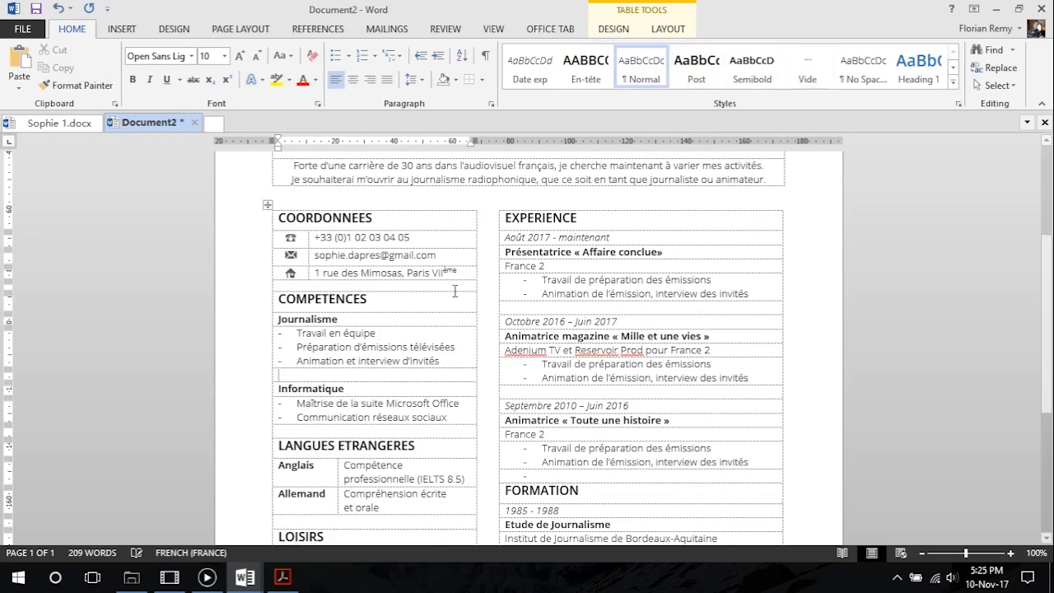
{"action": "left_click", "coordinate": [668, 29]}
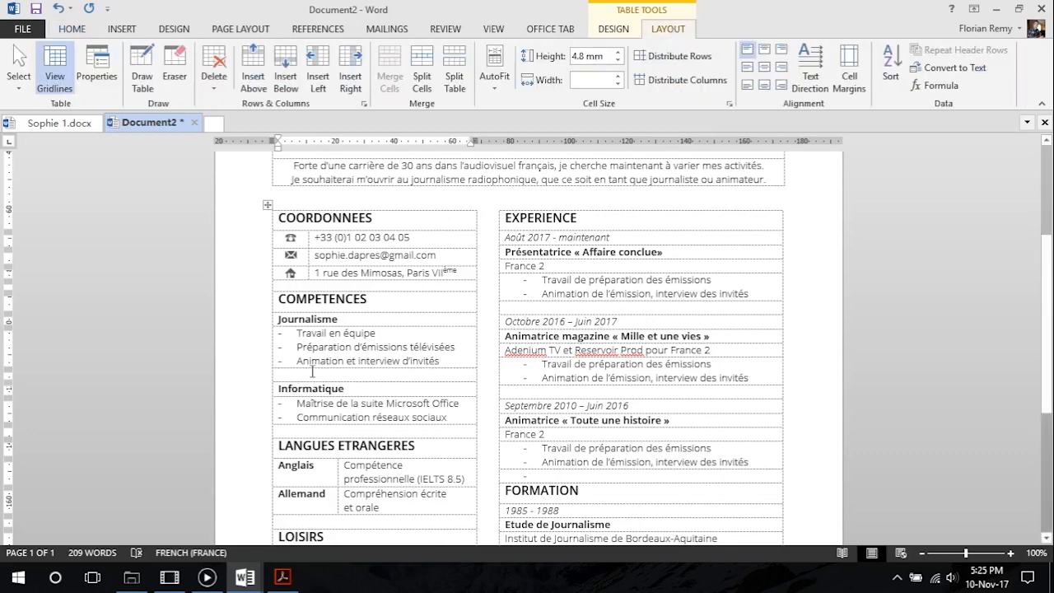
{"action": "left_click", "coordinate": [618, 61]}
{"action": "left_click", "coordinate": [619, 61]}
{"action": "scroll", "coordinate": [472, 330], "scroll_direction": "down", "scroll_amount": 2}
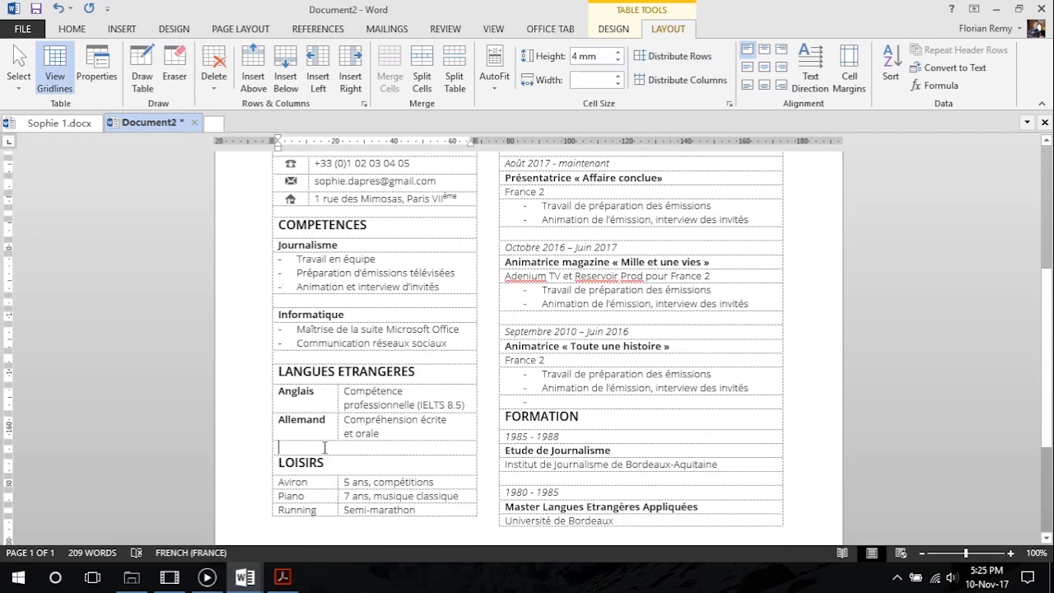
{"action": "left_click", "coordinate": [326, 447]}
Set the height of the blank rows between the EXPERIENCE entries to 4 mm
{"action": "scroll", "coordinate": [333, 472], "scroll_direction": "up", "scroll_amount": 3}
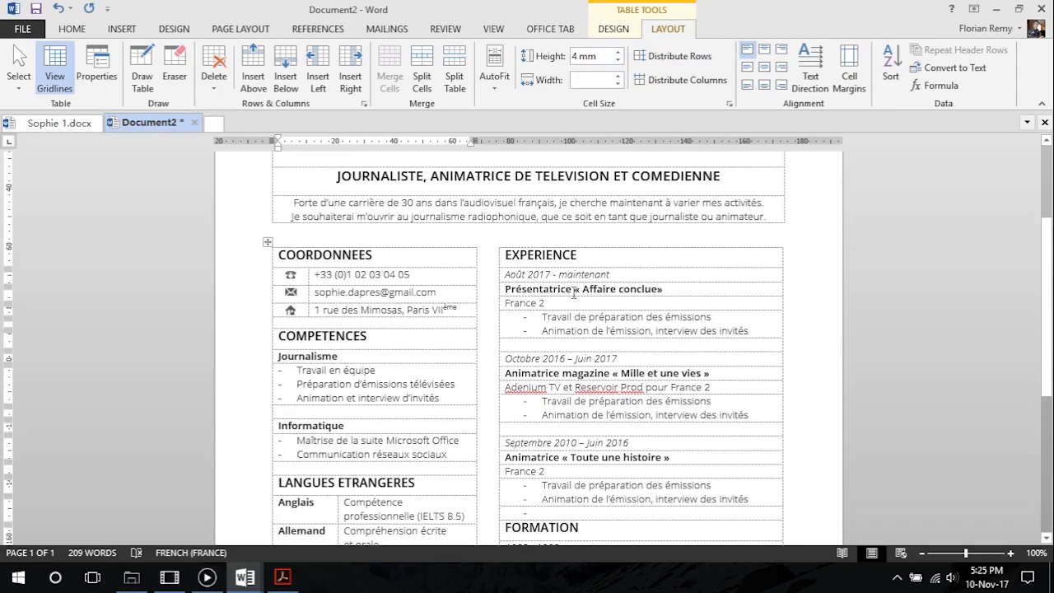
{"action": "left_click", "coordinate": [556, 345]}
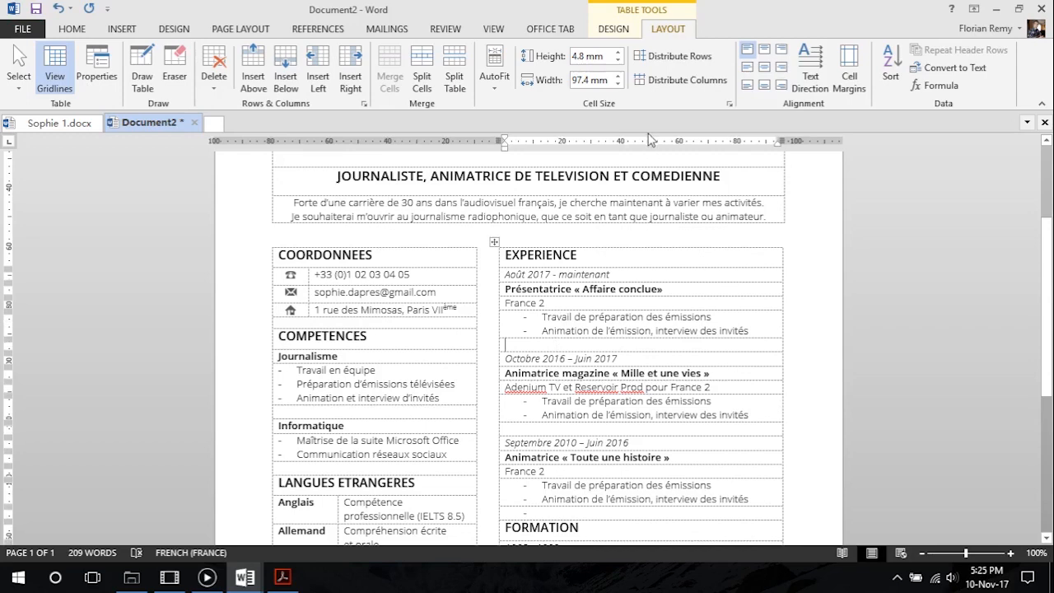
{"action": "scroll", "coordinate": [557, 349], "scroll_direction": "down", "scroll_amount": 2}
{"action": "left_click", "coordinate": [618, 60]}
{"action": "scroll", "coordinate": [581, 301], "scroll_direction": "down", "scroll_amount": 4}
Remove the stray bullet from the blank row above FORMATION and set that row's height to 4 mm
{"action": "left_click", "coordinate": [574, 290]}
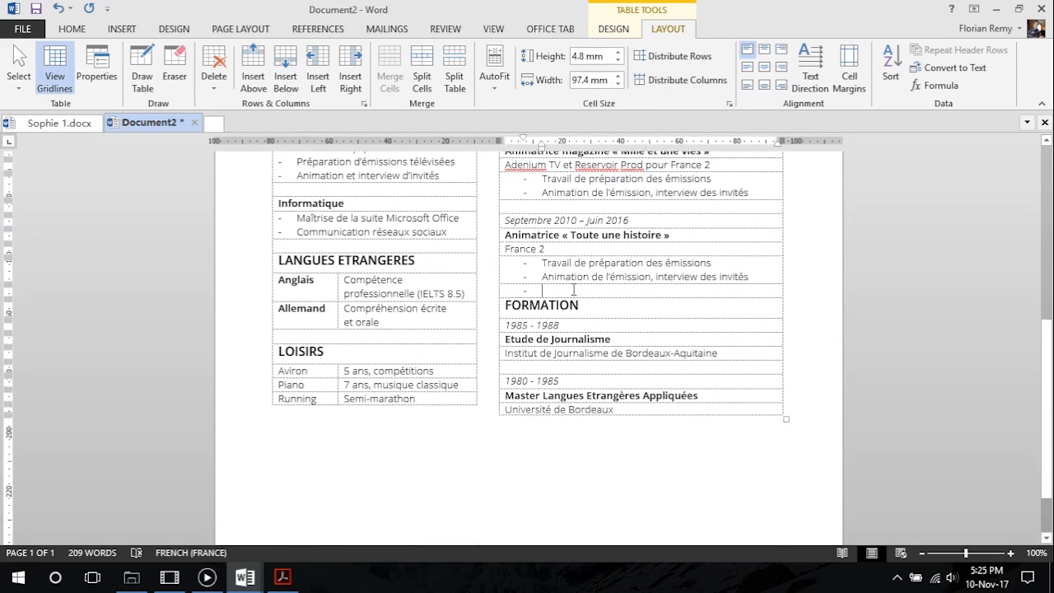
{"action": "key", "text": "BackSpace"}
{"action": "key", "text": "BackSpace"}
{"action": "left_click", "coordinate": [617, 60]}
Apply the Vide style to the blank rows between the EXPERIENCE entries, above FORMATION and between the two FORMATION entries
{"action": "left_click", "coordinate": [555, 362]}
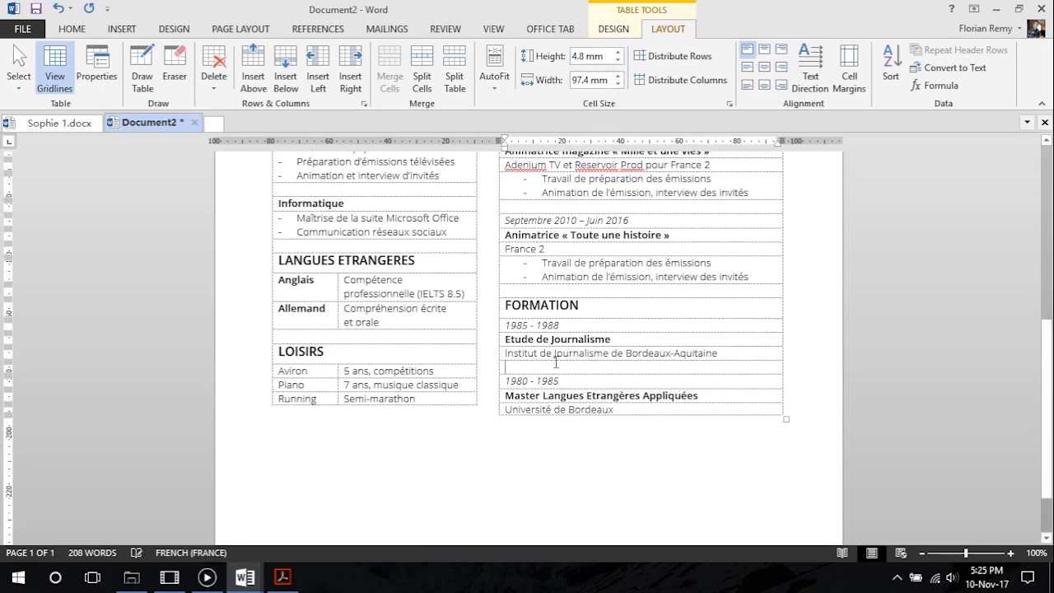
{"action": "left_click", "coordinate": [69, 31]}
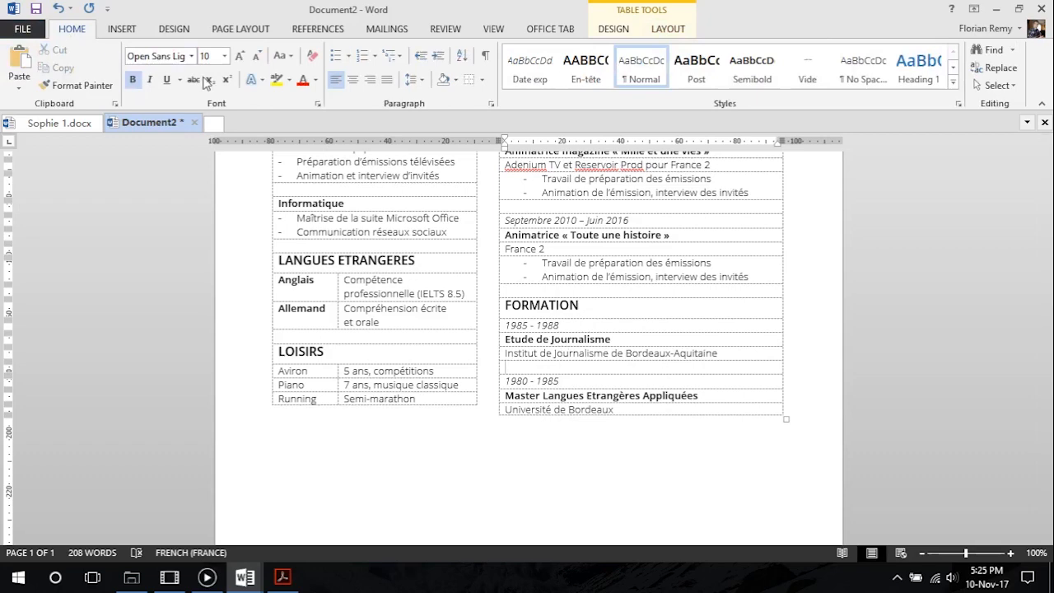
{"action": "left_click", "coordinate": [808, 72]}
{"action": "left_click", "coordinate": [566, 291]}
{"action": "left_click", "coordinate": [807, 80]}
{"action": "left_click", "coordinate": [591, 208]}
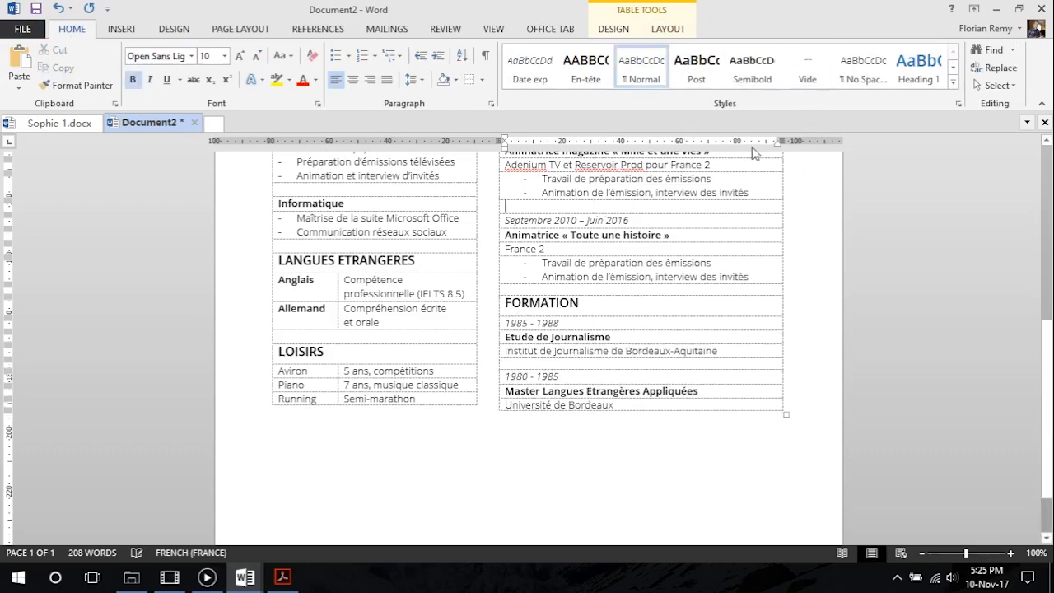
{"action": "left_click", "coordinate": [801, 62]}
{"action": "scroll", "coordinate": [607, 261], "scroll_direction": "up", "scroll_amount": 3}
{"action": "left_click", "coordinate": [580, 234]}
{"action": "left_click", "coordinate": [804, 72]}
Apply the Vide style to the blank rows above Informatique, LANGUES ETRANGERES and LOISIRS
{"action": "scroll", "coordinate": [577, 282], "scroll_direction": "up", "scroll_amount": 3}
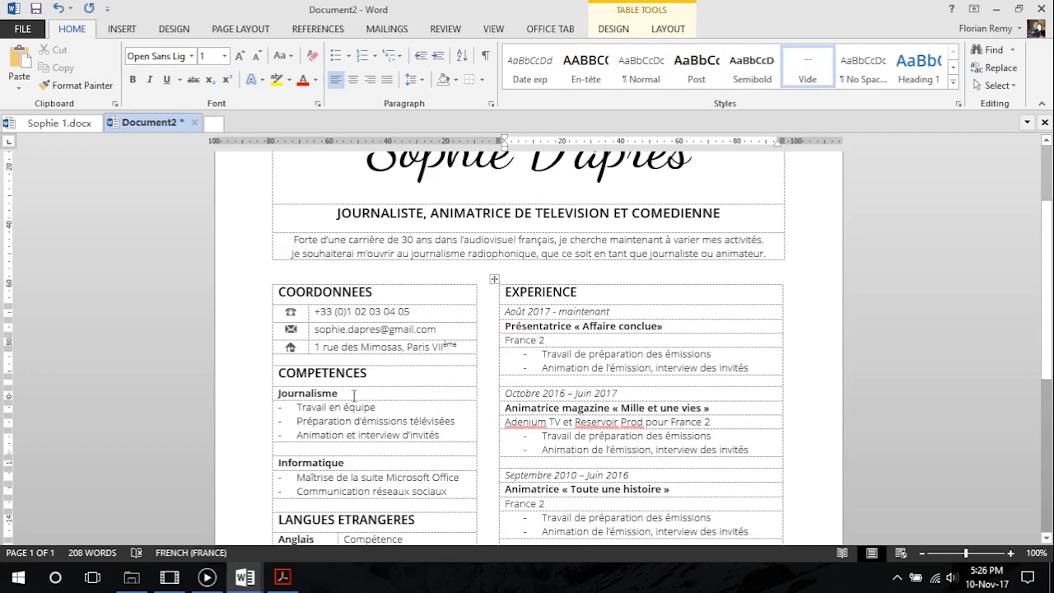
{"action": "left_click", "coordinate": [338, 449]}
{"action": "left_click", "coordinate": [804, 72]}
{"action": "scroll", "coordinate": [348, 359], "scroll_direction": "down", "scroll_amount": 3}
{"action": "left_click", "coordinate": [348, 355]}
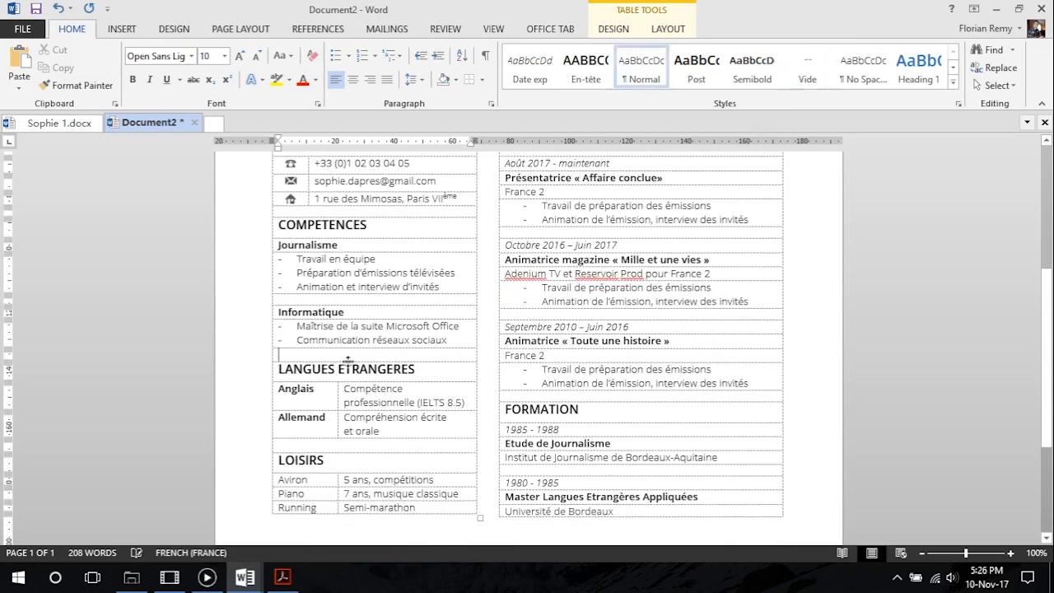
{"action": "left_click", "coordinate": [803, 72]}
{"action": "left_click", "coordinate": [313, 442]}
{"action": "left_click", "coordinate": [803, 73]}
{"action": "scroll", "coordinate": [396, 346], "scroll_direction": "up", "scroll_amount": 1}
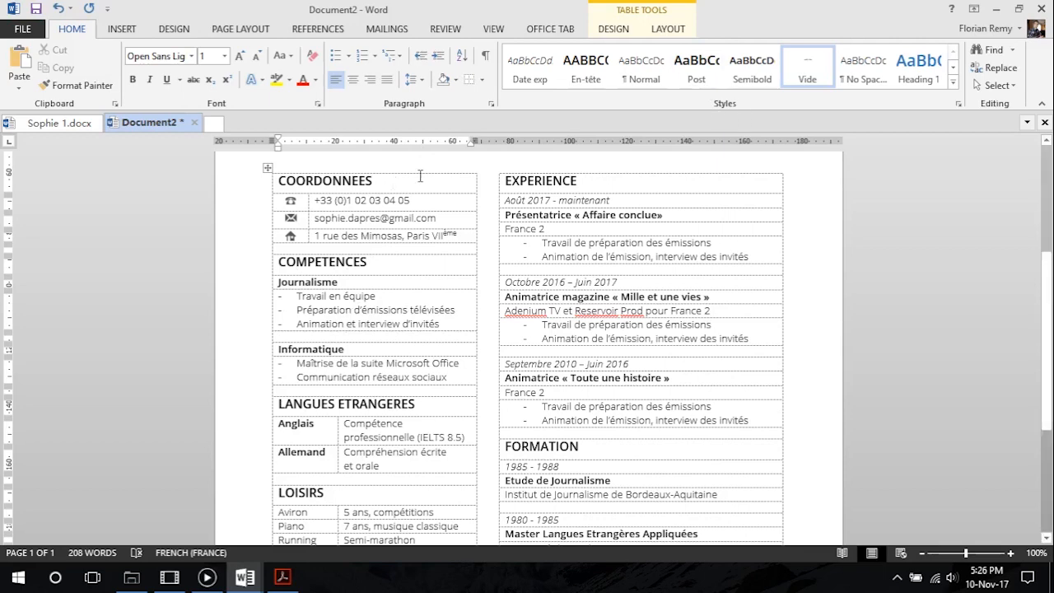
Set the height of the blank row above Informatique to 2 mm and make the Anglais row slightly taller
{"action": "left_click", "coordinate": [667, 32]}
{"action": "left_click", "coordinate": [618, 61]}
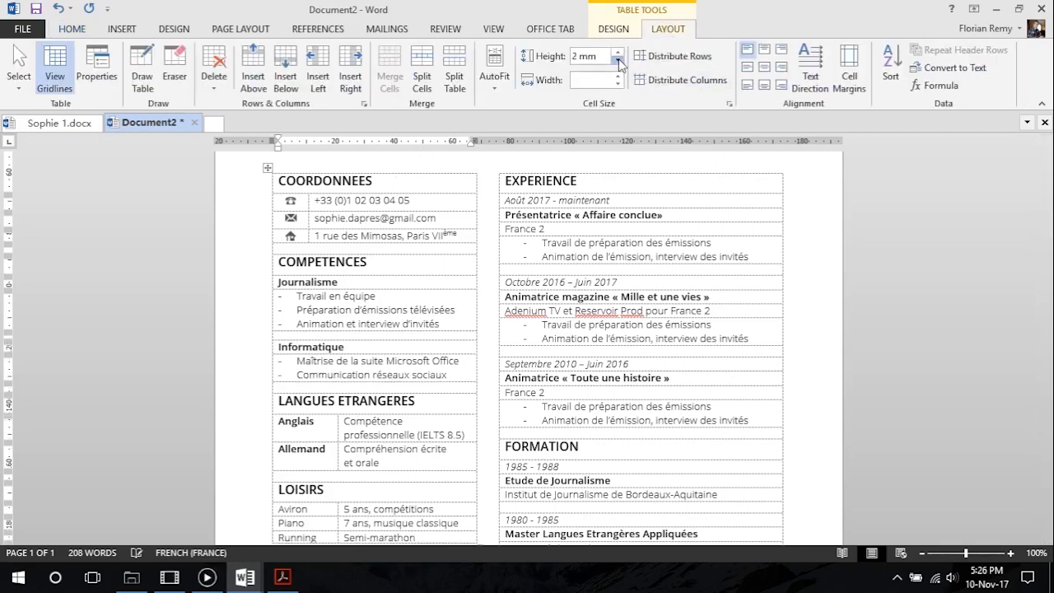
{"action": "left_click", "coordinate": [617, 61]}
{"action": "scroll", "coordinate": [327, 381], "scroll_direction": "down", "scroll_amount": 3}
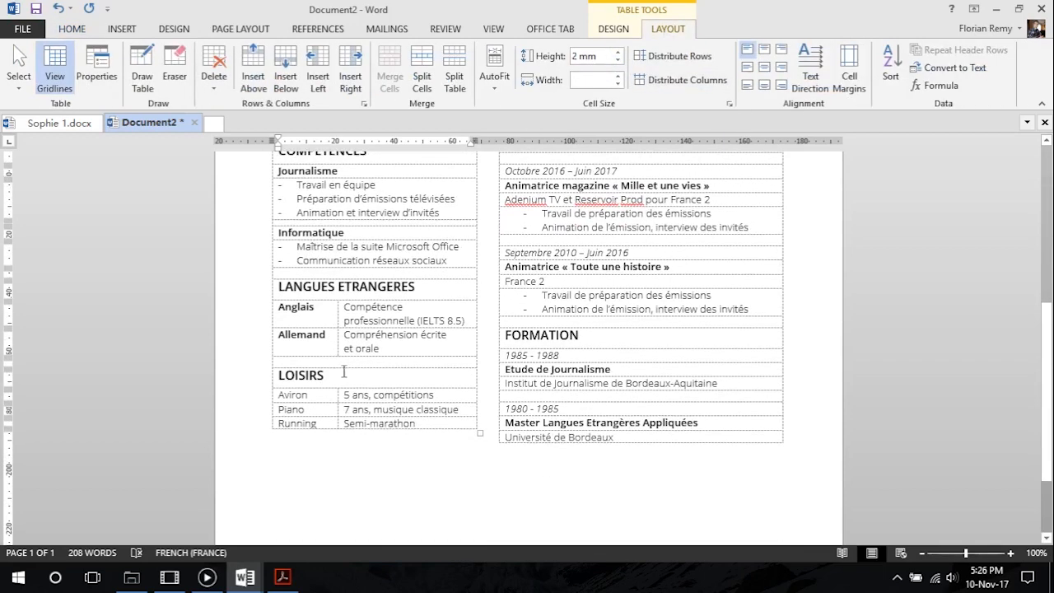
{"action": "left_click_drag", "start_coordinate": [411, 328], "coordinate": [411, 332]}
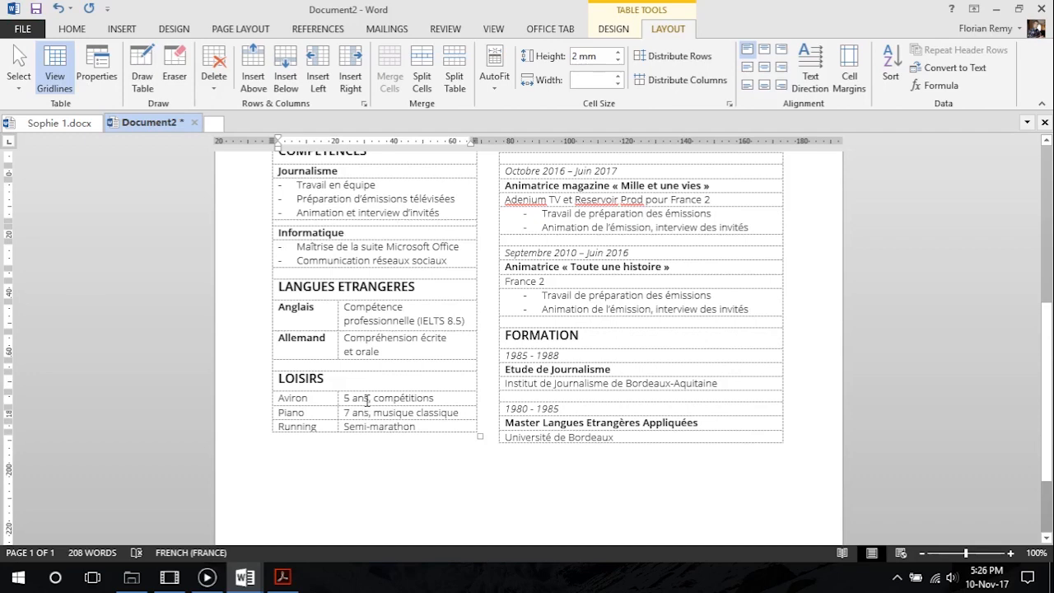
Set the height of the Aviron and Piano rows under LOISIRS to 6 mm, matching the COORDONNEES rows
{"action": "scroll", "coordinate": [368, 398], "scroll_direction": "up", "scroll_amount": 3}
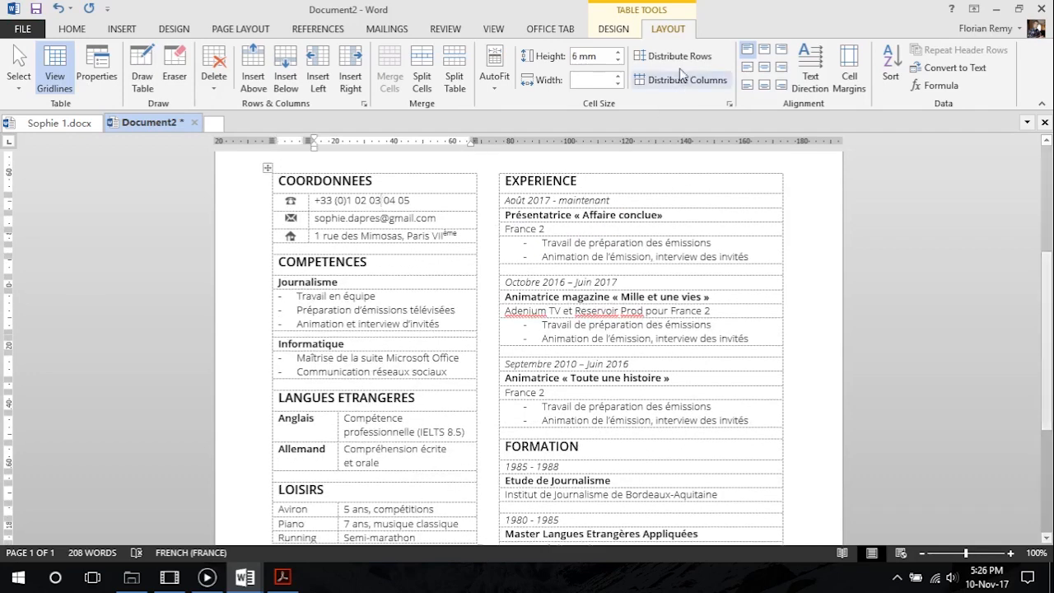
{"action": "scroll", "coordinate": [386, 371], "scroll_direction": "down", "scroll_amount": 3}
{"action": "left_click", "coordinate": [394, 398]}
{"action": "left_click", "coordinate": [618, 52]}
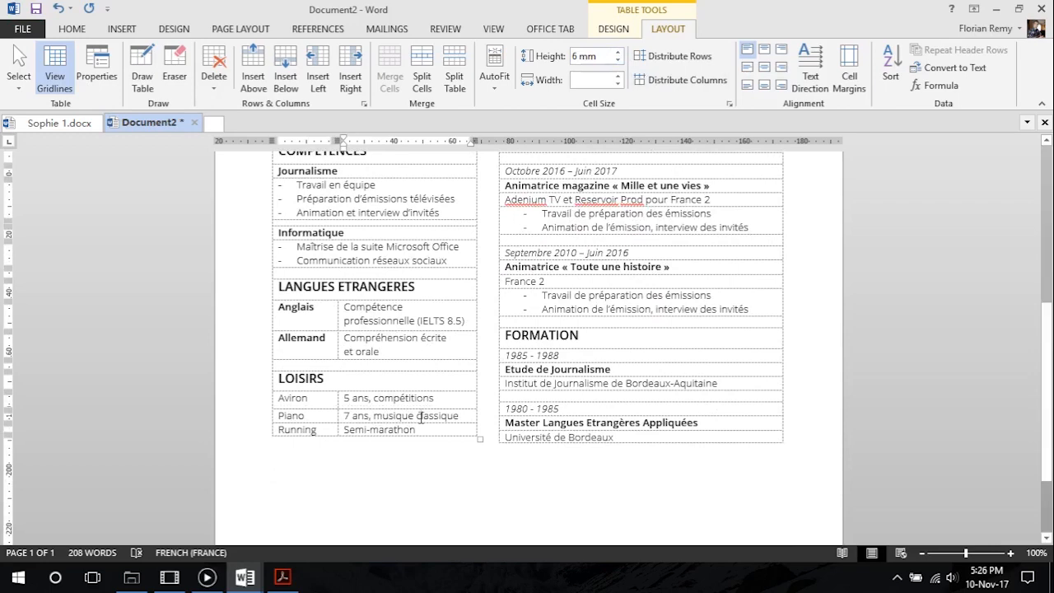
{"action": "left_click", "coordinate": [619, 60]}
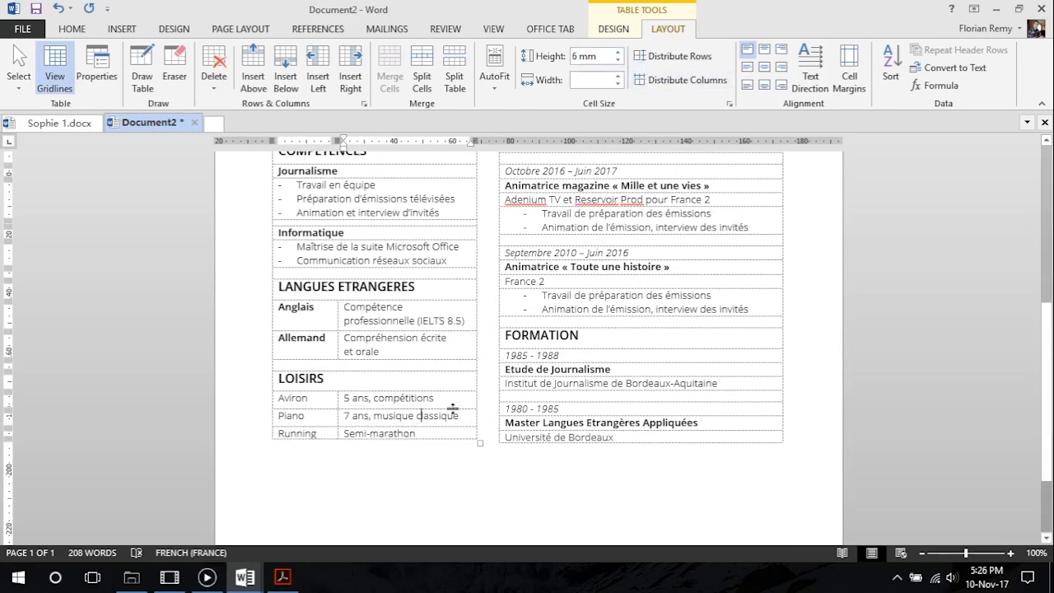
Switch to Acrobat Reader to compare the EXPERIENCE section with the model in CV Tutoriel.pdf
{"action": "scroll", "coordinate": [415, 398], "scroll_direction": "up", "scroll_amount": 3}
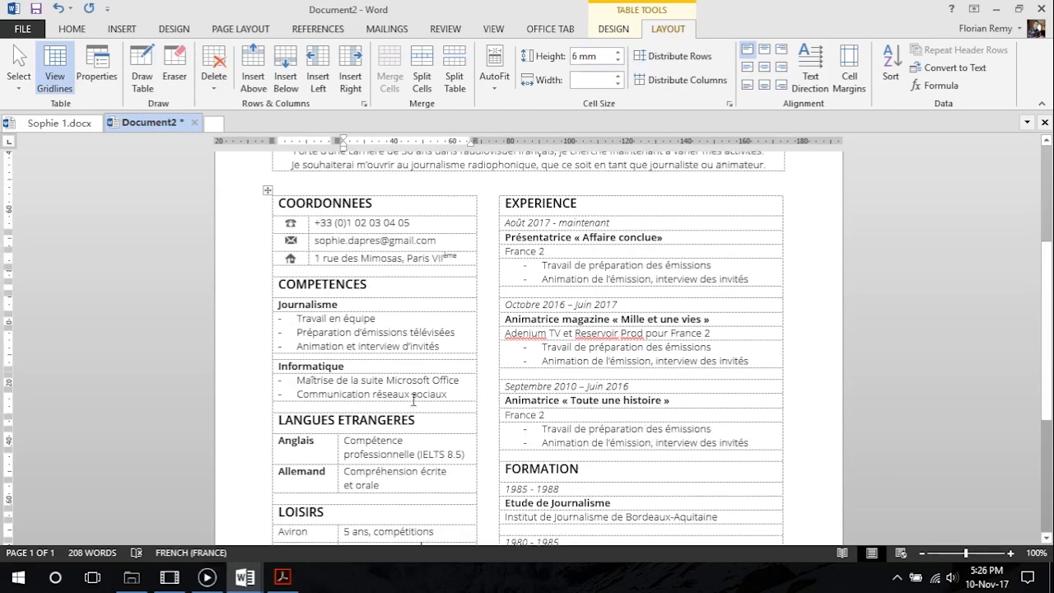
{"action": "left_click", "coordinate": [632, 238]}
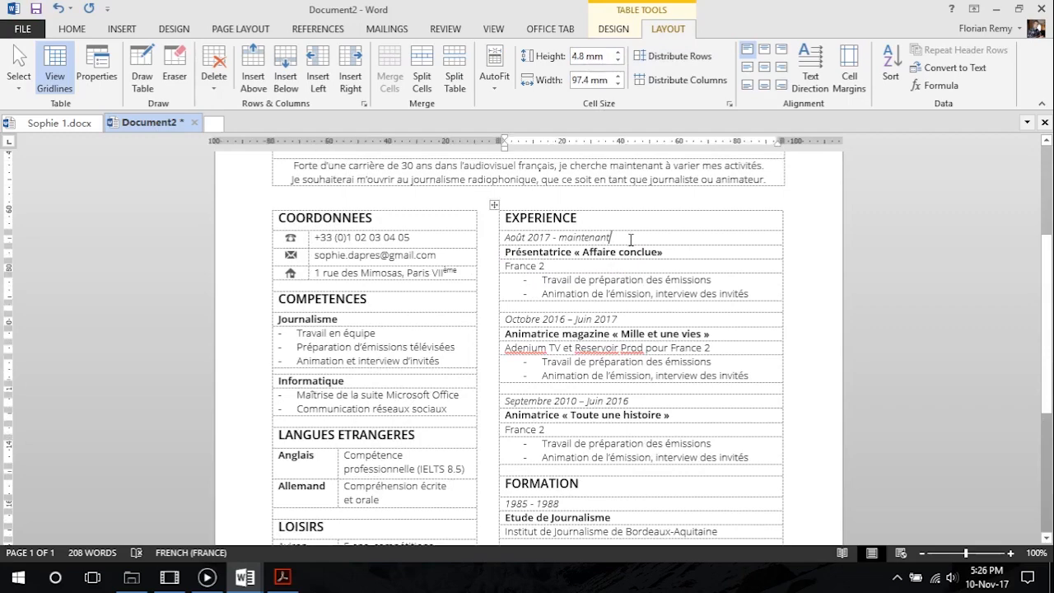
{"action": "left_click", "coordinate": [282, 577]}
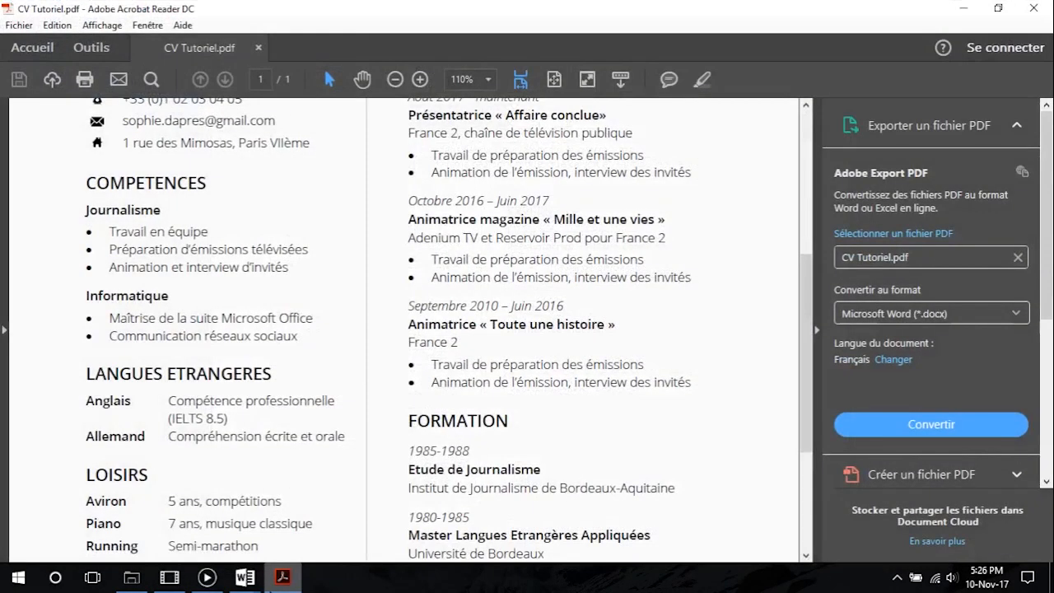
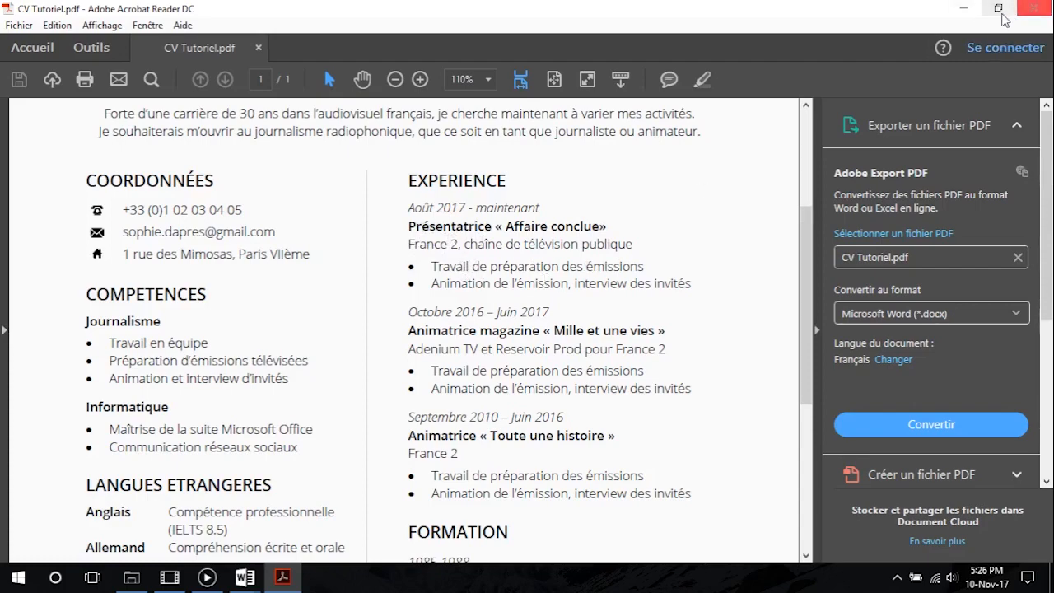
Back in Word, set the « Affaire conclue» entry's row heights: date 6 mm, title 5 mm, France 2 row 6 mm
{"action": "left_click", "coordinate": [1012, 18]}
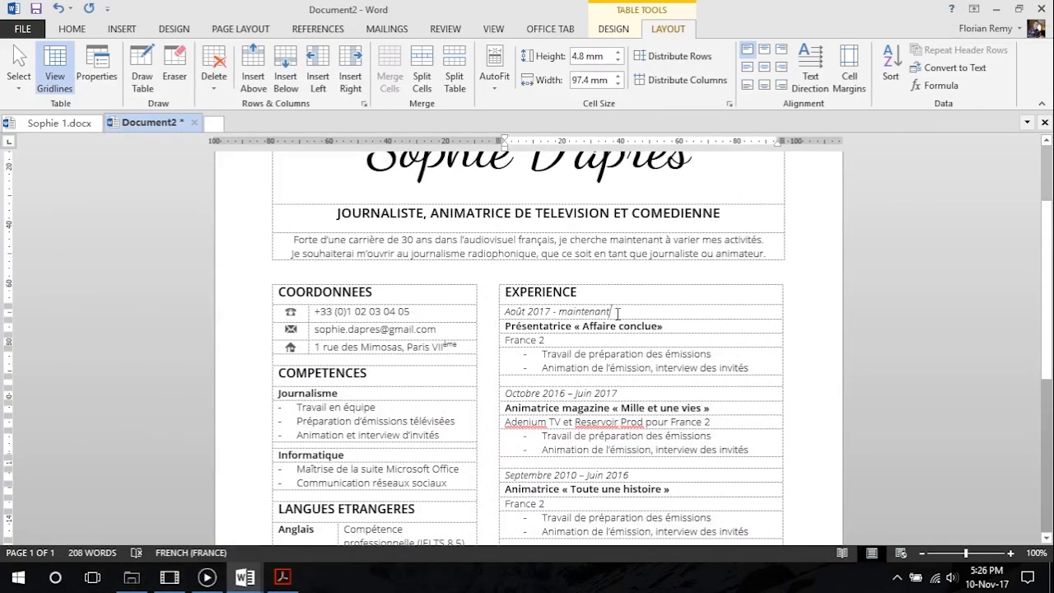
{"action": "left_click", "coordinate": [651, 58]}
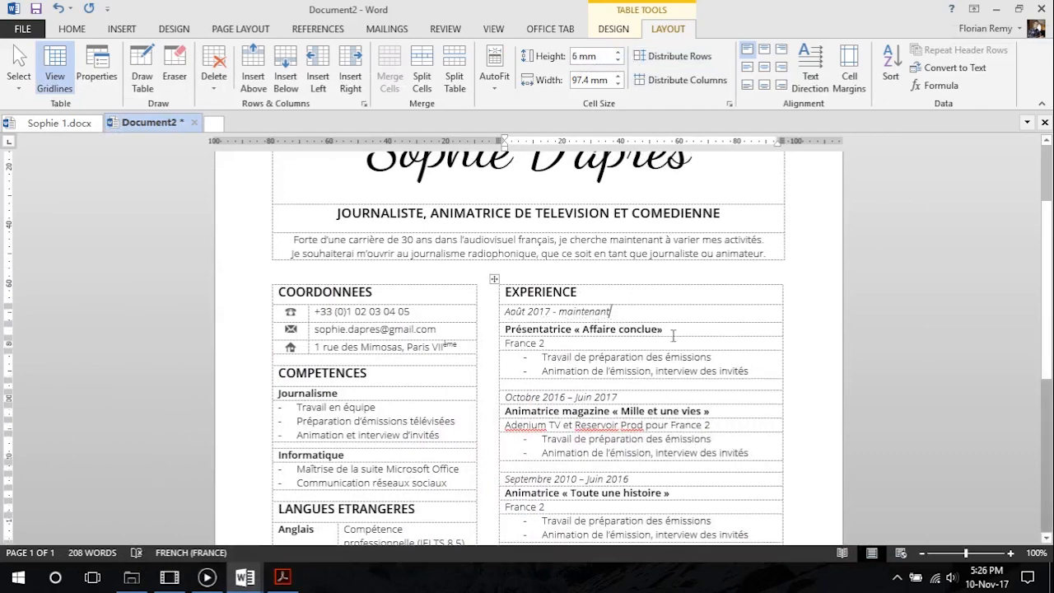
{"action": "left_click", "coordinate": [618, 60]}
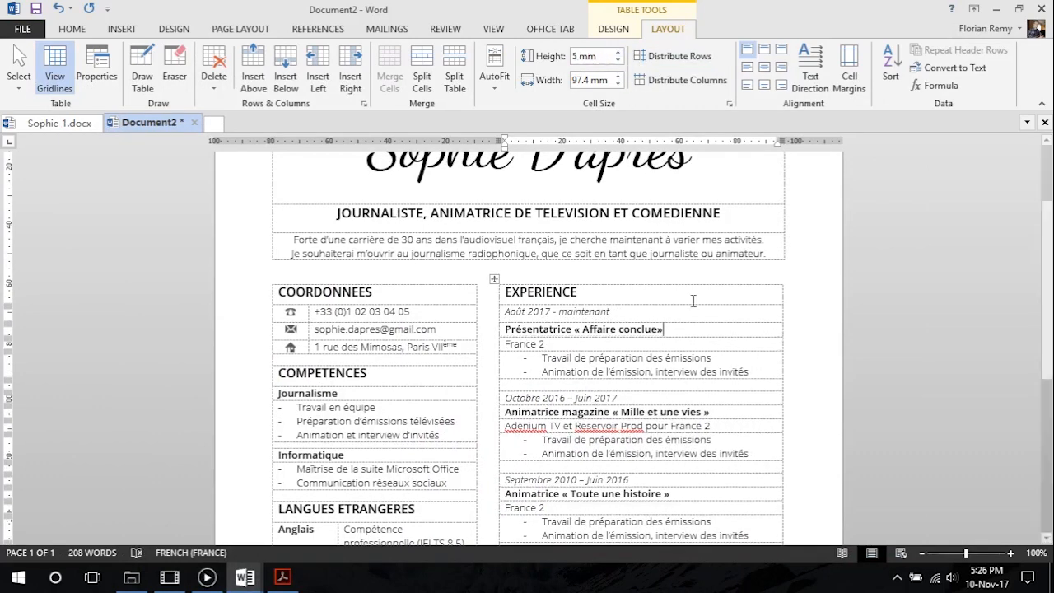
{"action": "left_click", "coordinate": [648, 344]}
{"action": "left_click", "coordinate": [617, 52]}
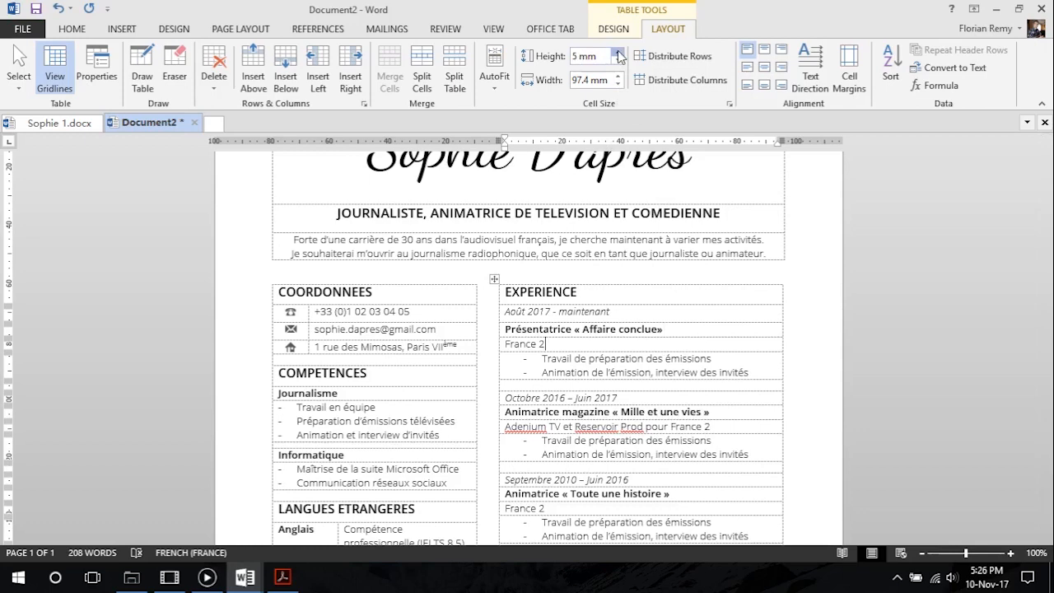
{"action": "left_click", "coordinate": [618, 53]}
Set the « Mille et une vies » entry's row heights: date 6 mm, title 5 mm, Adenium TV row 6 mm
{"action": "scroll", "coordinate": [574, 356], "scroll_direction": "down", "scroll_amount": 1}
{"action": "scroll", "coordinate": [574, 357], "scroll_direction": "down", "scroll_amount": 2}
{"action": "left_click", "coordinate": [618, 53]}
{"action": "left_click", "coordinate": [618, 53]}
{"action": "left_click", "coordinate": [718, 322]}
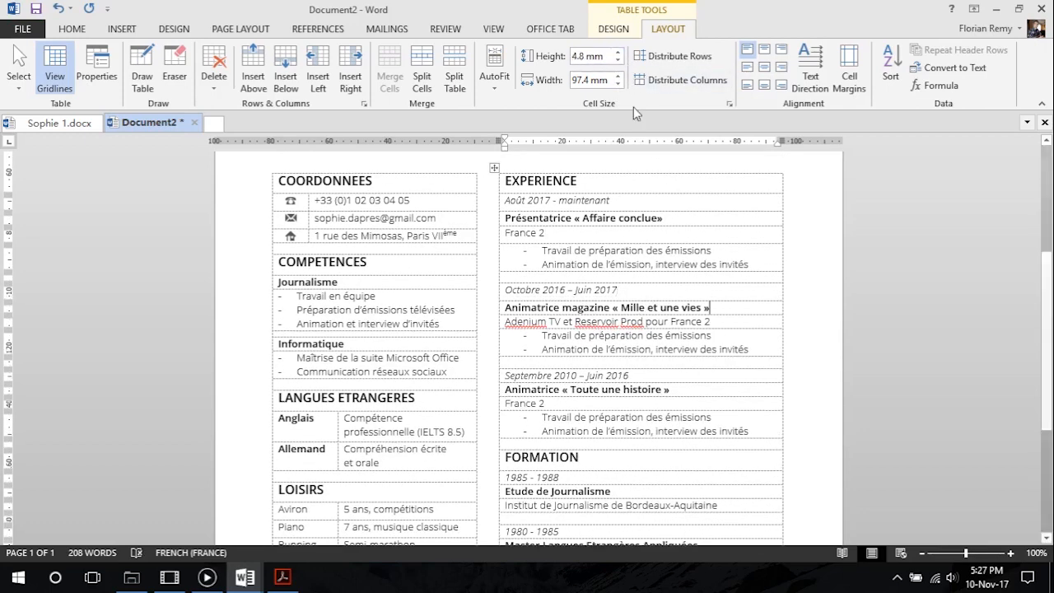
{"action": "left_click", "coordinate": [618, 53]}
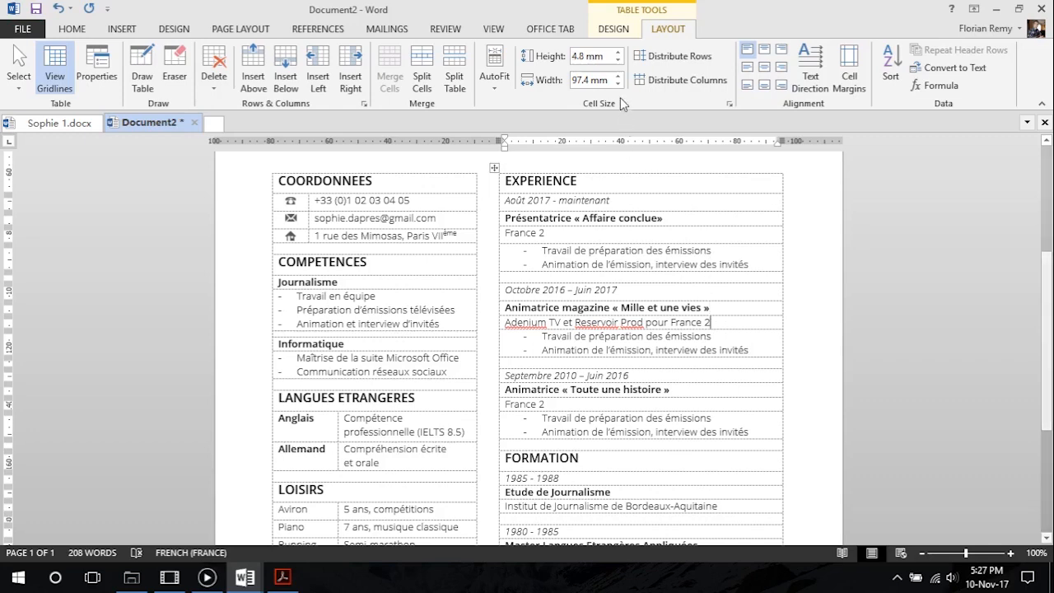
{"action": "left_click", "coordinate": [617, 52]}
Set the « Toute une histoire » entry's row heights: date 6 mm, title 5 mm, France 2 row 6 mm
{"action": "scroll", "coordinate": [673, 318], "scroll_direction": "down", "scroll_amount": 3}
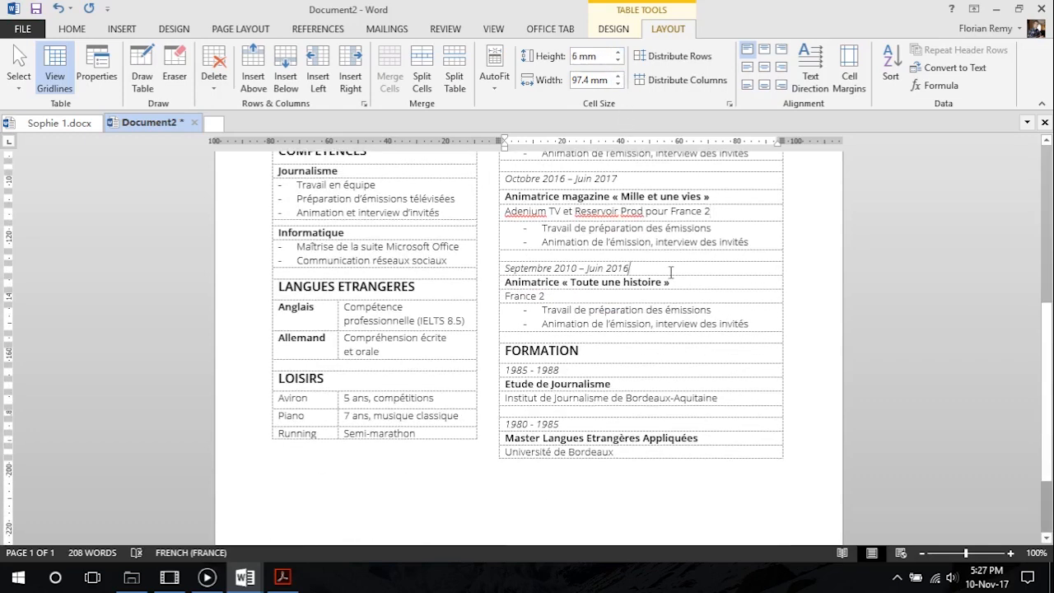
{"action": "left_click", "coordinate": [617, 53]}
{"action": "left_click", "coordinate": [617, 52]}
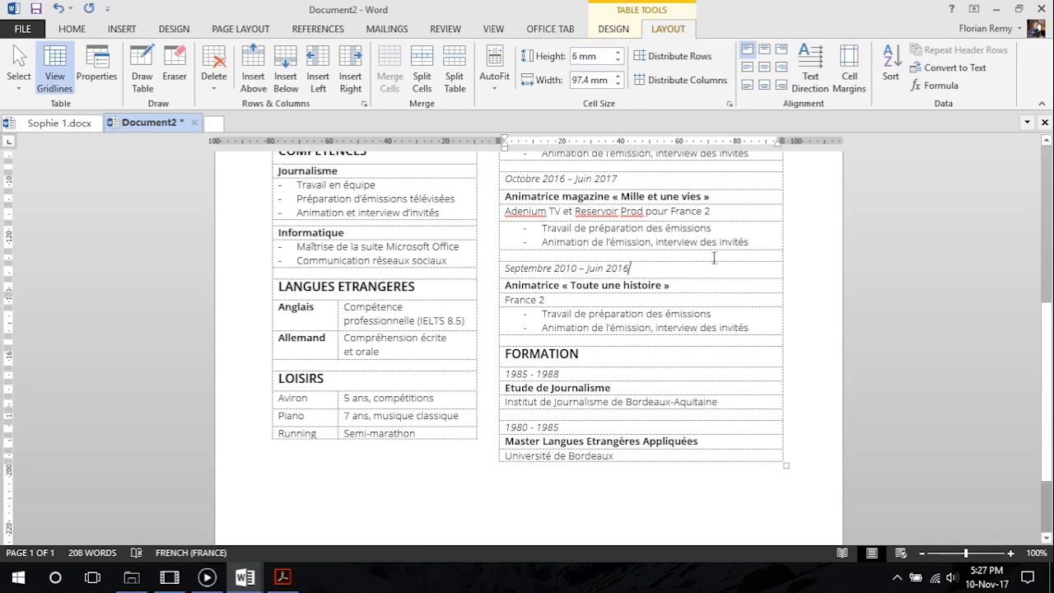
{"action": "left_click", "coordinate": [699, 284]}
{"action": "left_click", "coordinate": [618, 53]}
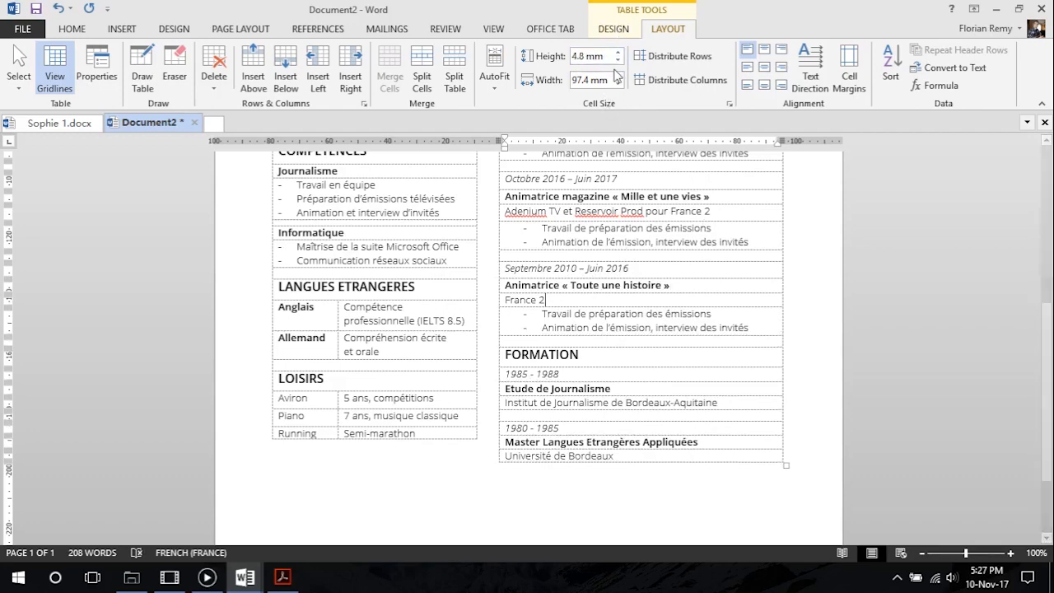
{"action": "left_click", "coordinate": [617, 53]}
{"action": "left_click", "coordinate": [618, 53]}
Under FORMATION, set the 1985 - 1988 row to 6 mm and the Etude de Journalisme and Institut rows to 5 mm
{"action": "scroll", "coordinate": [596, 333], "scroll_direction": "down", "scroll_amount": 2}
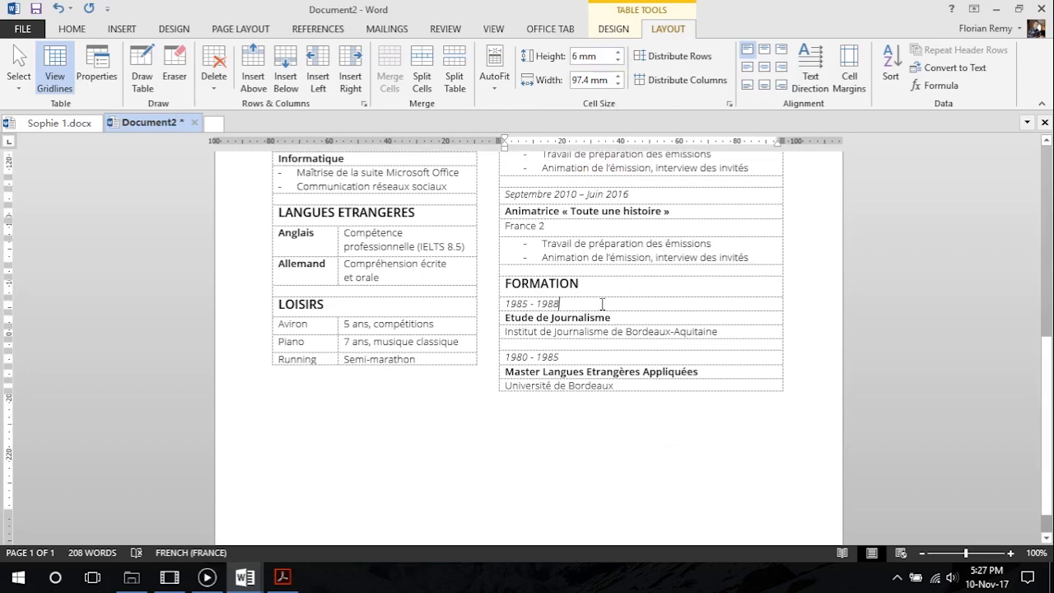
{"action": "left_click", "coordinate": [618, 53]}
{"action": "left_click", "coordinate": [617, 53]}
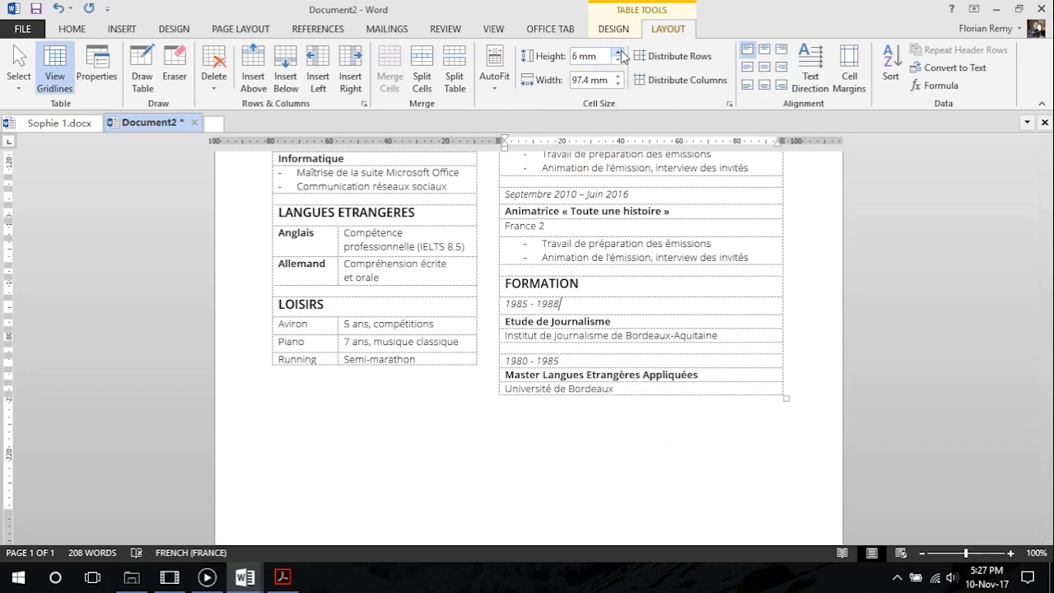
{"action": "left_click", "coordinate": [649, 324]}
{"action": "left_click", "coordinate": [617, 52]}
{"action": "left_click", "coordinate": [726, 335]}
{"action": "left_click", "coordinate": [618, 53]}
Set the 1980 - 1985 row to 6 mm and the Master Langues Etrangères Appliquées and Université de Bordeaux rows to 5 mm
{"action": "scroll", "coordinate": [705, 340], "scroll_direction": "down", "scroll_amount": 1}
{"action": "left_click", "coordinate": [631, 323]}
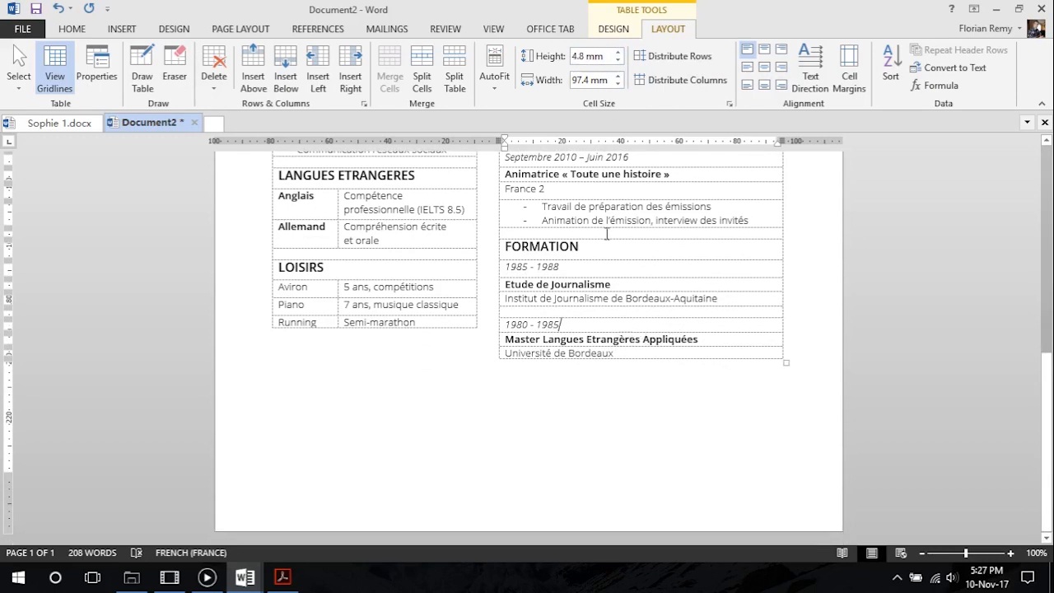
{"action": "left_click", "coordinate": [618, 52]}
{"action": "left_click", "coordinate": [618, 51]}
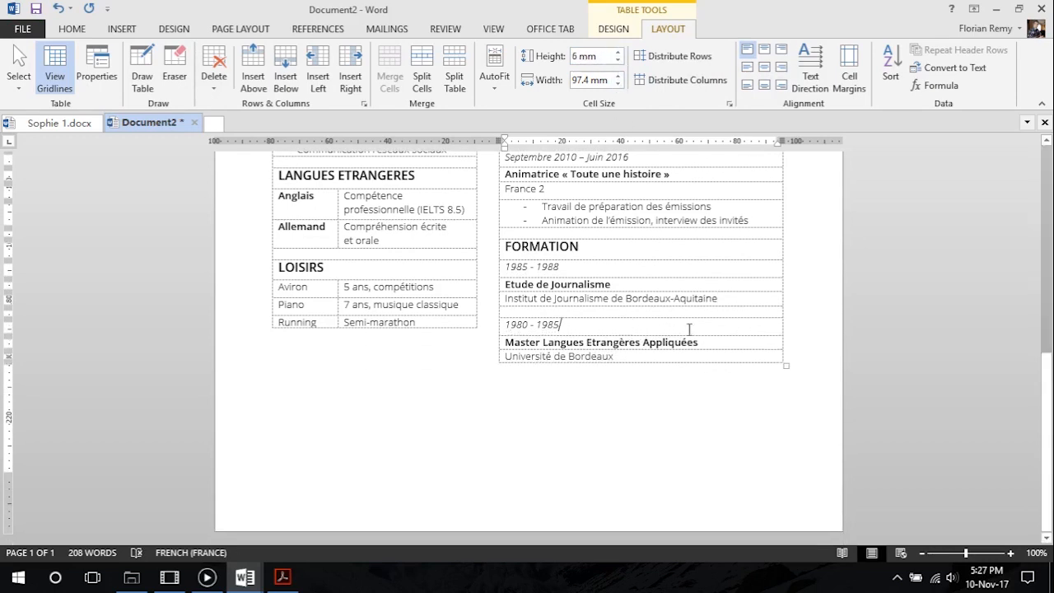
{"action": "left_click", "coordinate": [617, 52]}
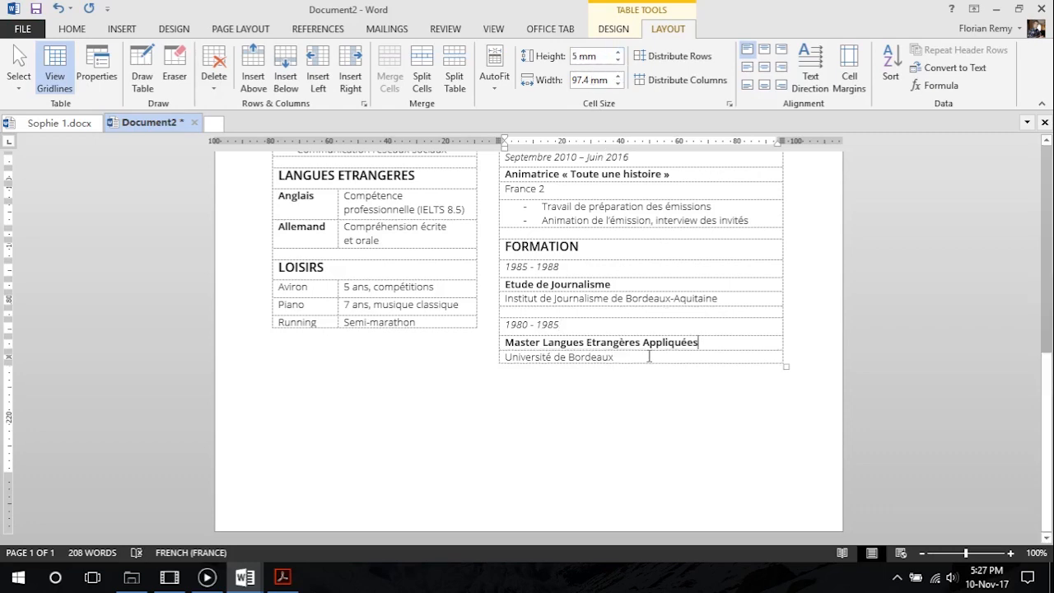
{"action": "left_click", "coordinate": [618, 52]}
Review the spacing of both CV columns and check the whole page in the print preview
{"action": "scroll", "coordinate": [647, 324], "scroll_direction": "up", "scroll_amount": 4}
{"action": "scroll", "coordinate": [644, 322], "scroll_direction": "up", "scroll_amount": 5}
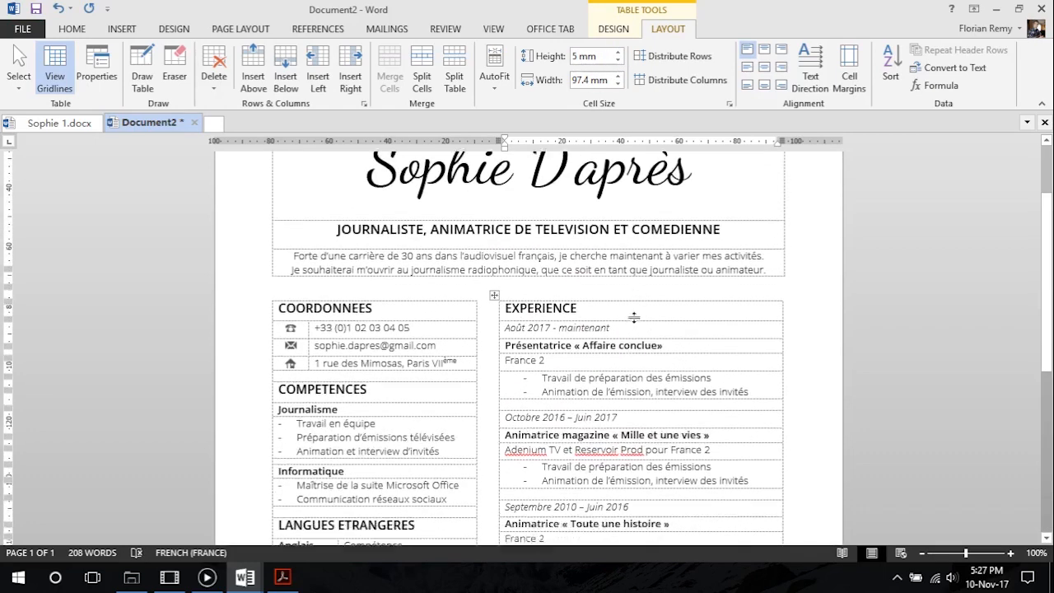
{"action": "scroll", "coordinate": [631, 315], "scroll_direction": "down", "scroll_amount": 2}
{"action": "scroll", "coordinate": [560, 374], "scroll_direction": "down", "scroll_amount": 2}
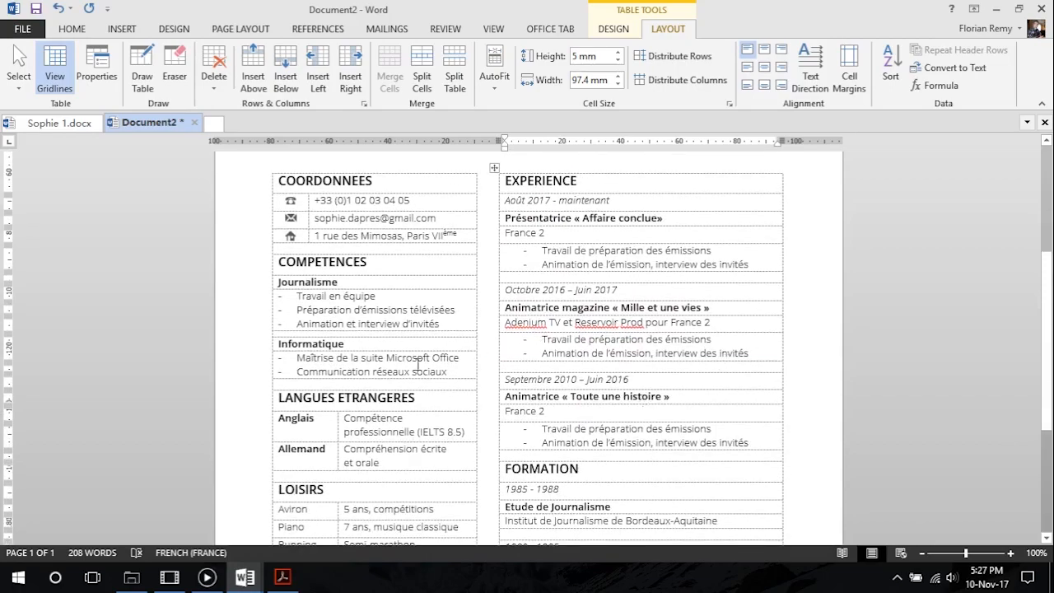
{"action": "left_click", "coordinate": [23, 28]}
{"action": "left_click", "coordinate": [68, 212]}
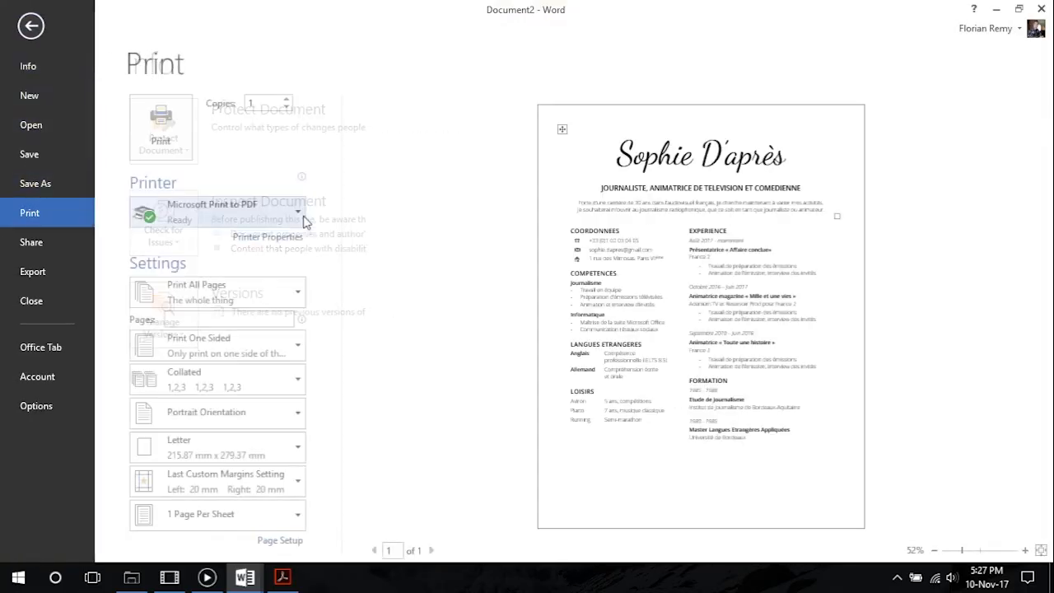
{"action": "left_click", "coordinate": [31, 27]}
Set the page background to a custom very light grey, RGB 250, 250, 250
{"action": "scroll", "coordinate": [453, 315], "scroll_direction": "up", "scroll_amount": 10}
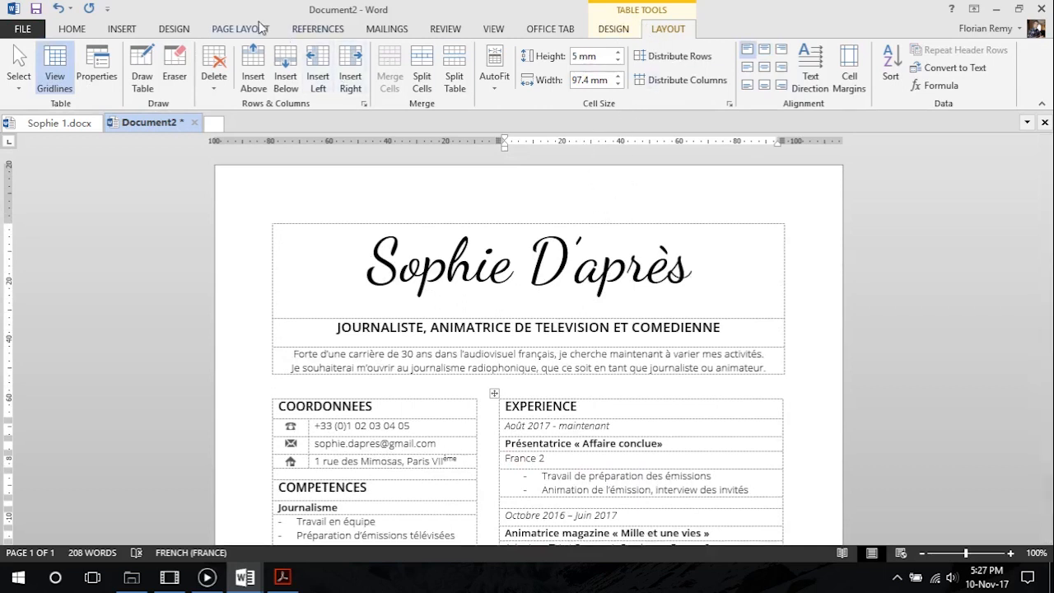
{"action": "left_click", "coordinate": [233, 31]}
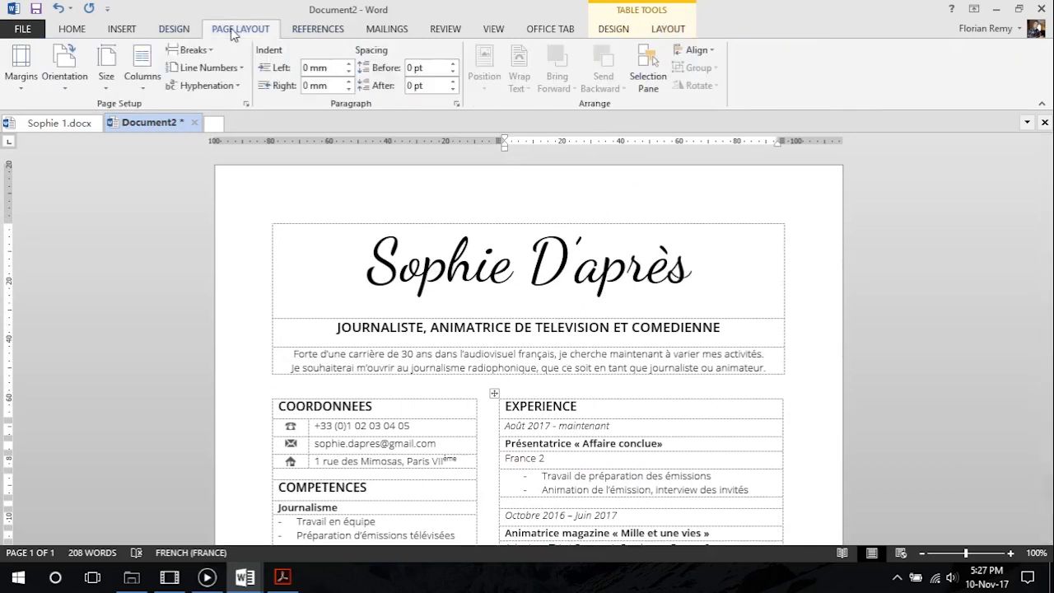
{"action": "left_click", "coordinate": [175, 31]}
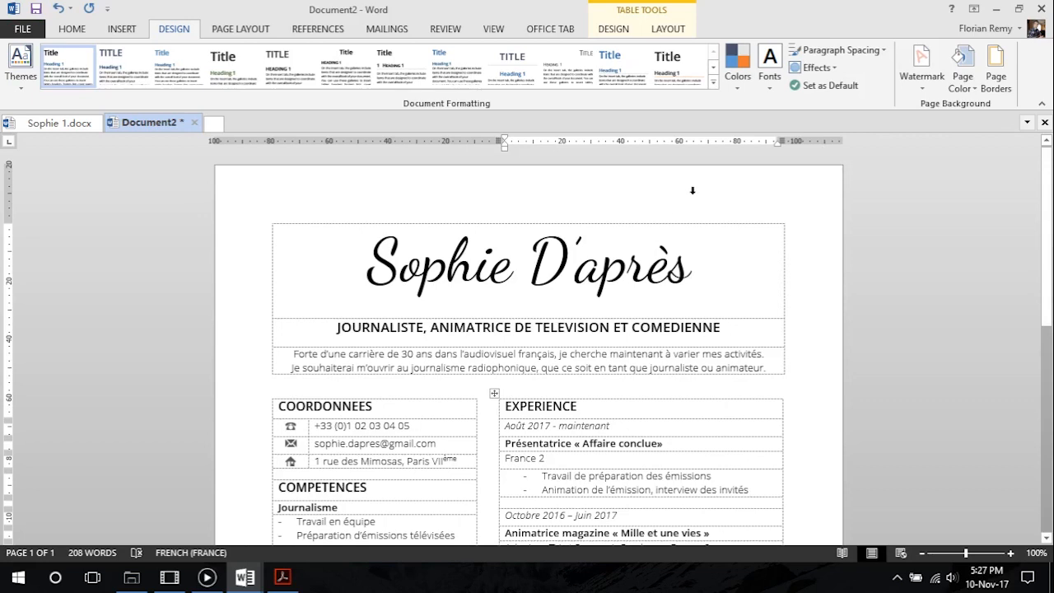
{"action": "left_click", "coordinate": [968, 86]}
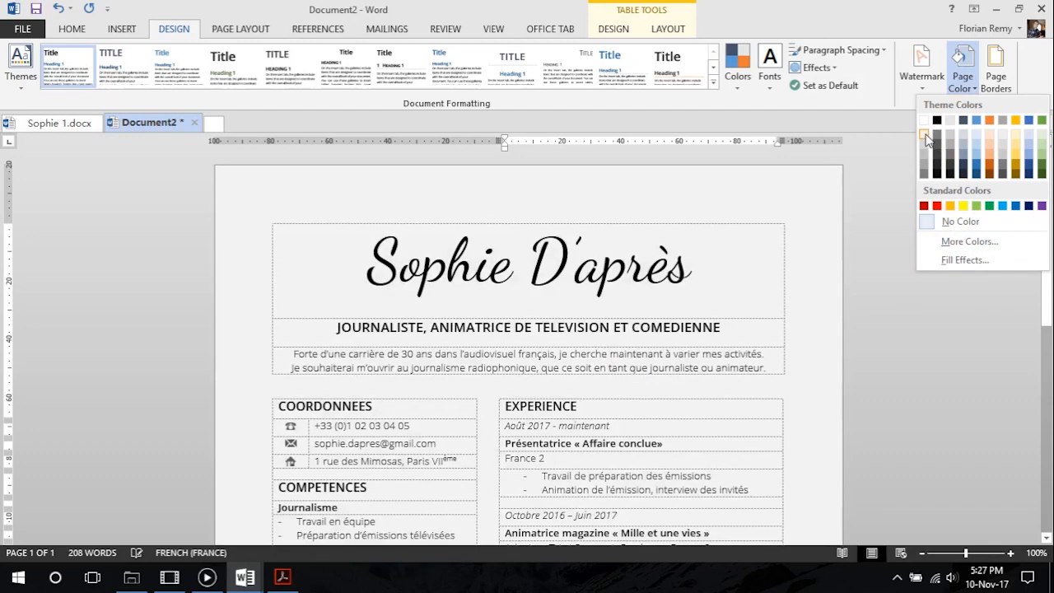
{"action": "left_click", "coordinate": [968, 241]}
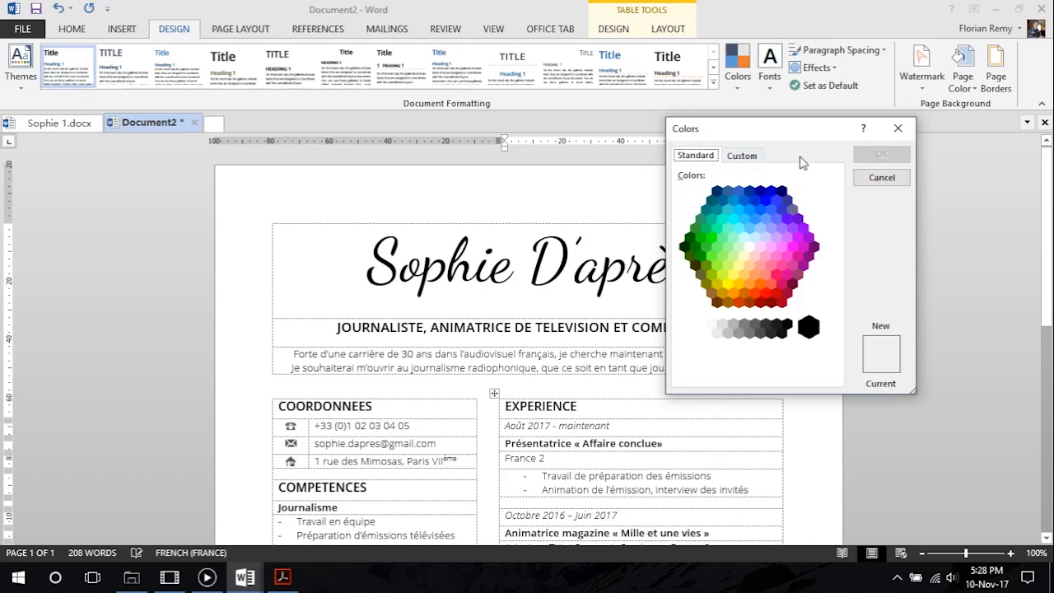
{"action": "left_click", "coordinate": [742, 156]}
{"action": "left_click_drag", "start_coordinate": [756, 321], "coordinate": [736, 321]}
{"action": "type", "text": "250"}
{"action": "key", "text": "Tab"}
{"action": "type", "text": "250"}
{"action": "key", "text": "Tab"}
{"action": "type", "text": "250"}
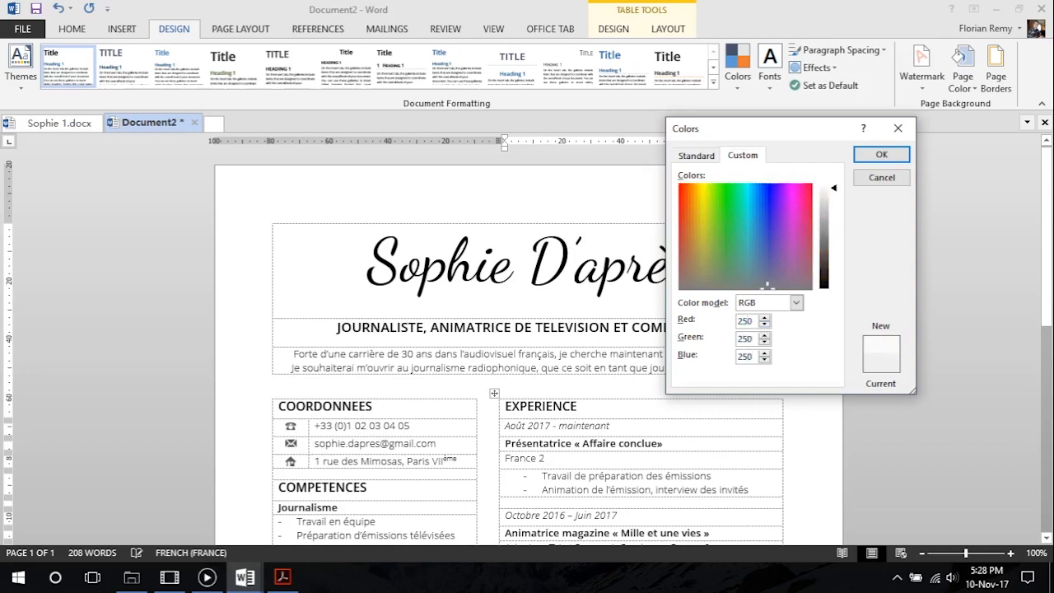
{"action": "left_click", "coordinate": [875, 156]}
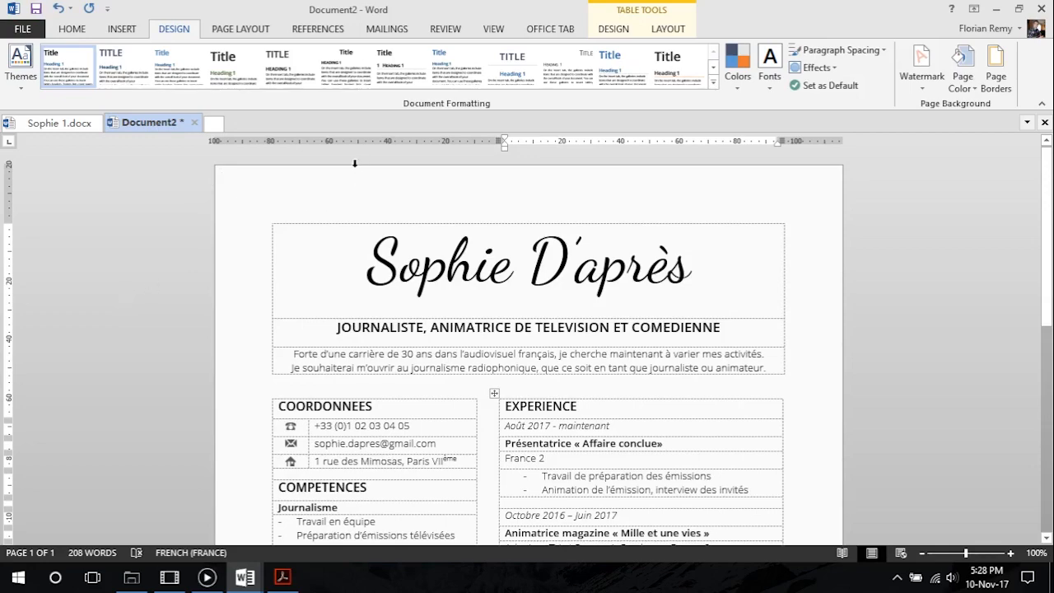
Review the new page background and compare the layout with the model CV Tutoriel.pdf in Acrobat Reader
{"action": "scroll", "coordinate": [242, 264], "scroll_direction": "down", "scroll_amount": 10}
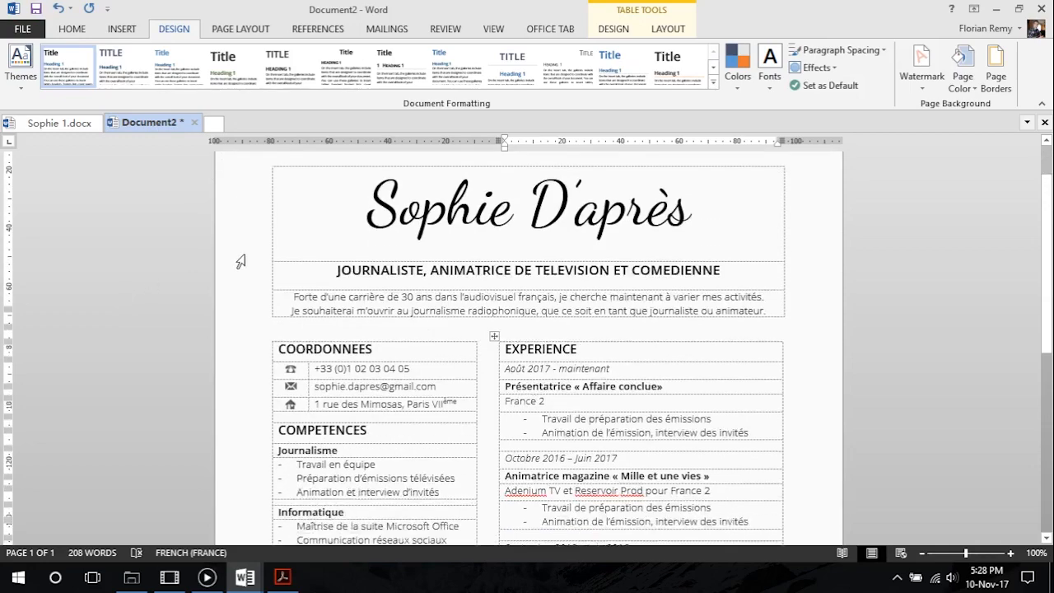
{"action": "scroll", "coordinate": [600, 395], "scroll_direction": "up", "scroll_amount": 6}
{"action": "scroll", "coordinate": [601, 395], "scroll_direction": "up", "scroll_amount": 1}
{"action": "scroll", "coordinate": [576, 387], "scroll_direction": "down", "scroll_amount": 1}
{"action": "scroll", "coordinate": [543, 380], "scroll_direction": "up", "scroll_amount": 3}
{"action": "scroll", "coordinate": [515, 375], "scroll_direction": "down", "scroll_amount": 2}
{"action": "scroll", "coordinate": [514, 375], "scroll_direction": "down", "scroll_amount": 2}
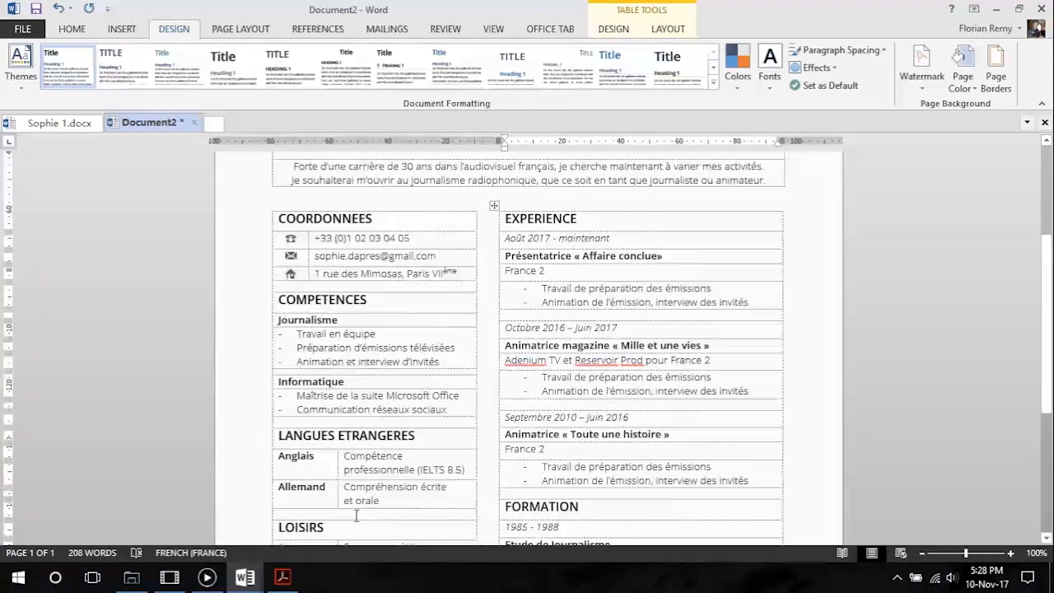
{"action": "left_click", "coordinate": [282, 576]}
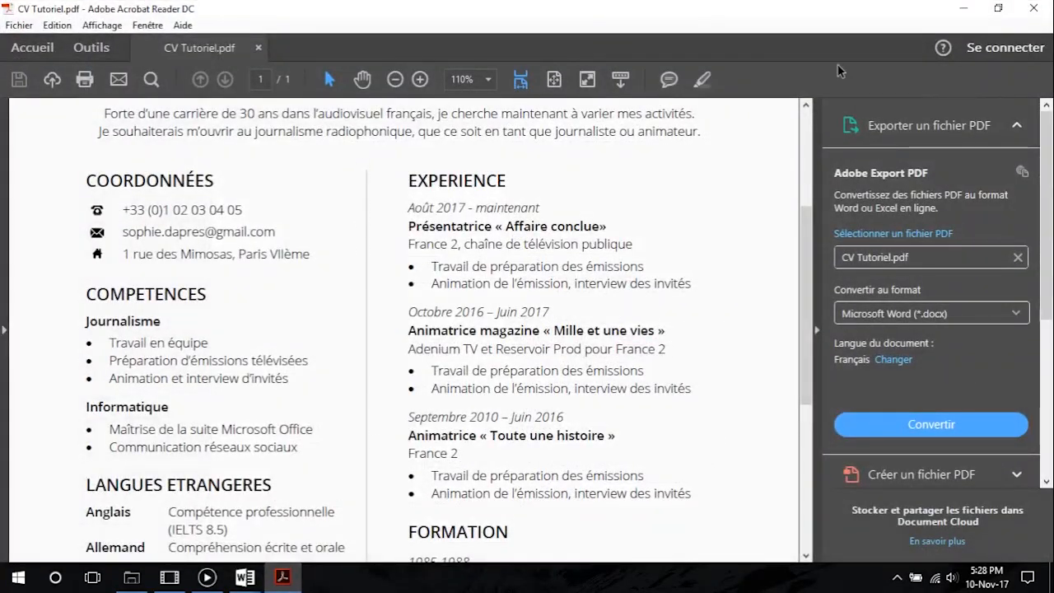
{"action": "left_click", "coordinate": [960, 9]}
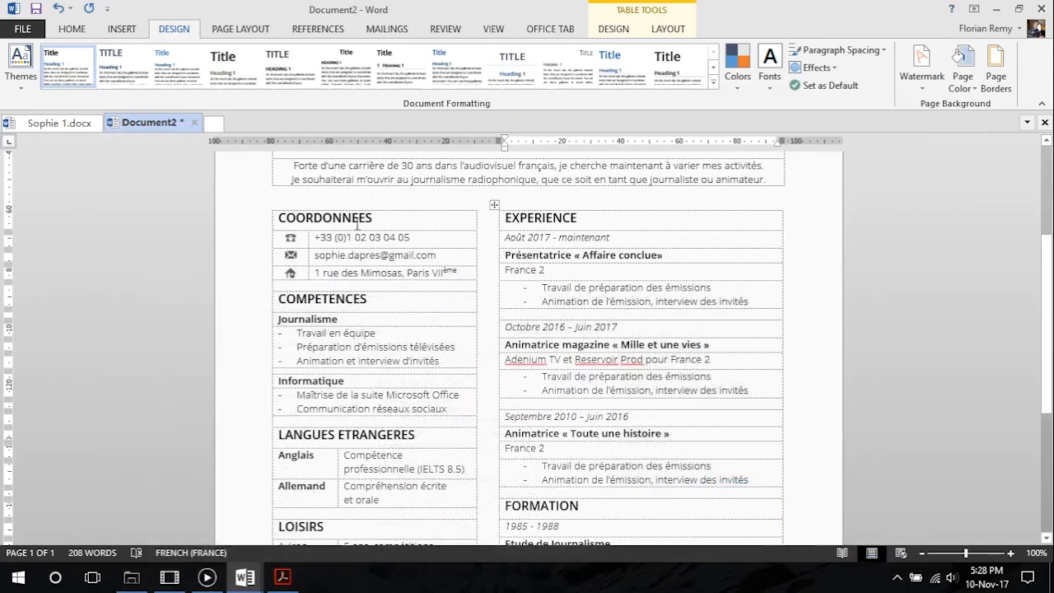
Draw a straight vertical line about 137 mm long between the two columns, starting level with the COORDONNEES and EXPERIENCE headings
{"action": "left_click", "coordinate": [125, 31]}
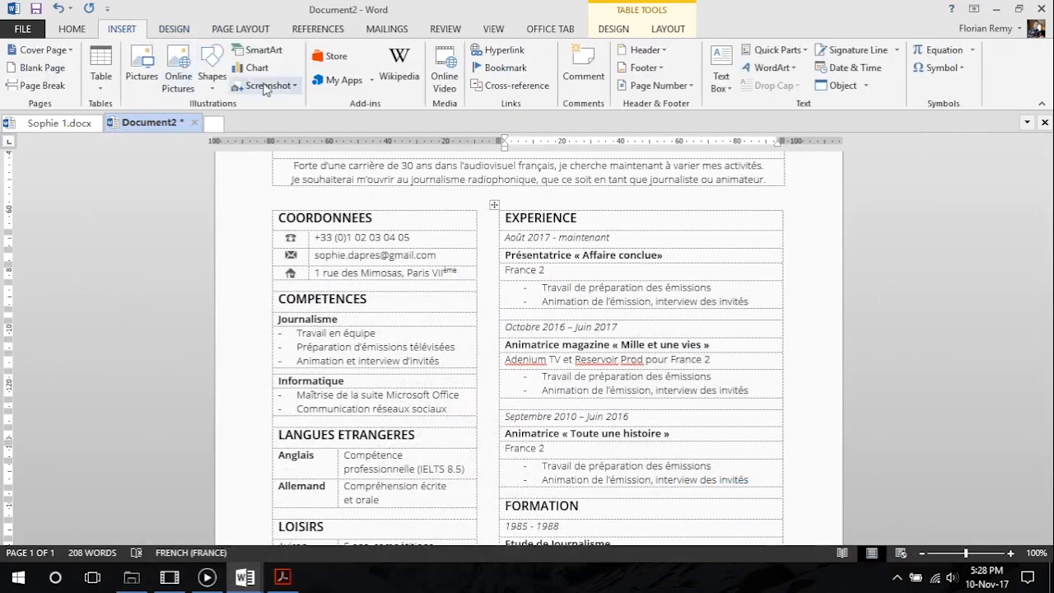
{"action": "left_click", "coordinate": [212, 76]}
{"action": "left_click", "coordinate": [228, 119]}
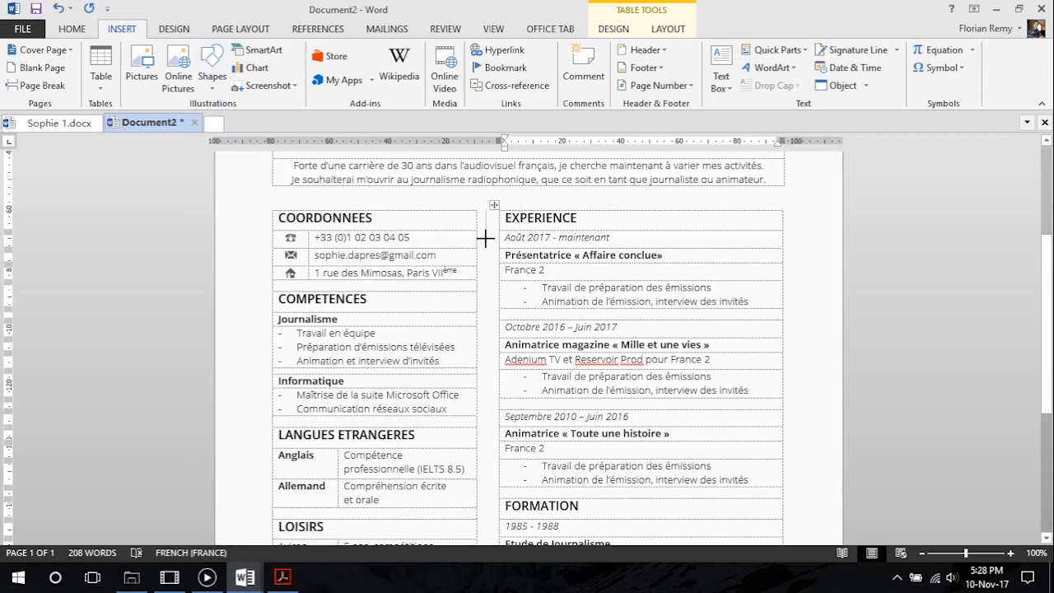
{"action": "scroll", "coordinate": [477, 489], "scroll_direction": "down", "scroll_amount": 1}
{"action": "scroll", "coordinate": [478, 489], "scroll_direction": "down", "scroll_amount": 4}
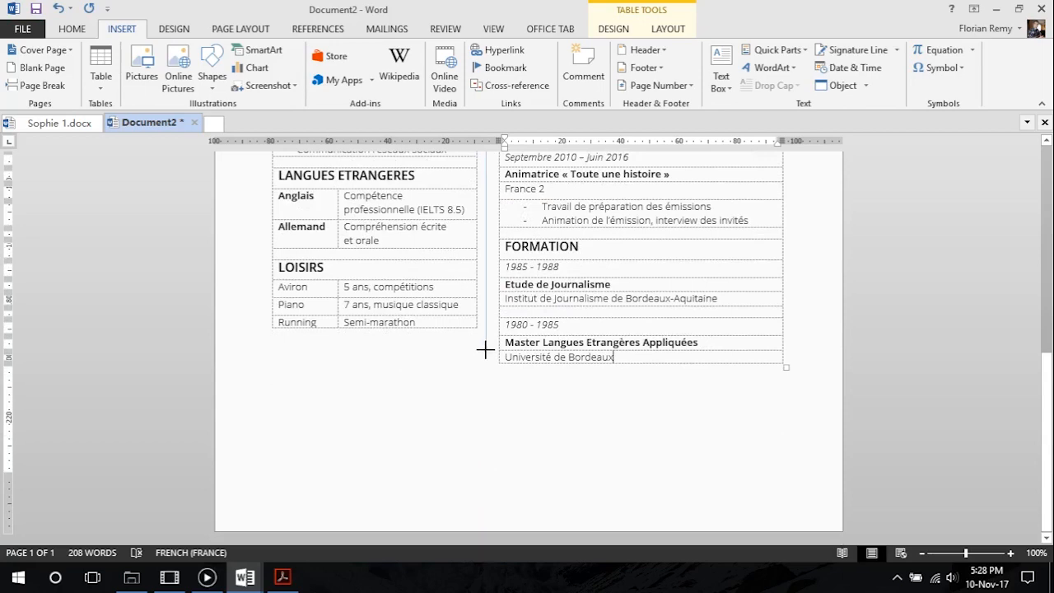
{"action": "left_click_drag", "start_coordinate": [485, 350], "coordinate": [486, 351]}
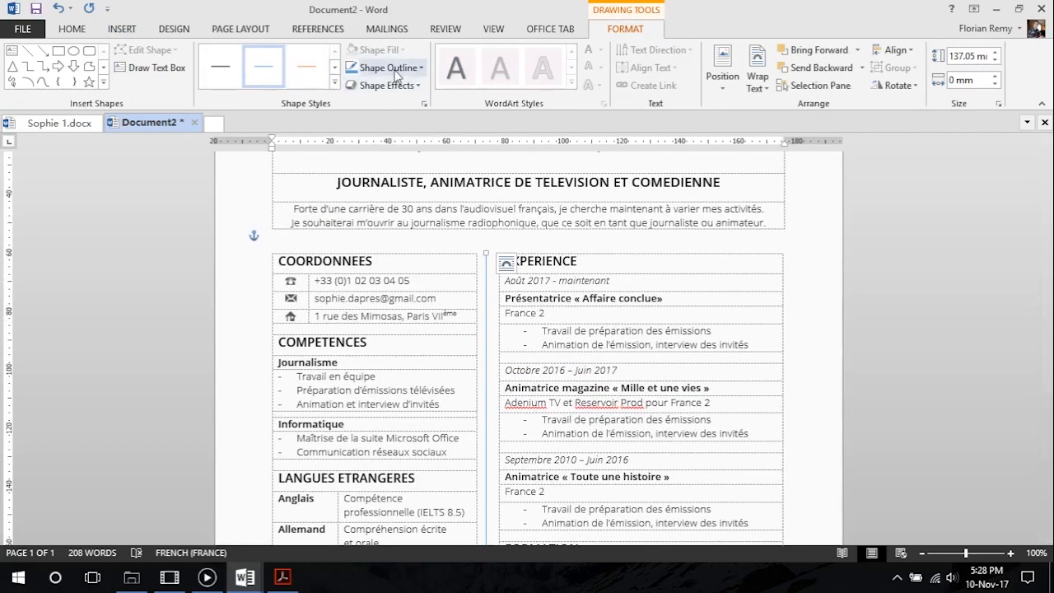
Change the vertical divider line's outline to a grey shade of the white theme colour and check it down the page
{"action": "left_click", "coordinate": [396, 68]}
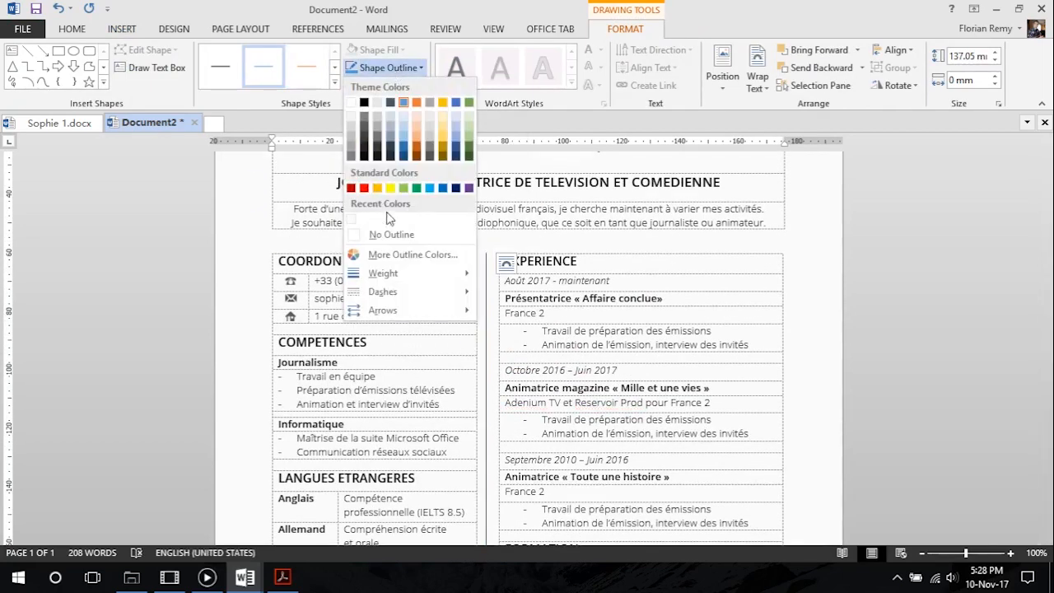
{"action": "left_click", "coordinate": [352, 142]}
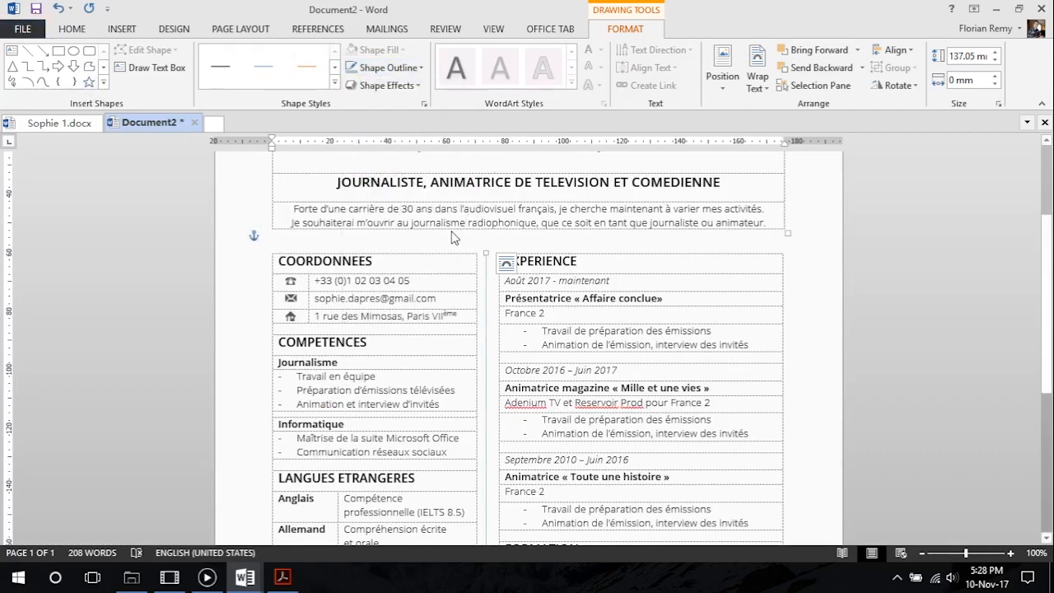
{"action": "left_click", "coordinate": [564, 307]}
{"action": "scroll", "coordinate": [564, 307], "scroll_direction": "down", "scroll_amount": 4}
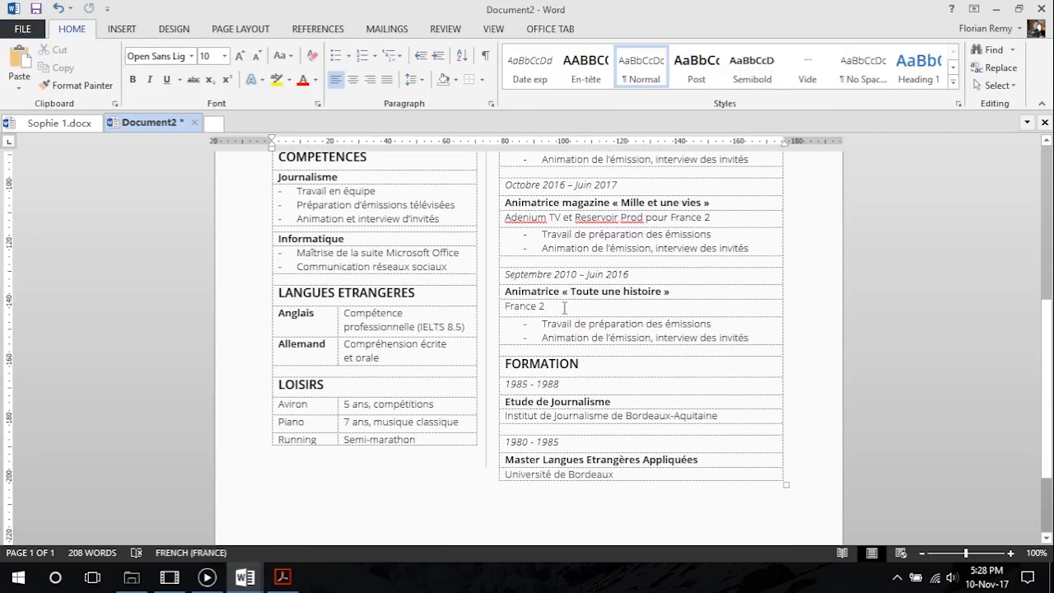
Save the finished CV to the Desktop in PDF format, keeping the suggested file name and standard optimization, and open it after publishing
{"action": "scroll", "coordinate": [337, 356], "scroll_direction": "up", "scroll_amount": 7}
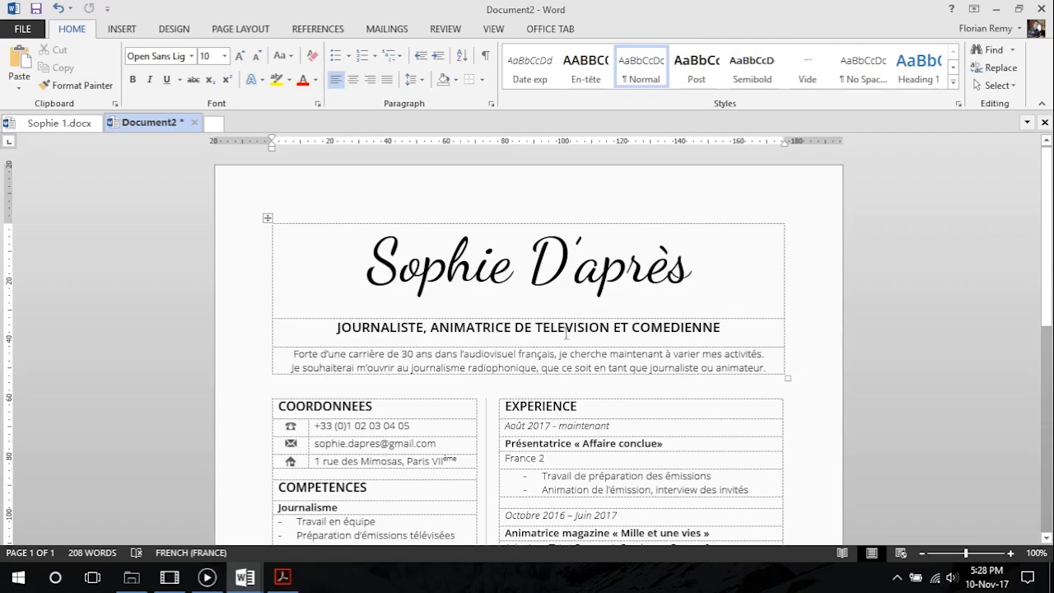
{"action": "scroll", "coordinate": [372, 302], "scroll_direction": "down", "scroll_amount": 5}
{"action": "scroll", "coordinate": [435, 302], "scroll_direction": "up", "scroll_amount": 5}
{"action": "left_click", "coordinate": [43, 31]}
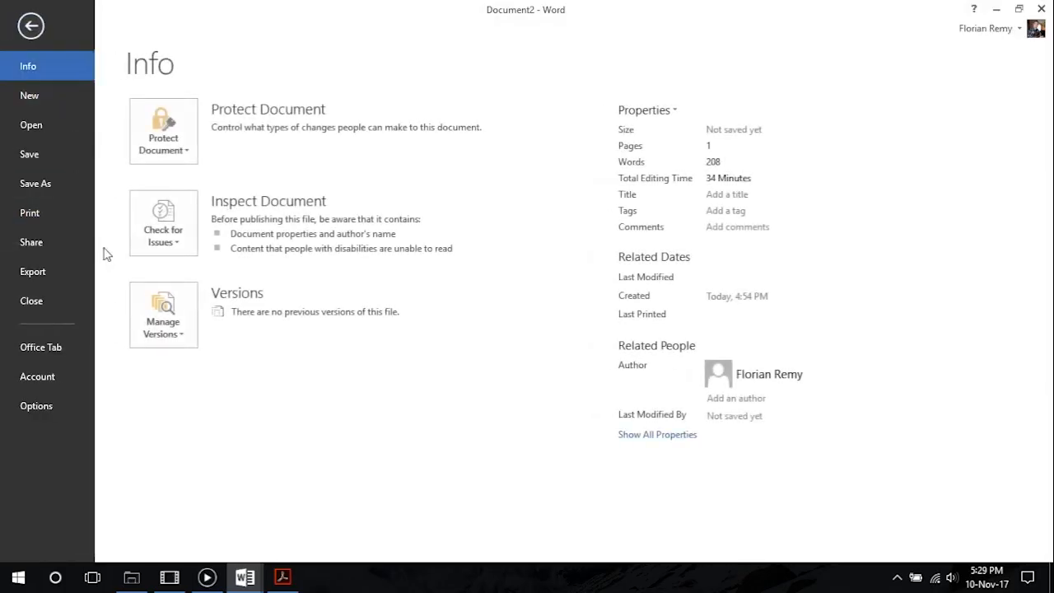
{"action": "left_click", "coordinate": [57, 190]}
{"action": "left_click", "coordinate": [228, 164]}
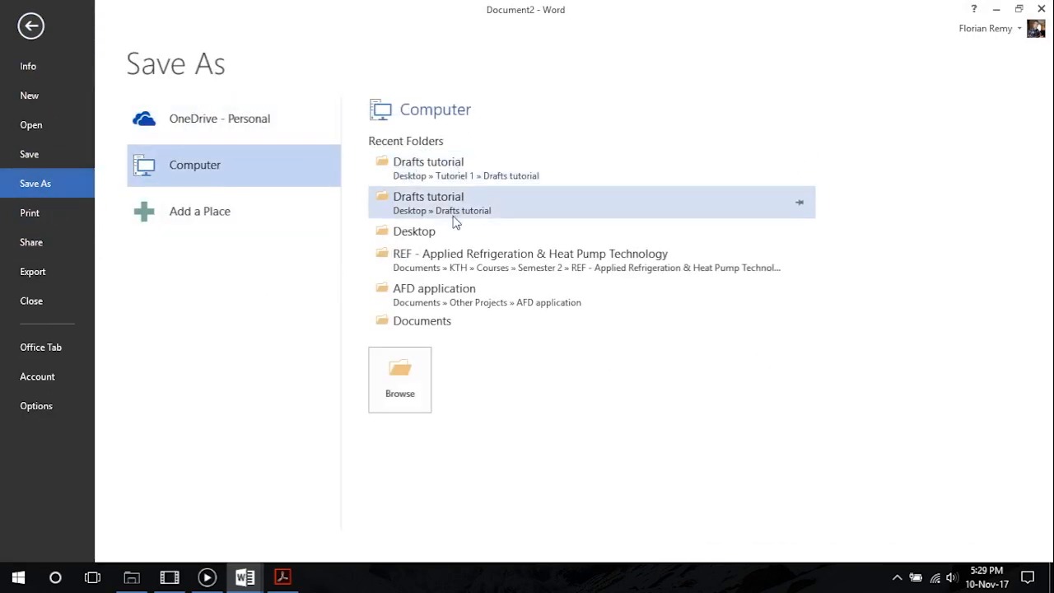
{"action": "left_click", "coordinate": [444, 239]}
{"action": "left_click", "coordinate": [198, 283]}
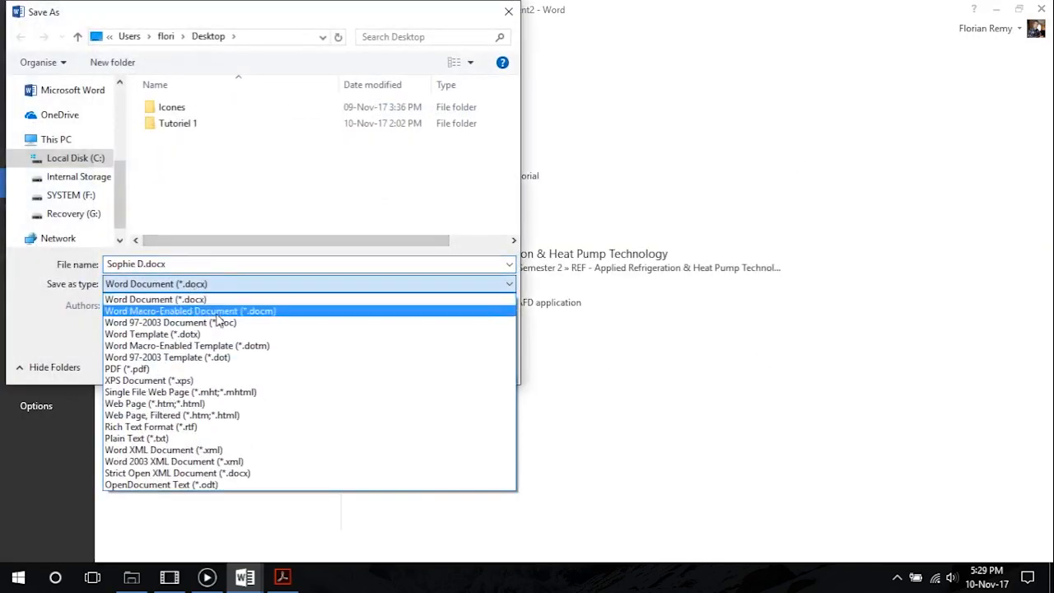
{"action": "left_click", "coordinate": [126, 369]}
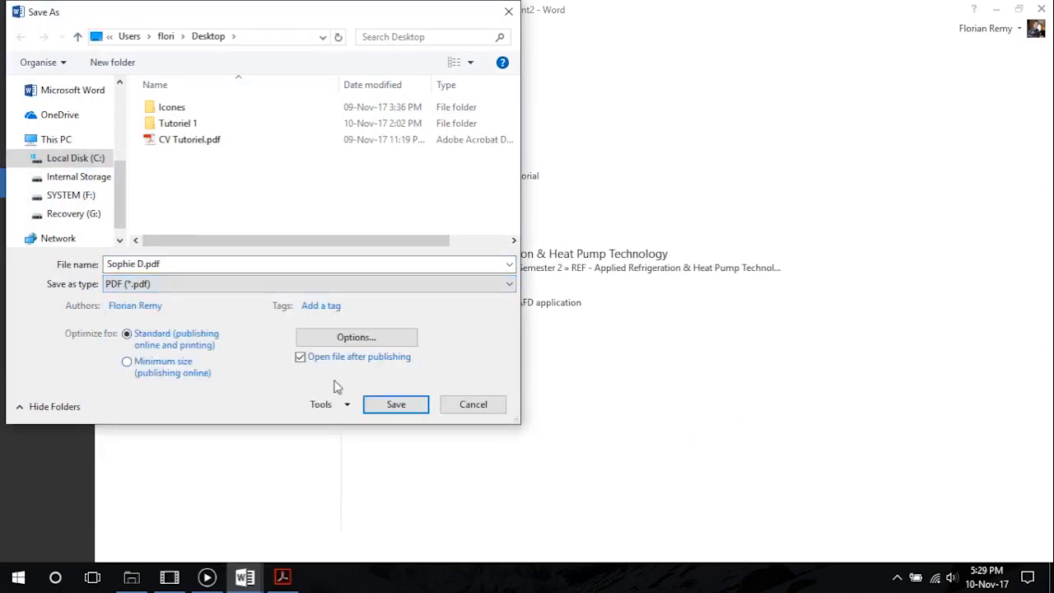
{"action": "left_click", "coordinate": [396, 404]}
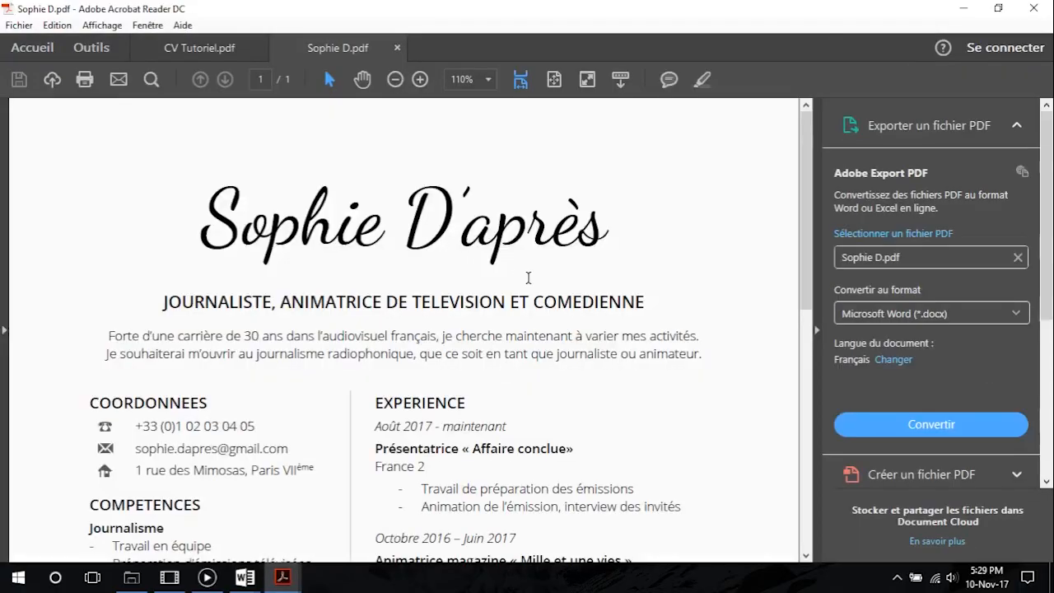
Review the exported PDF's full page in Acrobat Reader and compare its layout with the model CV Tutoriel.pdf
{"action": "scroll", "coordinate": [527, 276], "scroll_direction": "down", "scroll_amount": 5}
{"action": "scroll", "coordinate": [528, 277], "scroll_direction": "up", "scroll_amount": 5}
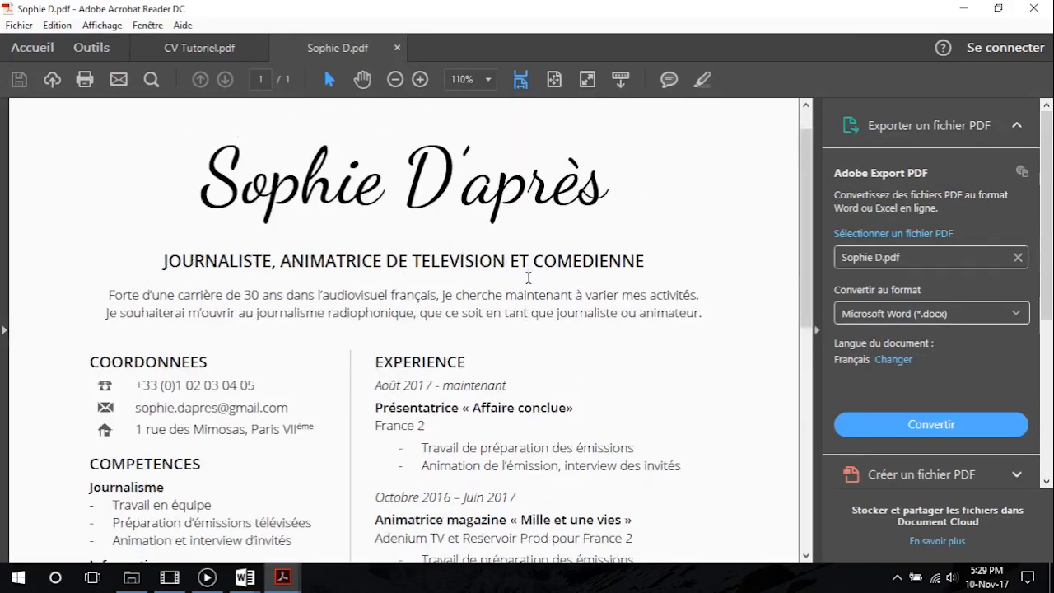
{"action": "scroll", "coordinate": [528, 278], "scroll_direction": "down", "scroll_amount": 2}
{"action": "scroll", "coordinate": [41, 303], "scroll_direction": "up", "scroll_amount": 3}
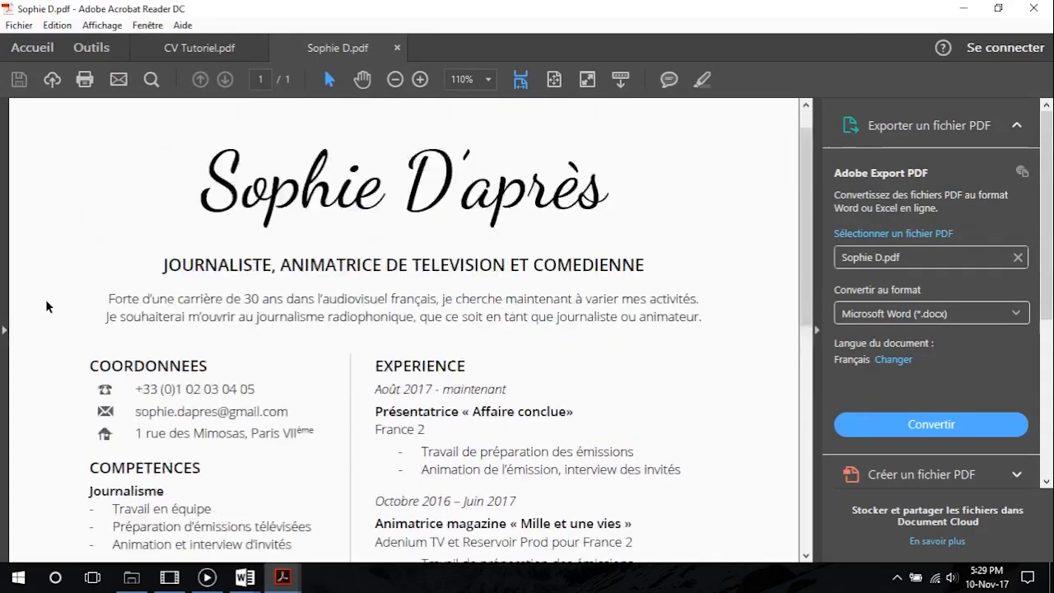
{"action": "left_click", "coordinate": [199, 47]}
{"action": "scroll", "coordinate": [287, 205], "scroll_direction": "down", "scroll_amount": 4}
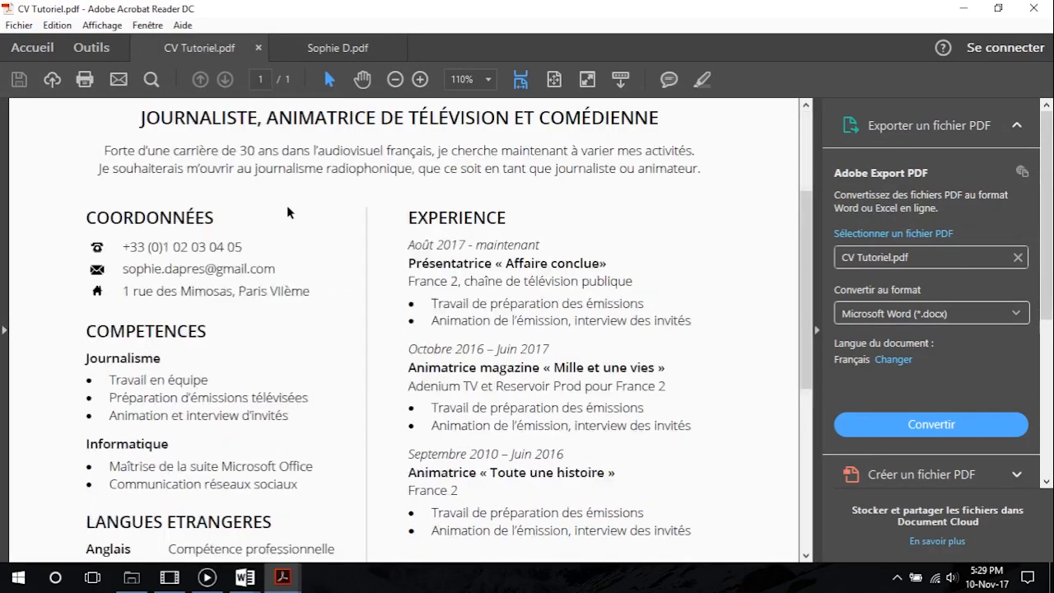
{"action": "left_click", "coordinate": [362, 47]}
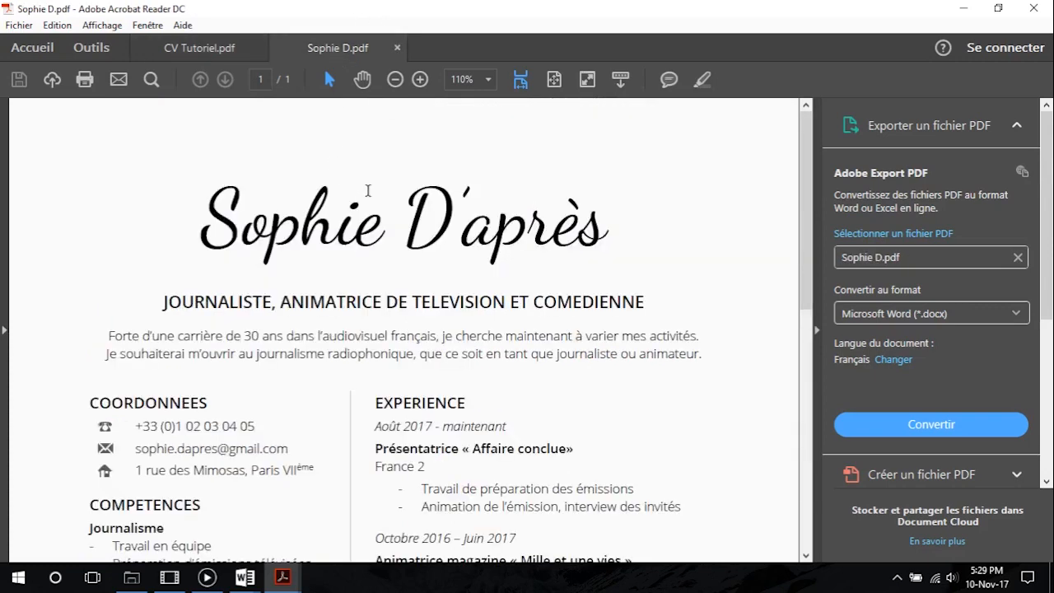
{"action": "scroll", "coordinate": [365, 193], "scroll_direction": "down", "scroll_amount": 6}
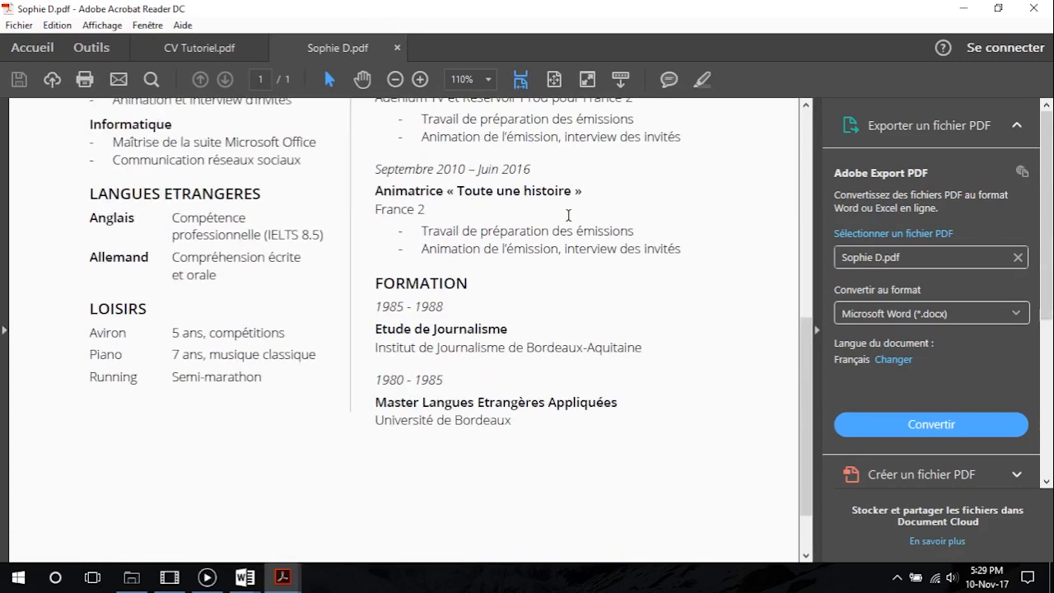
{"action": "scroll", "coordinate": [224, 377], "scroll_direction": "up", "scroll_amount": 7}
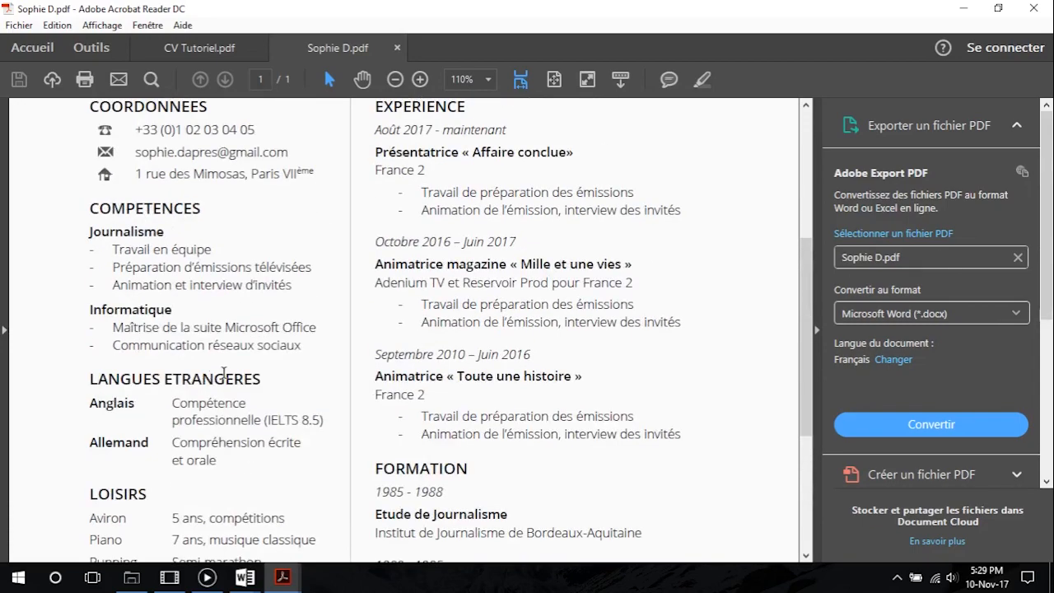